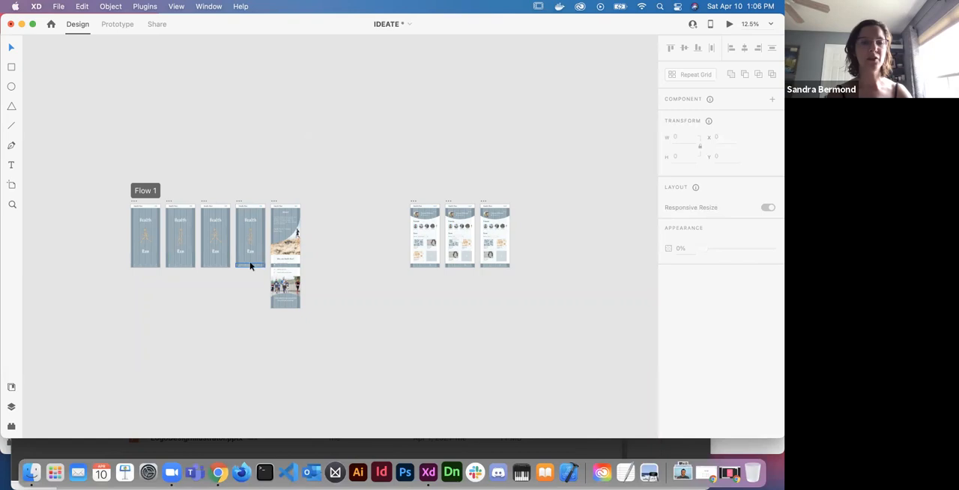
pyautogui.scroll(2, 249, 217)
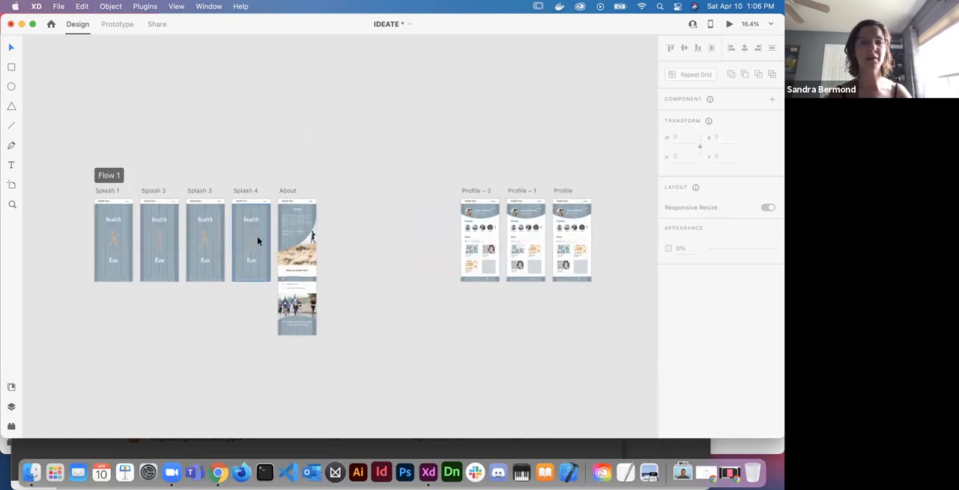
pyautogui.click(249, 221)
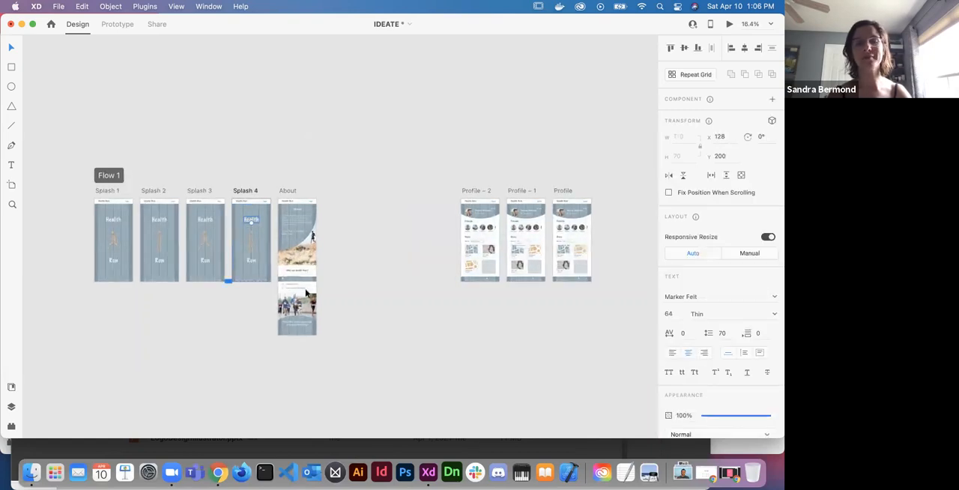
pyautogui.scroll(2, 401, 245)
pyautogui.hscroll(-2, 401, 245)
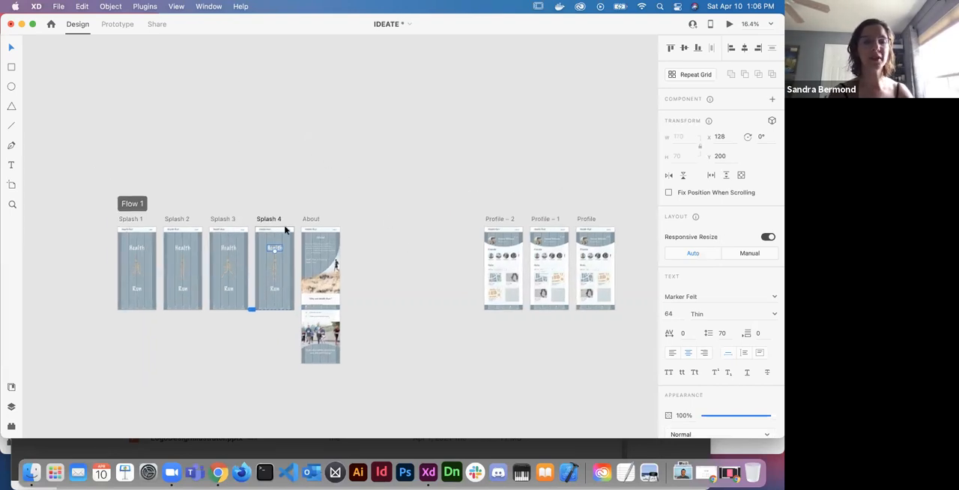
pyautogui.click(294, 187)
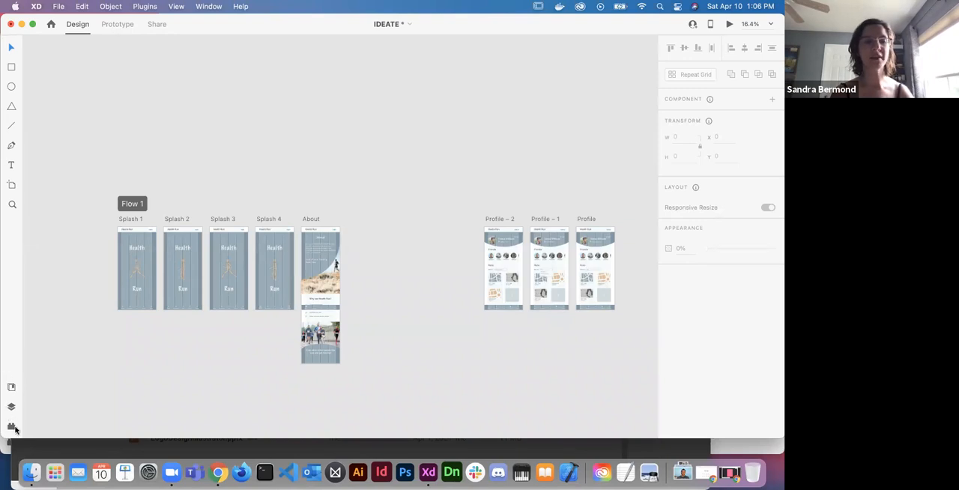
# - View the document's artboard layers and its assets, leaving the colors, character styles and components on display
pyautogui.click(12, 387)
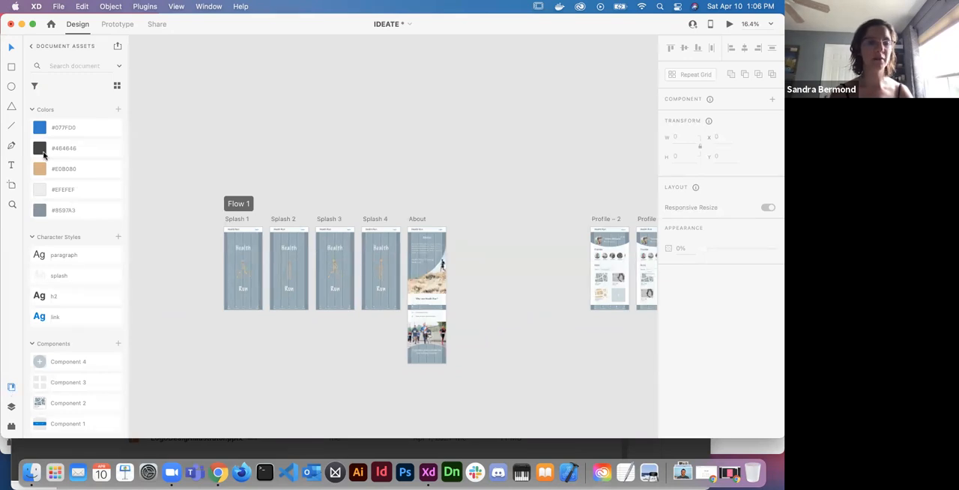
pyautogui.click(10, 409)
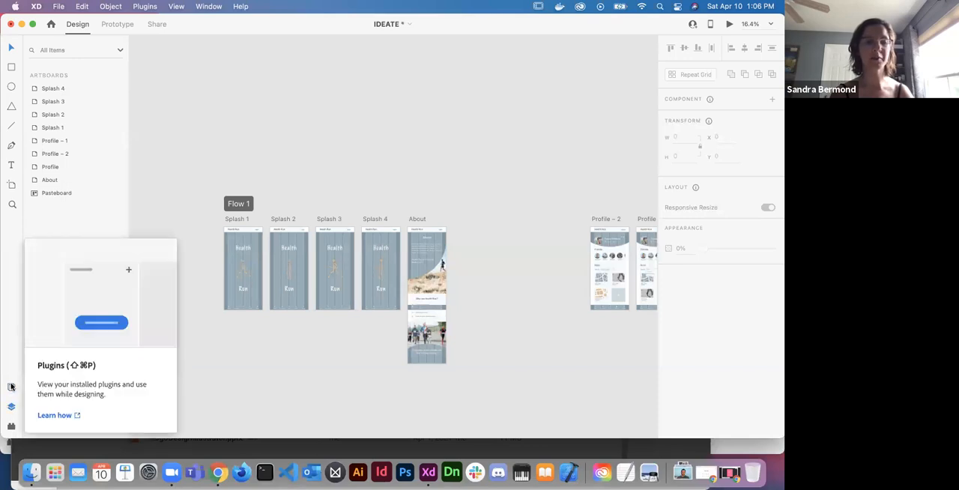
pyautogui.click(11, 387)
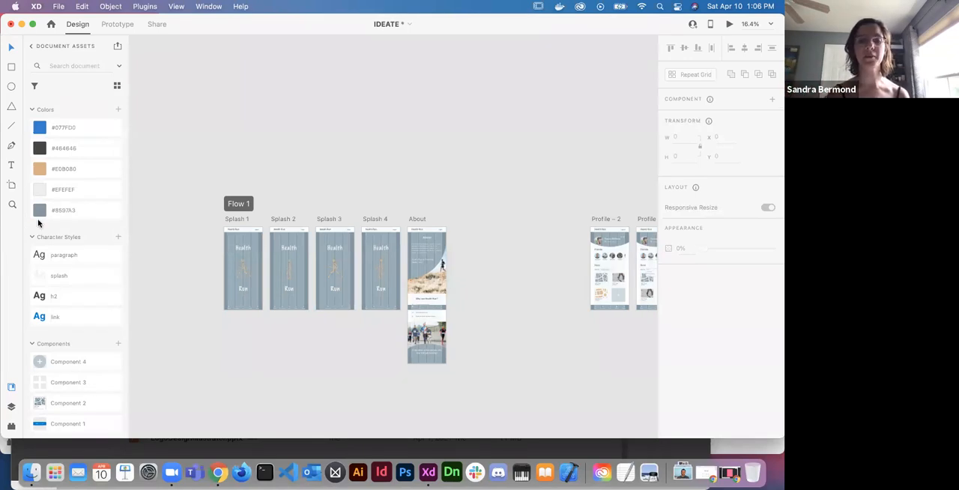
pyautogui.scroll(5, 244, 343)
pyautogui.scroll(3, 244, 343)
pyautogui.hscroll(3, 243, 343)
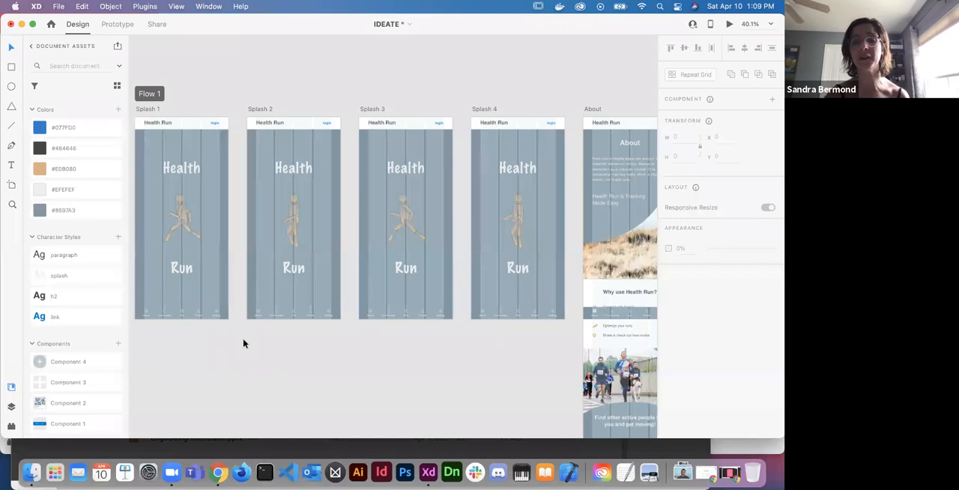
pyautogui.scroll(-5, 386, 308)
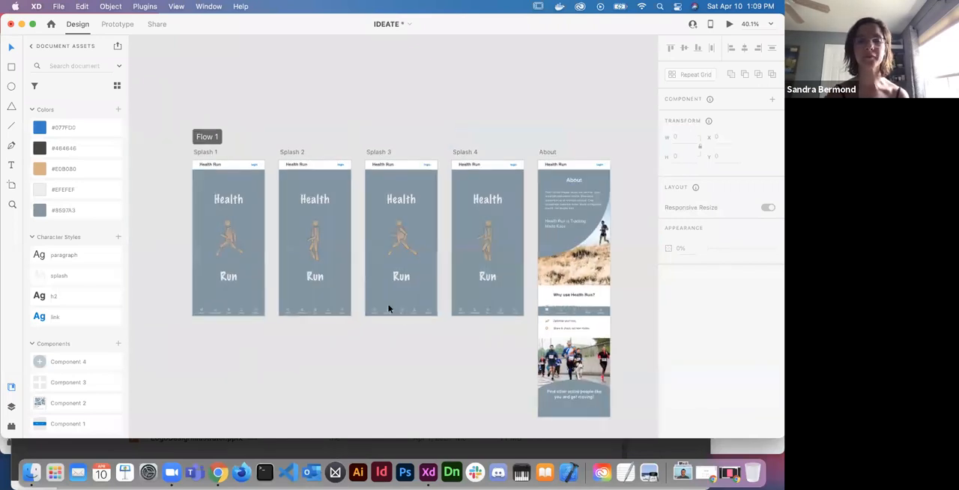
pyautogui.hscroll(3, 388, 308)
pyautogui.scroll(-1, 388, 308)
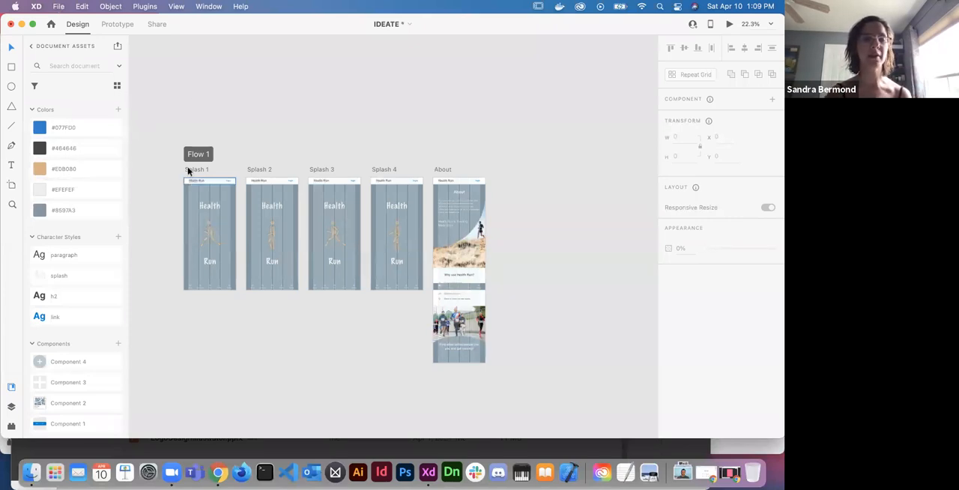
# - Open Adobe's web page offering more UI kits for XD
pyautogui.click(59, 7)
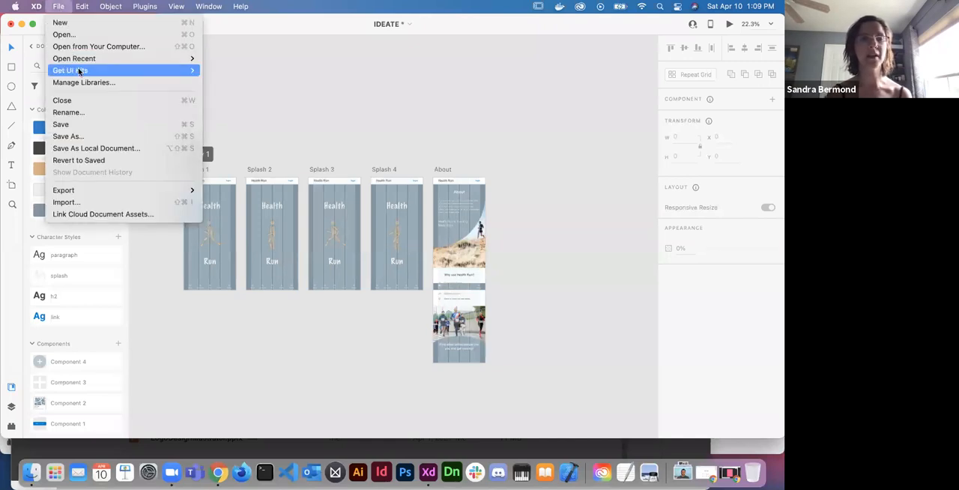
pyautogui.moveTo(80, 71)
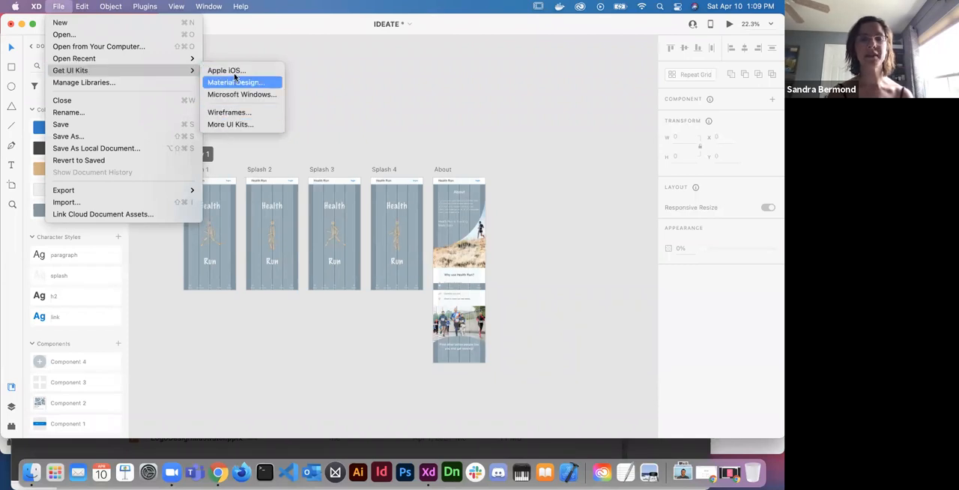
pyautogui.click(222, 123)
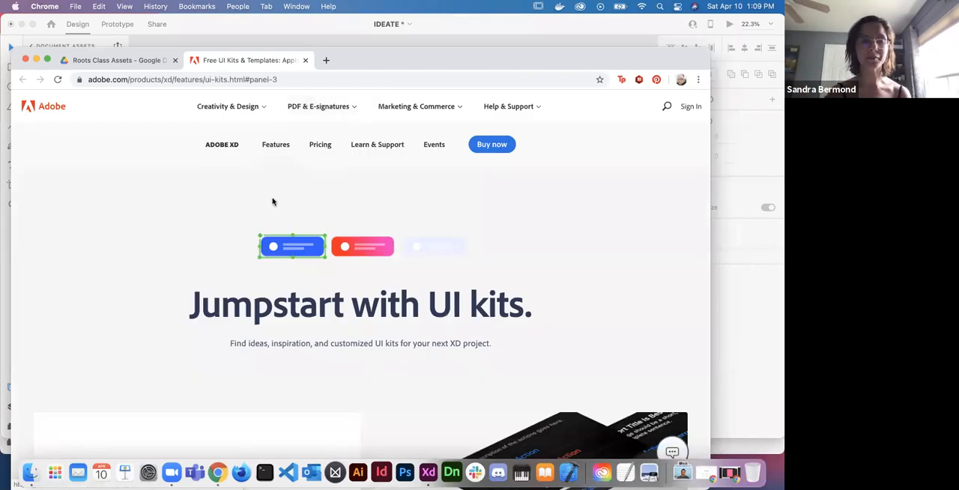
# - Look through the free UI kits on Adobe's page, from the platform kits to the wireframe and responsive design kits
pyautogui.scroll(-2, 257, 231)
pyautogui.scroll(-5, 257, 231)
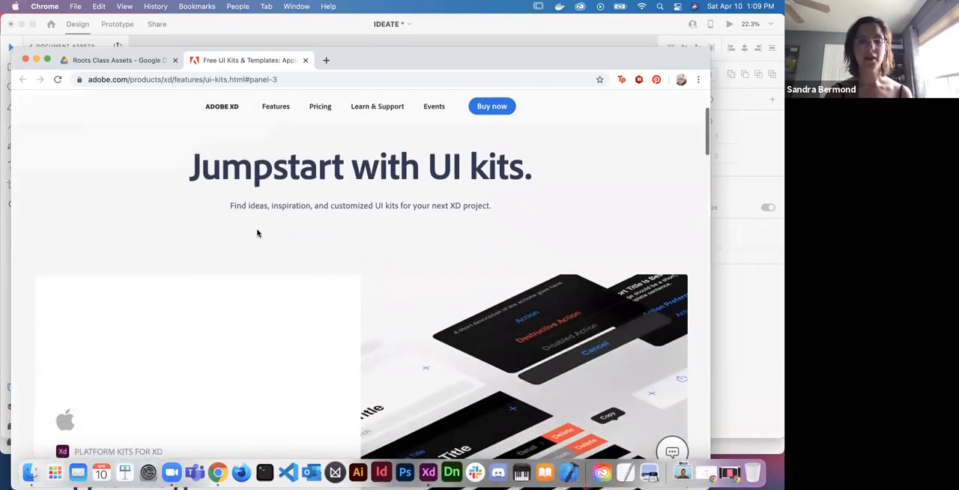
pyautogui.scroll(-4, 257, 233)
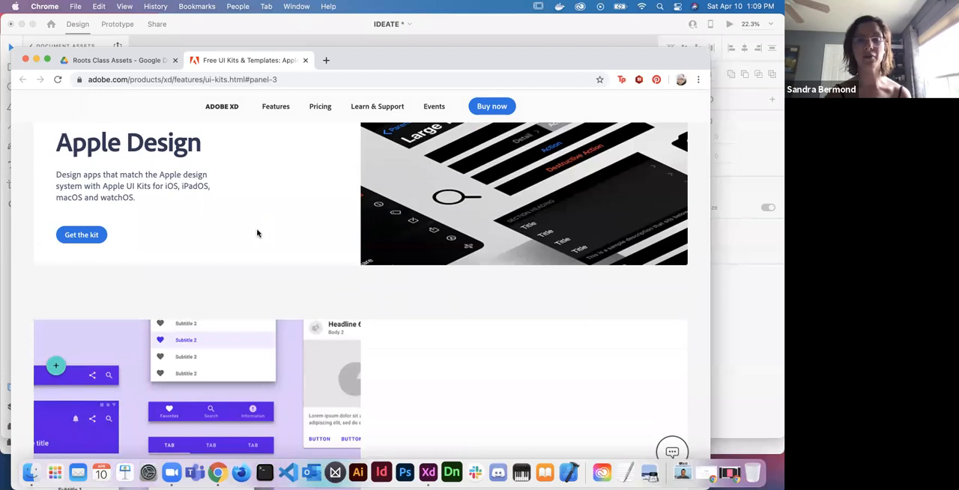
pyautogui.scroll(2, 257, 233)
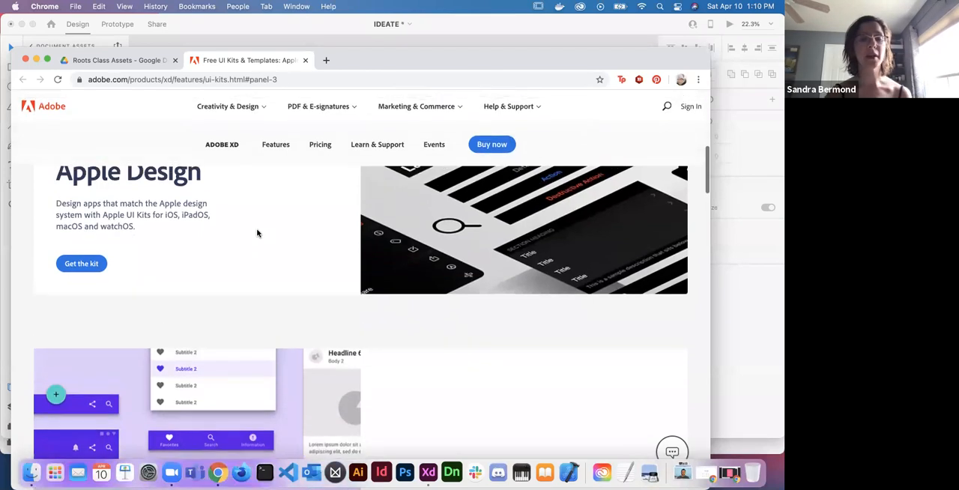
pyautogui.scroll(2, 257, 233)
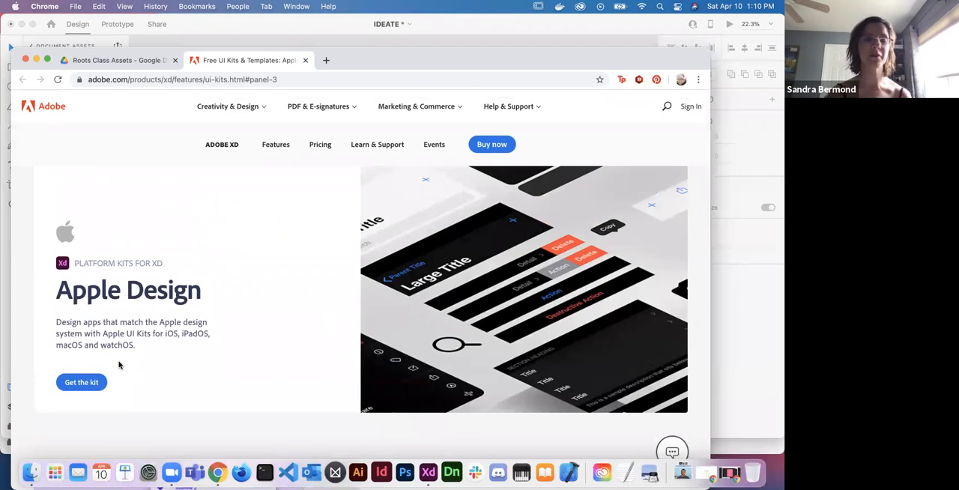
pyautogui.scroll(-2, 119, 365)
pyautogui.scroll(-3, 117, 362)
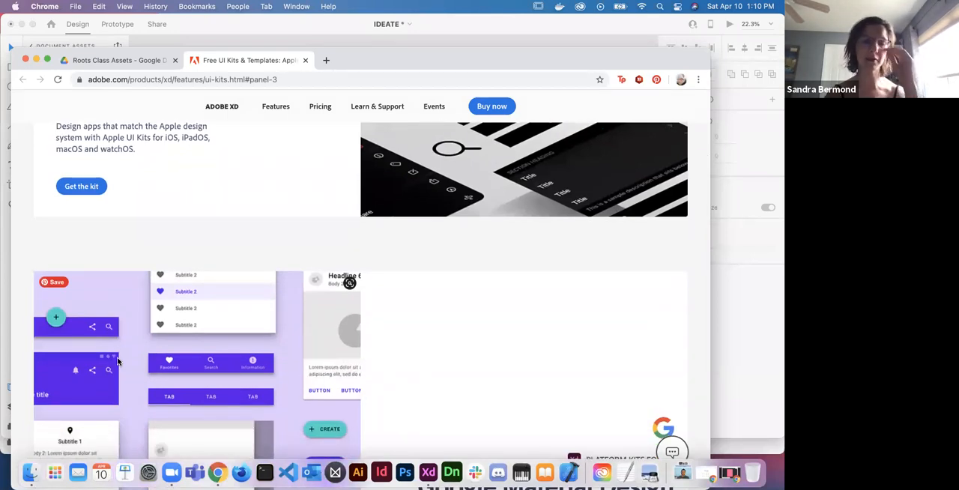
pyautogui.scroll(-5, 157, 328)
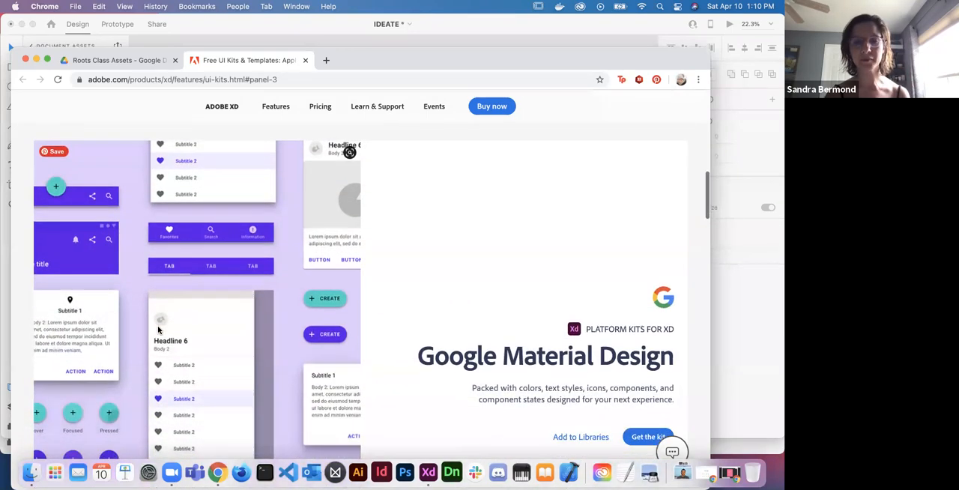
pyautogui.scroll(-15, 158, 328)
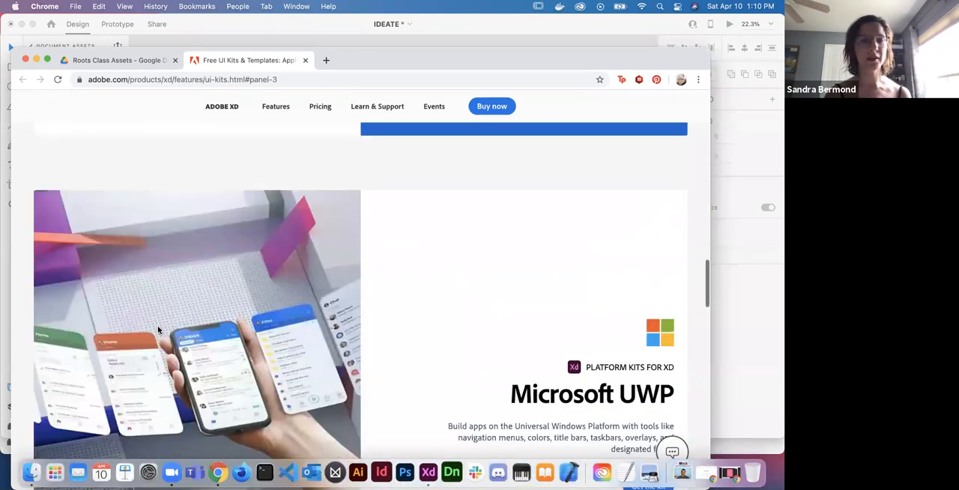
pyautogui.scroll(-18, 157, 328)
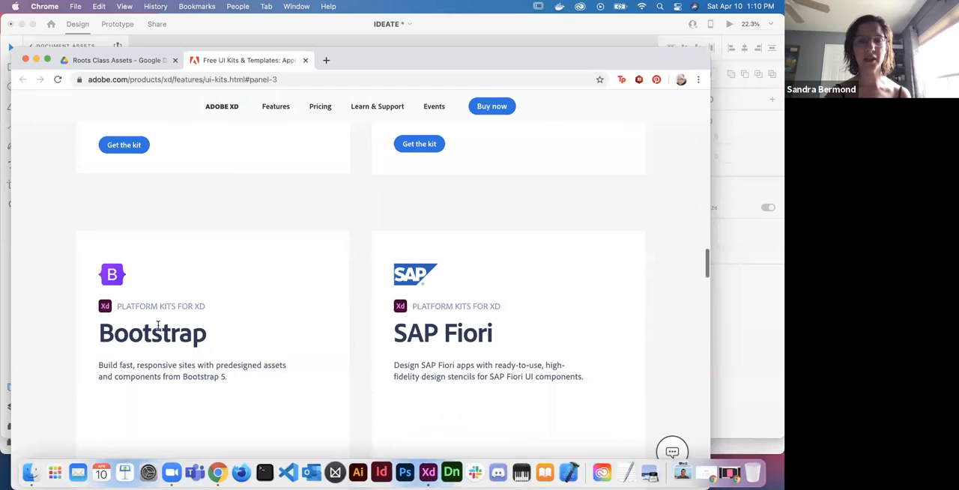
pyautogui.scroll(-15, 158, 327)
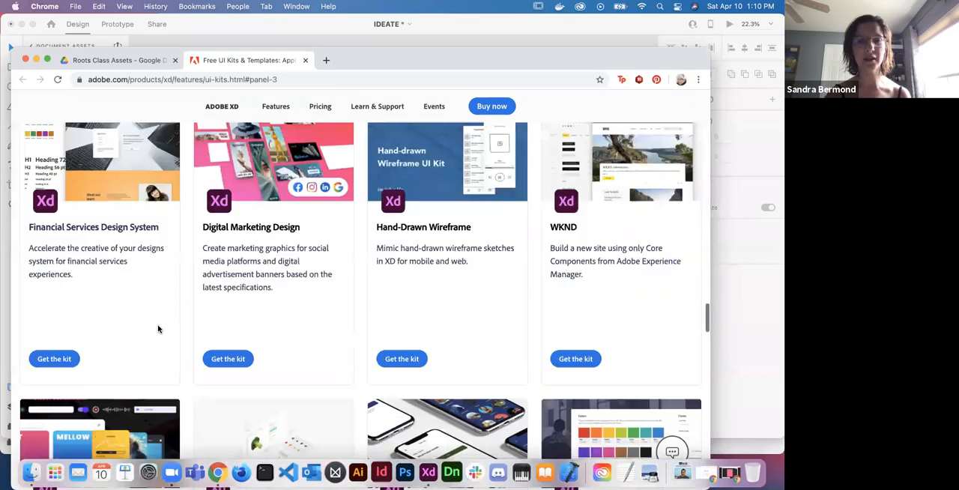
pyautogui.scroll(-8, 158, 328)
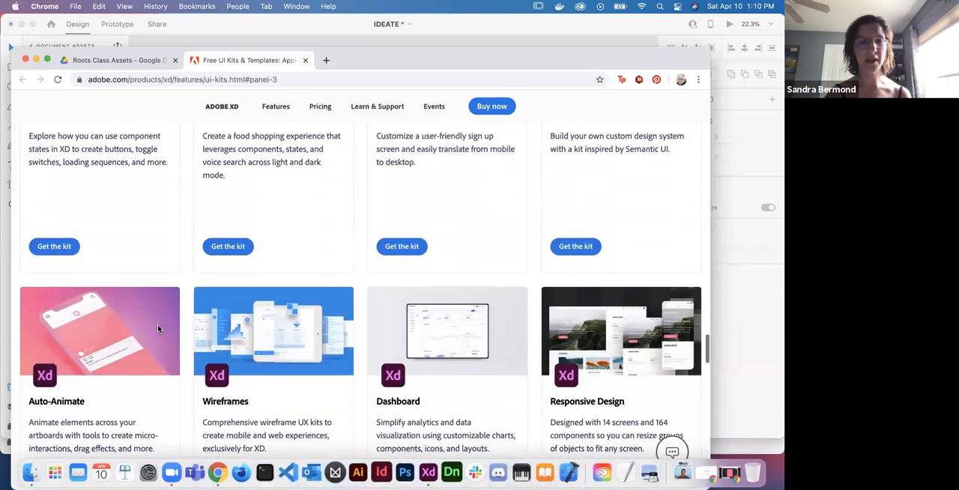
pyautogui.scroll(-2, 273, 331)
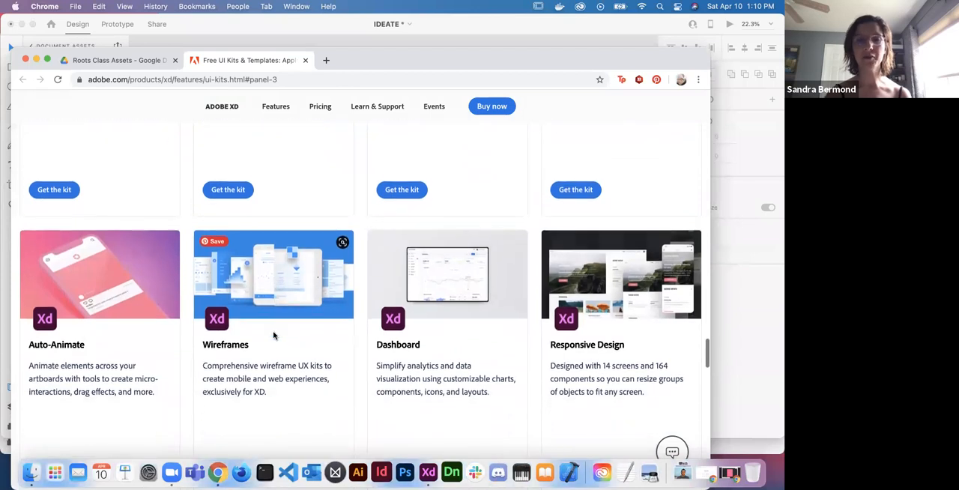
pyautogui.scroll(-1, 273, 335)
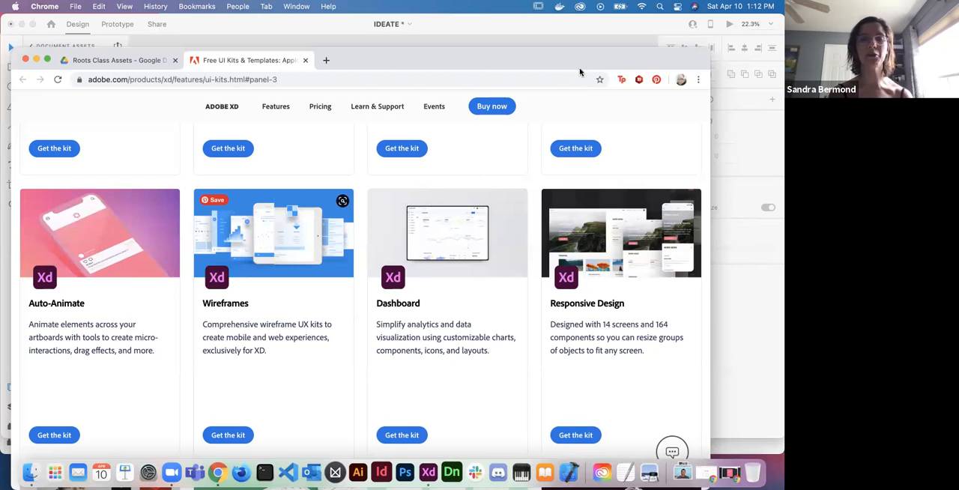
# - Return to the IDEATE document in Adobe XD and open a new Finder window
pyautogui.click(638, 29)
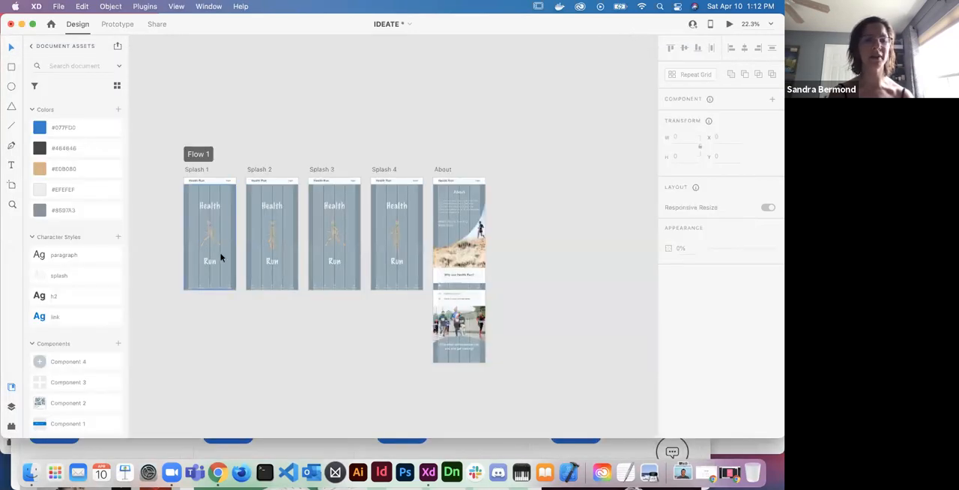
pyautogui.rightClick(32, 475)
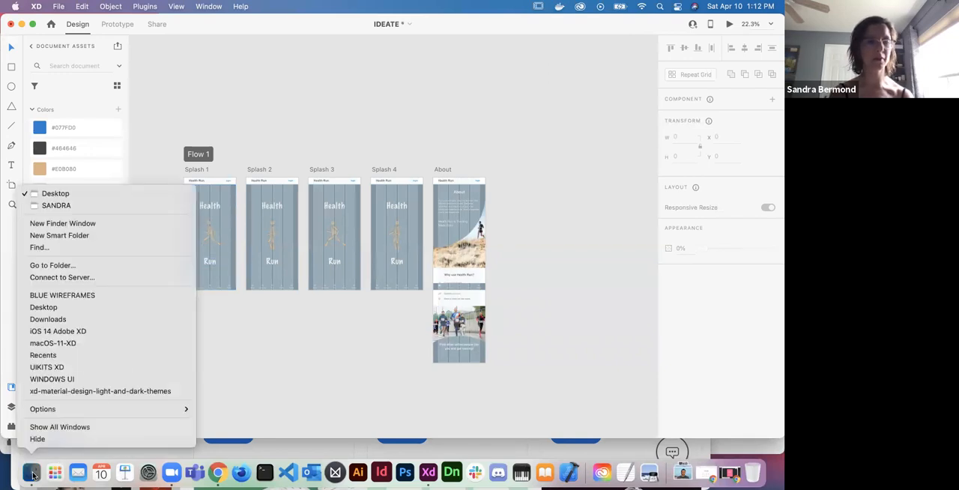
pyautogui.click(77, 222)
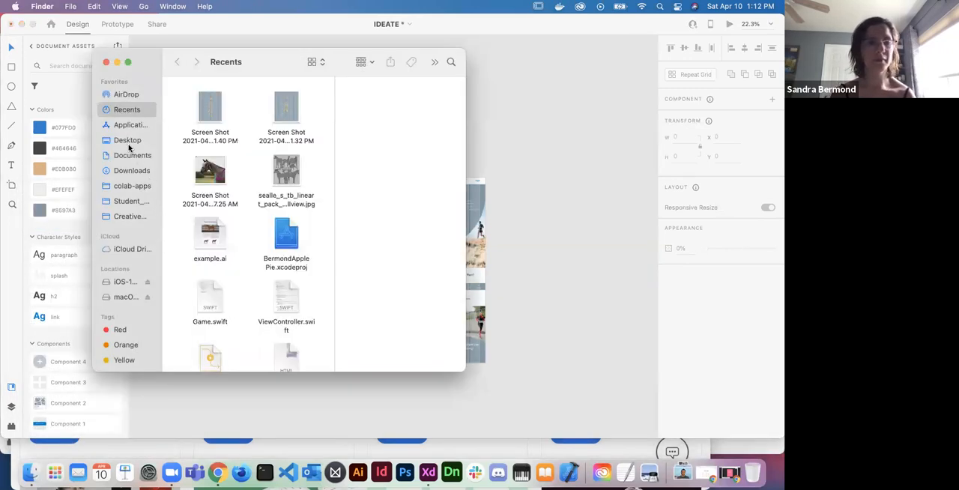
# - Open wireframes-web-2021.xd from the BLUE WIREFRAMES folder inside UIKITS XD in Downloads
pyautogui.click(134, 170)
pyautogui.scroll(3, 215, 140)
pyautogui.scroll(-10, 215, 140)
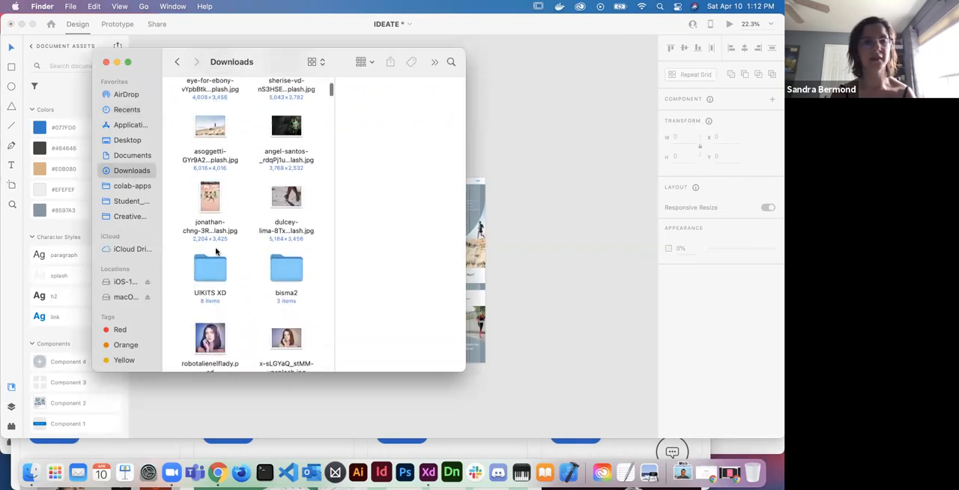
pyautogui.doubleClick(209, 264)
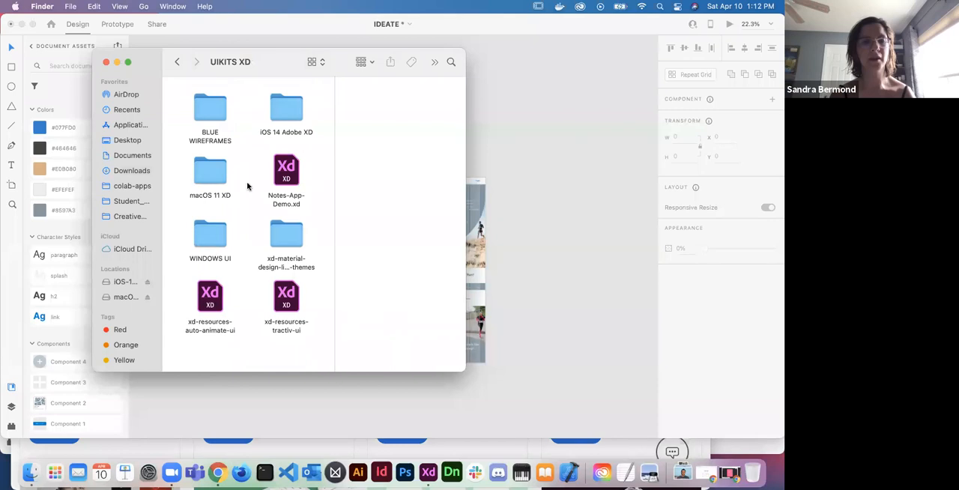
pyautogui.doubleClick(209, 114)
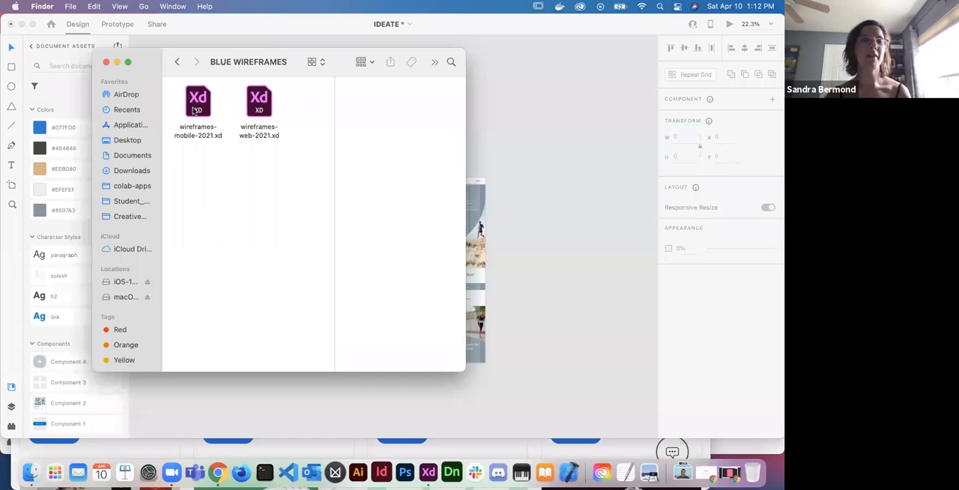
pyautogui.doubleClick(266, 107)
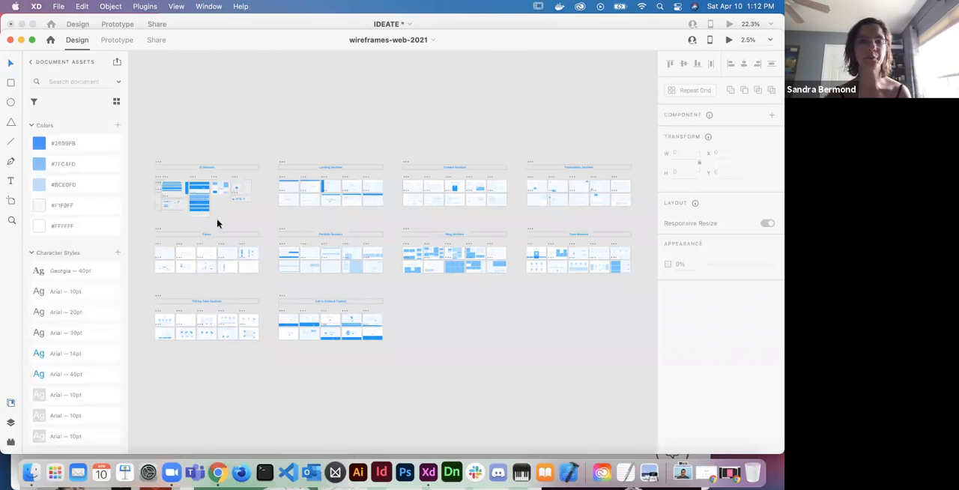
# - Survey the section groups of the web wireframe kit, from UI Elements and Landing Sections across to Content and Presentation Sections
pyautogui.scroll(3, 218, 223)
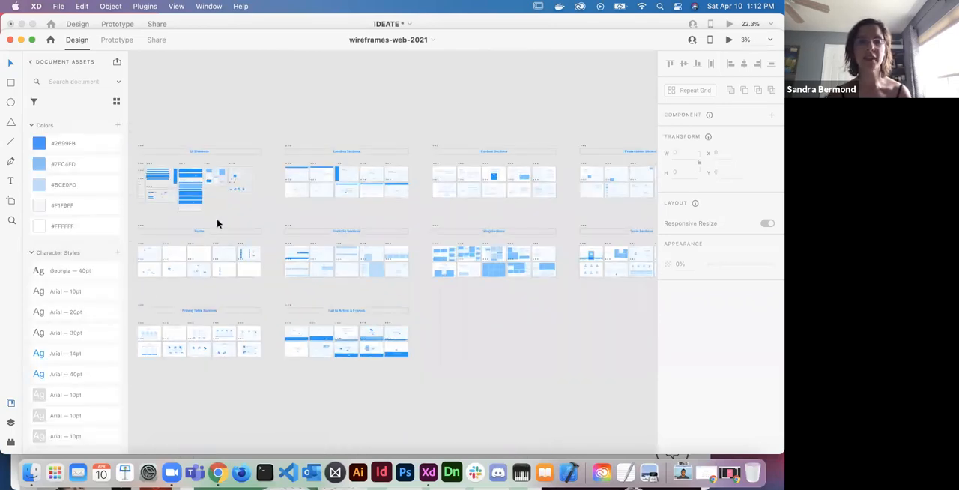
pyautogui.scroll(-2, 217, 223)
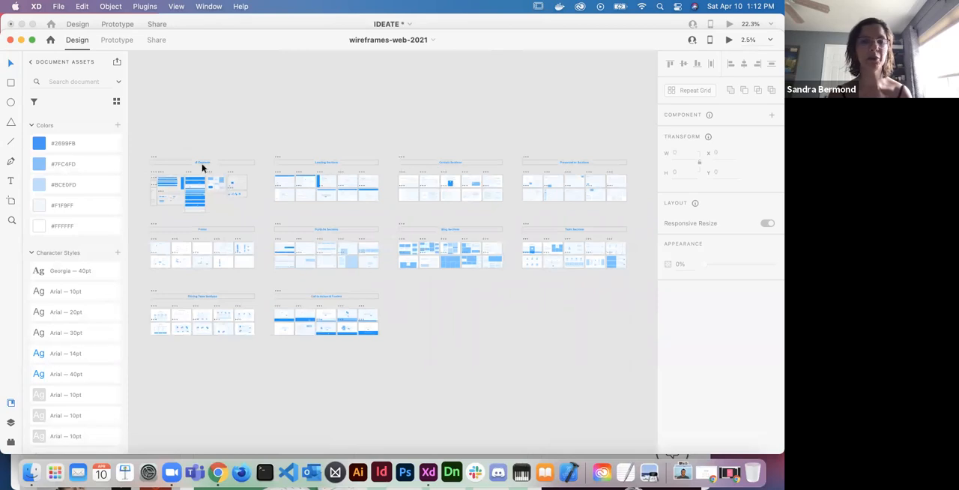
pyautogui.scroll(3, 201, 167)
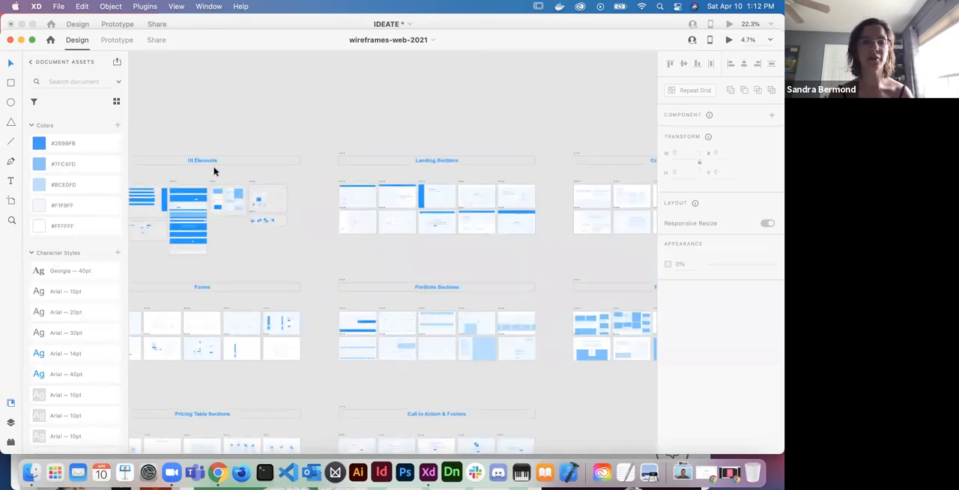
pyautogui.hscroll(6, 519, 171)
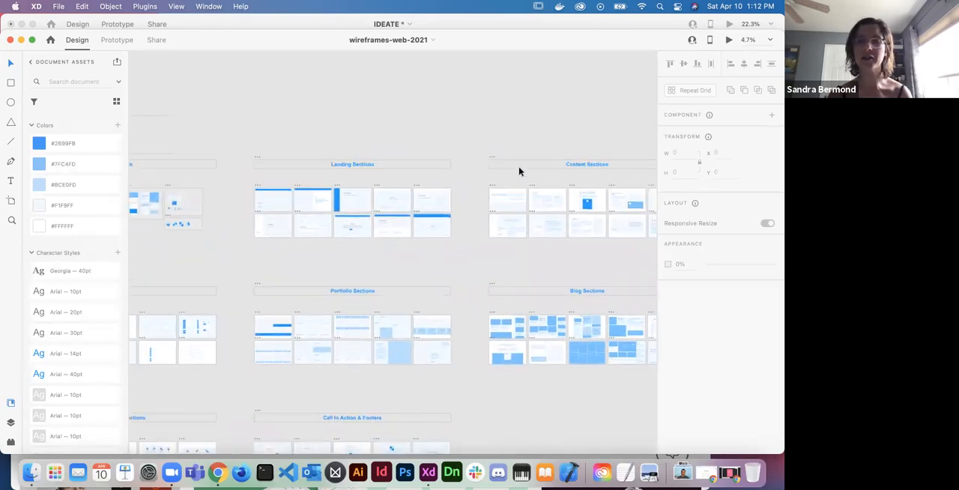
pyautogui.hscroll(2, 520, 171)
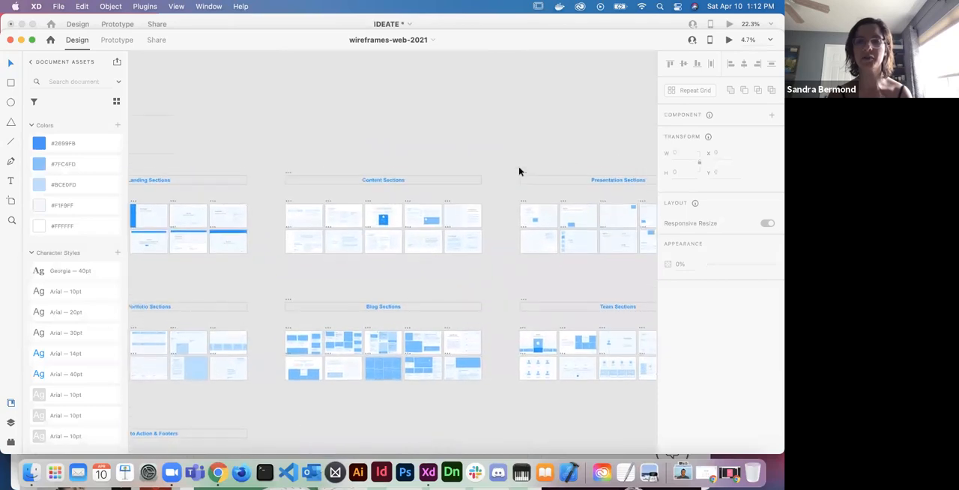
pyautogui.hscroll(-6, 520, 171)
pyautogui.scroll(-2, 519, 171)
pyautogui.hscroll(-3, 280, 182)
pyautogui.scroll(2, 280, 182)
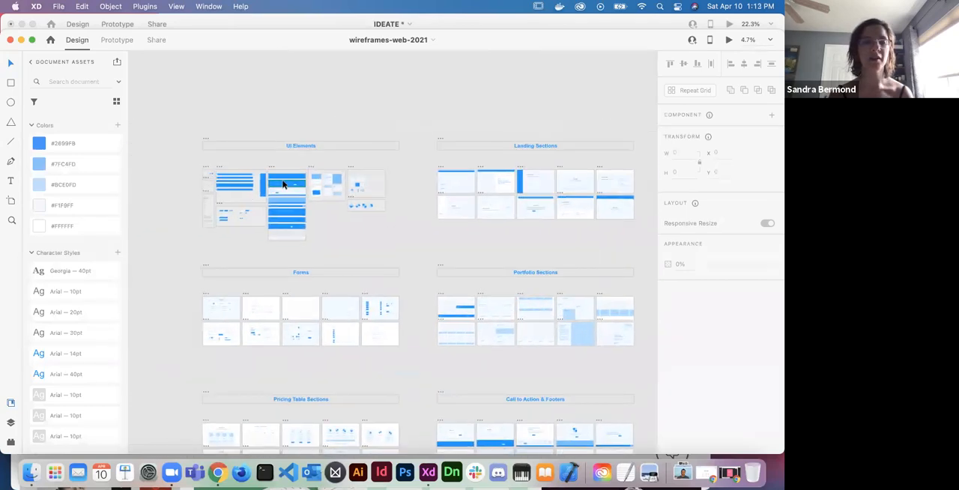
# - Examine the color palette, icons and navigation bars in the kit's UI Elements group
pyautogui.scroll(3, 280, 182)
pyautogui.scroll(5, 275, 139)
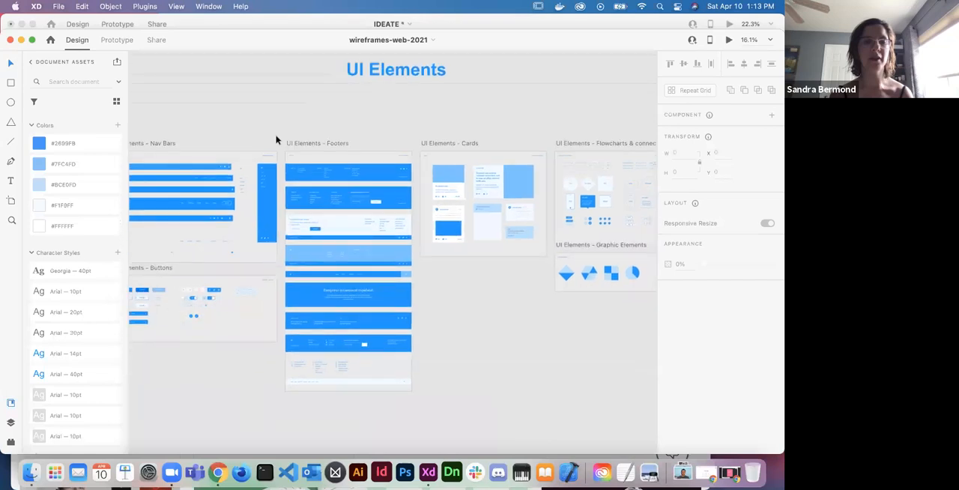
pyautogui.hscroll(-3, 276, 139)
pyautogui.scroll(8, 276, 139)
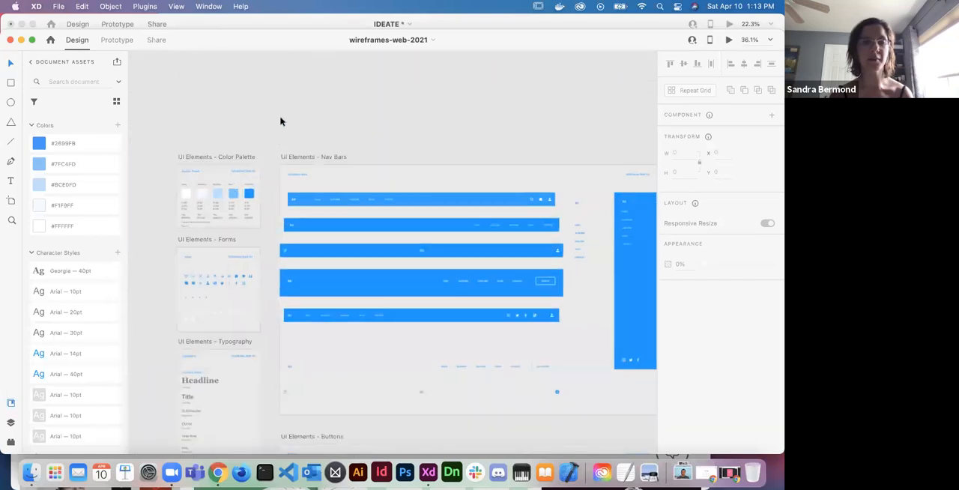
pyautogui.scroll(5, 274, 184)
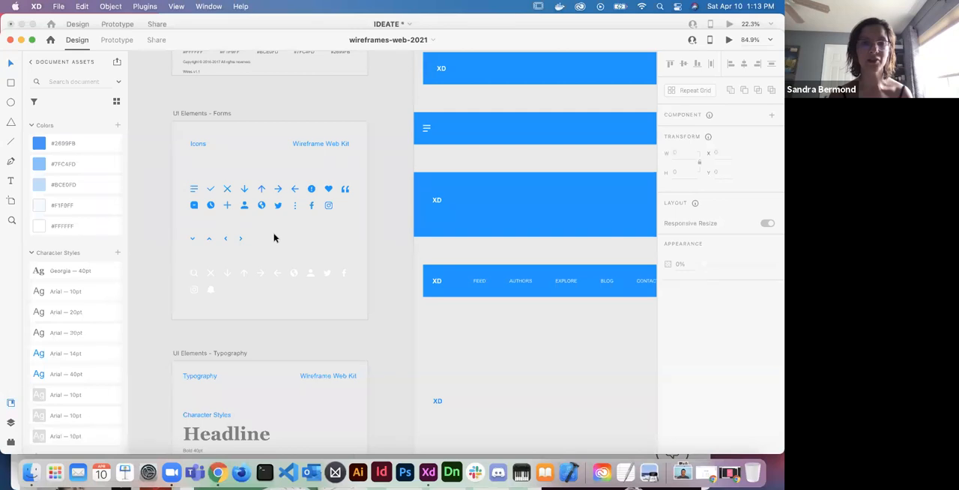
pyautogui.hscroll(5, 275, 238)
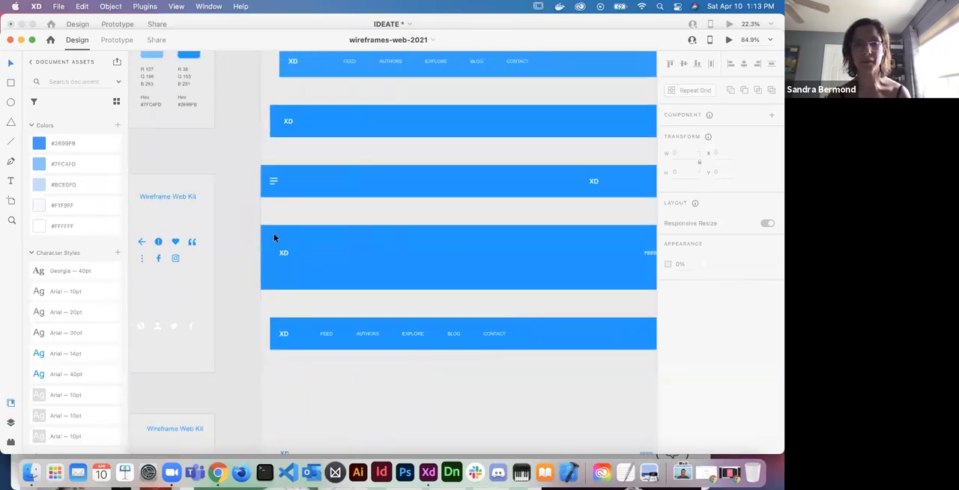
pyautogui.scroll(-3, 271, 248)
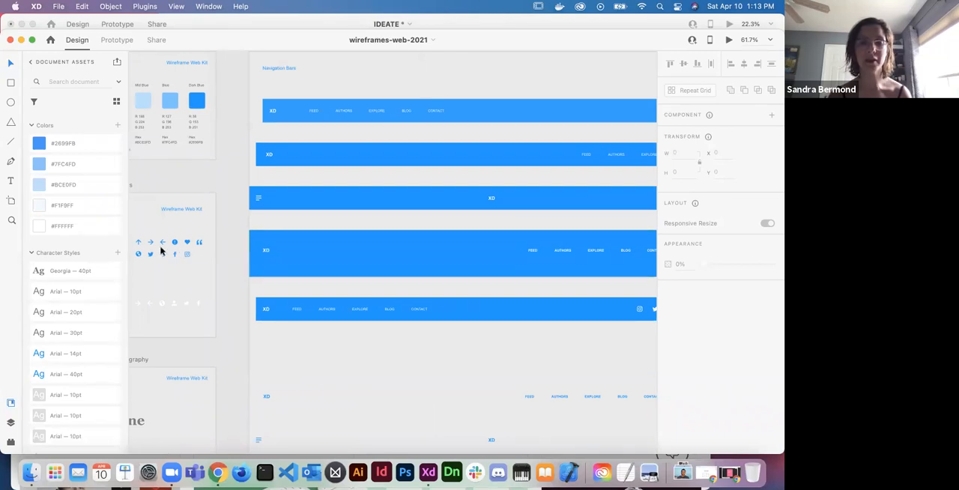
pyautogui.hscroll(5, 320, 306)
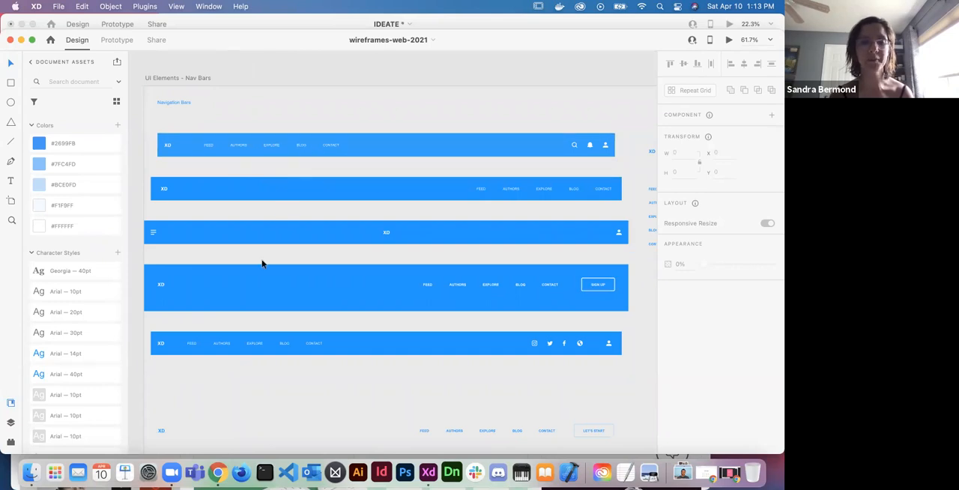
pyautogui.scroll(-3, 262, 263)
pyautogui.scroll(-3, 261, 263)
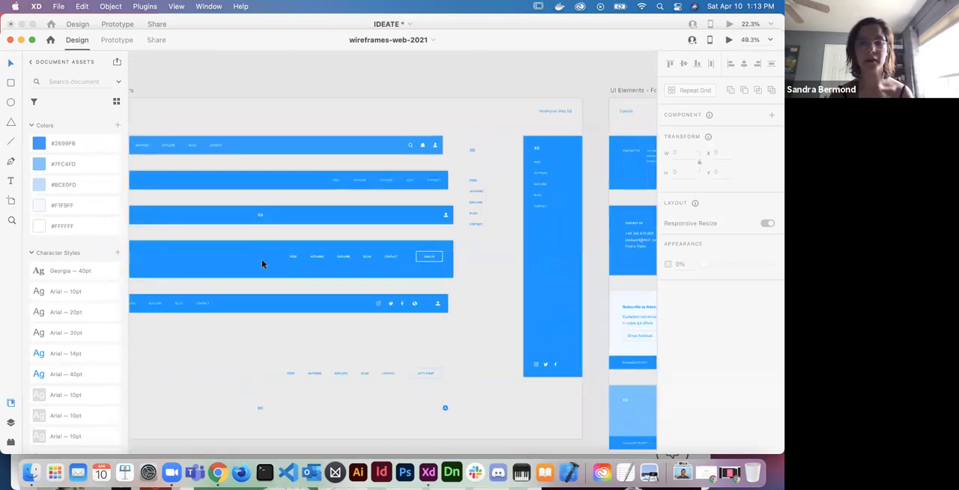
# - Look through the footers, cards, flowcharts and connectors, and graphic elements in the UI Elements group
pyautogui.hscroll(10, 261, 263)
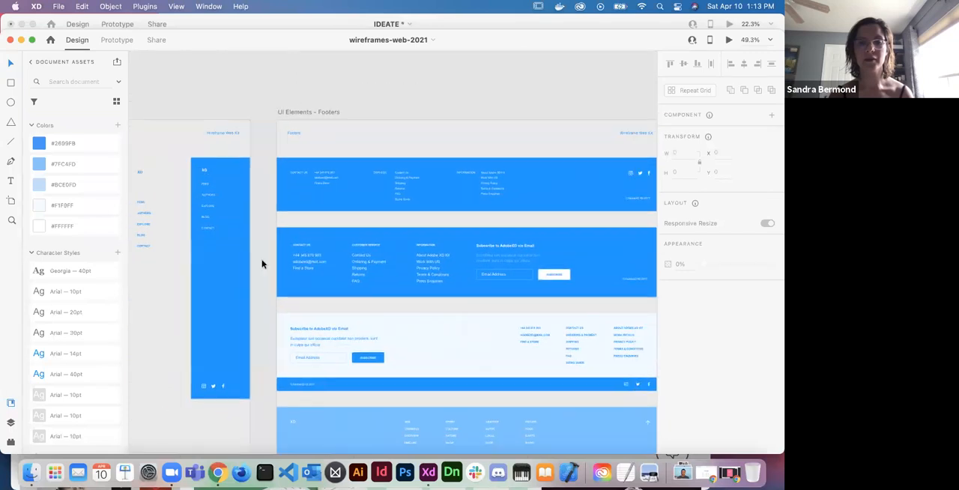
pyautogui.hscroll(5, 328, 251)
pyautogui.scroll(-3, 327, 251)
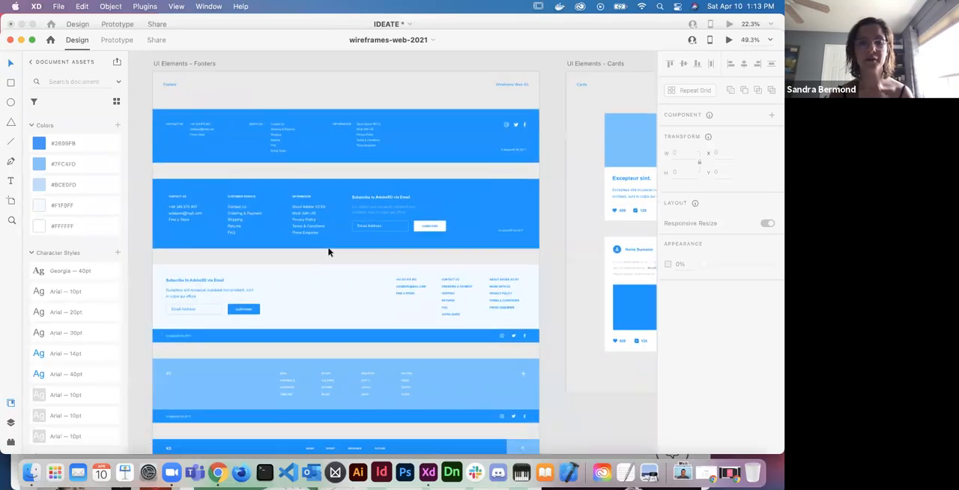
pyautogui.scroll(-1, 328, 251)
pyautogui.hscroll(8, 328, 251)
pyautogui.scroll(2, 328, 251)
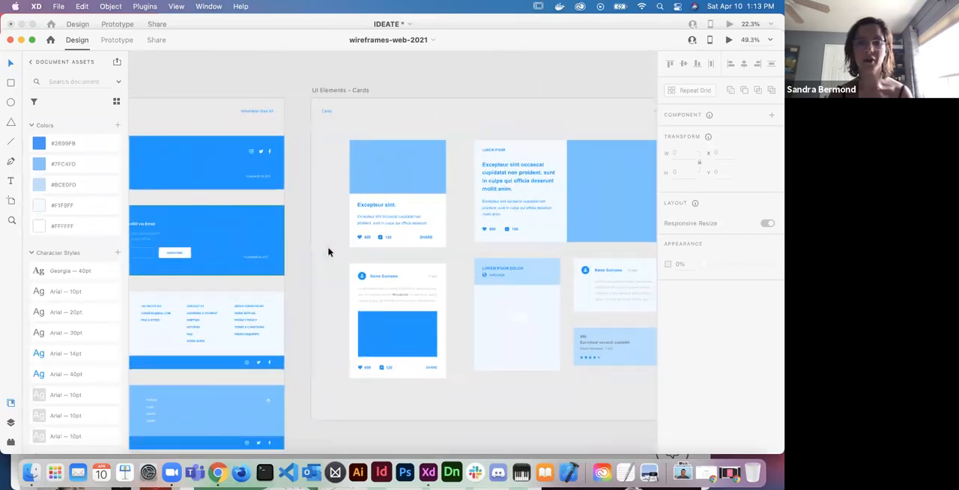
pyautogui.scroll(-1, 328, 251)
pyautogui.hscroll(10, 328, 252)
pyautogui.scroll(2, 328, 251)
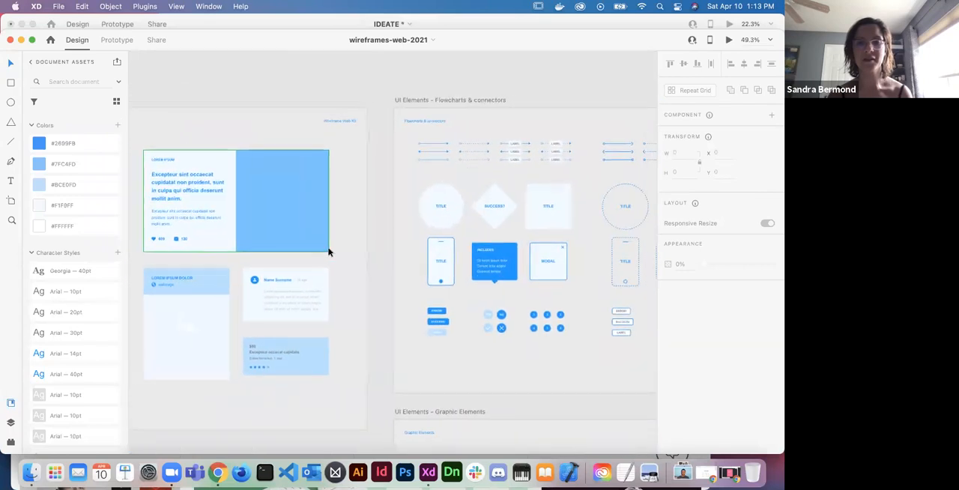
pyautogui.hscroll(5, 327, 251)
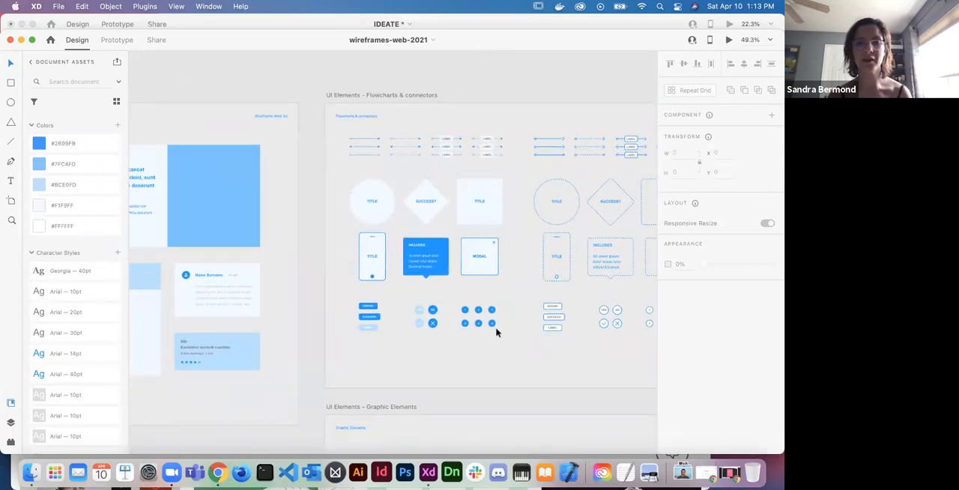
pyautogui.scroll(-6, 496, 332)
pyautogui.hscroll(5, 496, 332)
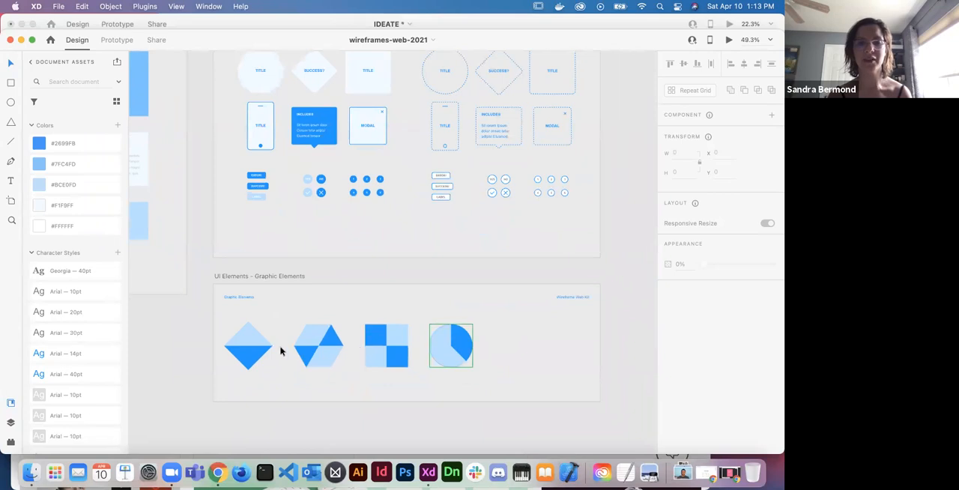
pyautogui.scroll(-5, 549, 354)
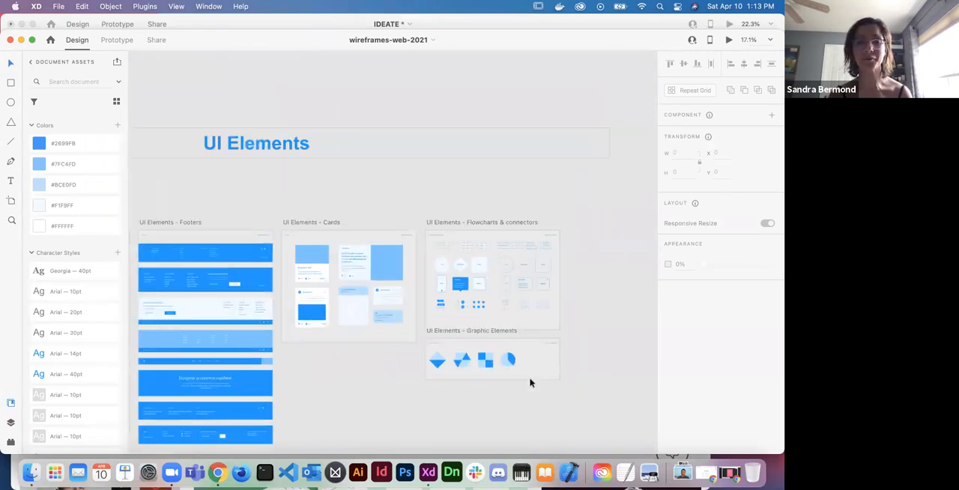
# - Examine the sample landing page layouts in the Landing Sections group, including their hero headers and big titles
pyautogui.scroll(-5, 530, 379)
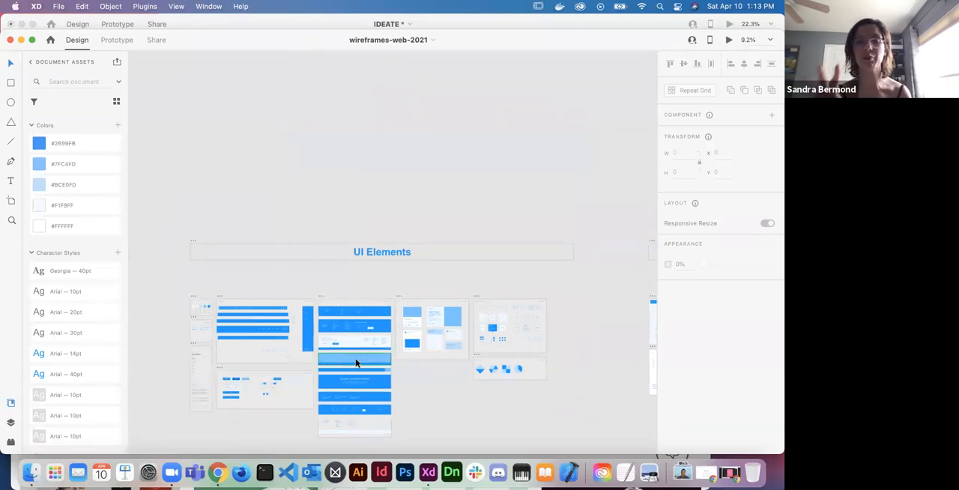
pyautogui.hscroll(10, 356, 363)
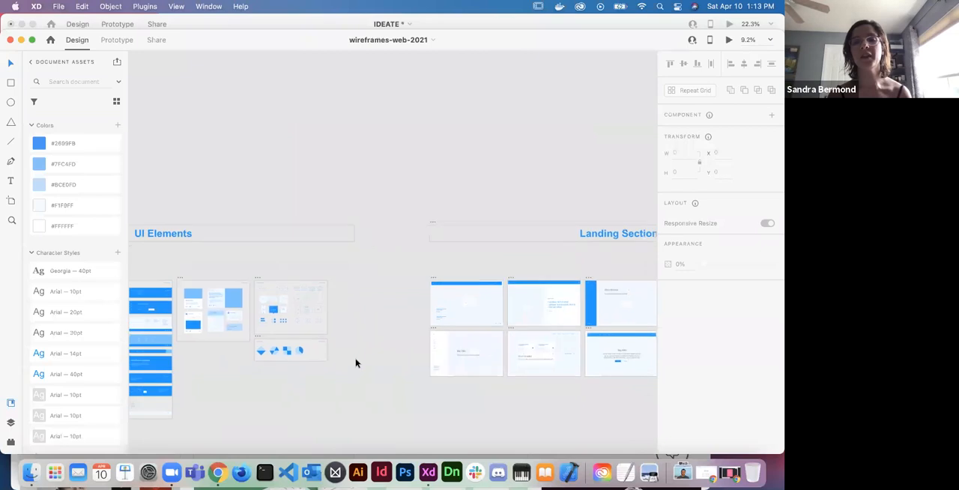
pyautogui.hscroll(2, 356, 363)
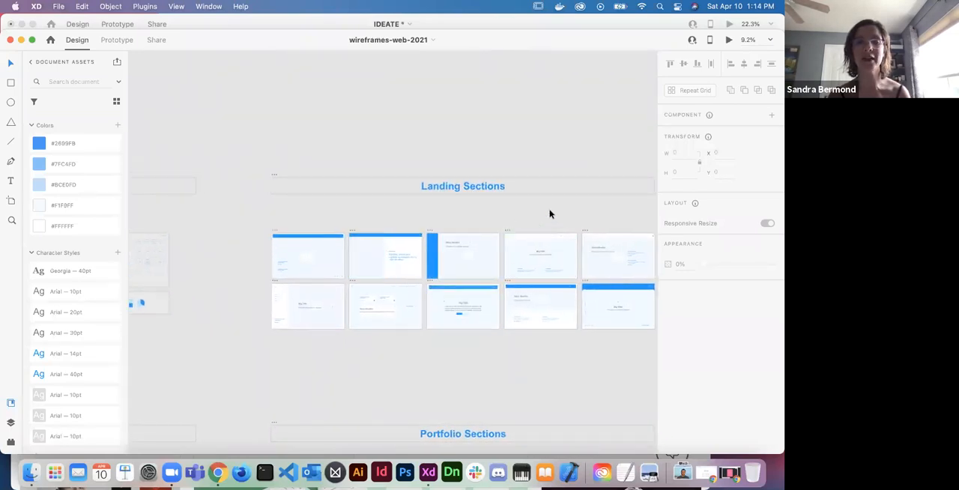
pyautogui.scroll(3, 365, 239)
pyautogui.scroll(5, 348, 189)
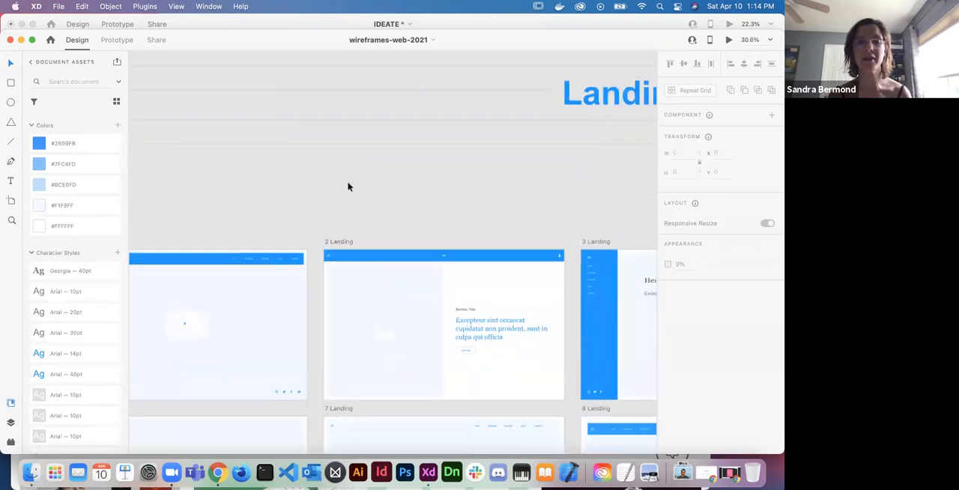
pyautogui.scroll(-3, 348, 186)
pyautogui.hscroll(6, 348, 186)
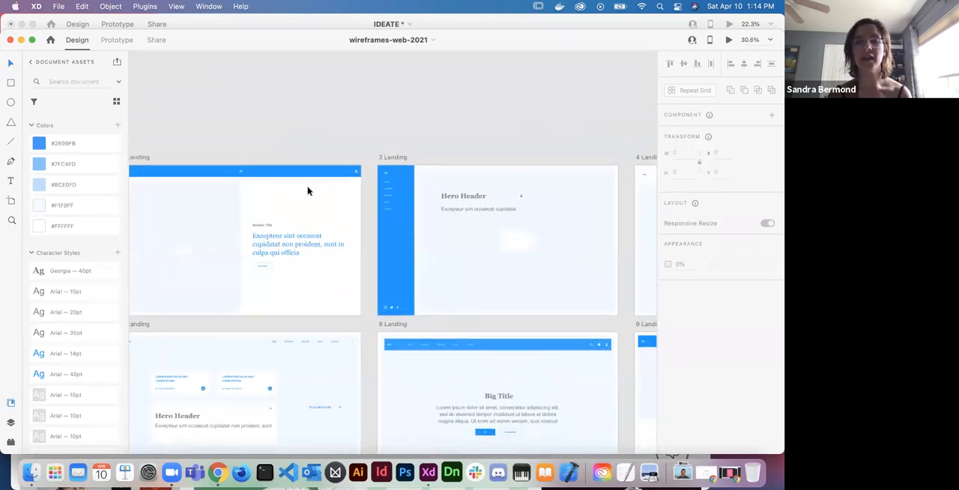
pyautogui.scroll(-2, 454, 270)
pyautogui.hscroll(3, 454, 270)
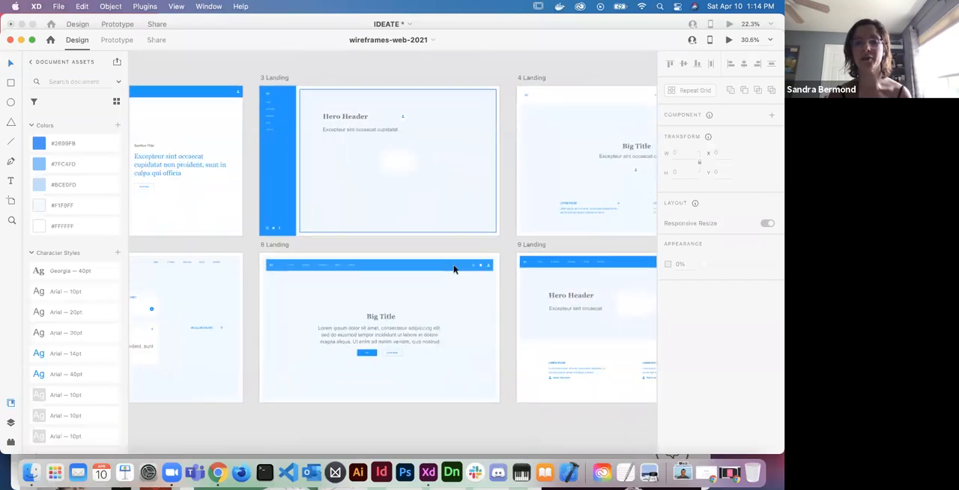
pyautogui.hscroll(5, 454, 270)
pyautogui.scroll(1, 454, 270)
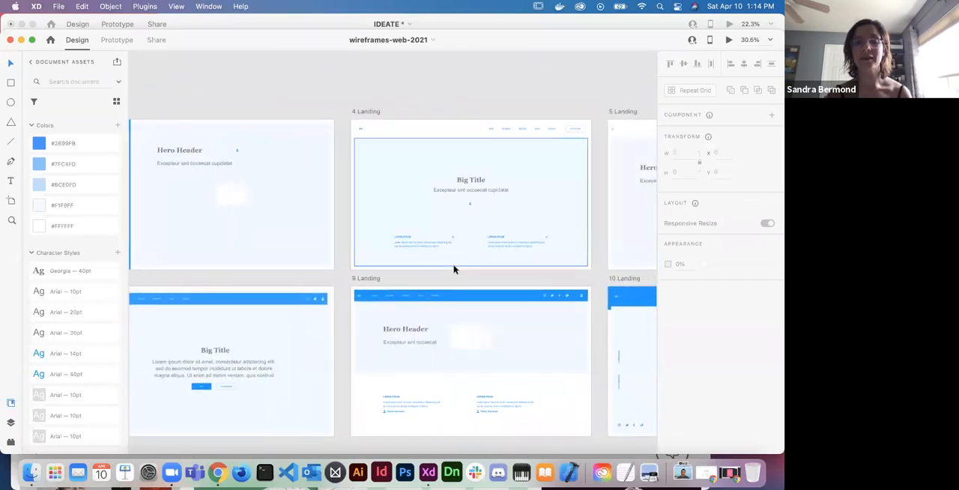
pyautogui.hscroll(3, 454, 270)
pyautogui.scroll(-1, 455, 269)
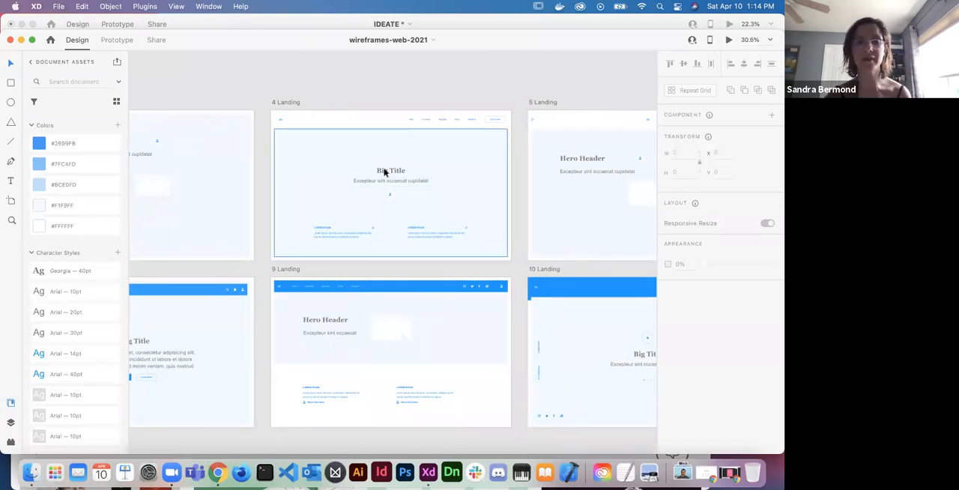
pyautogui.hscroll(-8, 444, 214)
pyautogui.scroll(-1, 443, 214)
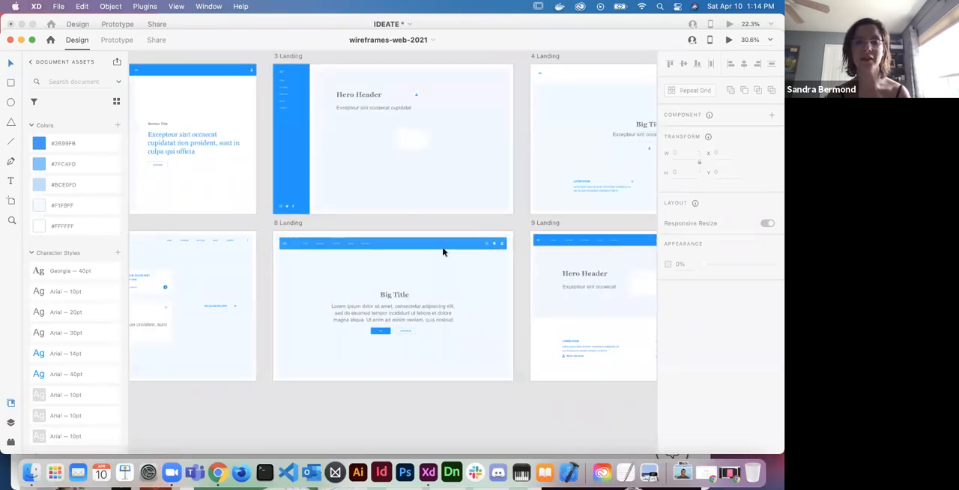
# - Review the kit's remaining groups, including the Content, Portfolio, Blog, and Call to Action & Footers sections
pyautogui.scroll(-6, 389, 313)
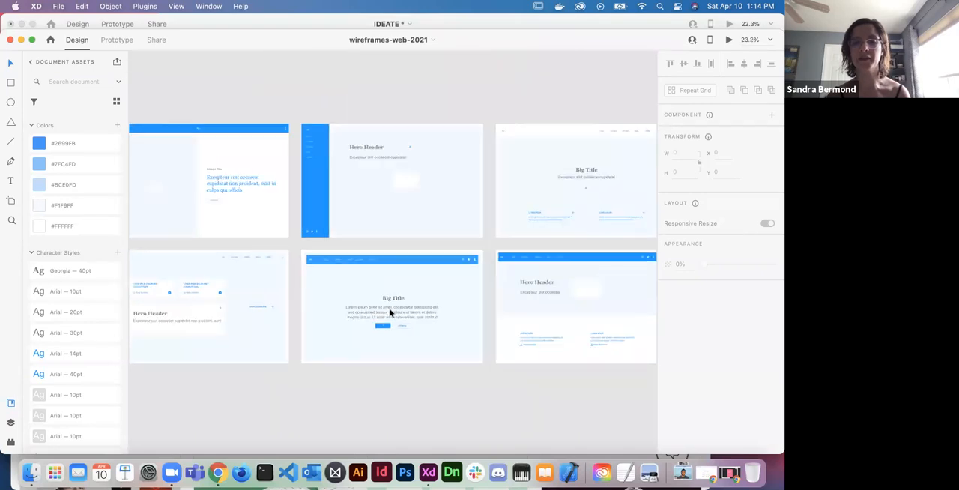
pyautogui.scroll(-5, 388, 313)
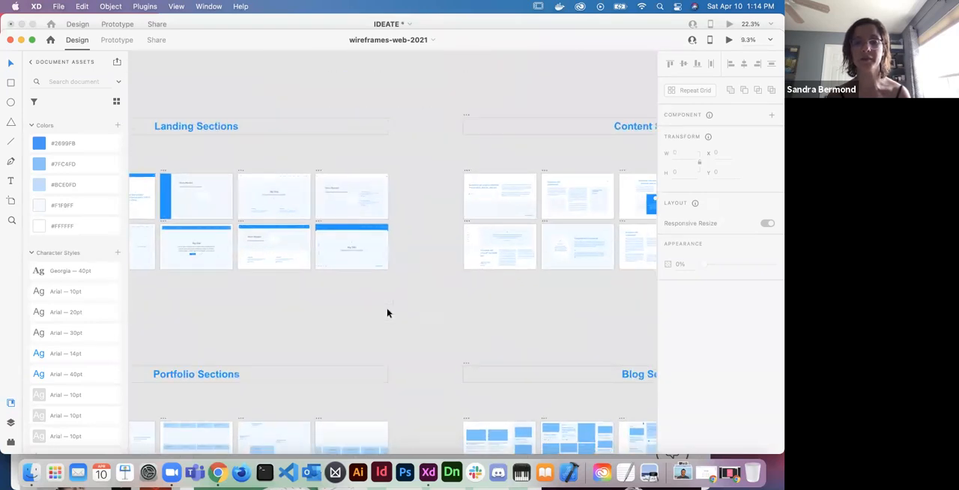
pyautogui.scroll(-5, 387, 313)
pyautogui.hscroll(-2, 388, 314)
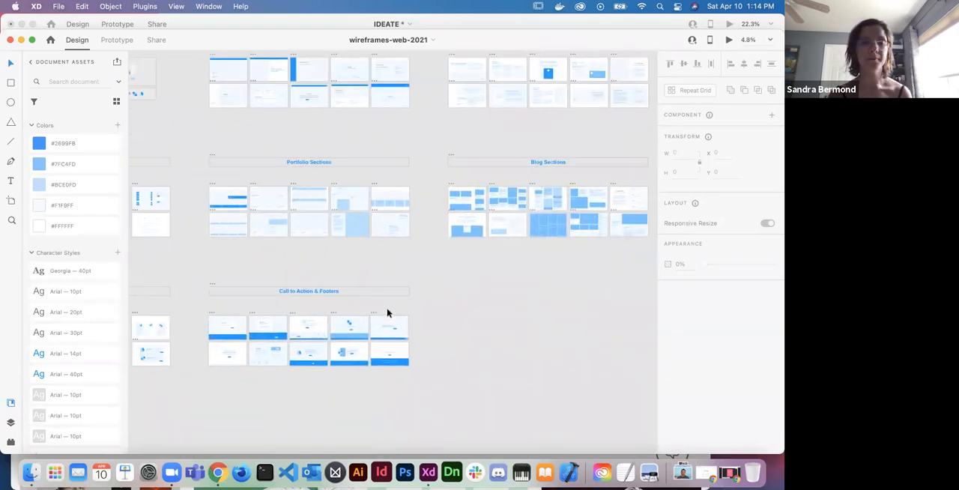
pyautogui.scroll(3, 387, 314)
pyautogui.hscroll(5, 387, 313)
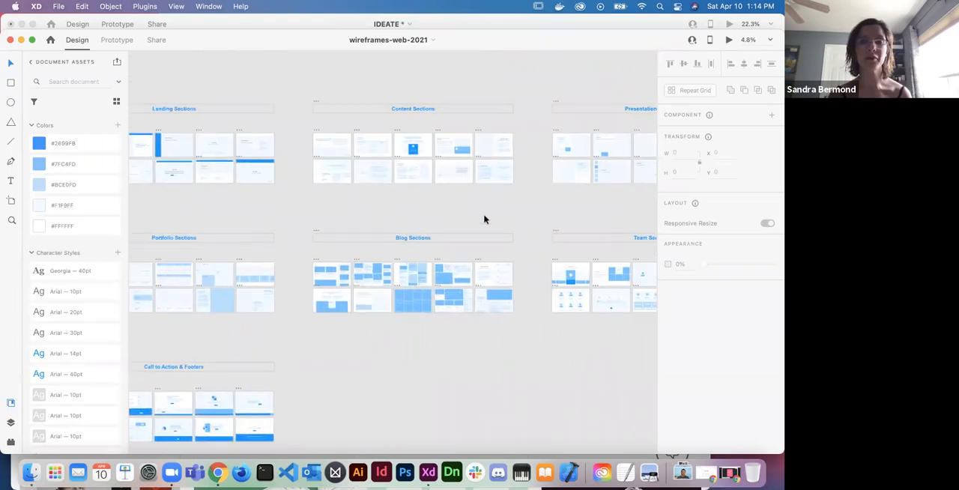
# - Close the wireframes-web-2021 document and switch to the BLUE WIREFRAMES folder in Finder
pyautogui.click(10, 41)
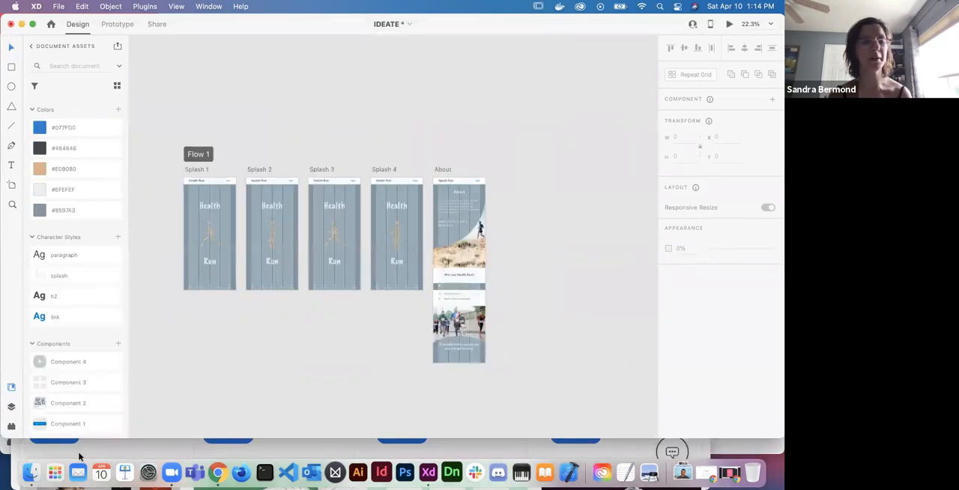
pyautogui.click(32, 473)
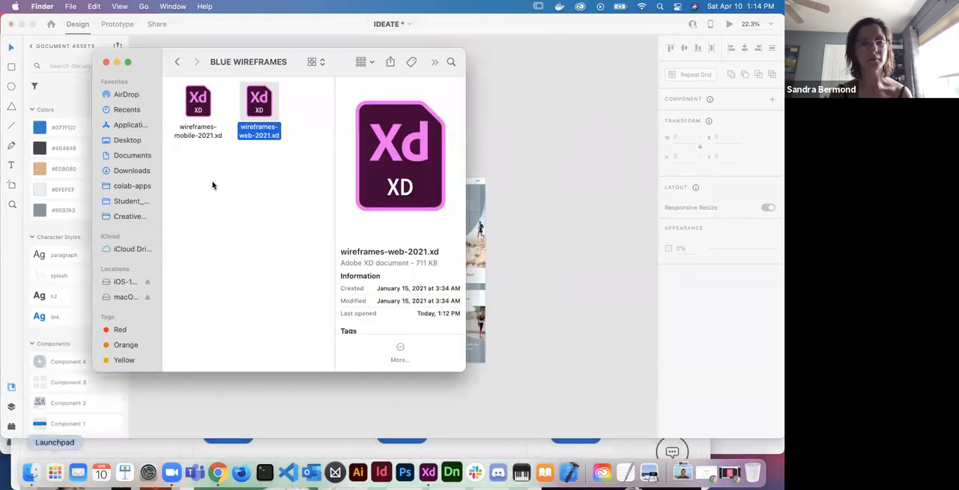
# - Open the wireframes-mobile-2021.xd kit from the BLUE WIREFRAMES folder and survey its full set of artboard sections
pyautogui.doubleClick(197, 107)
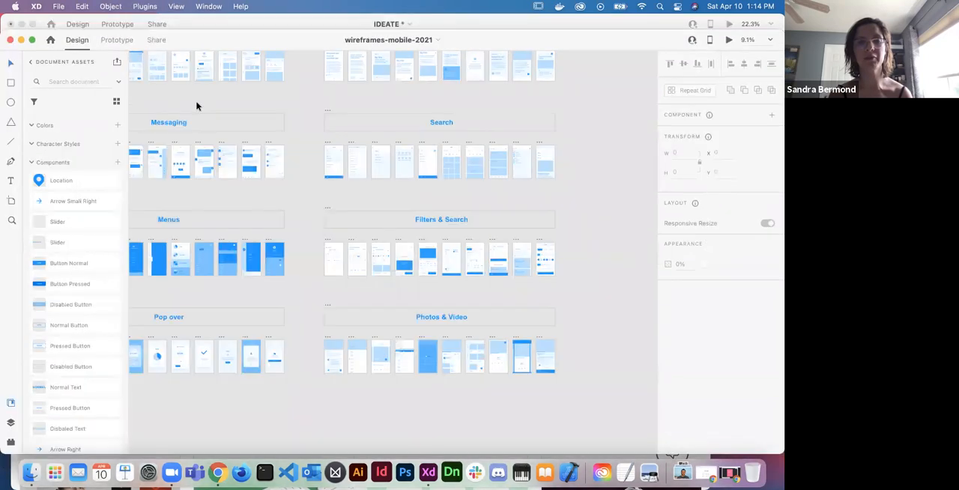
pyautogui.scroll(5, 307, 212)
pyautogui.hscroll(-4, 308, 212)
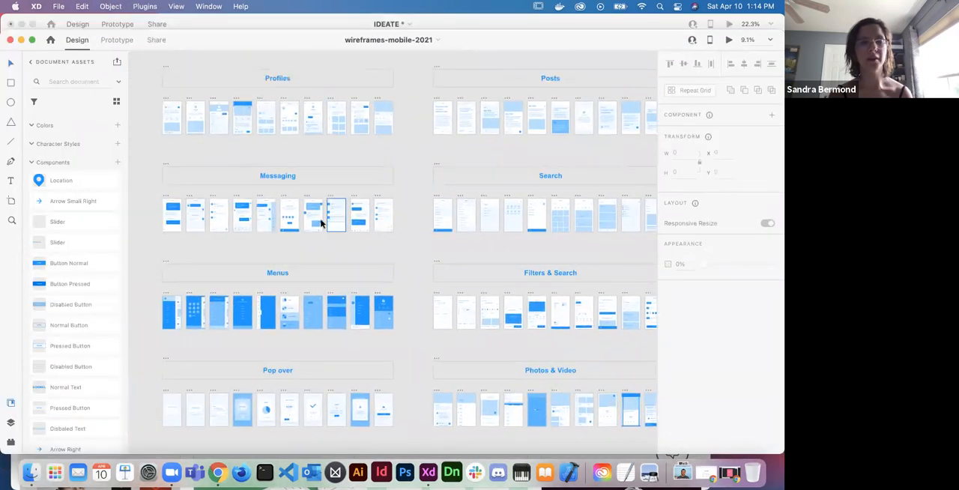
pyautogui.scroll(-10, 317, 245)
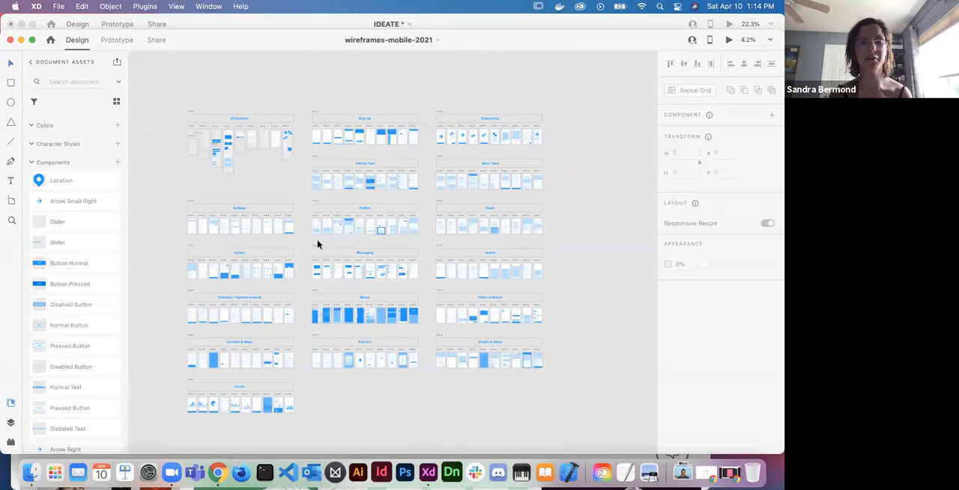
pyautogui.scroll(3, 317, 244)
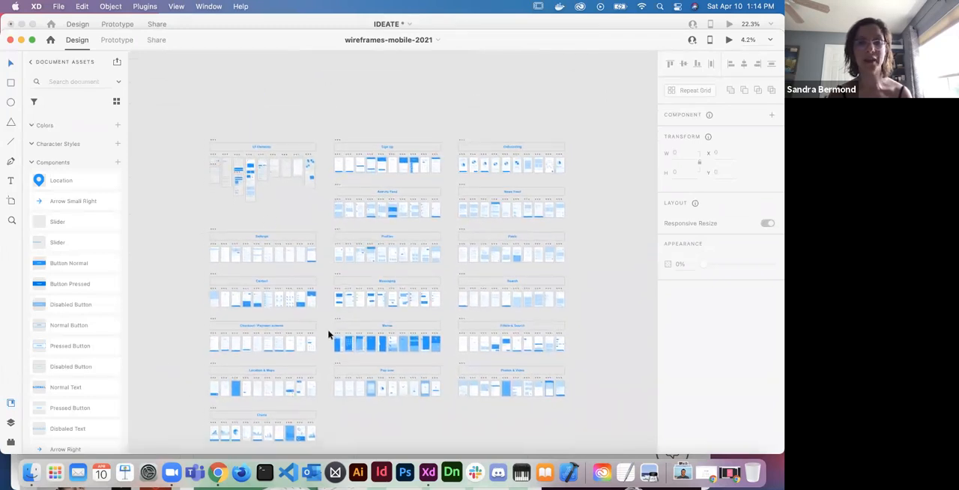
# - Examine the colors, icons, typography, bars and buttons in the mobile kit's UI Elements section
pyautogui.scroll(10, 236, 168)
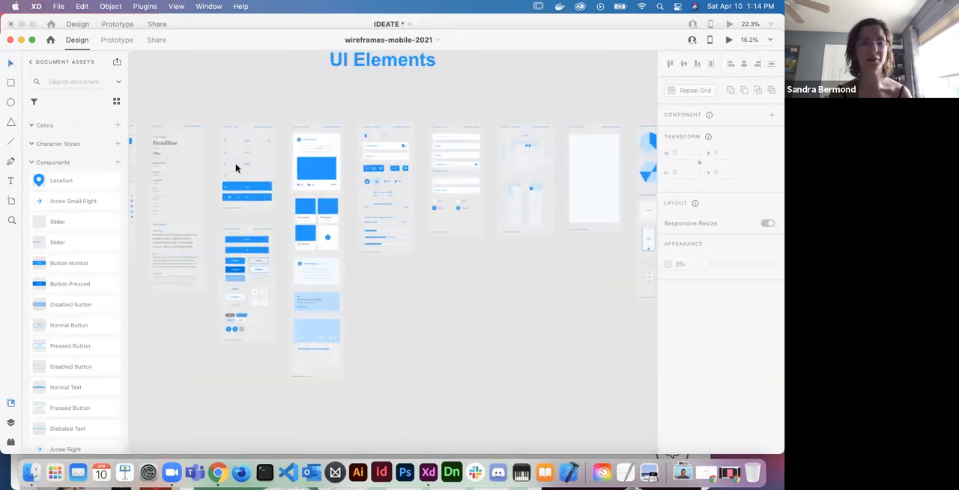
pyautogui.hscroll(-3, 236, 168)
pyautogui.scroll(5, 211, 210)
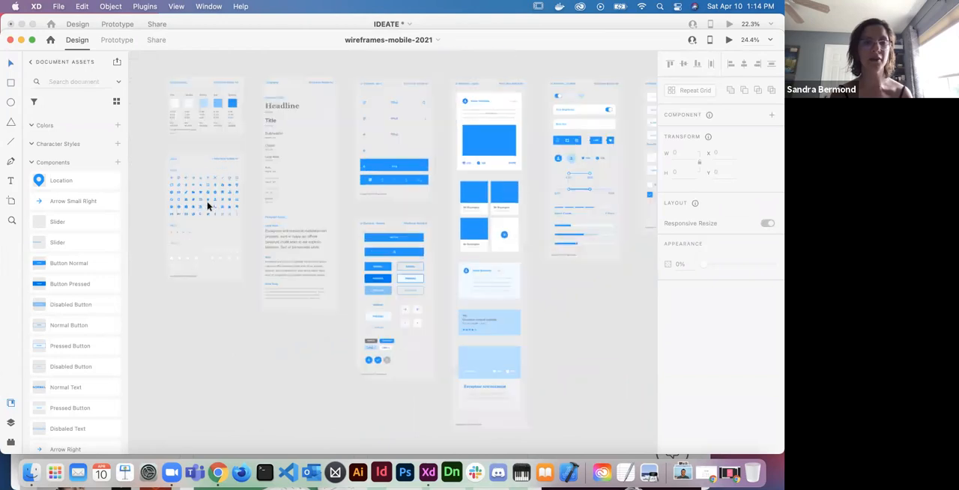
pyautogui.scroll(5, 209, 206)
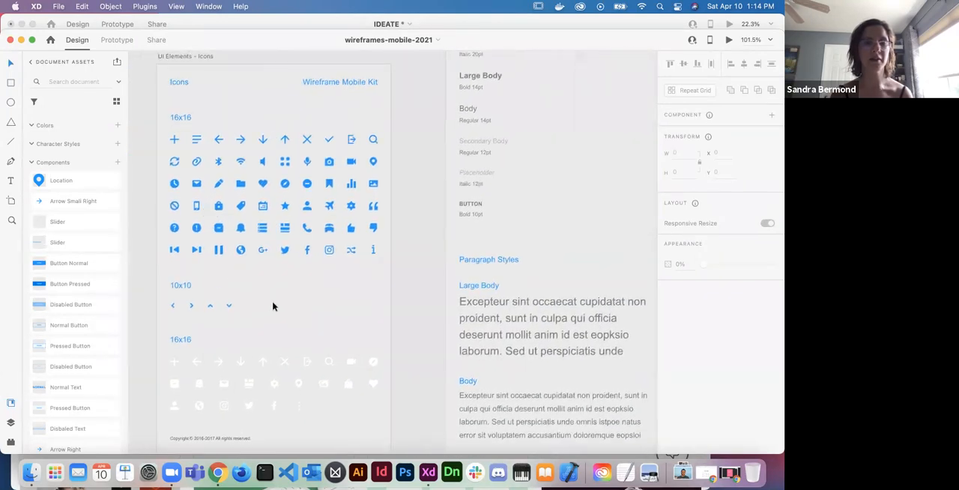
pyautogui.scroll(-5, 232, 307)
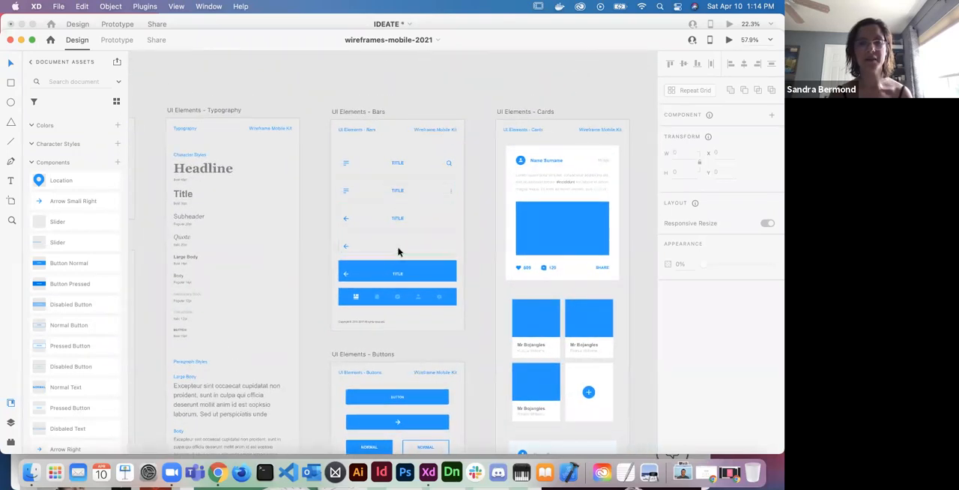
pyautogui.scroll(-3, 398, 252)
pyautogui.hscroll(2, 398, 252)
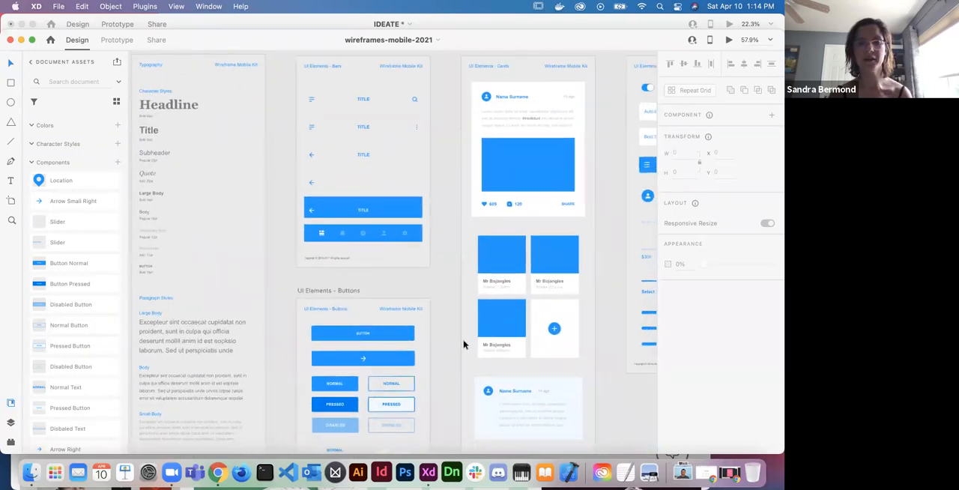
# - Look through the cards, controls, forms, selectors, map and illustration artboards of the UI Elements section
pyautogui.hscroll(6, 463, 345)
pyautogui.scroll(1, 463, 345)
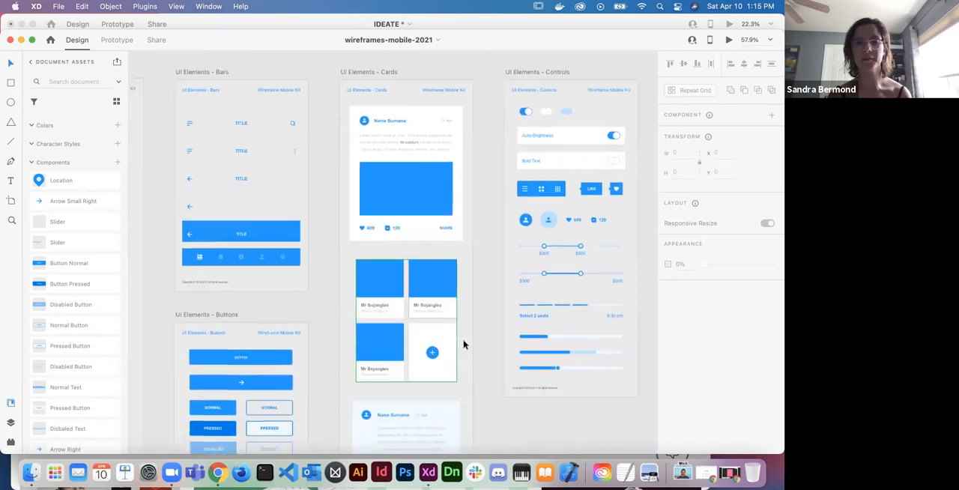
pyautogui.hscroll(4, 463, 345)
pyautogui.scroll(1, 463, 344)
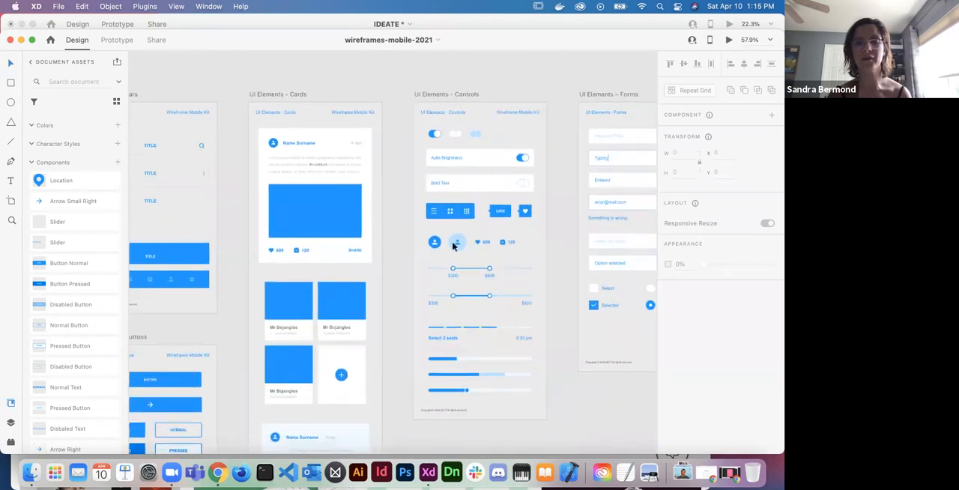
pyautogui.hscroll(10, 464, 354)
pyautogui.scroll(-5, 464, 354)
pyautogui.scroll(4, 465, 354)
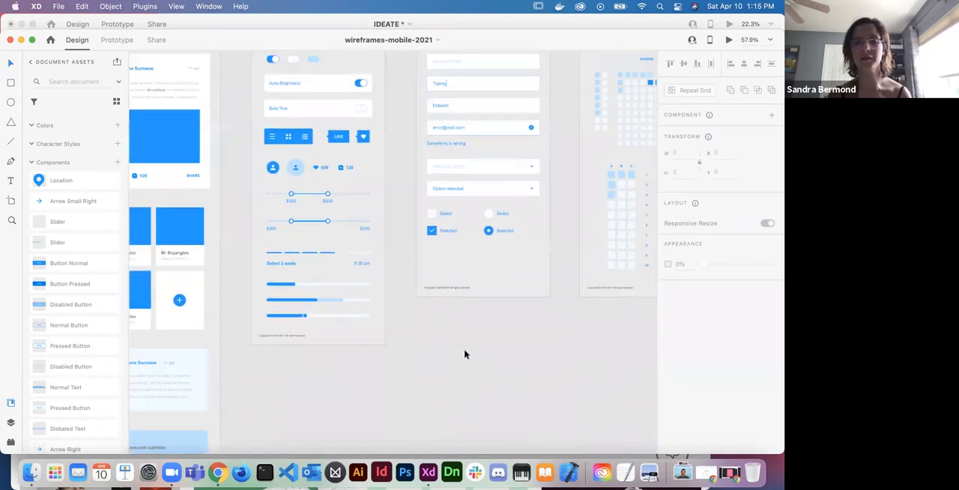
pyautogui.hscroll(2, 464, 354)
pyautogui.scroll(-5, 464, 354)
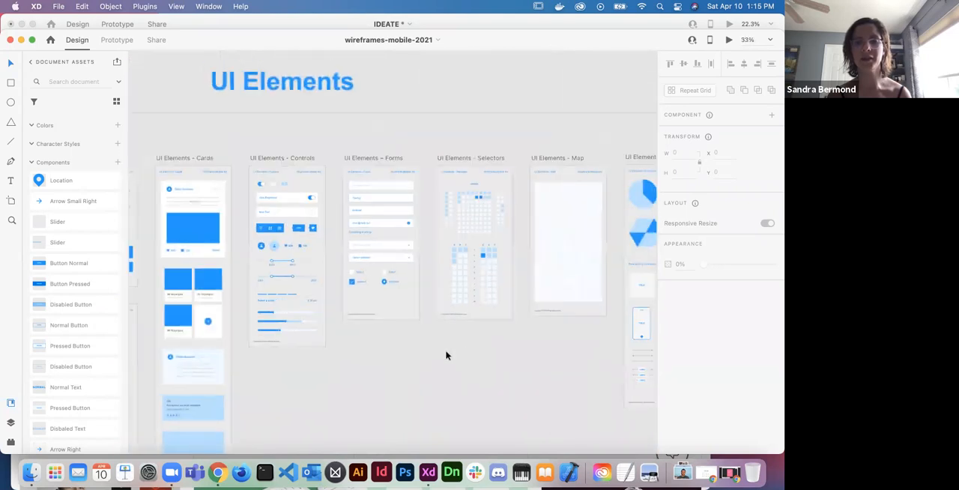
pyautogui.hscroll(20, 561, 361)
pyautogui.scroll(-1, 561, 361)
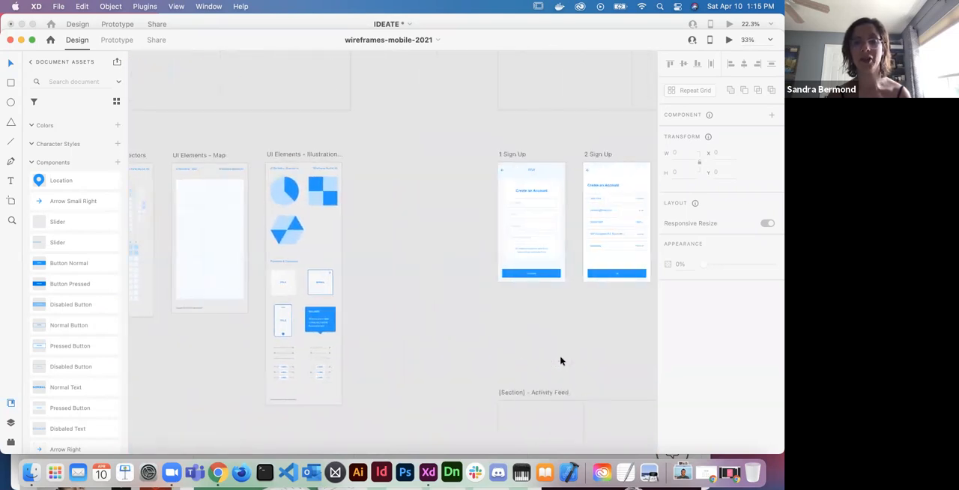
# - Review the sample mobile screens in the Sign Up and Activity Feed sections
pyautogui.hscroll(3, 560, 360)
pyautogui.scroll(-3, 560, 360)
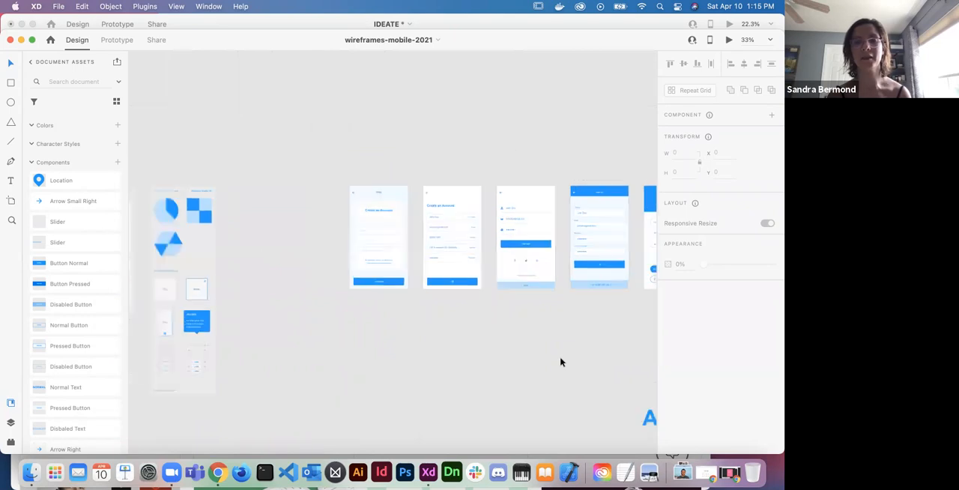
pyautogui.hscroll(7, 561, 360)
pyautogui.scroll(1, 561, 360)
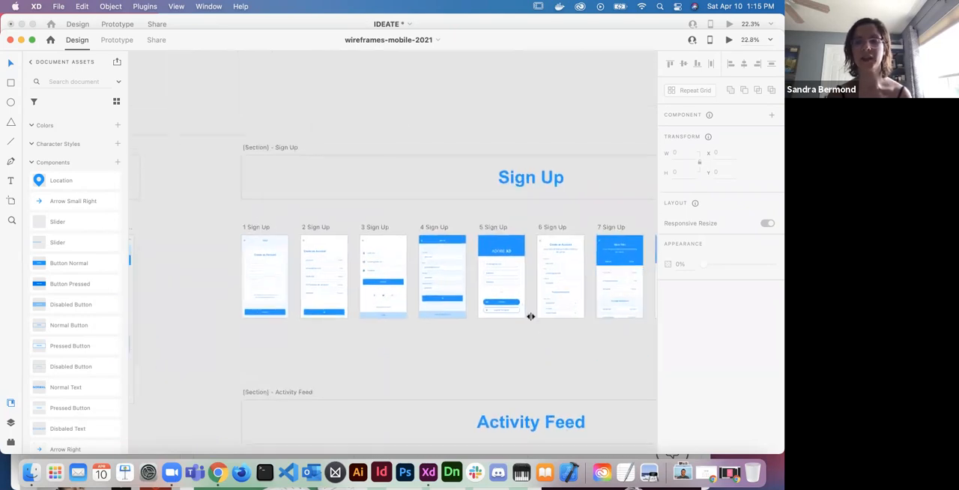
pyautogui.scroll(-3, 542, 334)
pyautogui.hscroll(4, 542, 334)
pyautogui.scroll(-5, 542, 333)
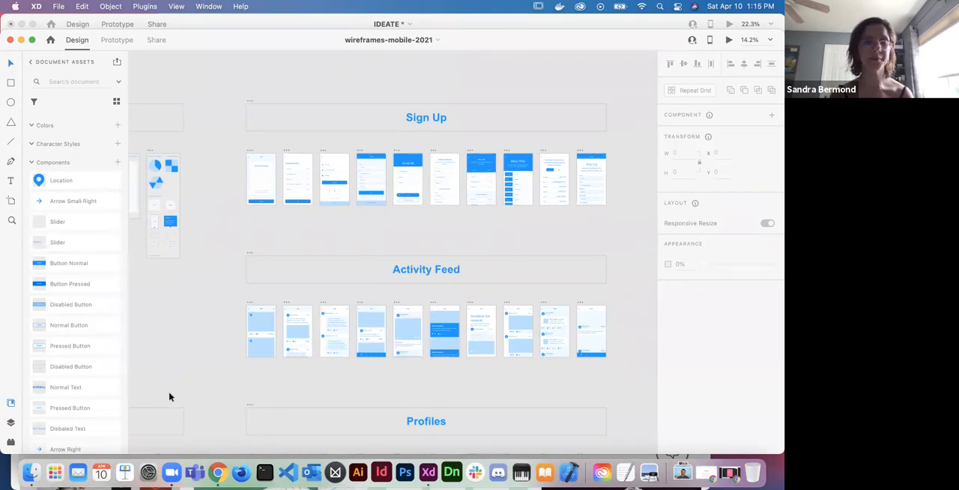
# - Return to the UIKITS XD folder in Finder and open the xd-resources-auto-animate-ui file
pyautogui.click(30, 472)
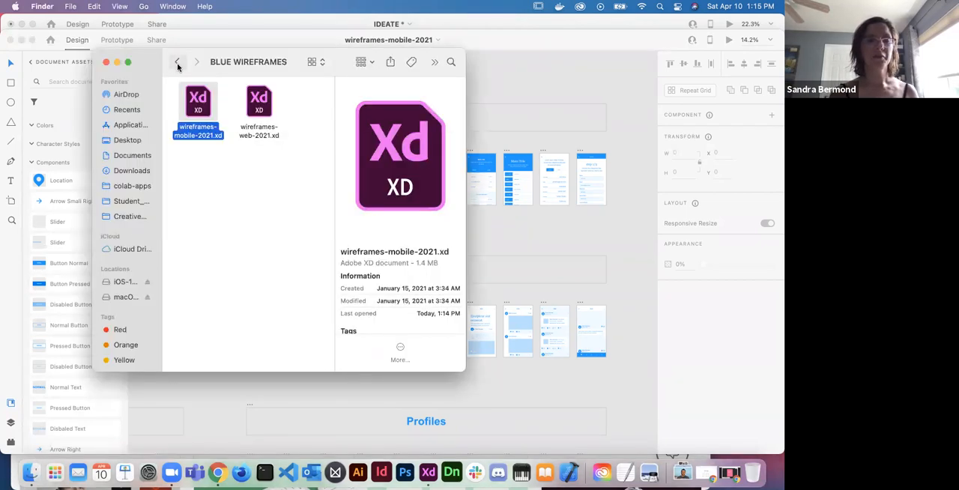
pyautogui.click(178, 64)
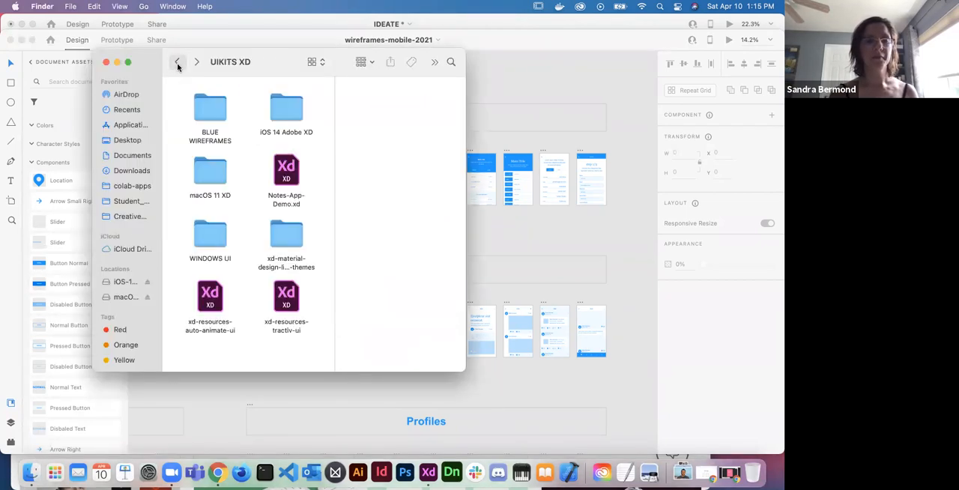
pyautogui.doubleClick(209, 296)
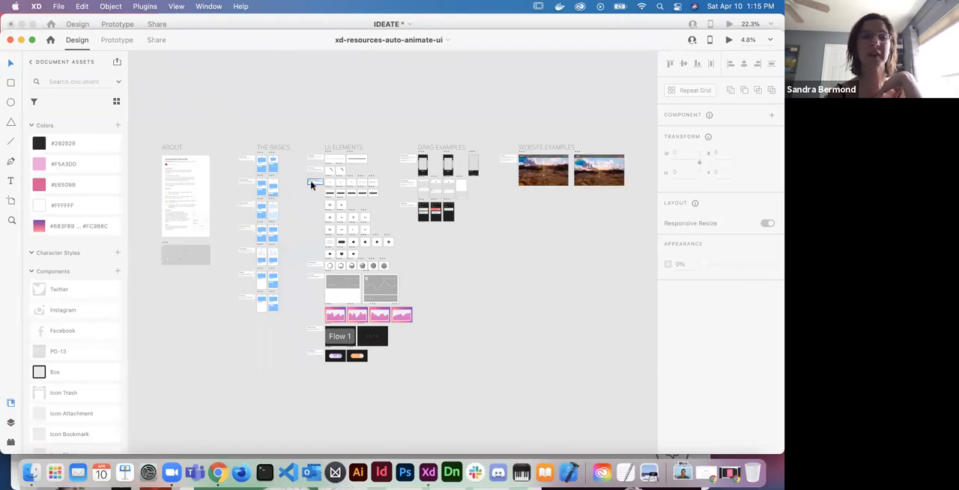
# - Play the Loading Circle example from the UI Elements group in the desktop preview, starting at the Progress Circle – Start artboard
pyautogui.scroll(3, 302, 188)
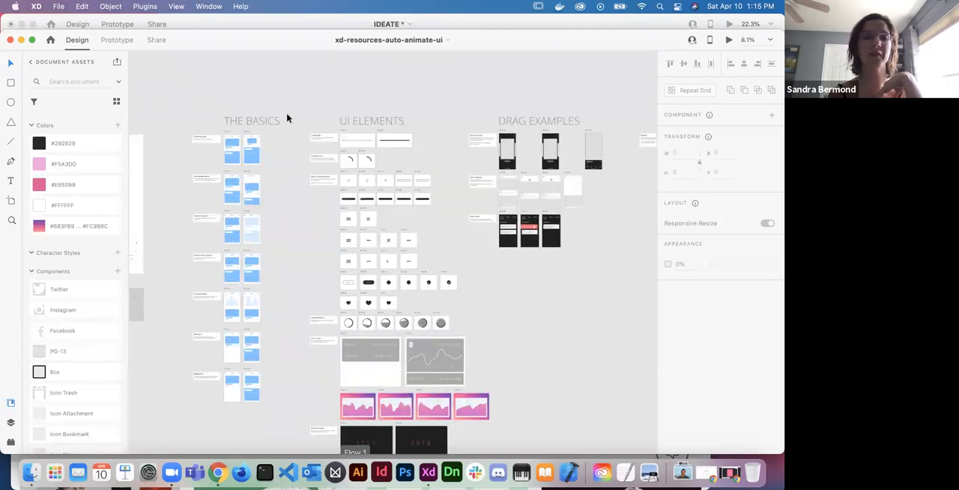
pyautogui.scroll(5, 347, 159)
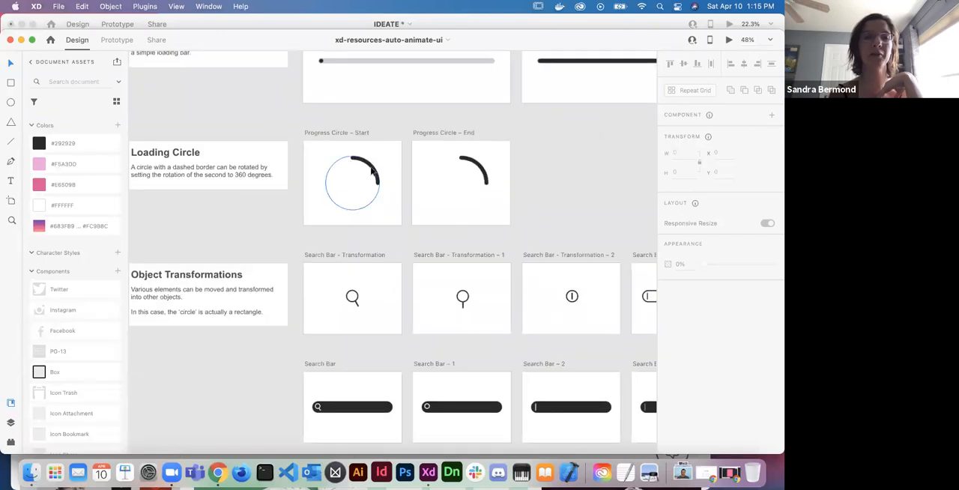
pyautogui.click(372, 172)
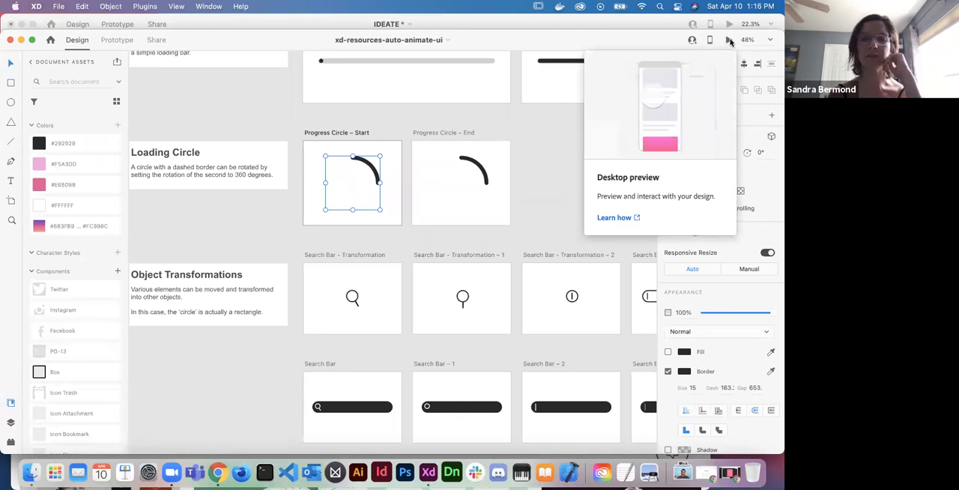
pyautogui.click(730, 41)
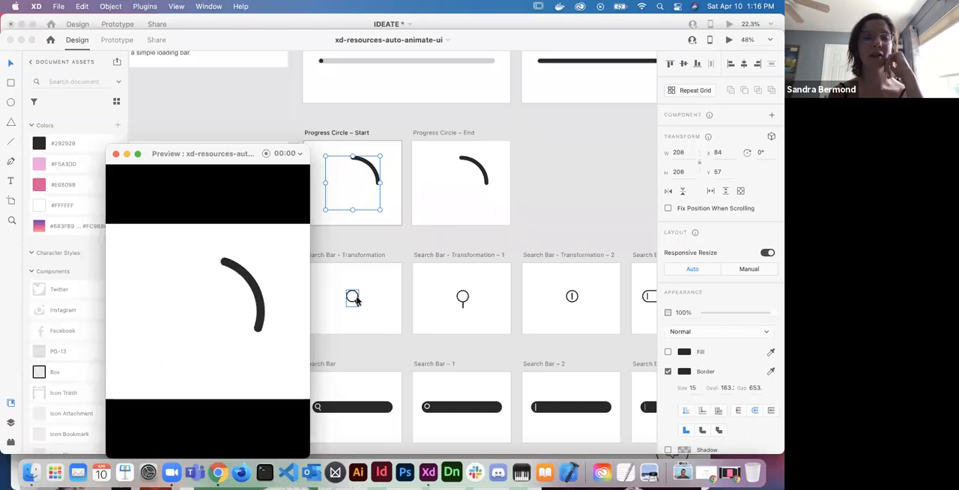
# - Preview the Search Bar - Transformation animation and the dark Search Bar animation
pyautogui.click(352, 298)
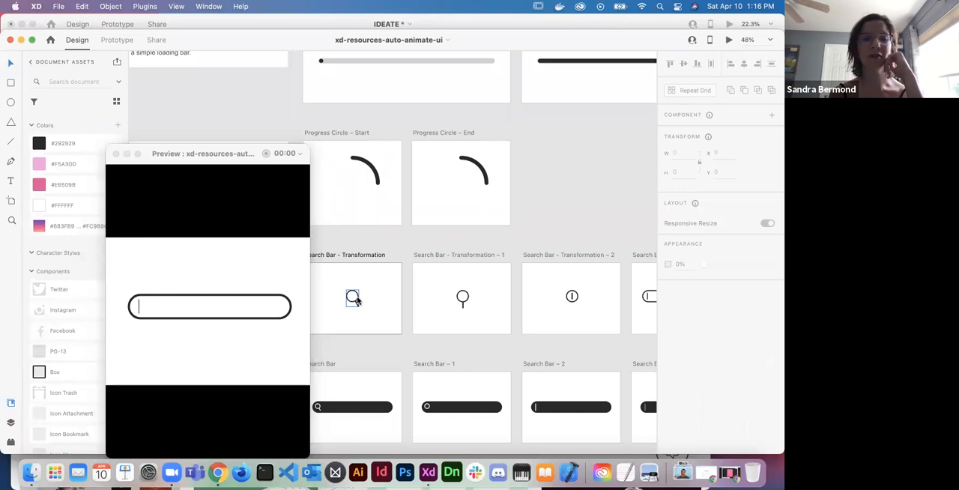
pyautogui.scroll(-5, 356, 300)
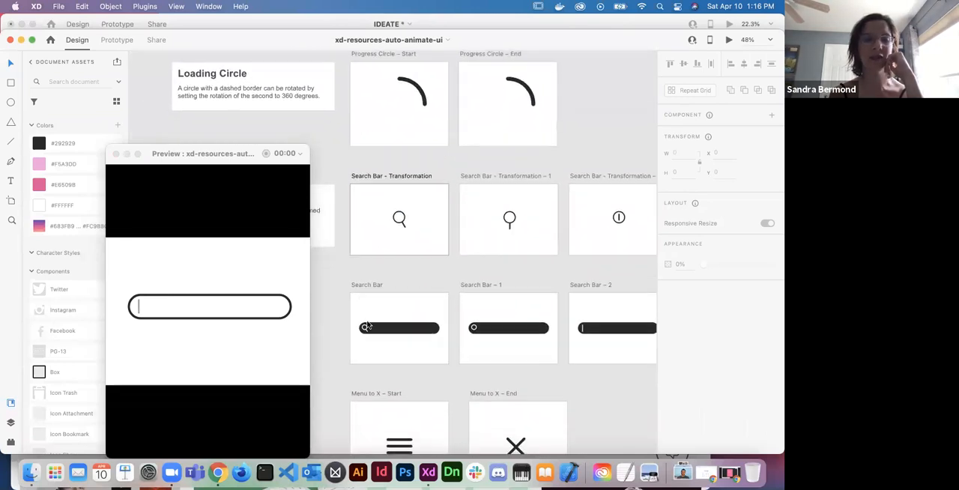
pyautogui.click(364, 329)
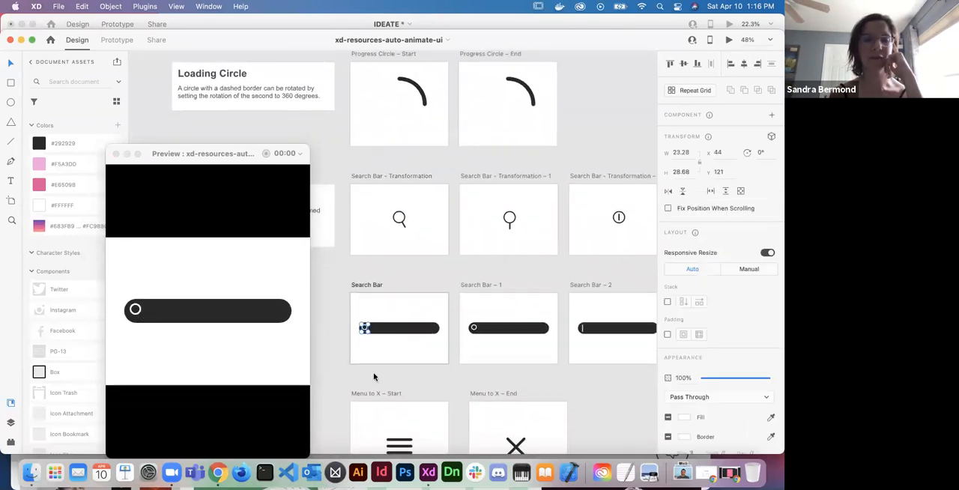
pyautogui.scroll(-8, 374, 377)
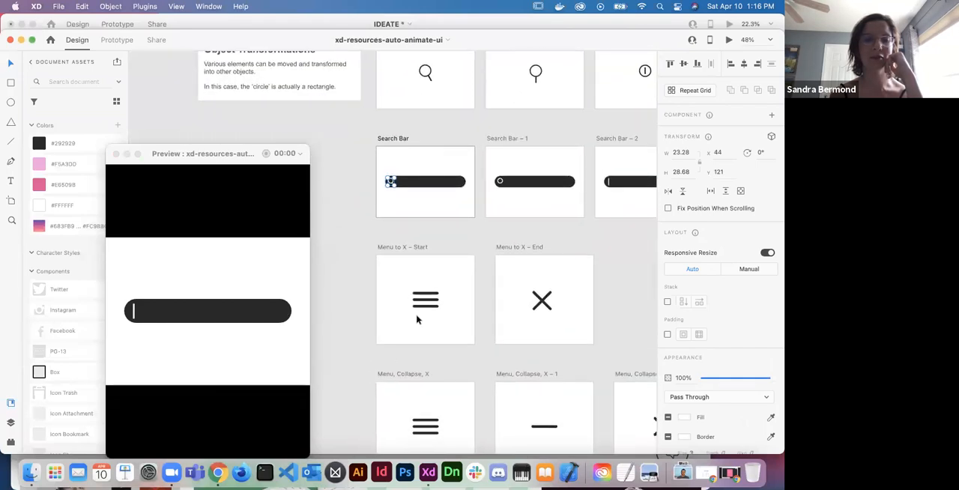
# - Preview the Menu to X and the Menu, Collapse, X icon animations
pyautogui.click(417, 320)
pyautogui.scroll(-2, 417, 315)
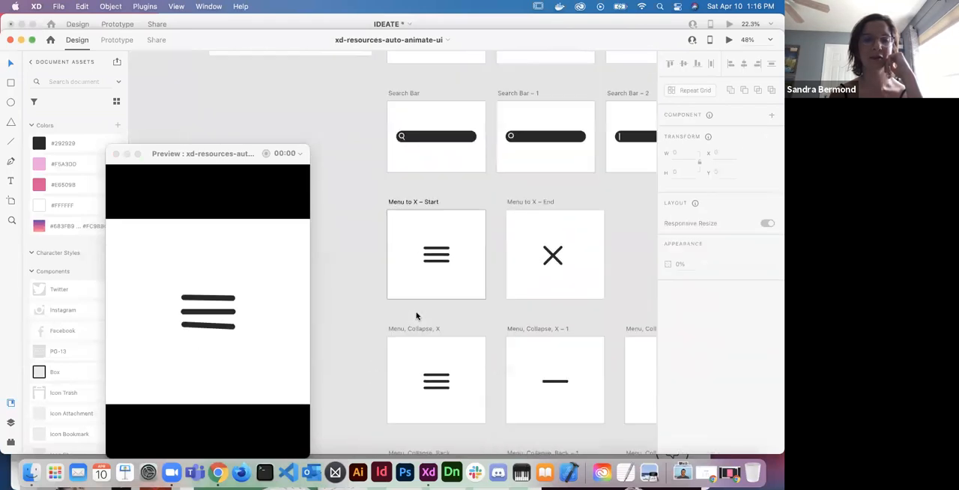
pyautogui.scroll(-4, 417, 315)
pyautogui.click(442, 301)
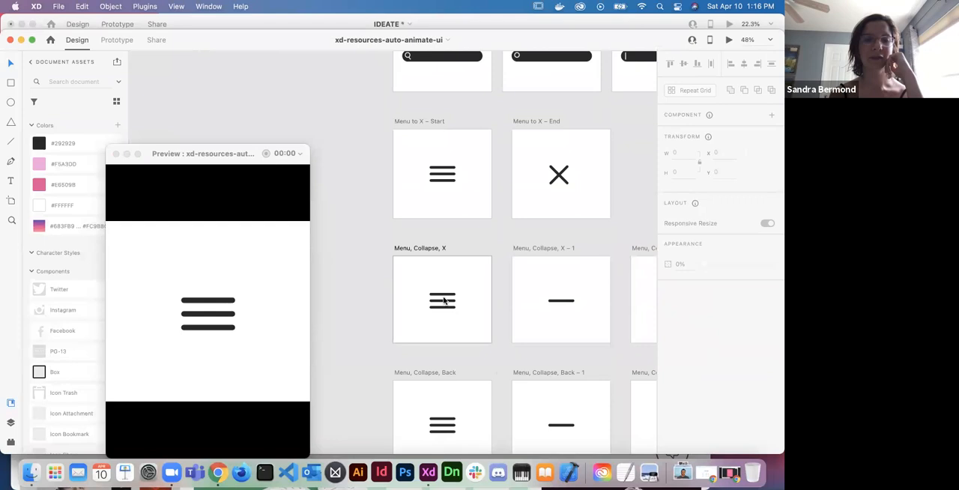
# - Preview the Submit, Checkmark artboard and trigger its Submit button animation
pyautogui.scroll(-10, 444, 300)
pyautogui.click(429, 356)
pyautogui.scroll(-3, 430, 356)
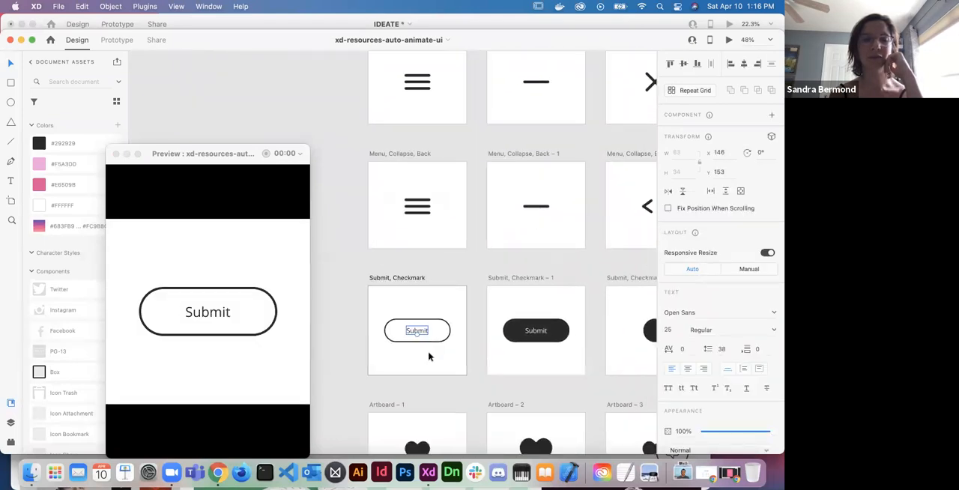
pyautogui.click(206, 317)
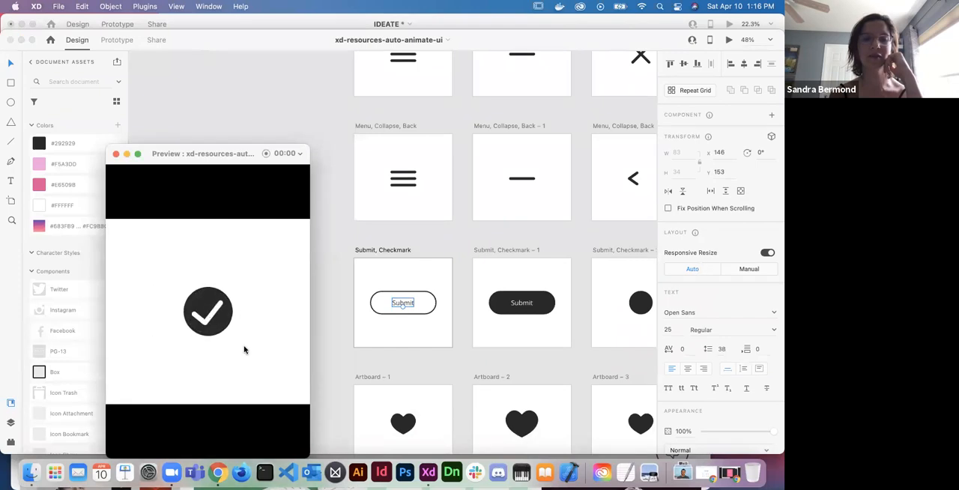
# - Preview the heart animation on Artboard – 1, trigger it, and close the preview window
pyautogui.click(403, 424)
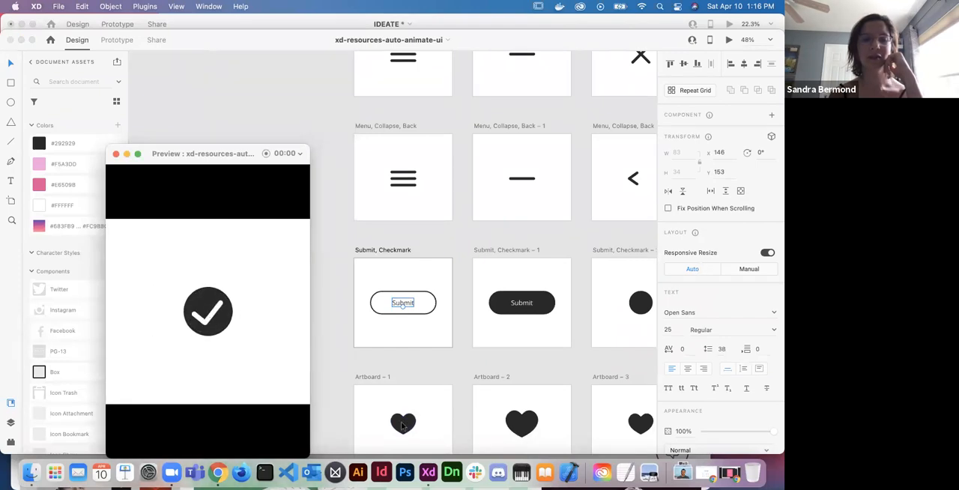
pyautogui.click(201, 315)
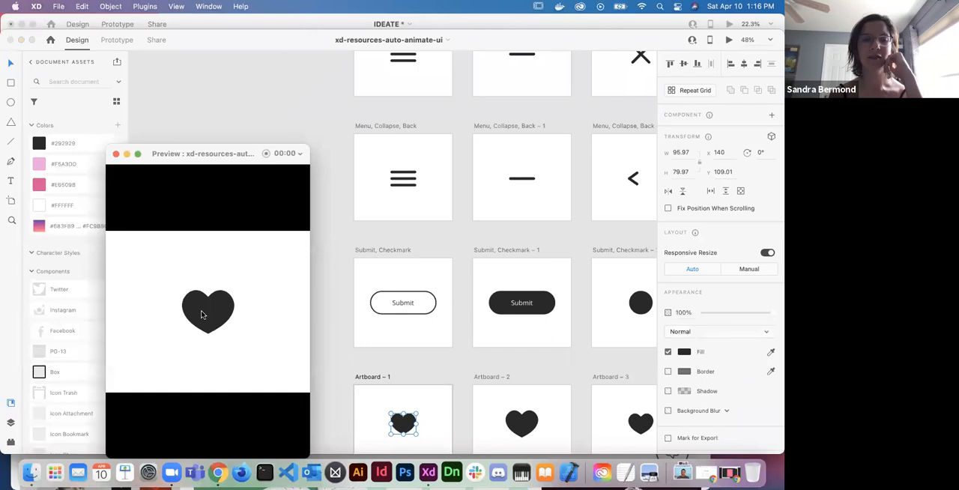
pyautogui.click(115, 154)
pyautogui.scroll(-6, 337, 319)
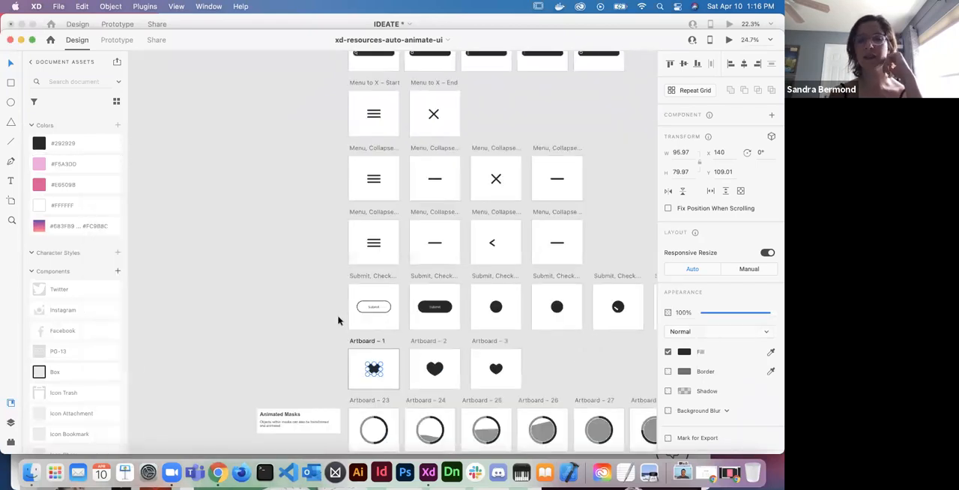
# - Look over the kit's remaining UI element samples, from the animated masks and charts to the number counter and day/night switch
pyautogui.hscroll(5, 338, 320)
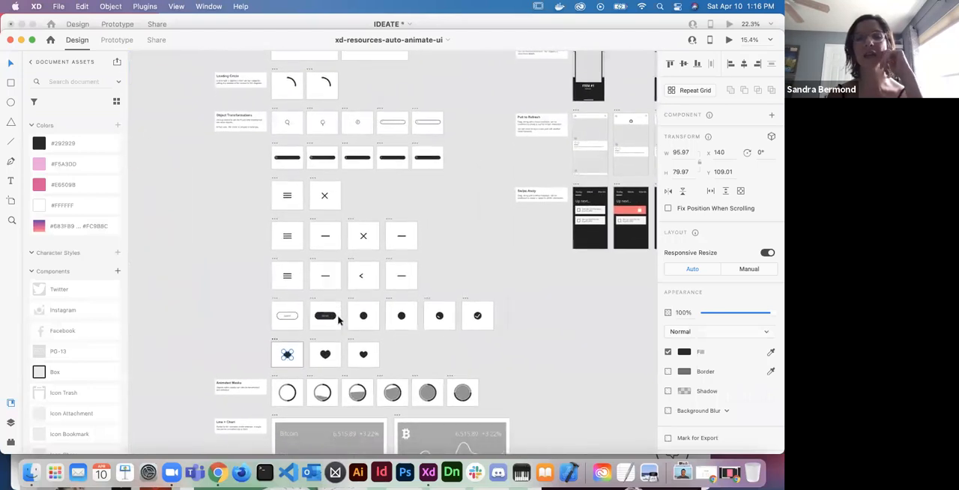
pyautogui.scroll(-4, 338, 320)
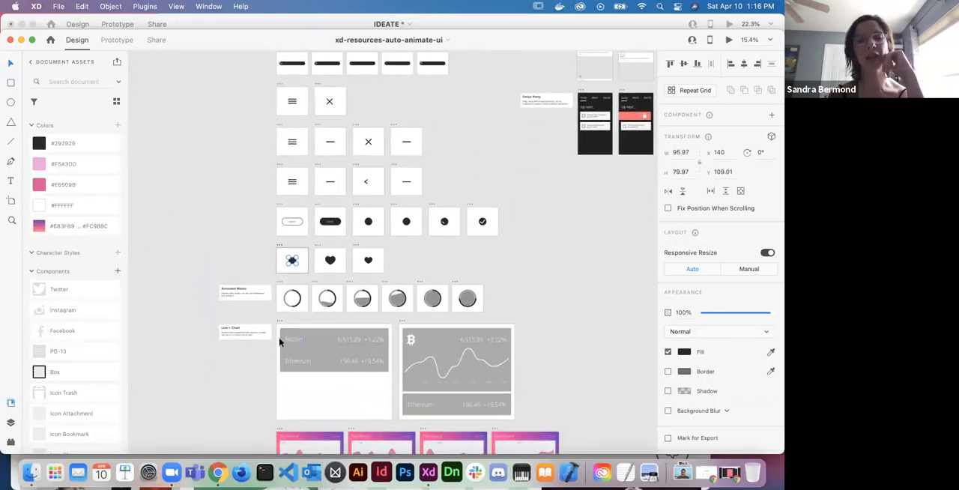
pyautogui.scroll(-6, 339, 350)
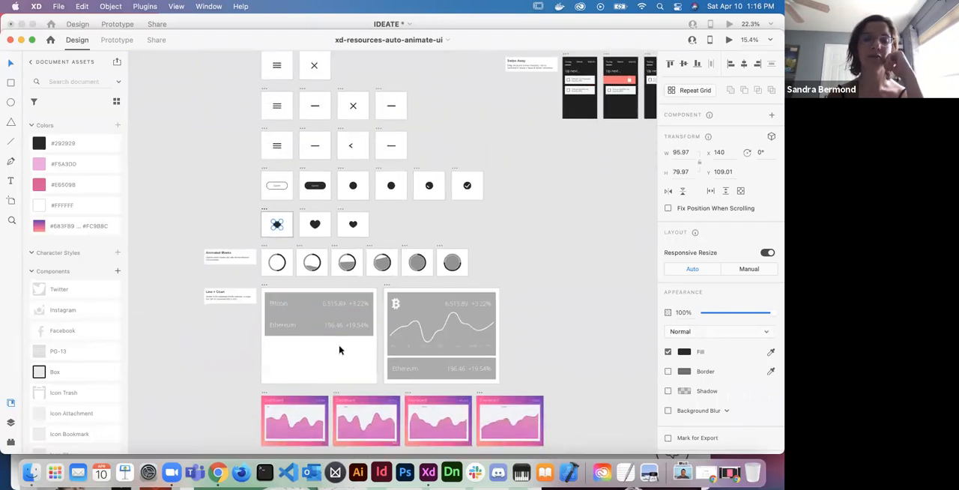
pyautogui.scroll(-2, 340, 350)
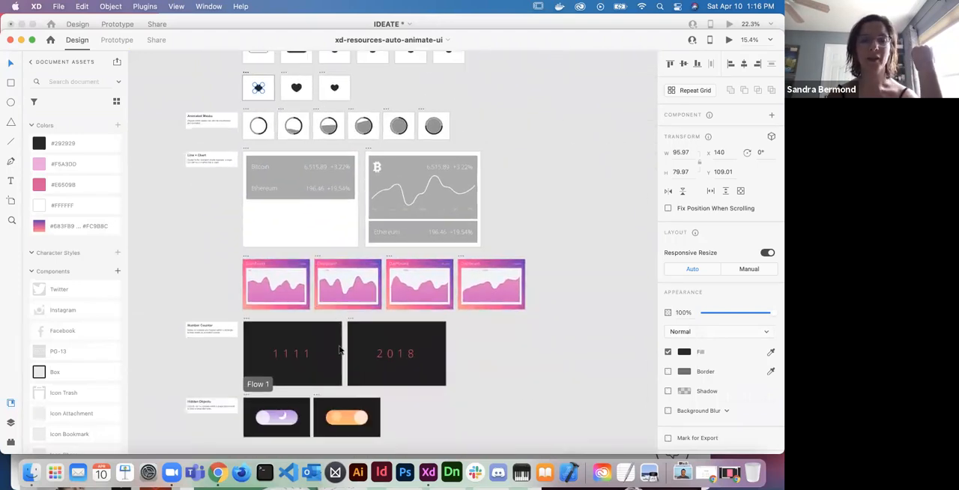
pyautogui.scroll(3, 344, 360)
pyautogui.hscroll(3, 344, 368)
pyautogui.scroll(-3, 332, 402)
pyautogui.scroll(4, 332, 402)
pyautogui.hscroll(-6, 332, 403)
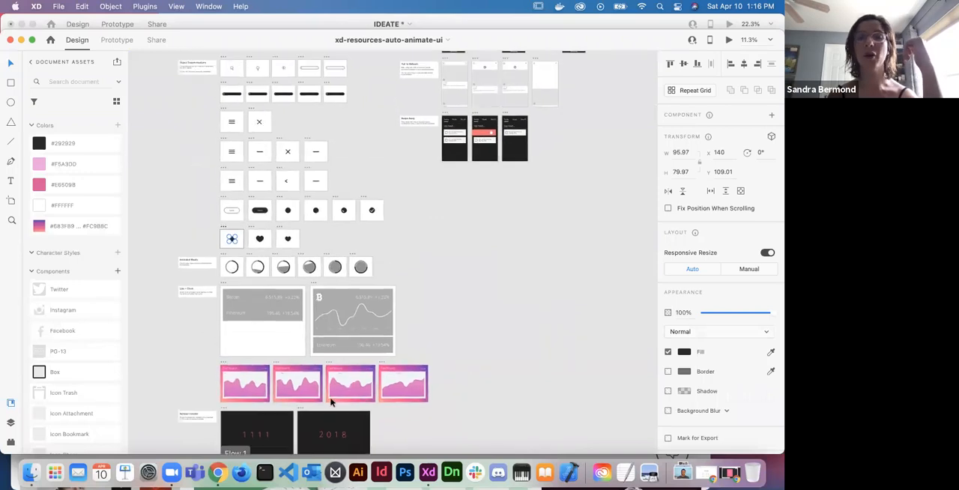
pyautogui.scroll(-3, 332, 403)
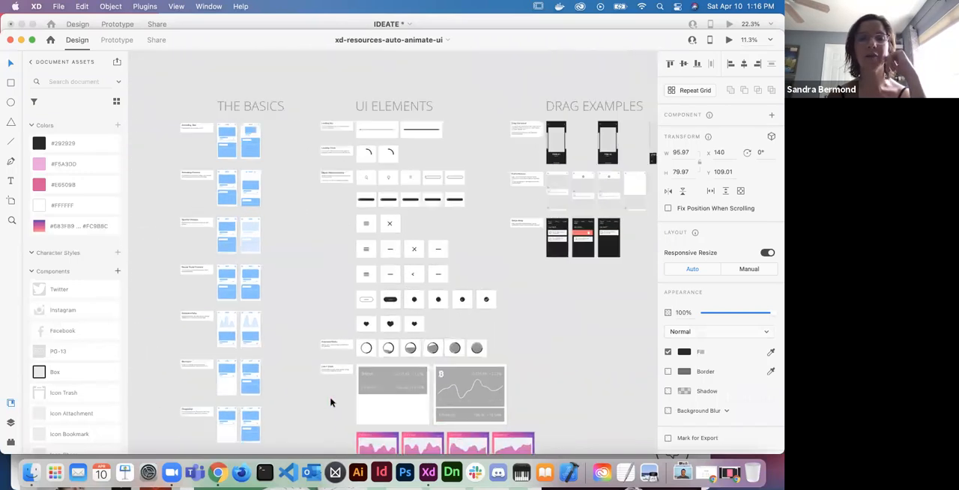
pyautogui.scroll(-2, 332, 402)
pyautogui.hscroll(2, 332, 403)
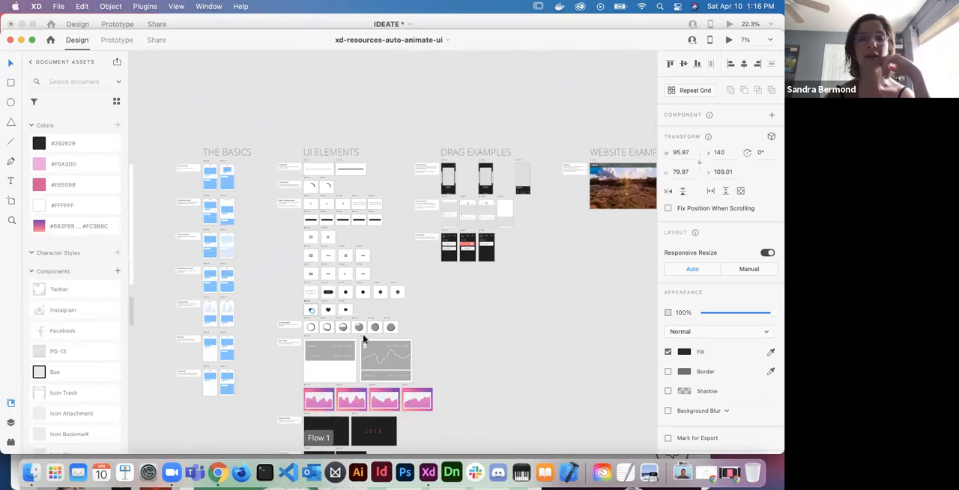
# - Inspect the layers and number columns inside the 1111 counter's mask group on Artboard – 14
pyautogui.scroll(5, 323, 424)
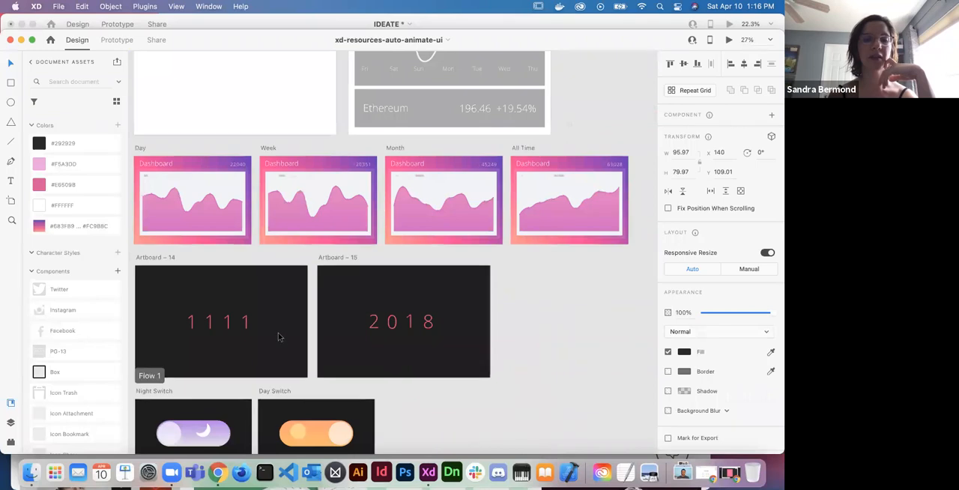
pyautogui.click(279, 335)
pyautogui.hscroll(-3, 227, 287)
pyautogui.scroll(-1, 228, 287)
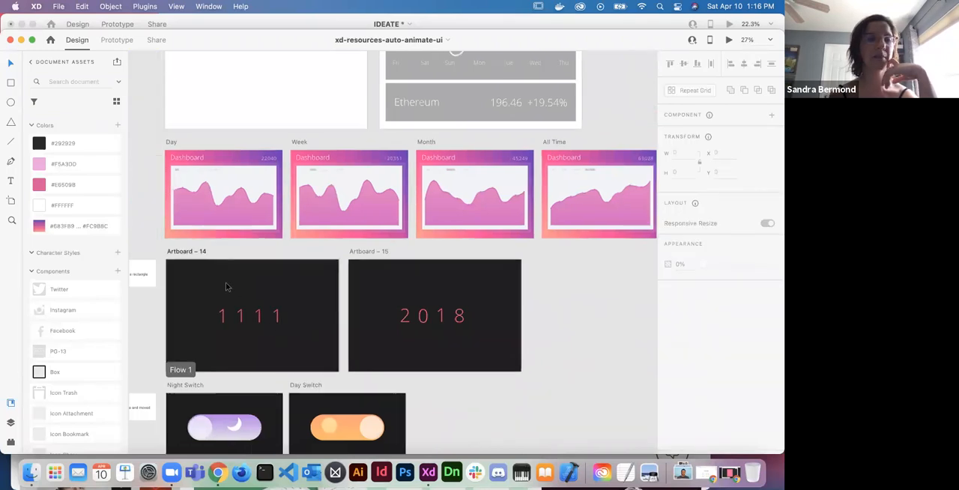
pyautogui.click(10, 424)
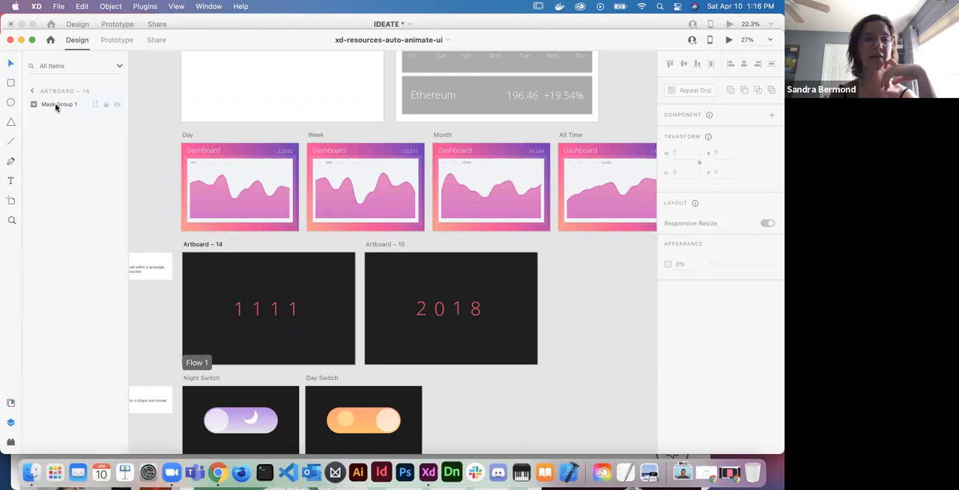
pyautogui.click(240, 313)
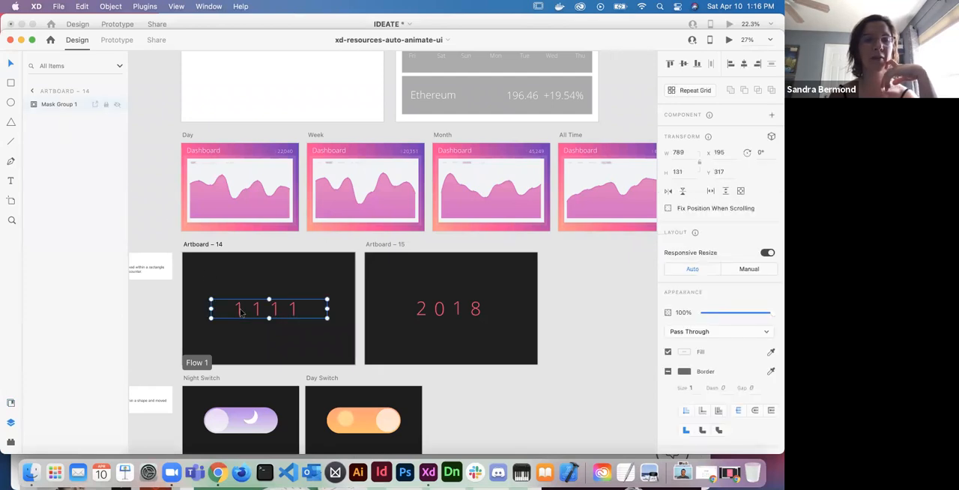
pyautogui.doubleClick(240, 312)
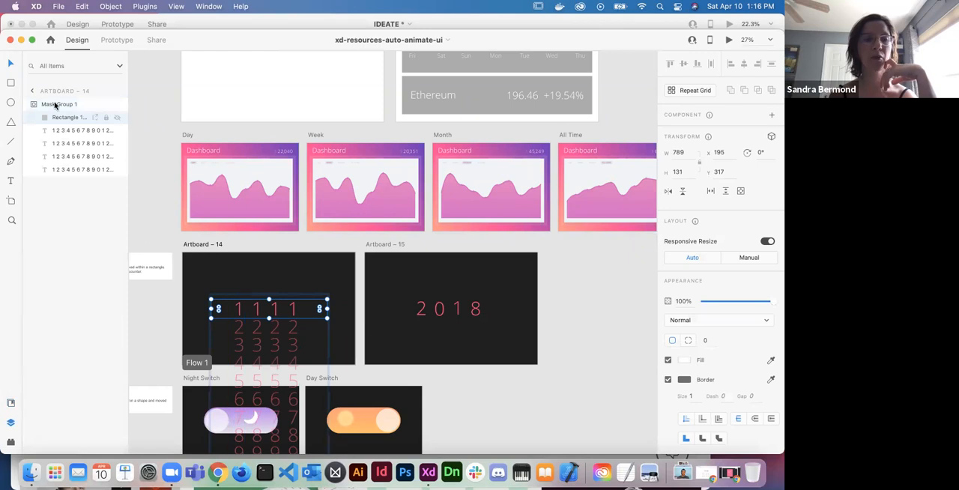
pyautogui.scroll(-5, 233, 228)
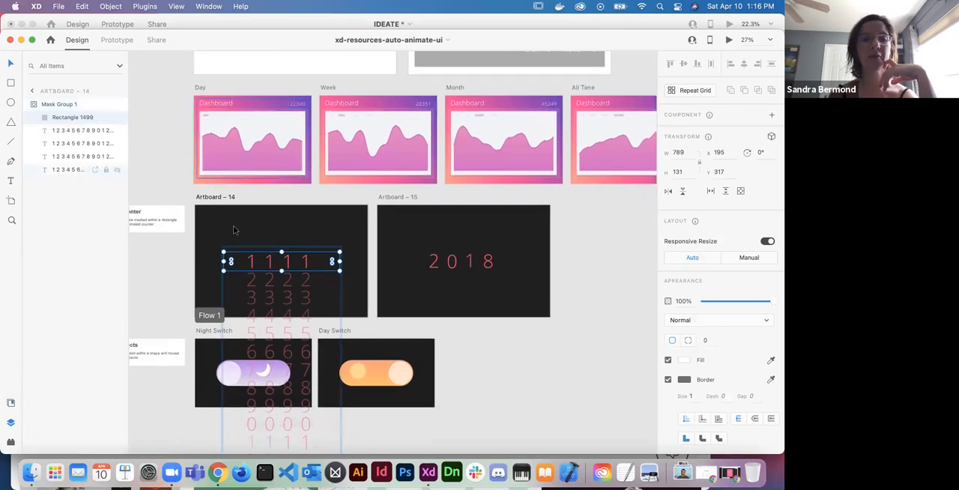
pyautogui.scroll(-8, 300, 390)
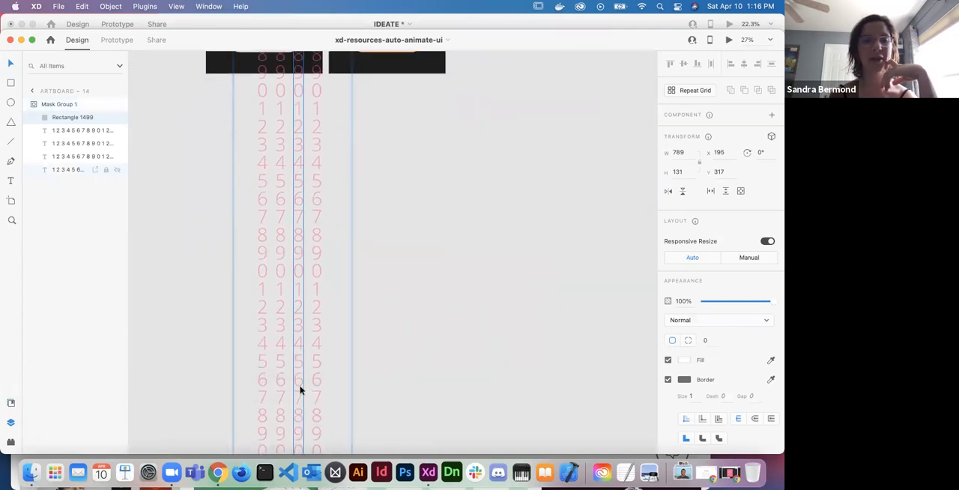
pyautogui.scroll(6, 300, 388)
# - Inspect the contents of the 2018 counter's mask group on Artboard – 15, then deselect it
pyautogui.doubleClick(448, 159)
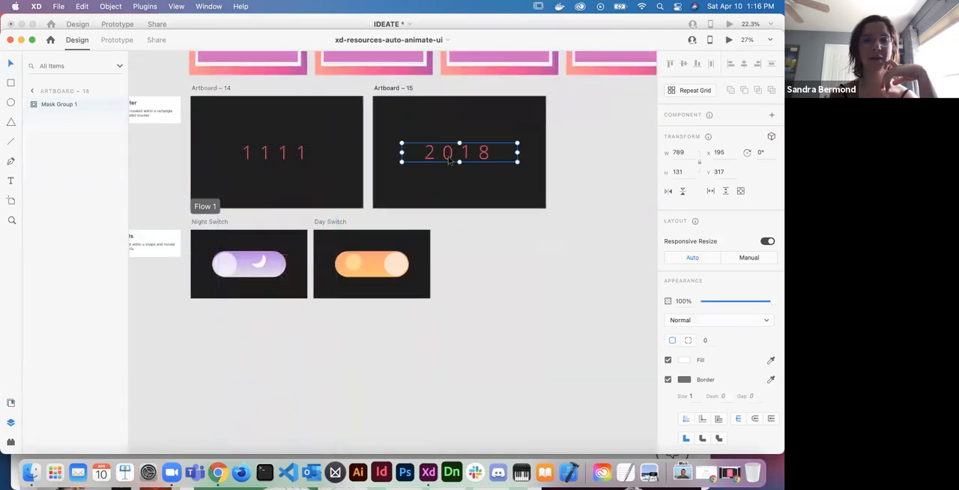
pyautogui.scroll(2, 444, 171)
pyautogui.scroll(3, 444, 171)
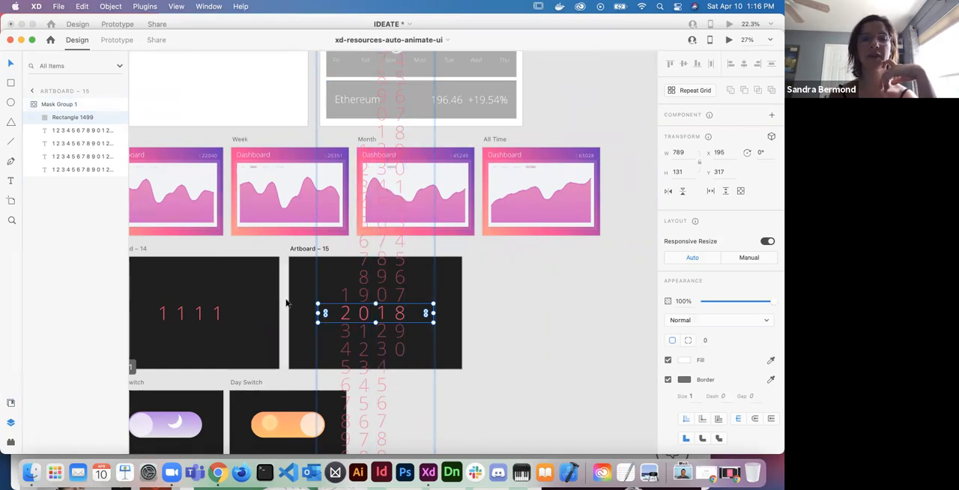
pyautogui.click(471, 306)
# - Close the xd-resources-auto-animate-ui document and switch to the IDEATE document
pyautogui.scroll(-3, 472, 306)
pyautogui.scroll(-3, 472, 306)
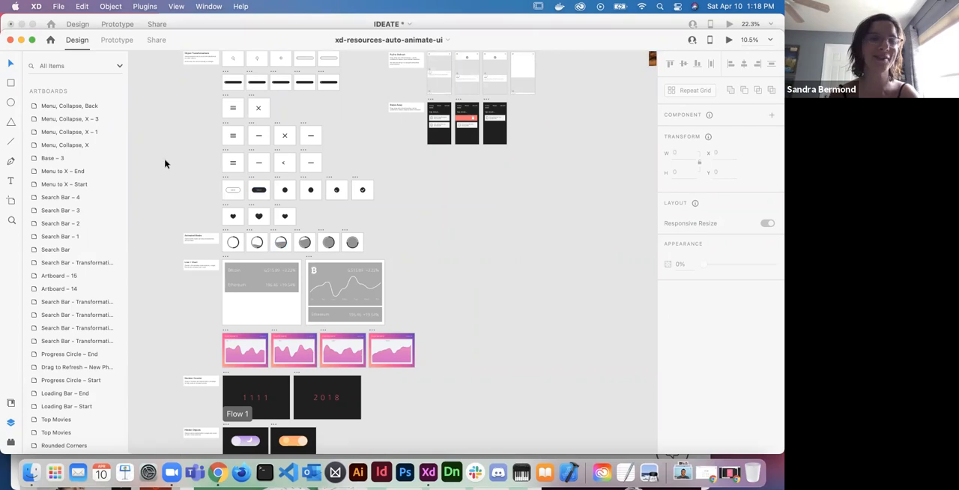
pyautogui.click(9, 42)
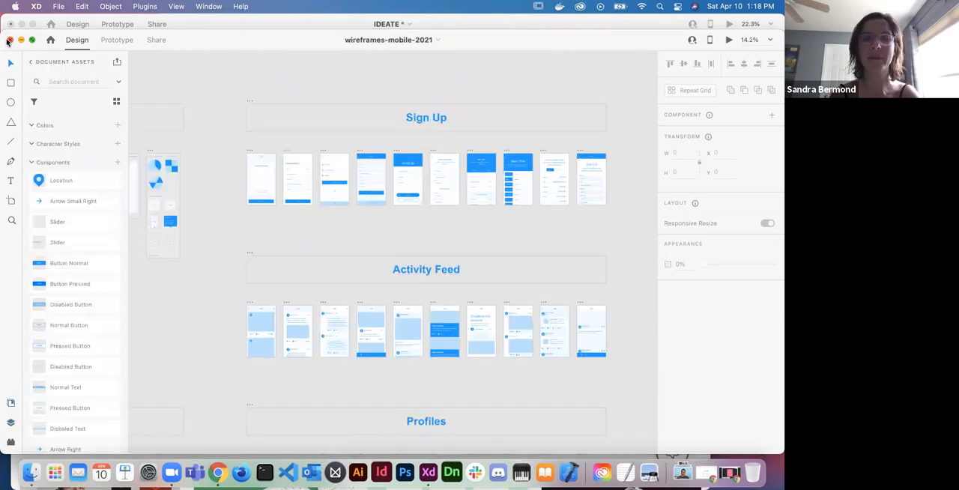
pyautogui.click(653, 24)
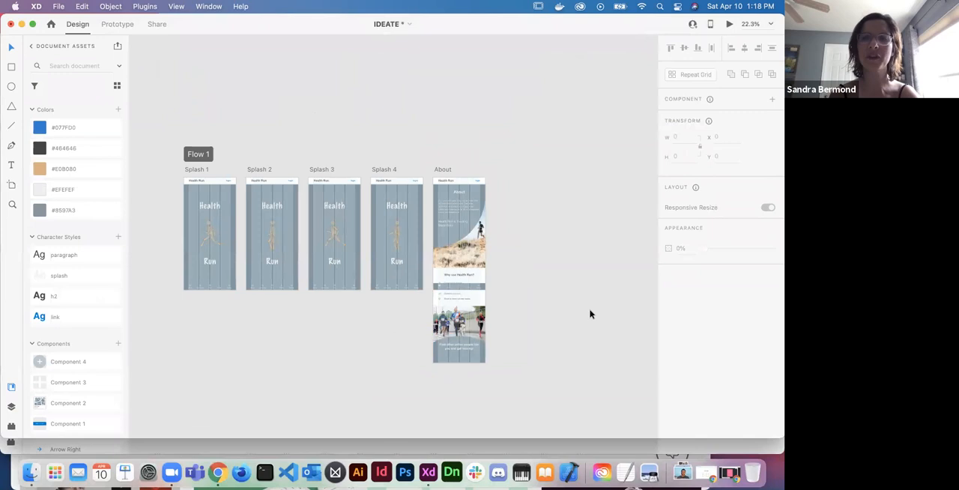
# - Look over the splash, About and Profile artboards of the Health Run design, focusing on the four splash screens
pyautogui.scroll(-2, 589, 314)
pyautogui.hscroll(3, 590, 314)
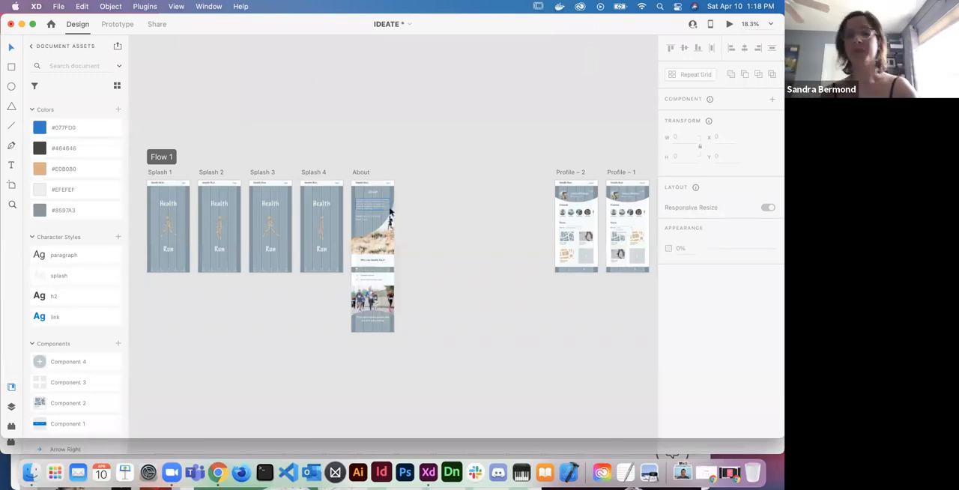
pyautogui.hscroll(-2, 467, 224)
pyautogui.hscroll(1, 467, 224)
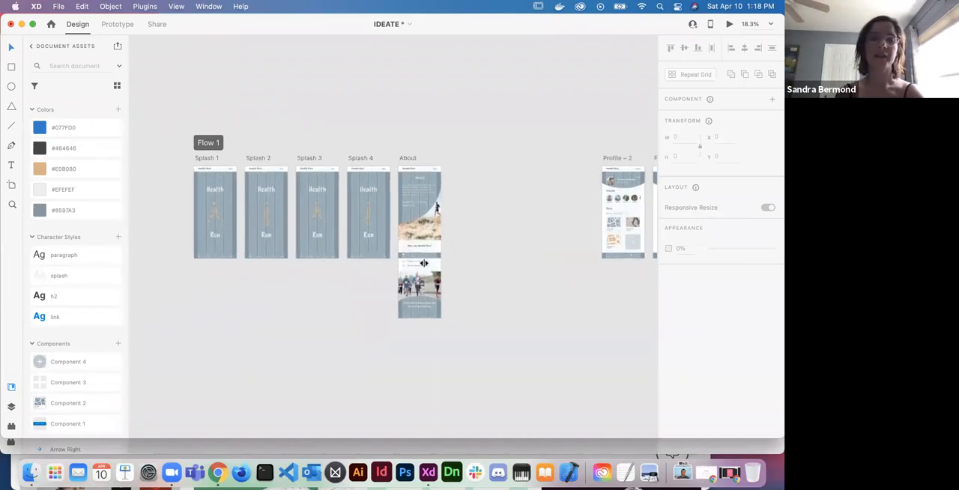
pyautogui.hscroll(1, 453, 271)
pyautogui.hscroll(3, 452, 272)
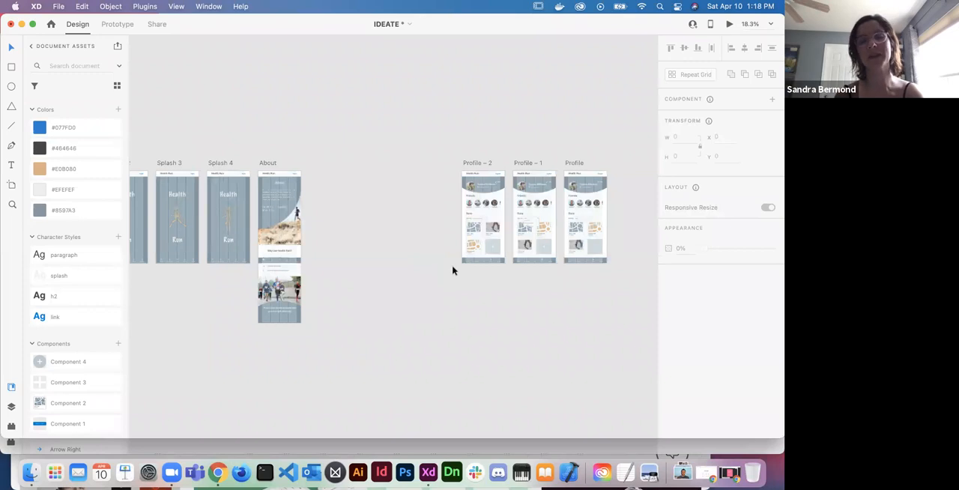
pyautogui.hscroll(-2, 453, 271)
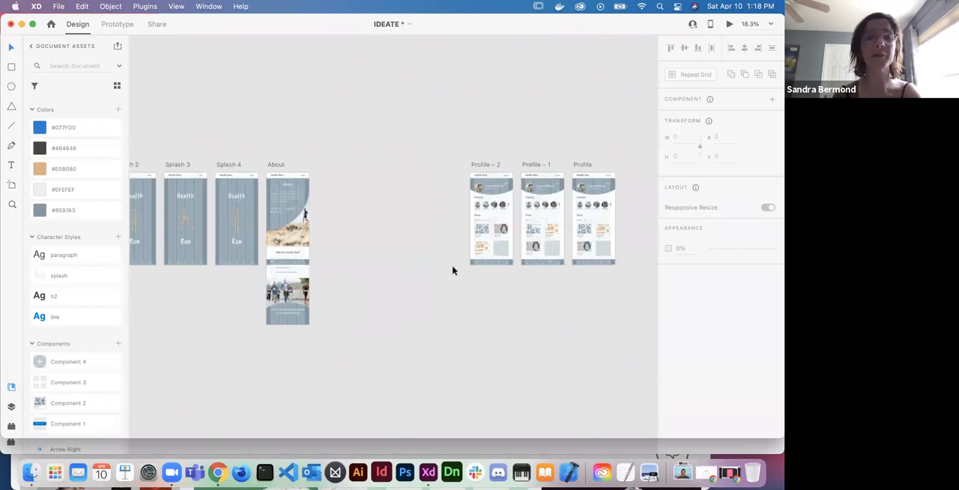
pyautogui.hscroll(-3, 453, 272)
pyautogui.hscroll(-2, 452, 271)
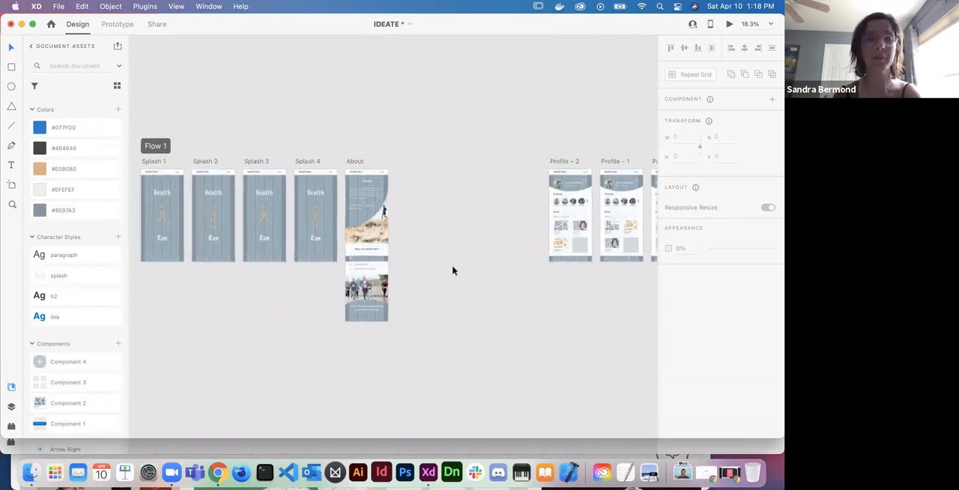
pyautogui.hscroll(-2, 452, 270)
pyautogui.scroll(-2, 453, 271)
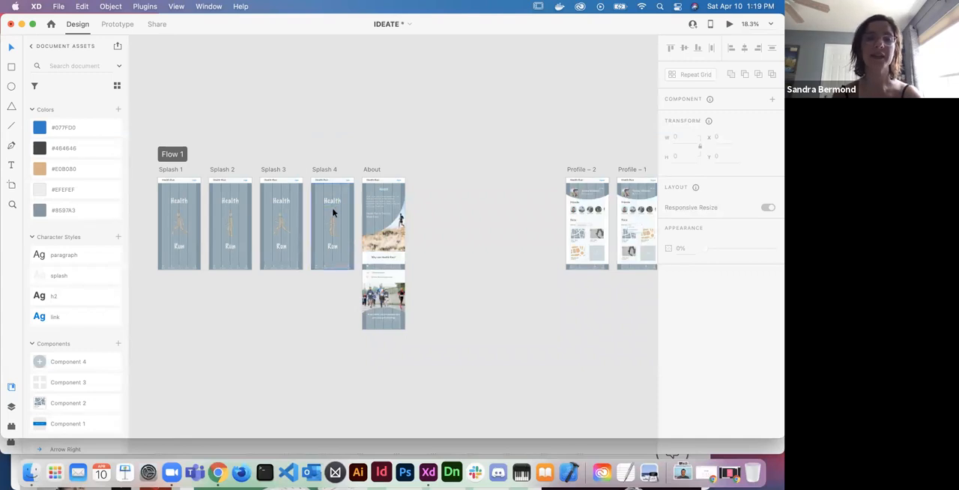
pyautogui.hscroll(-3, 332, 212)
pyautogui.scroll(3, 315, 215)
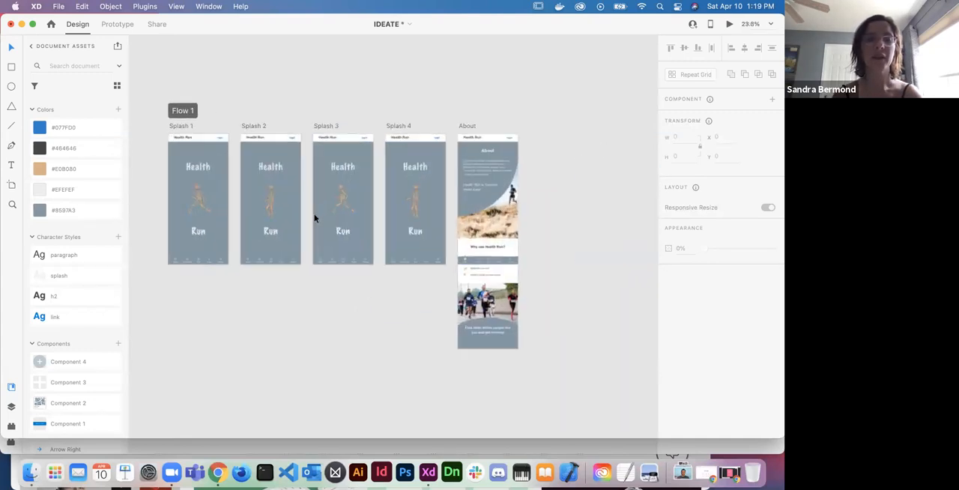
pyautogui.hscroll(-3, 314, 216)
pyautogui.scroll(3, 315, 217)
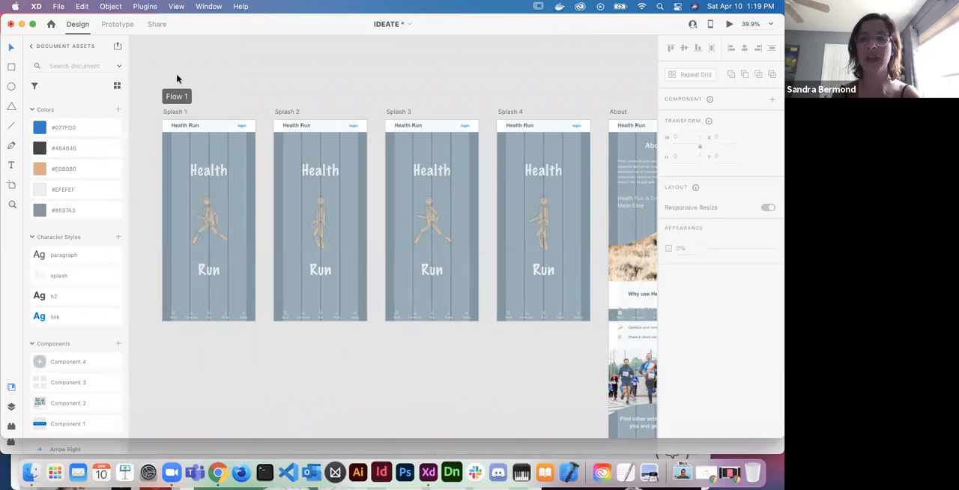
# - Switch to prototyping mode and connect the Splash 1 artboard to Splash 2
pyautogui.click(118, 24)
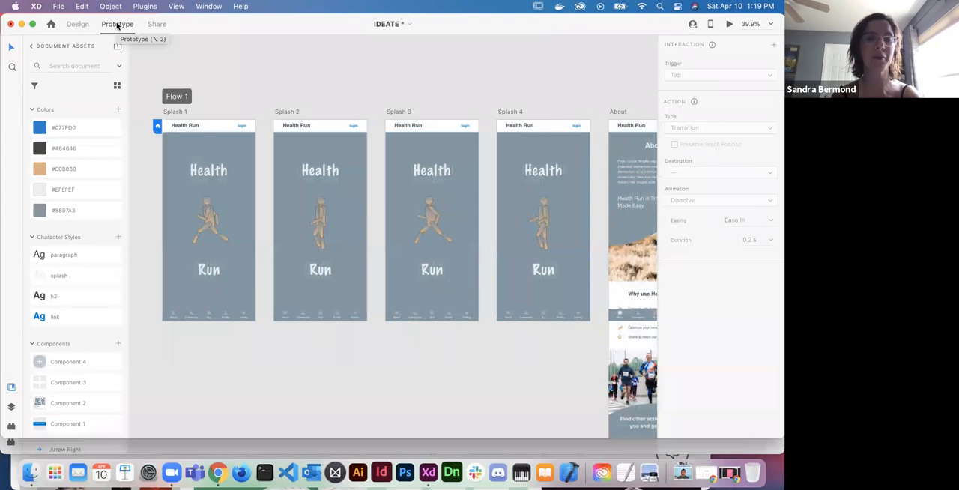
pyautogui.hscroll(1, 150, 41)
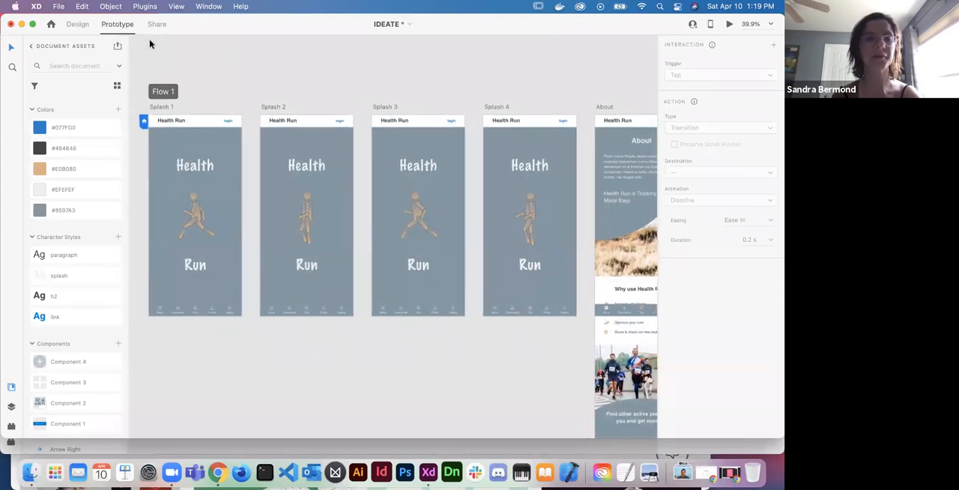
pyautogui.click(167, 109)
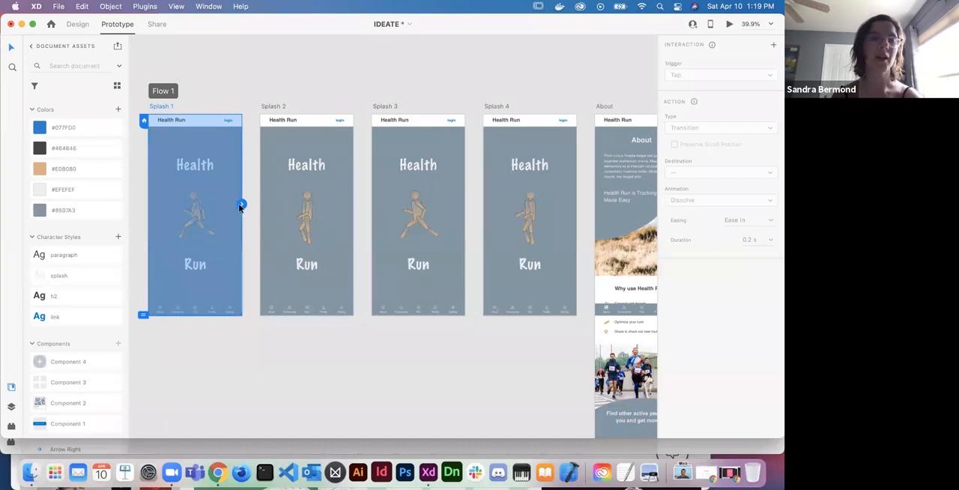
pyautogui.moveTo(241, 208); pyautogui.dragTo(264, 213)
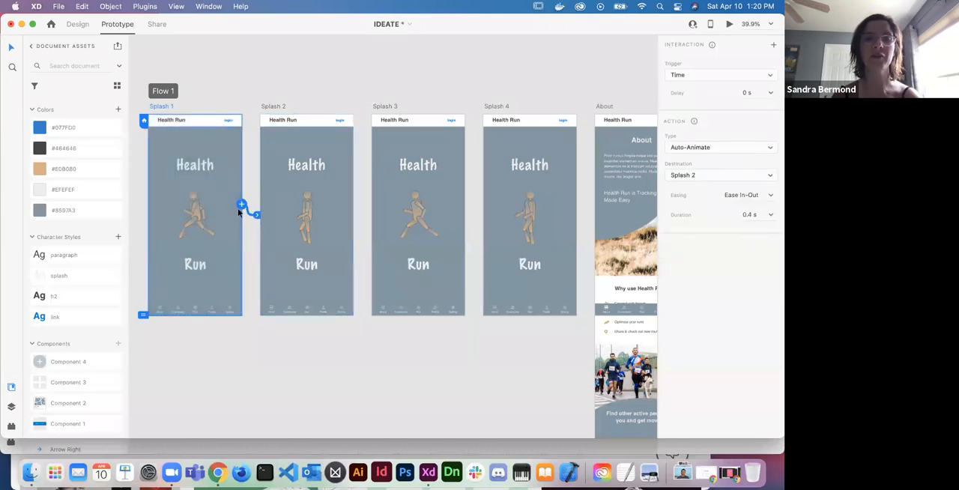
# - Set the Splash 1 interaction to a Tap trigger with a Transition action and Ease Out easing
pyautogui.click(771, 75)
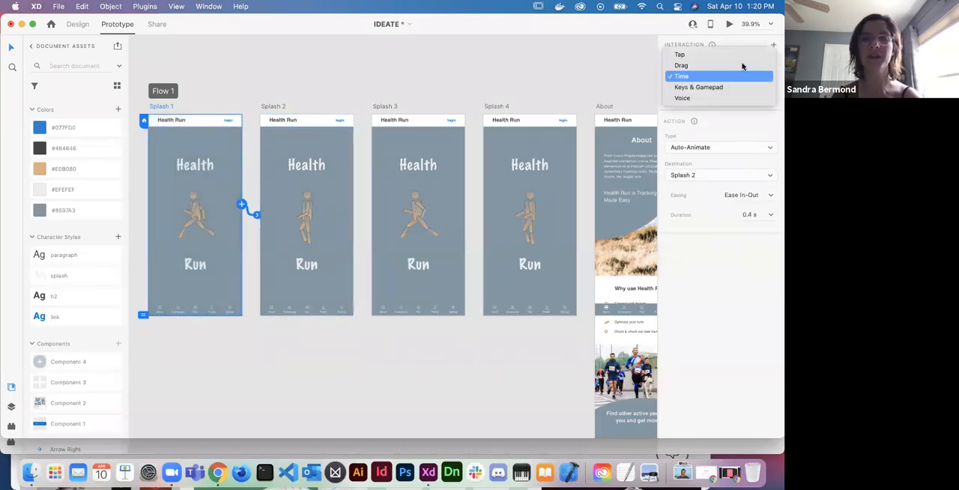
pyautogui.click(759, 129)
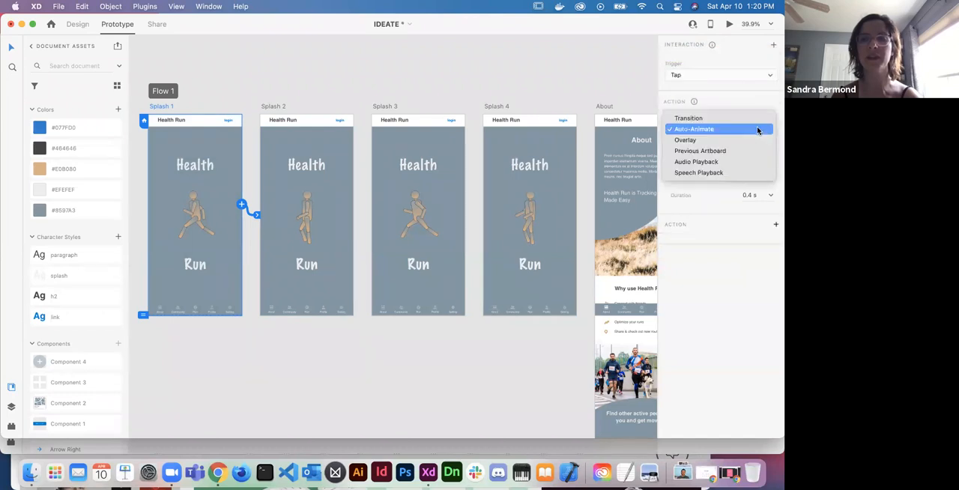
pyautogui.click(713, 118)
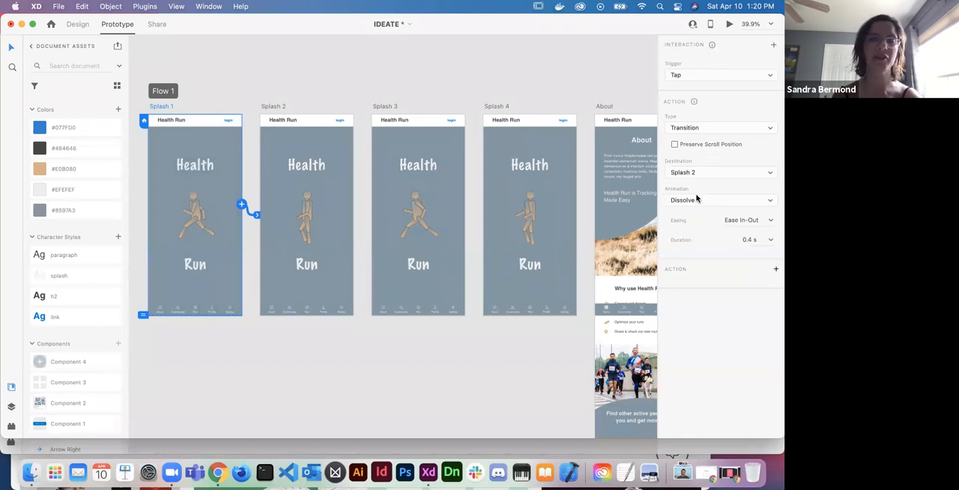
pyautogui.click(769, 222)
pyautogui.click(744, 242)
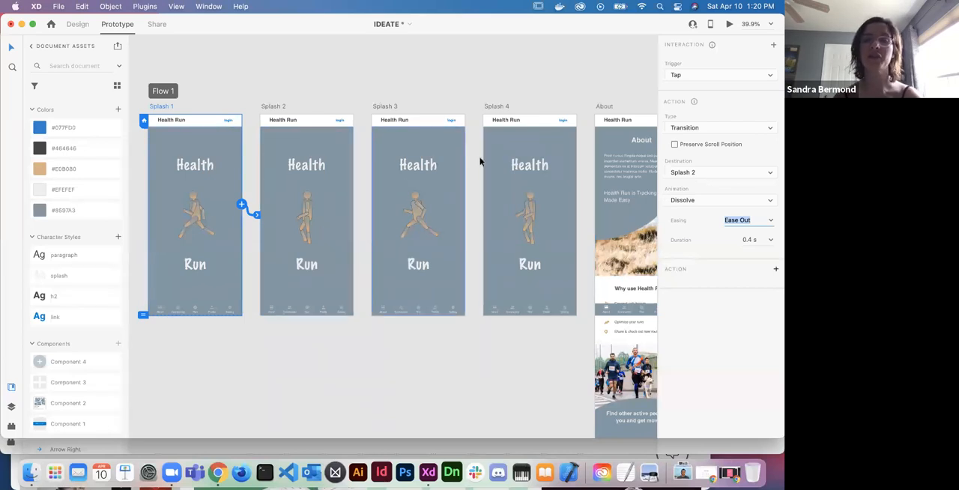
# - Change the Splash 1 interaction's action to Auto-Animate with Ease In-Out easing
pyautogui.click(723, 128)
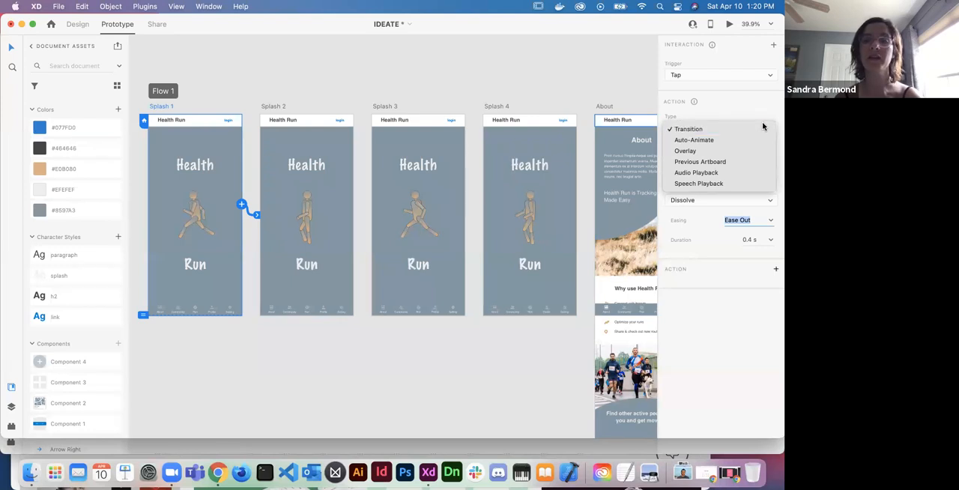
pyautogui.click(715, 141)
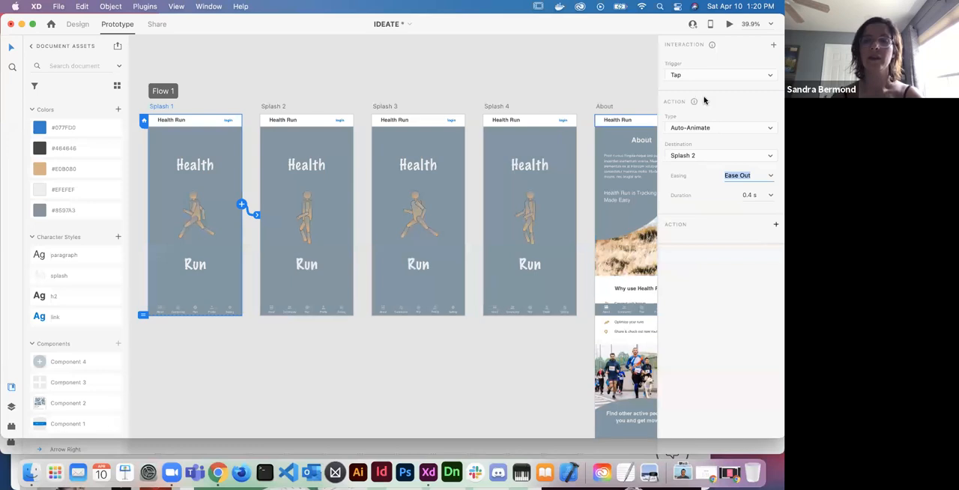
pyautogui.click(771, 177)
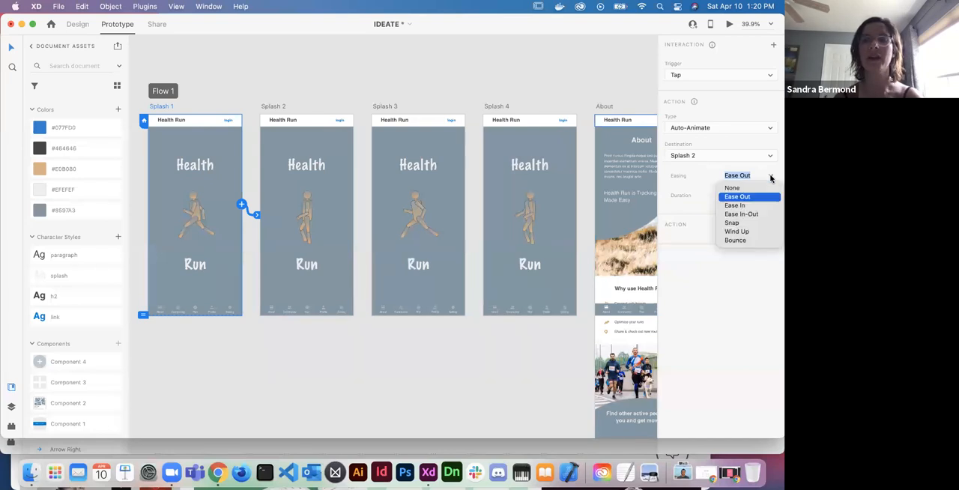
pyautogui.click(742, 217)
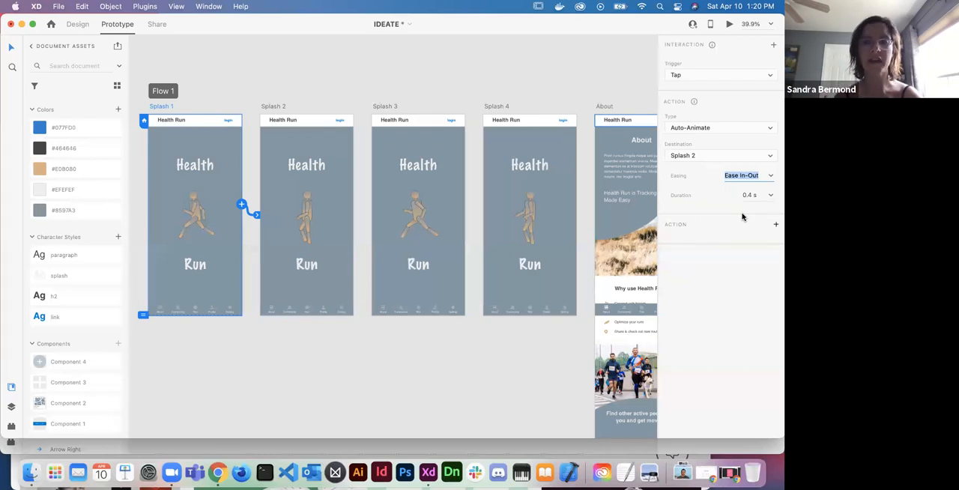
pyautogui.click(771, 176)
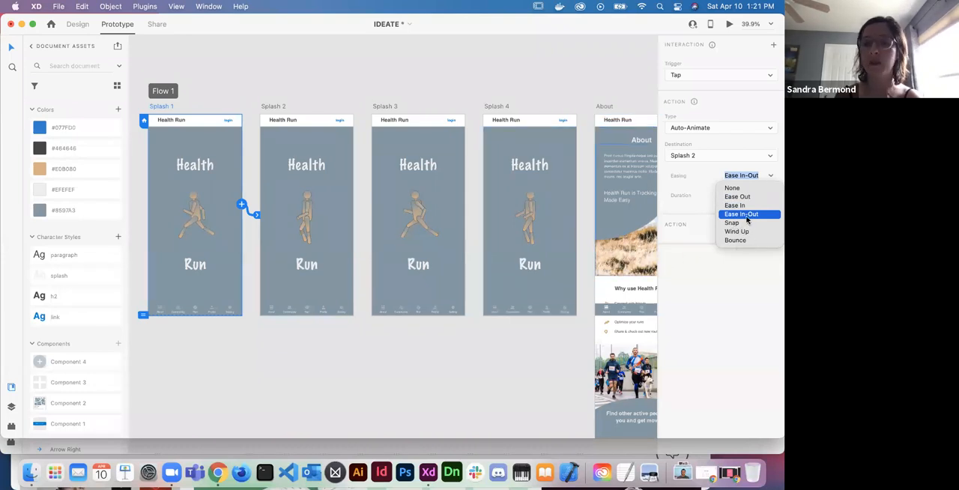
pyautogui.click(745, 216)
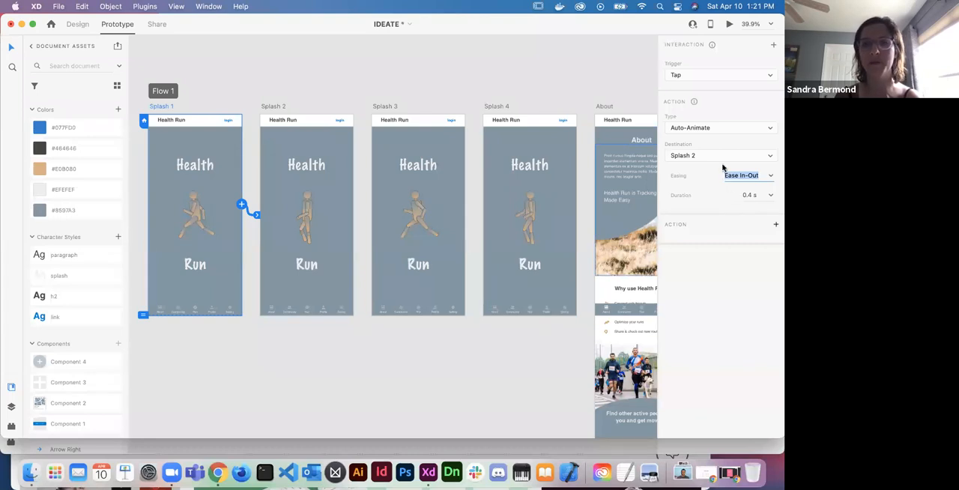
# - Set the Splash 1 interaction's duration to 0.2 s and its trigger to Time
pyautogui.click(750, 196)
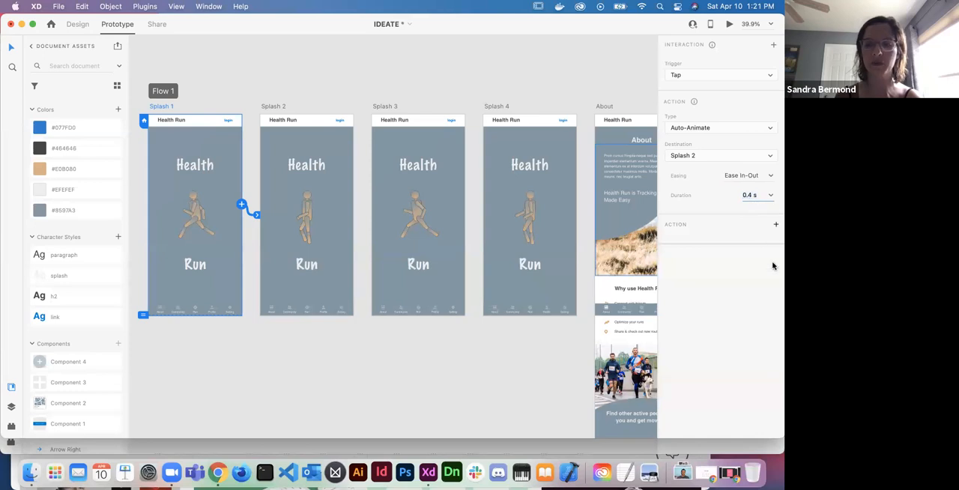
pyautogui.write('2')
pyautogui.press('Return')
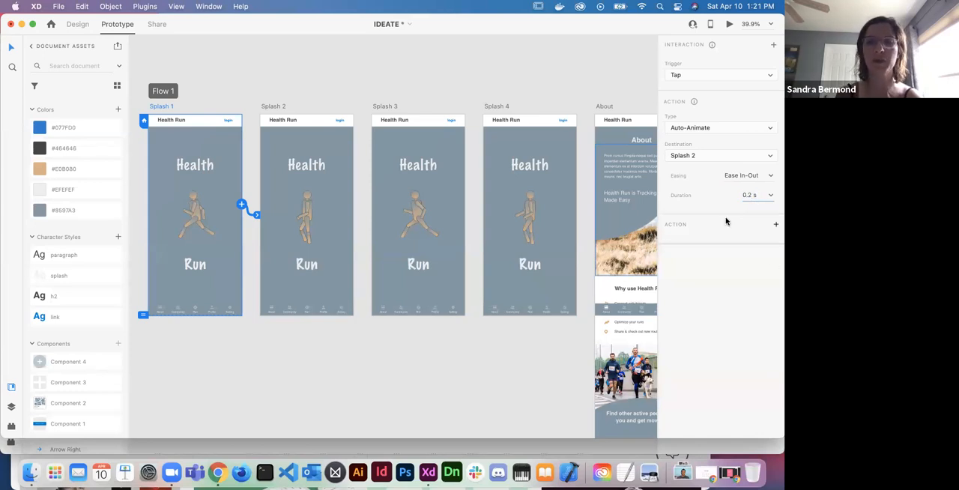
pyautogui.click(771, 197)
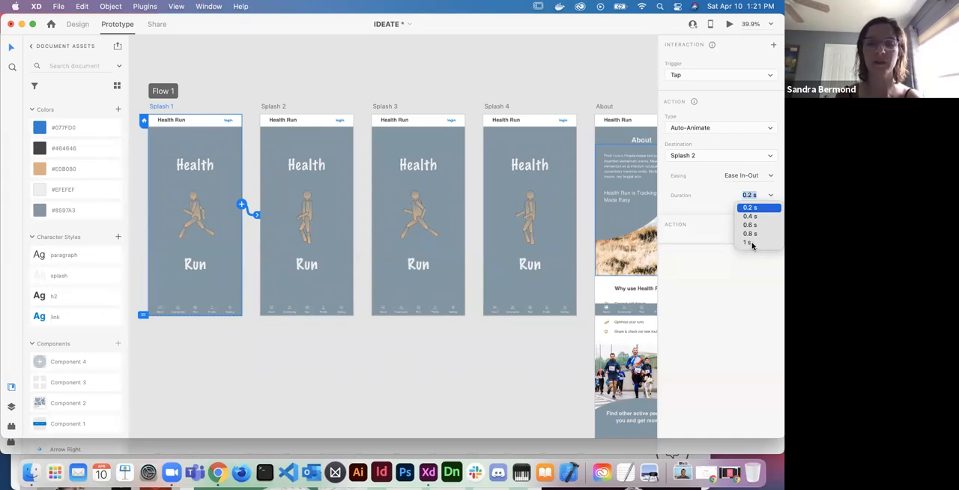
pyautogui.click(735, 196)
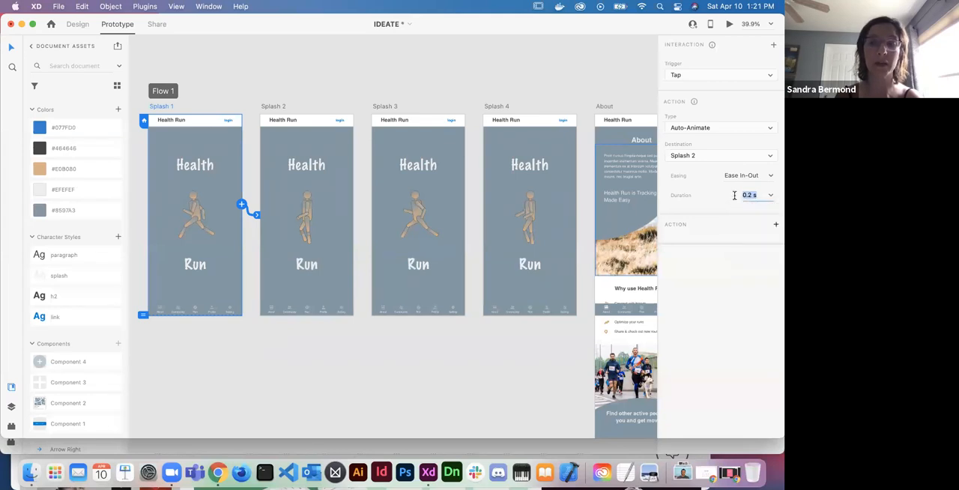
pyautogui.click(716, 78)
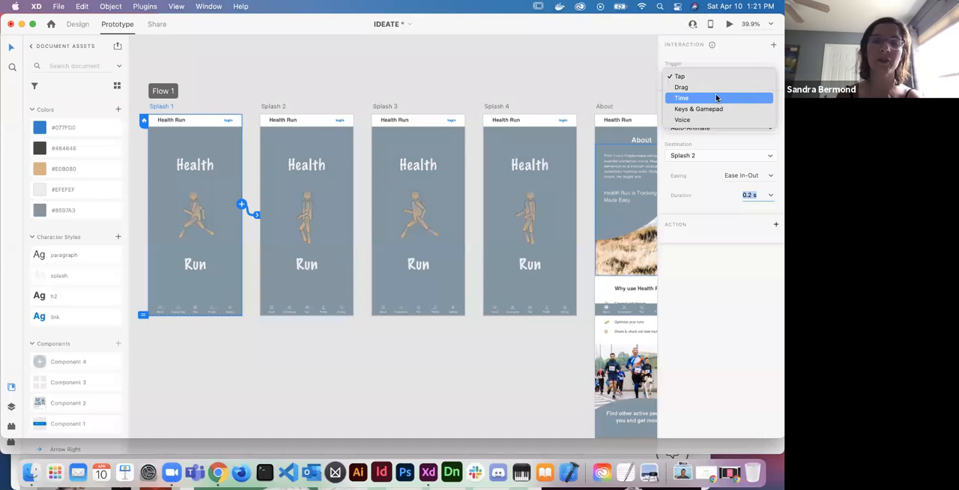
pyautogui.click(716, 98)
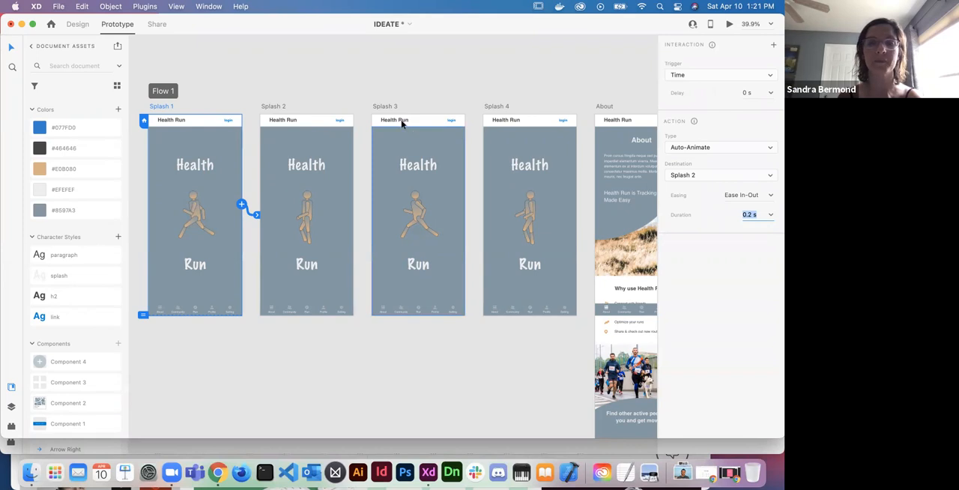
# - Connect the remaining splash artboards in a loop: Splash 2 to Splash 3, Splash 3 to Splash 4, and Splash 4 back to Splash 1
pyautogui.click(281, 106)
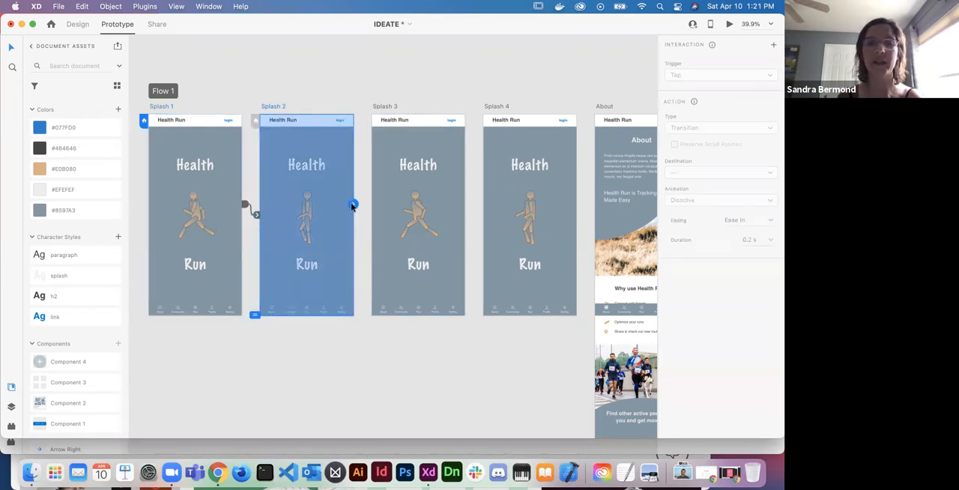
pyautogui.moveTo(353, 204); pyautogui.dragTo(384, 223)
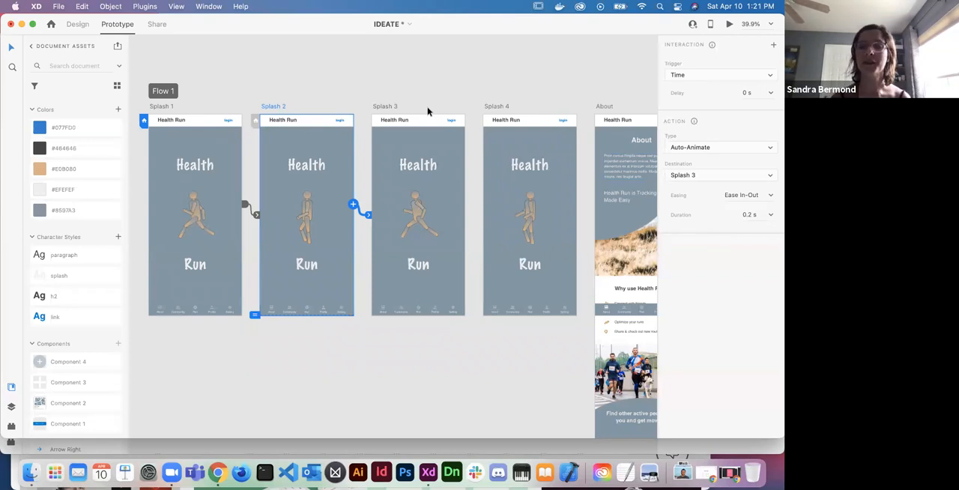
pyautogui.click(390, 109)
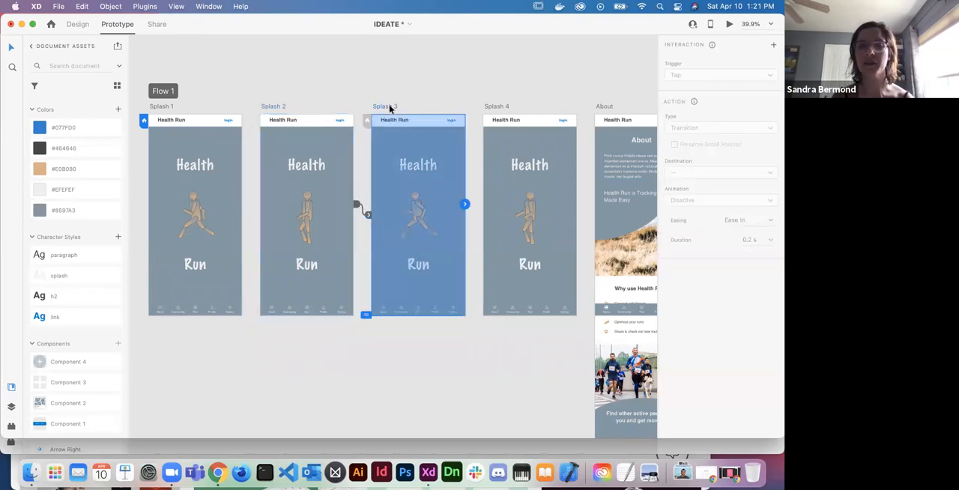
pyautogui.moveTo(464, 204); pyautogui.dragTo(494, 207)
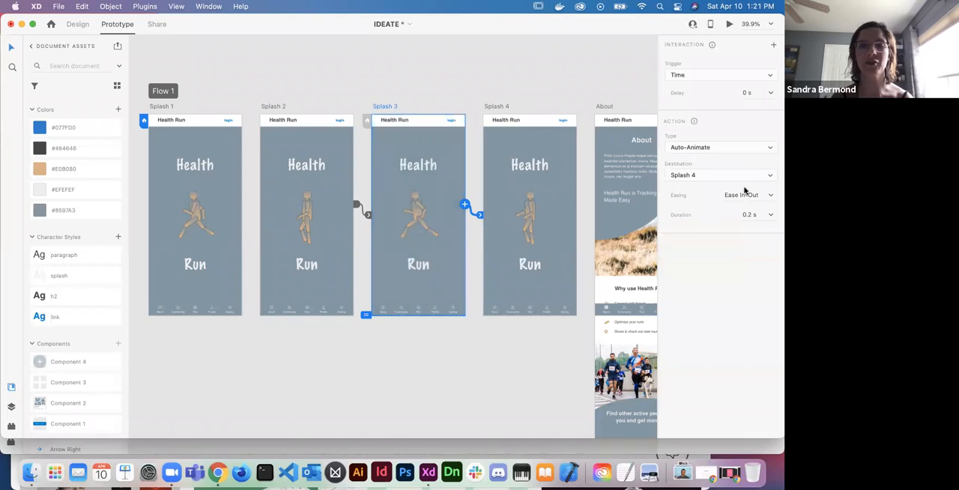
pyautogui.click(497, 106)
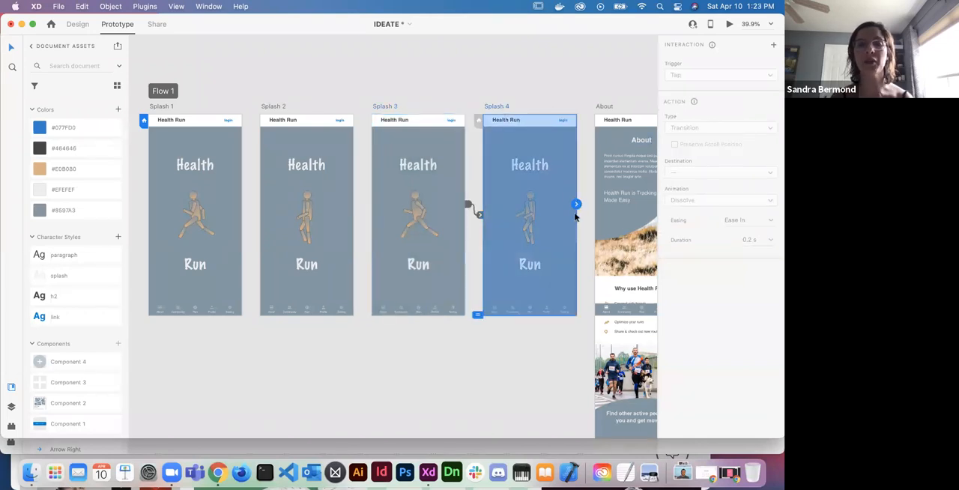
pyautogui.moveTo(577, 204); pyautogui.dragTo(236, 218)
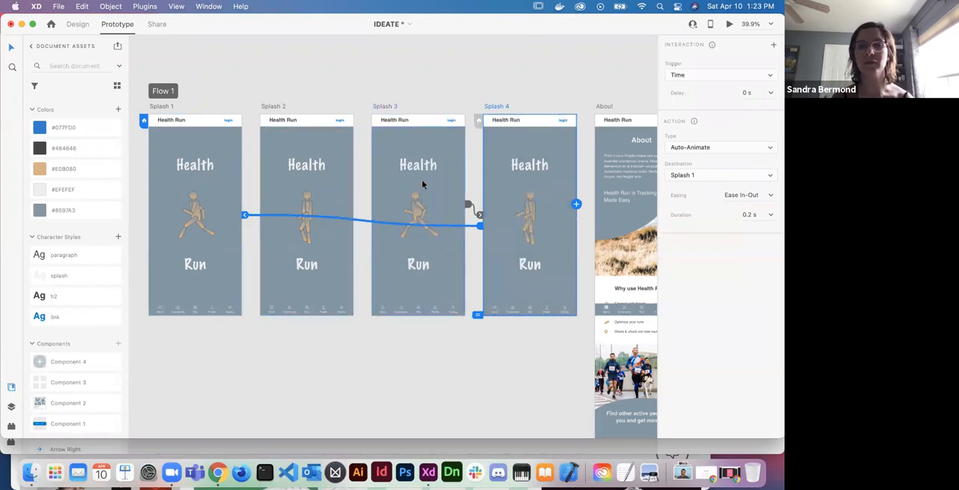
# - Preview the looping splash animation starting from Splash 1, and close the preview
pyautogui.click(199, 135)
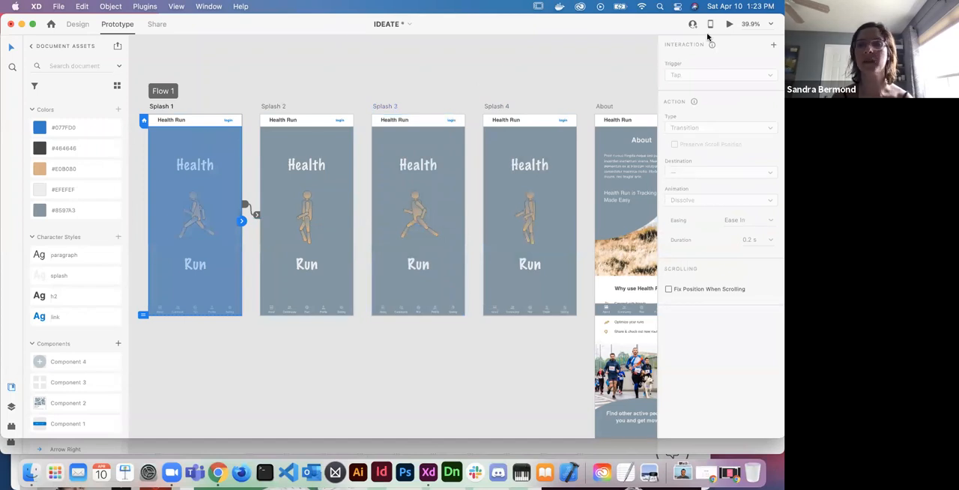
pyautogui.click(729, 26)
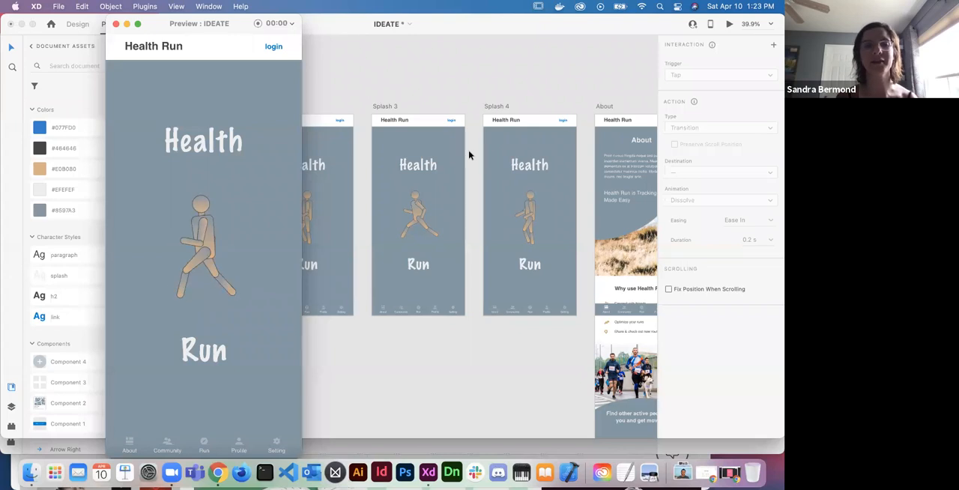
pyautogui.click(116, 25)
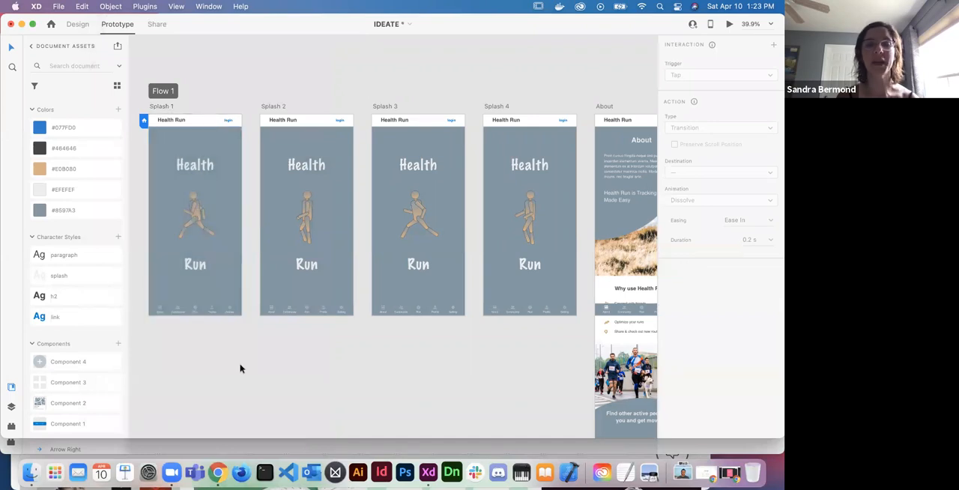
# - Connect the About icon in Splash 1's bottom navigation bar to the About artboard
pyautogui.scroll(-2, 239, 368)
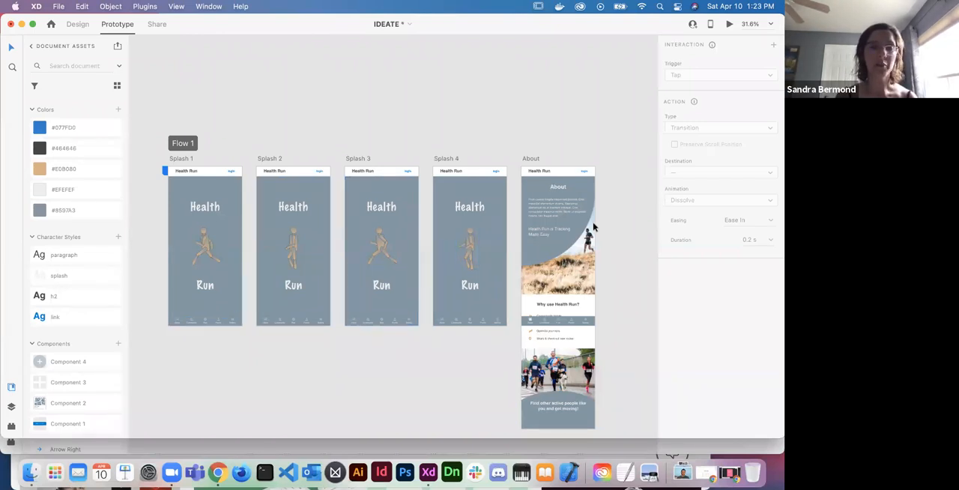
pyautogui.scroll(3, 320, 336)
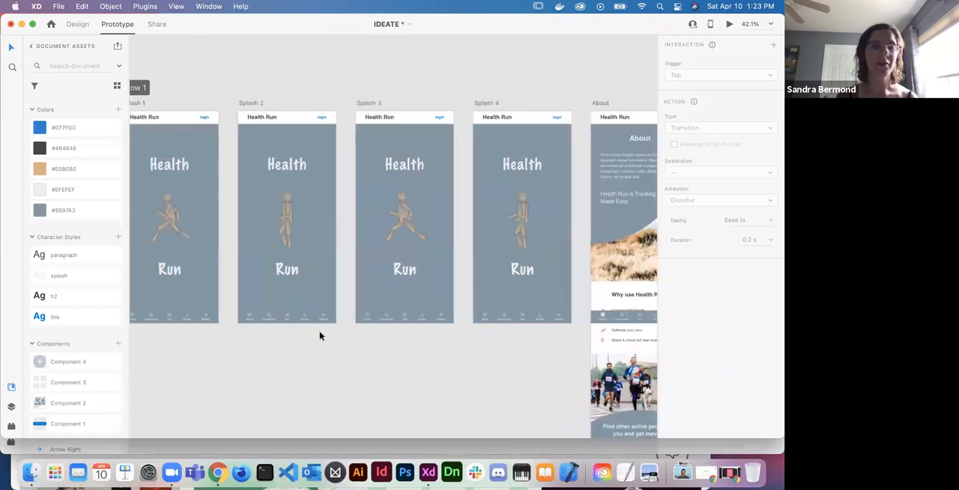
pyautogui.scroll(5, 320, 337)
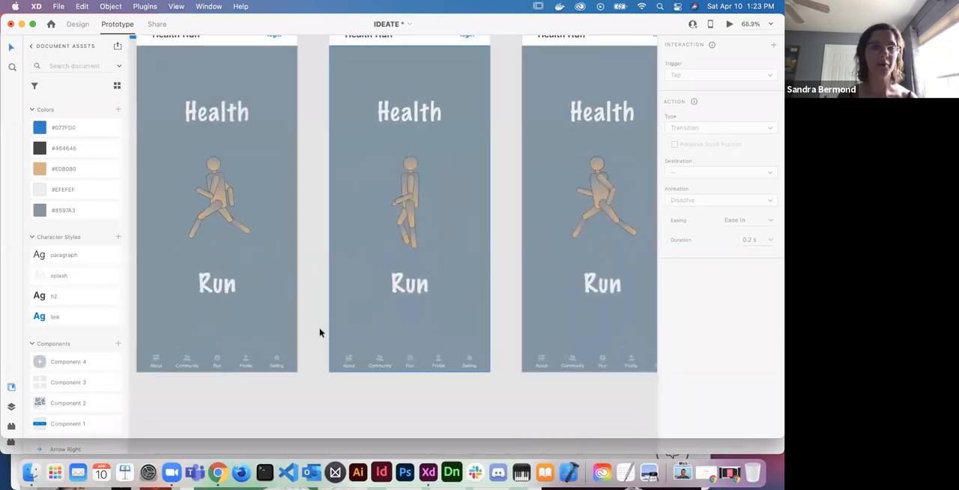
pyautogui.scroll(1, 320, 329)
pyautogui.hscroll(-1, 320, 329)
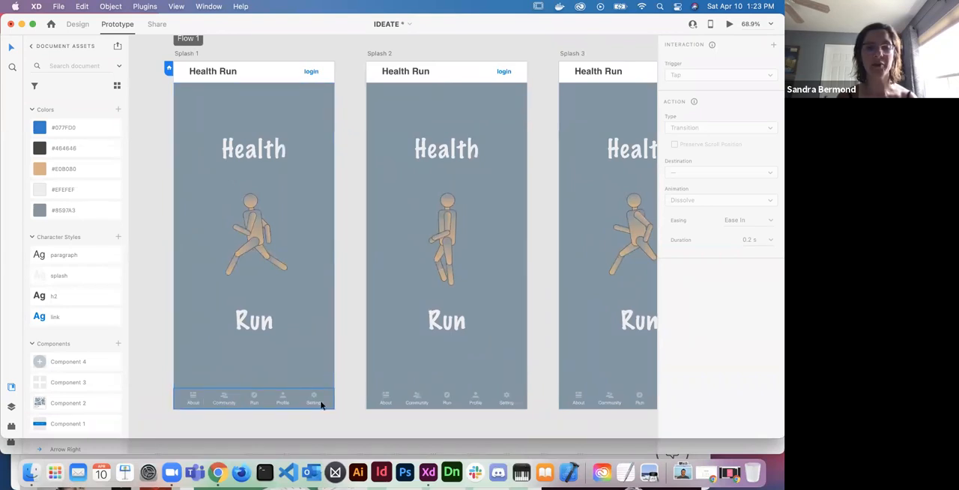
pyautogui.click(195, 405)
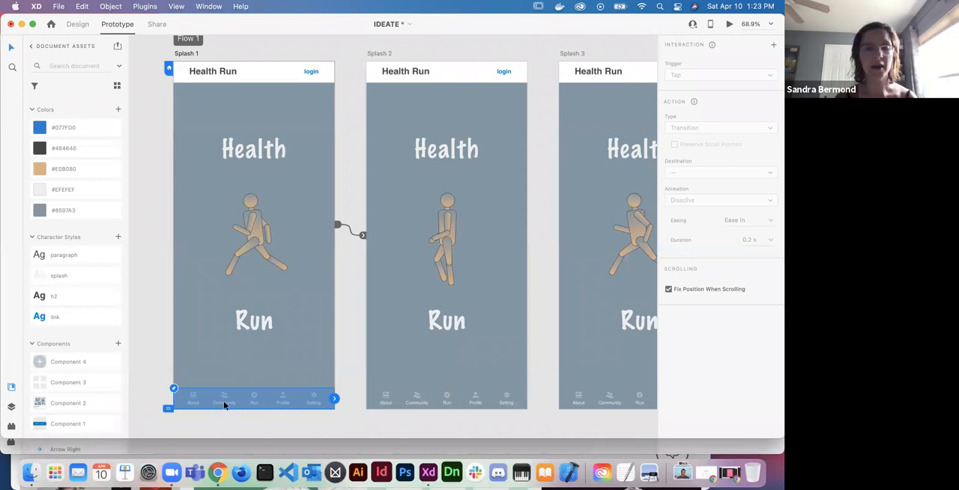
pyautogui.doubleClick(193, 397)
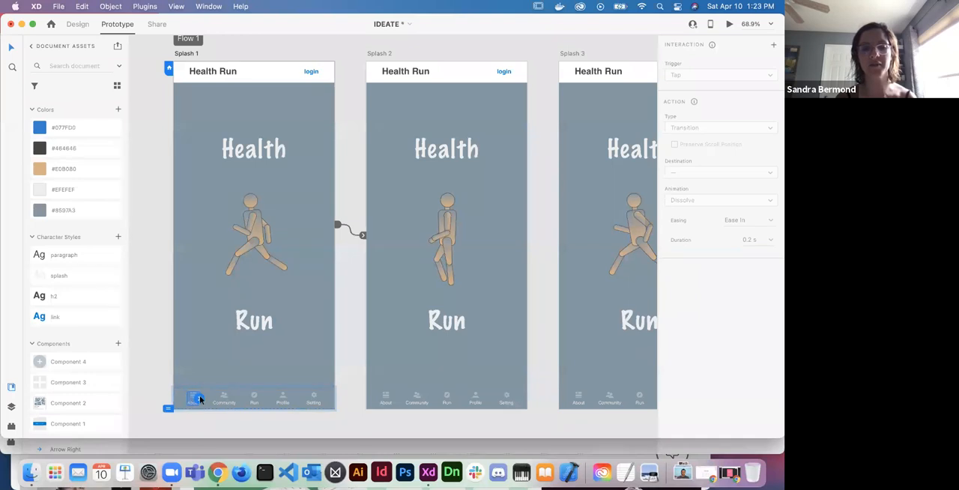
pyautogui.scroll(-6, 200, 400)
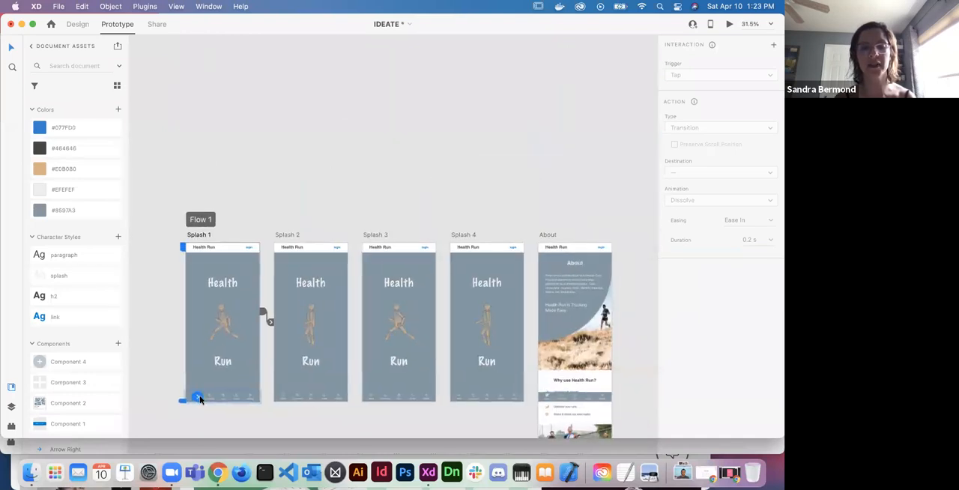
pyautogui.hscroll(3, 200, 399)
pyautogui.moveTo(158, 395); pyautogui.dragTo(511, 313)
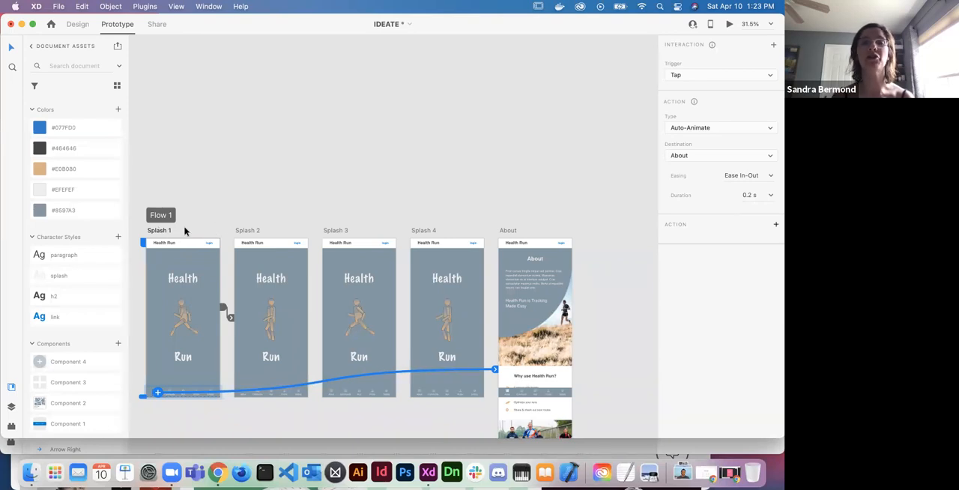
# - Keep the Tap trigger on Splash 1's About icon interaction, and set its action type to Transition with a 0.4 s duration
pyautogui.click(716, 76)
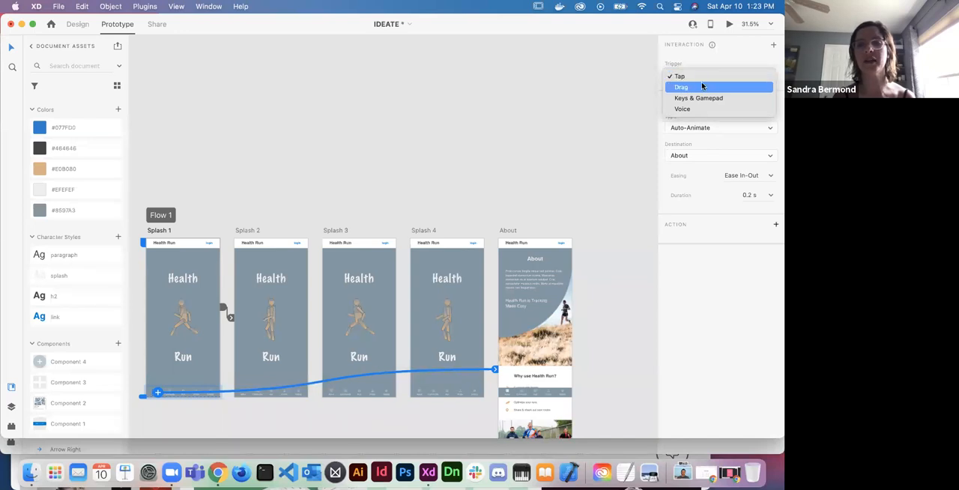
pyautogui.click(713, 77)
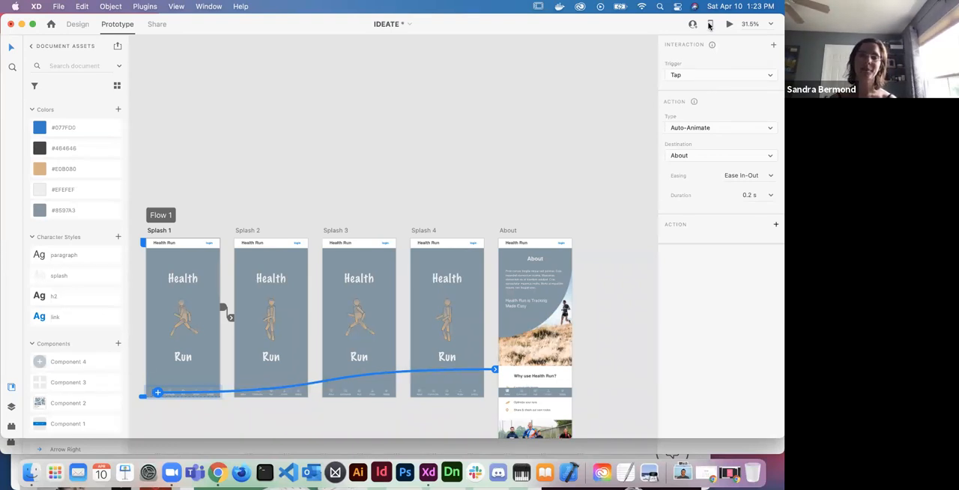
pyautogui.moveTo(710, 26)
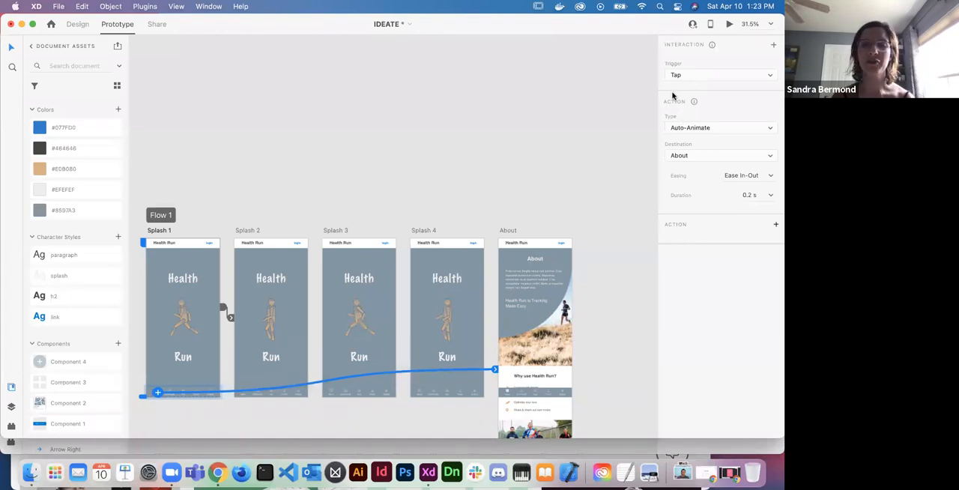
pyautogui.click(677, 129)
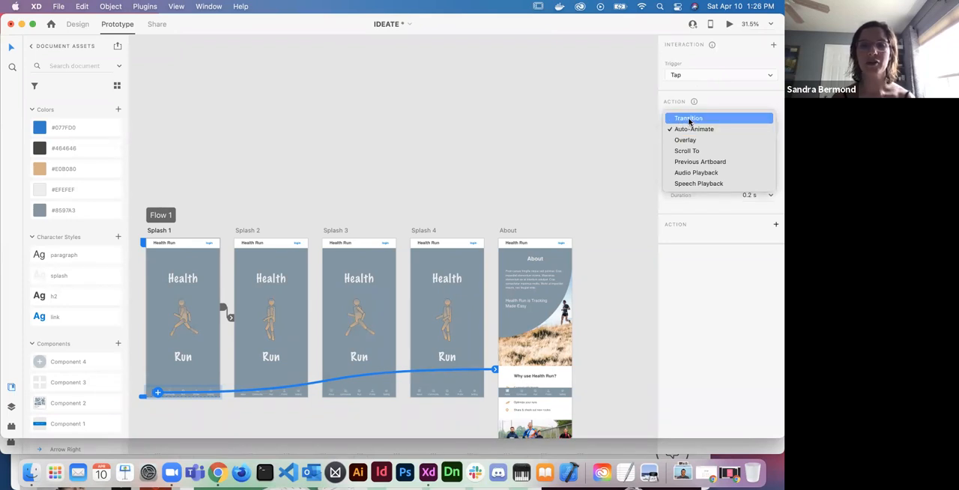
pyautogui.click(688, 119)
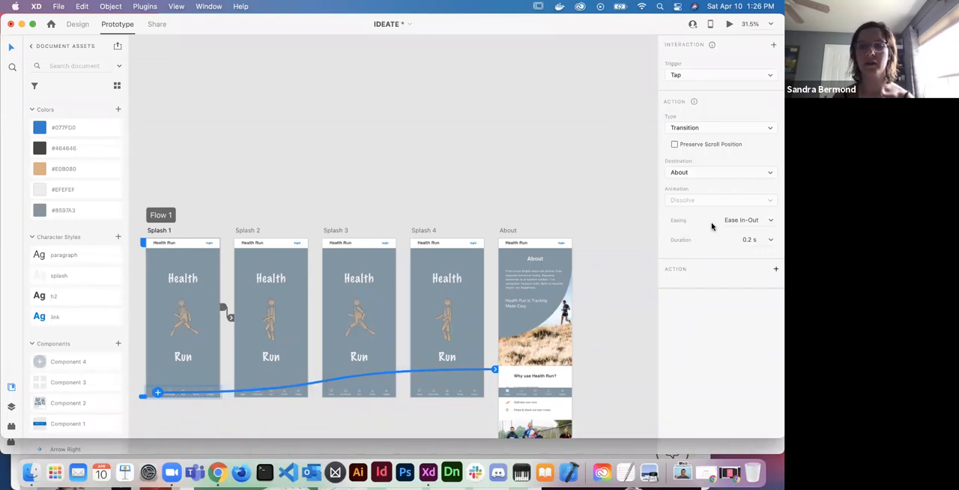
pyautogui.click(769, 242)
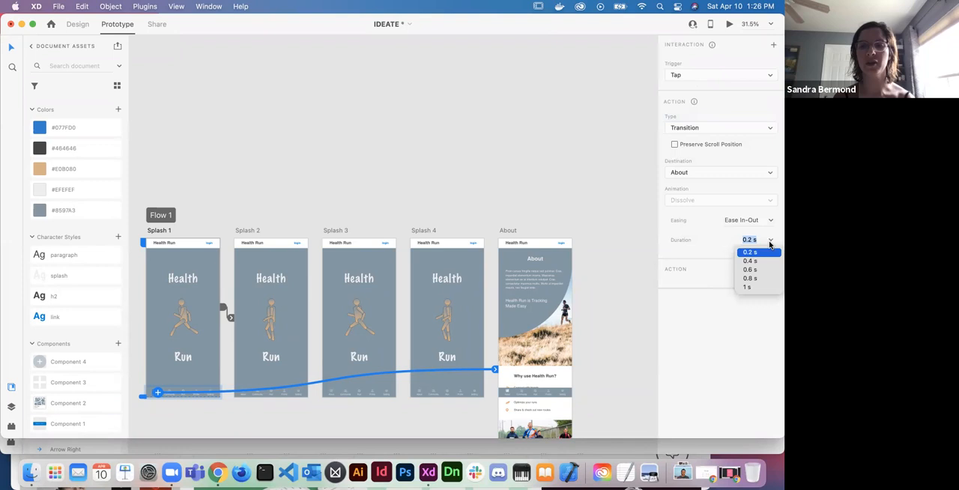
pyautogui.click(757, 262)
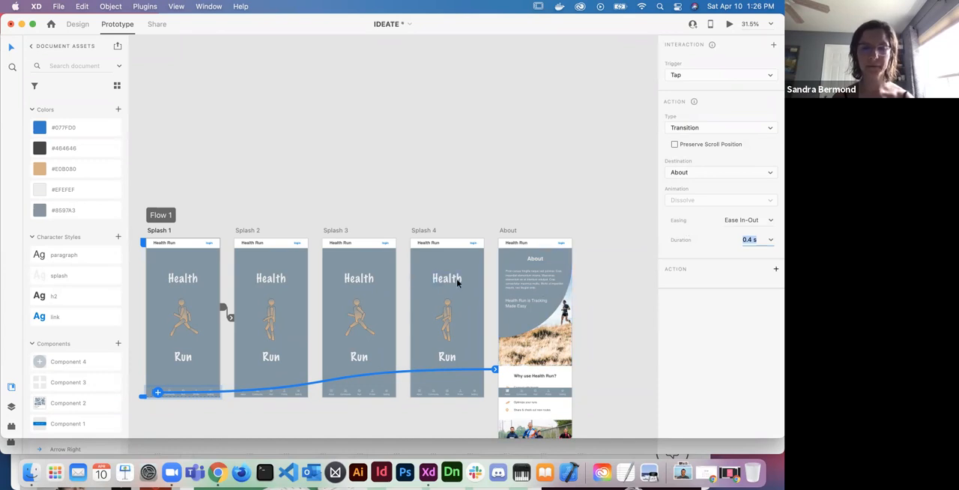
pyautogui.scroll(-3, 456, 279)
pyautogui.click(393, 378)
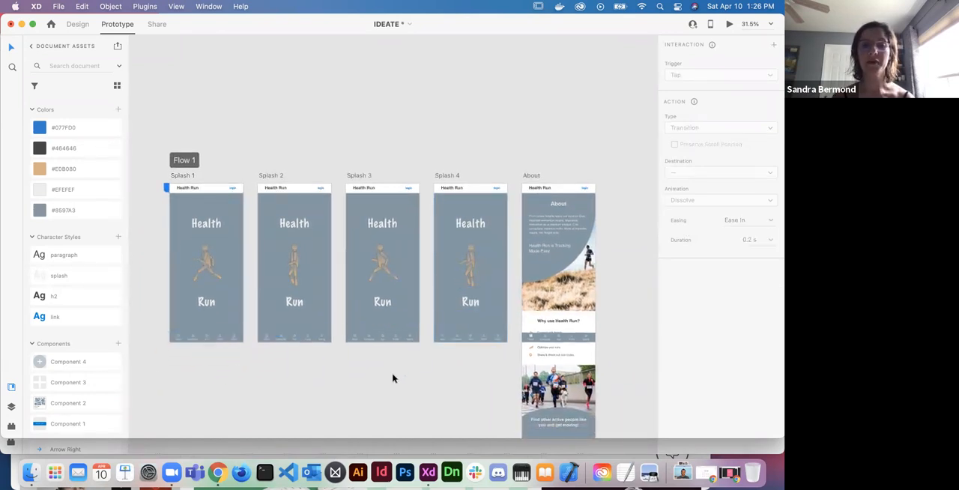
# - Check the interaction settings of the Splash 1, Splash 2, Splash 3 and Splash 4 artboards one after another
pyautogui.click(185, 177)
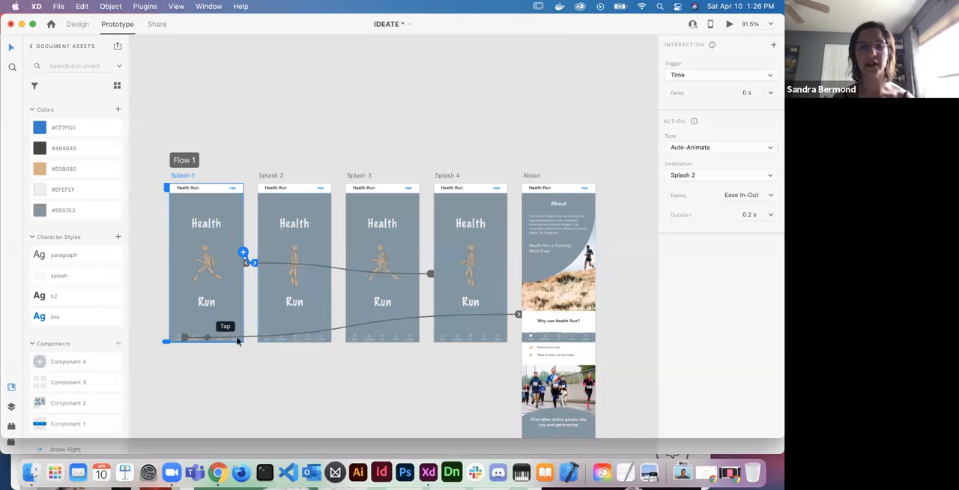
pyautogui.click(278, 178)
pyautogui.click(358, 178)
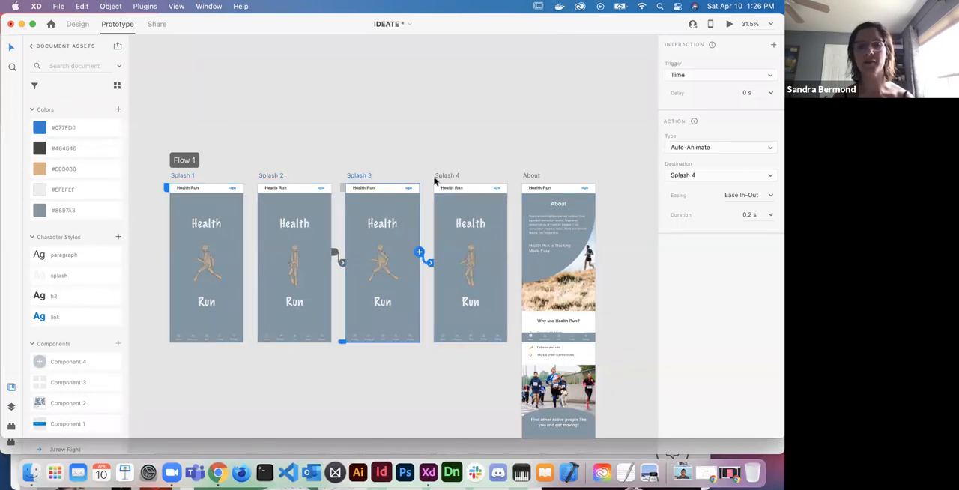
pyautogui.click(449, 176)
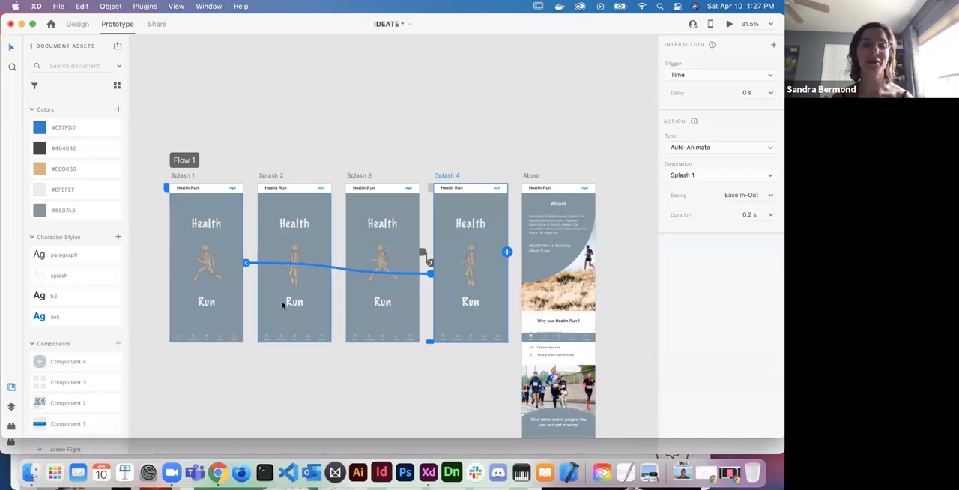
# - Connect the About icons in the navigation bars of Splash 2, Splash 3 and Splash 4 to the About artboard
pyautogui.click(268, 342)
pyautogui.click(267, 341)
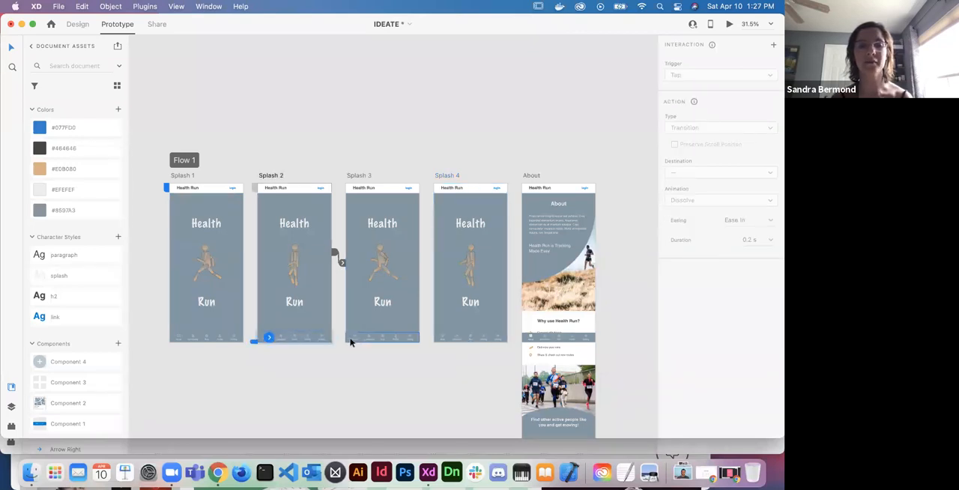
pyautogui.moveTo(269, 337); pyautogui.dragTo(535, 305)
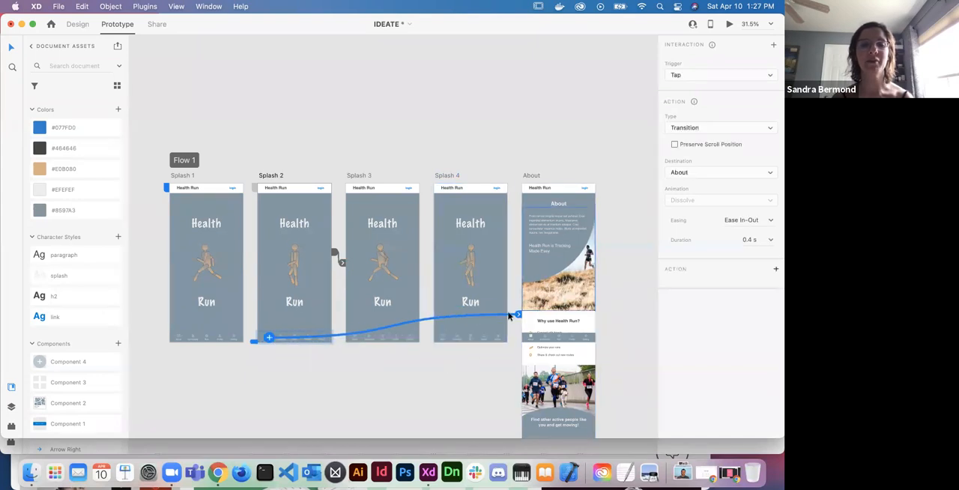
pyautogui.scroll(5, 356, 342)
pyautogui.click(355, 341)
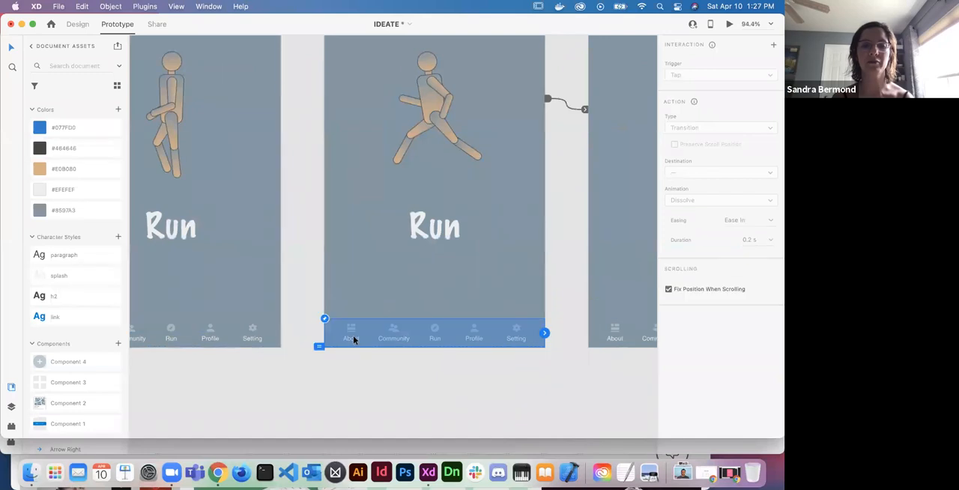
pyautogui.scroll(-5, 380, 388)
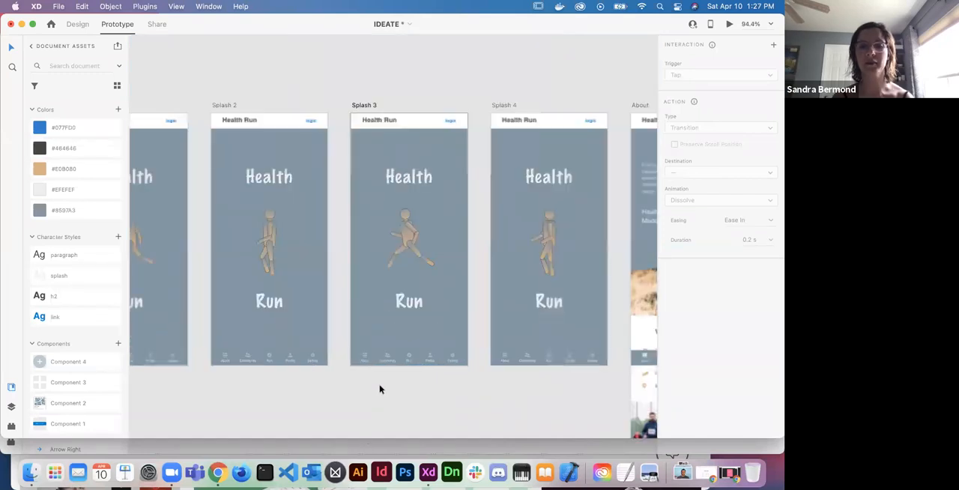
pyautogui.scroll(1, 380, 388)
pyautogui.moveTo(370, 362); pyautogui.dragTo(598, 325)
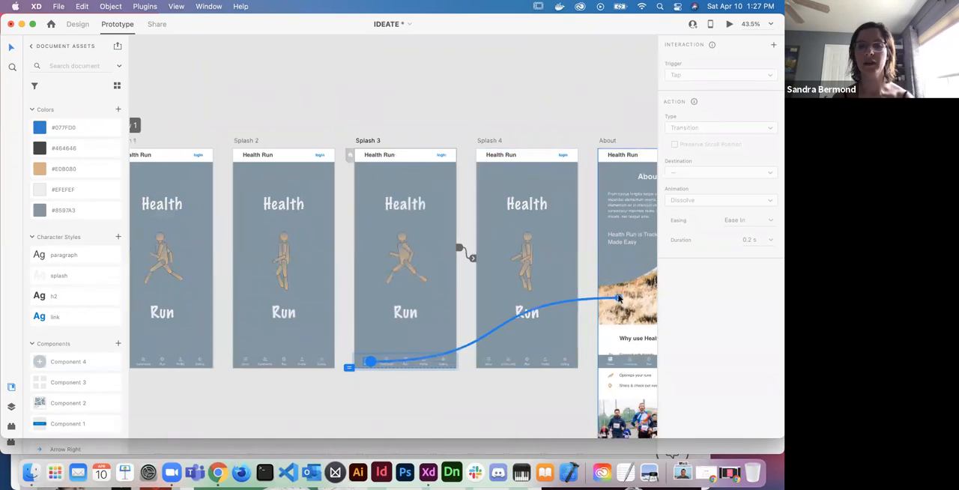
pyautogui.click(489, 366)
pyautogui.moveTo(490, 365); pyautogui.dragTo(606, 318)
# - Preview the prototype from Splash 1, follow the About icon, look through the About page, and close the preview
pyautogui.scroll(-2, 605, 318)
pyautogui.click(343, 248)
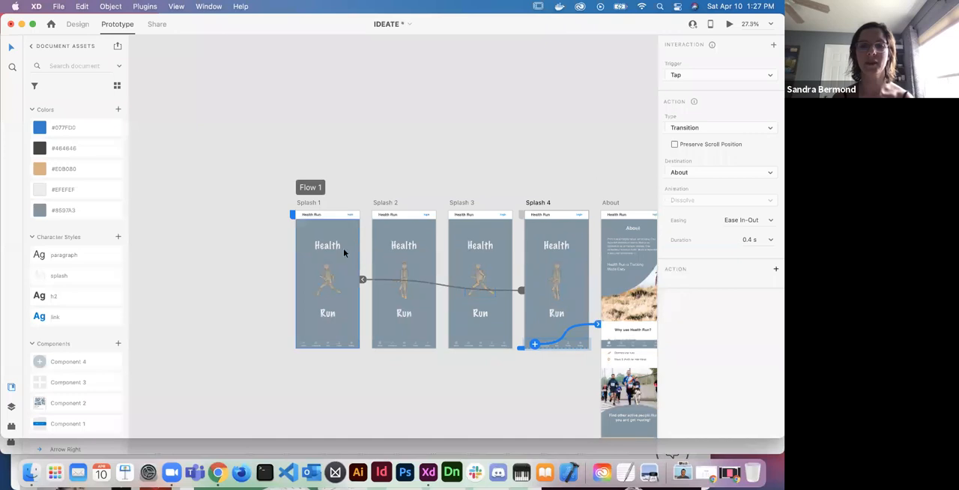
pyautogui.click(729, 24)
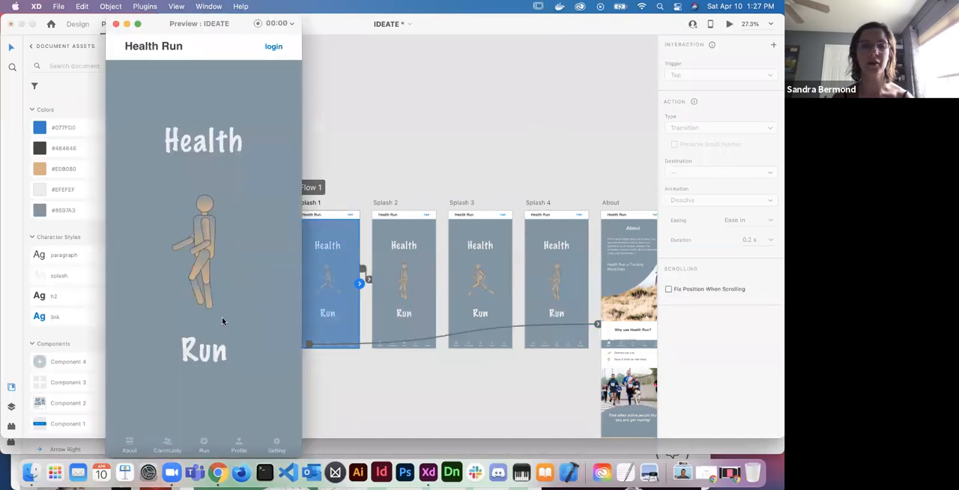
pyautogui.click(129, 446)
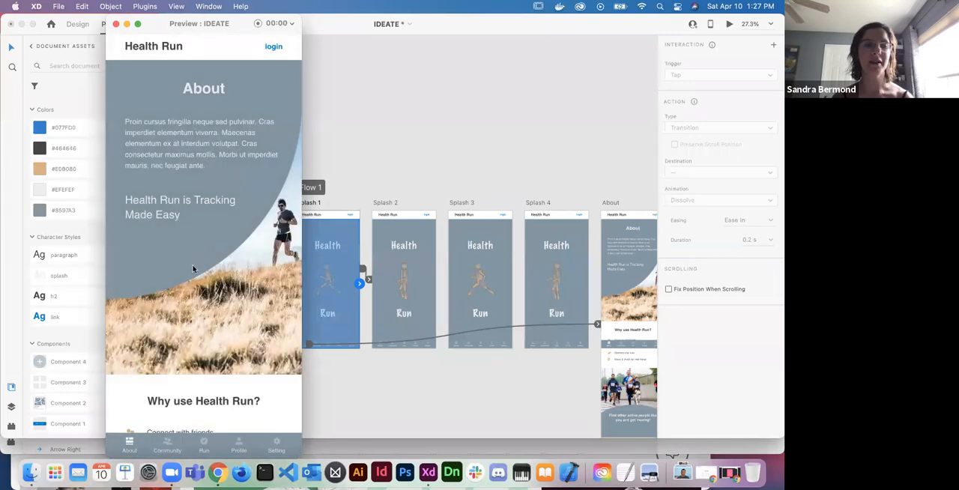
pyautogui.scroll(-5, 192, 268)
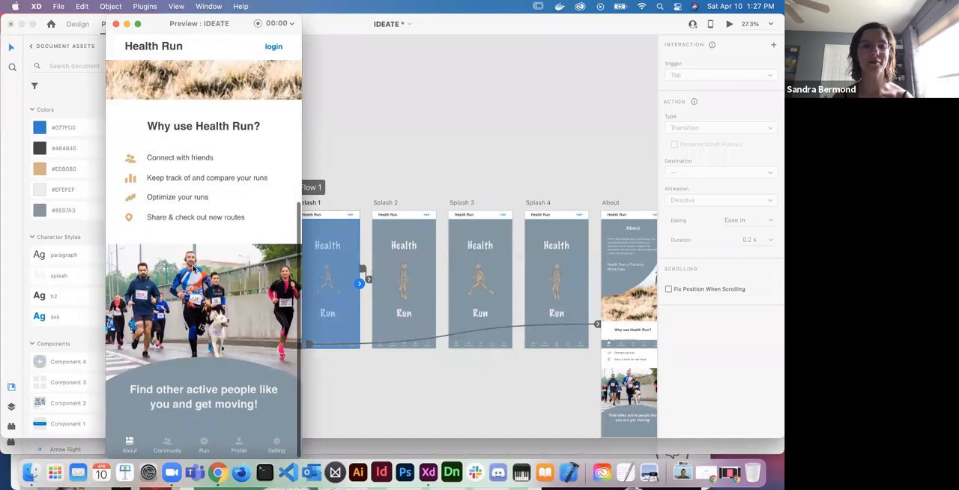
pyautogui.scroll(7, 193, 269)
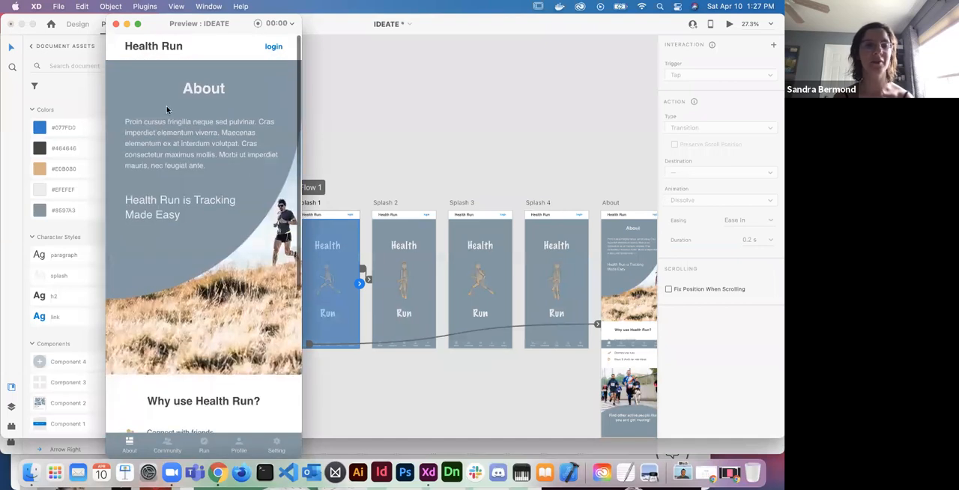
pyautogui.click(116, 25)
# - Connect the Date filter dropdown under Runs on the Profile artboard to the Profile – 1 artboard
pyautogui.scroll(-2, 305, 226)
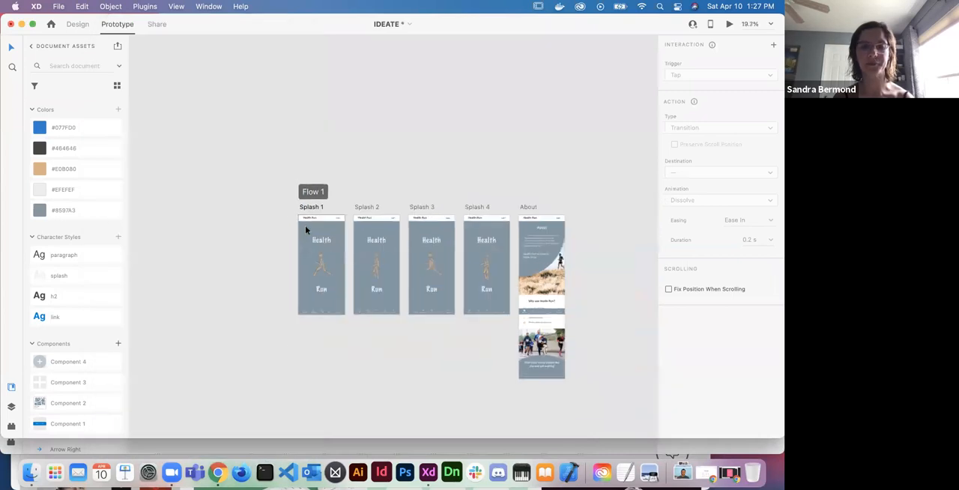
pyautogui.hscroll(10, 571, 209)
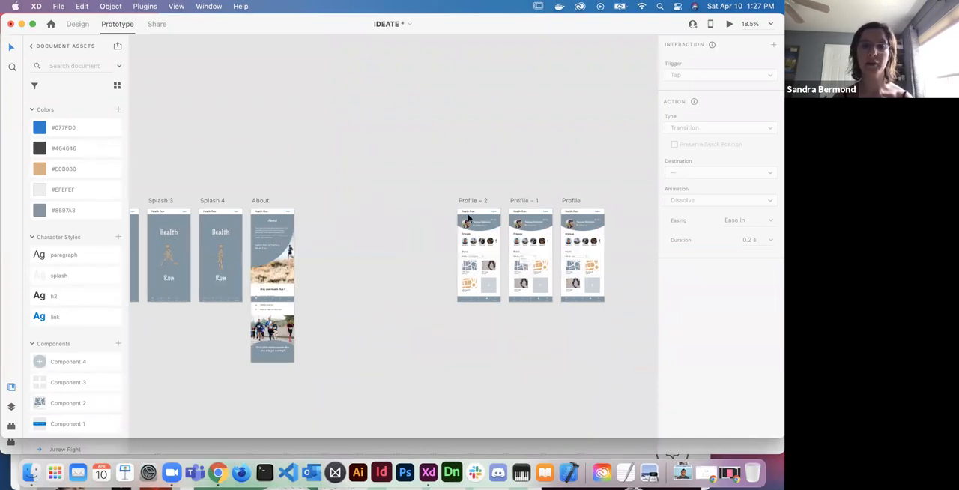
pyautogui.scroll(5, 527, 238)
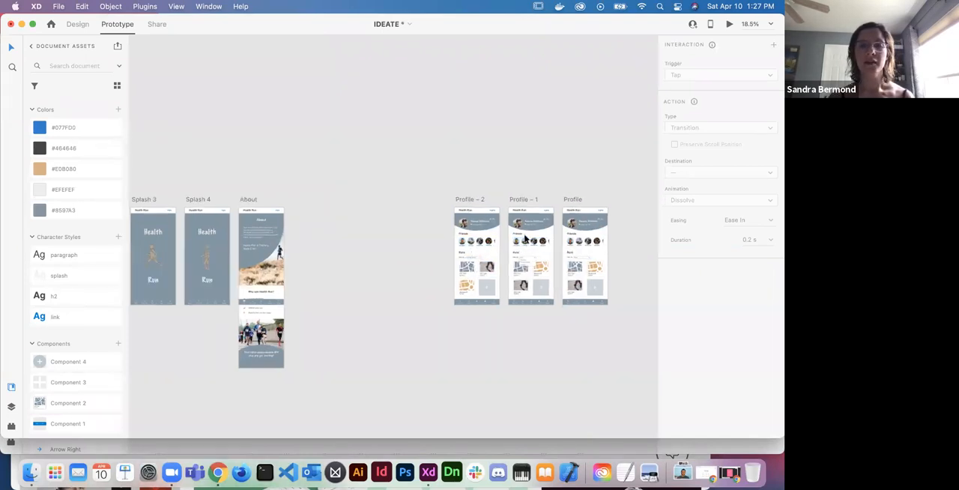
pyautogui.hscroll(3, 527, 238)
pyautogui.scroll(-1, 527, 239)
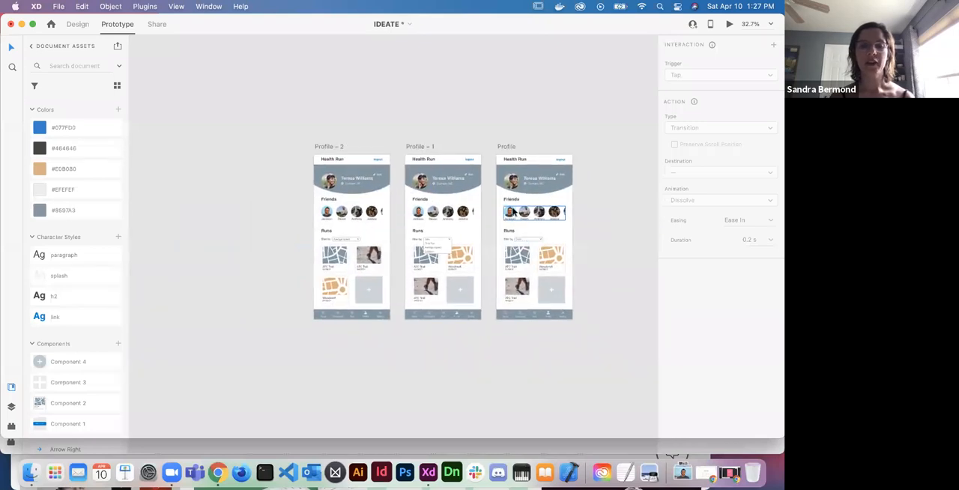
pyautogui.scroll(2, 494, 155)
pyautogui.scroll(2, 495, 155)
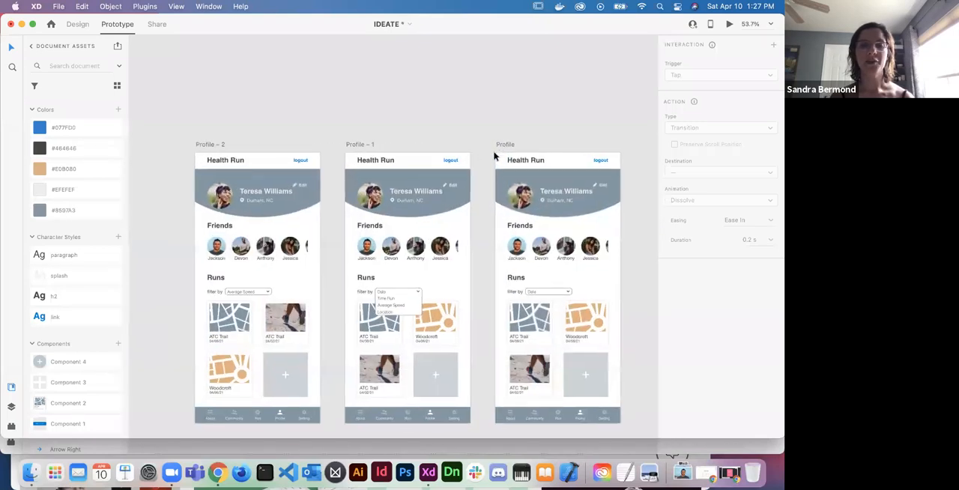
pyautogui.hscroll(2, 494, 155)
pyautogui.scroll(-2, 494, 155)
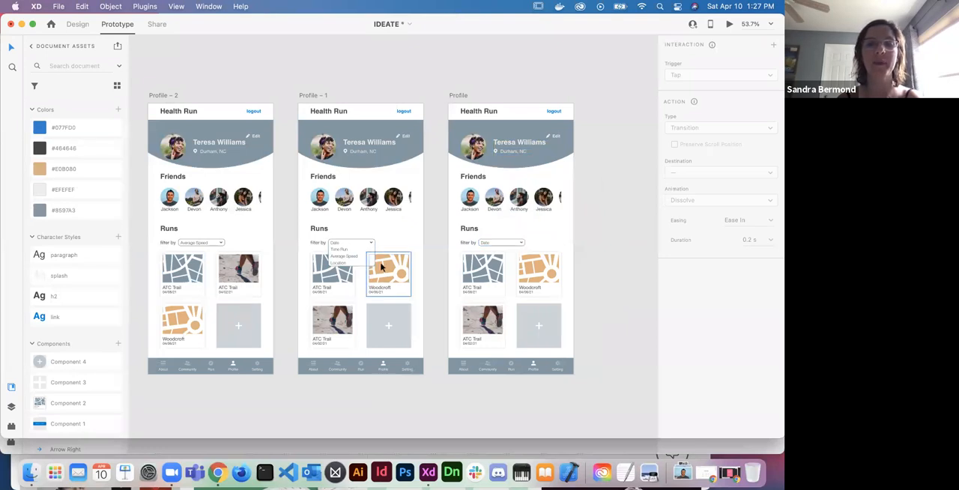
pyautogui.click(516, 246)
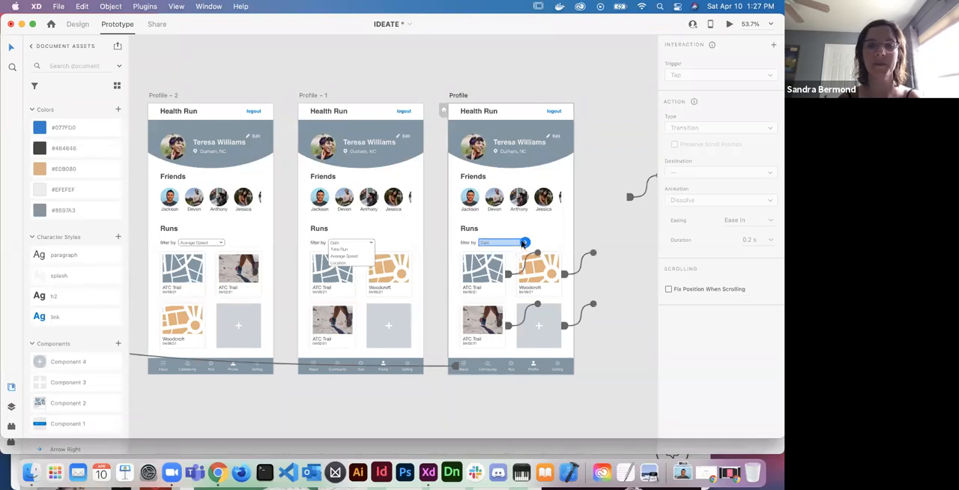
pyautogui.moveTo(525, 243); pyautogui.dragTo(411, 239)
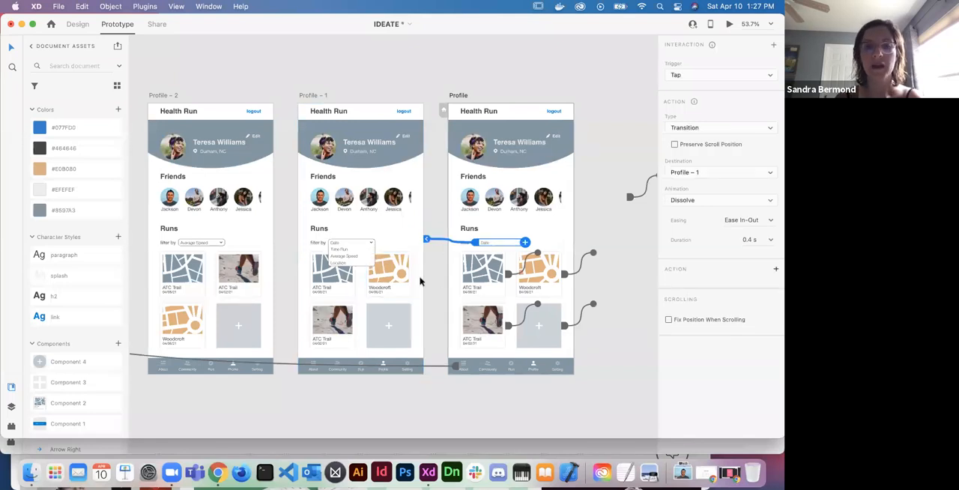
# - Set the action type of the Profile filter dropdown's interaction to Auto-Animate
pyautogui.scroll(5, 420, 272)
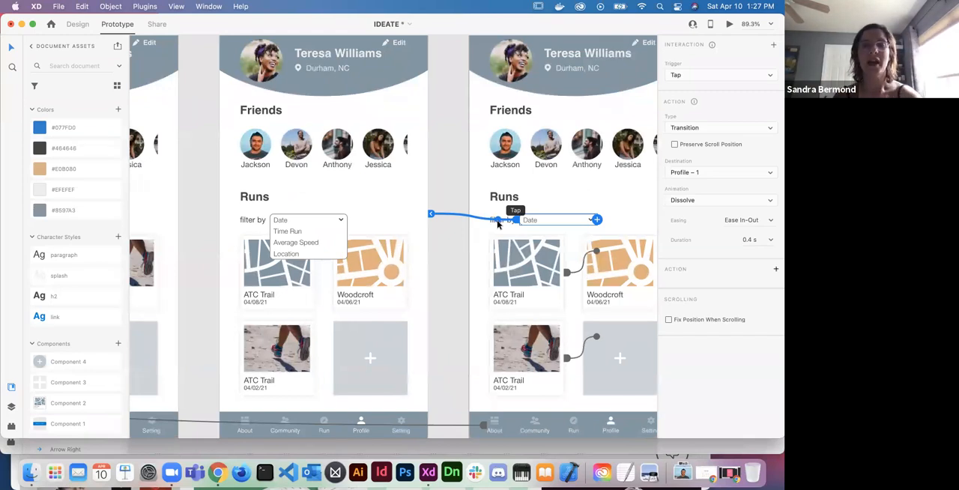
pyautogui.click(769, 129)
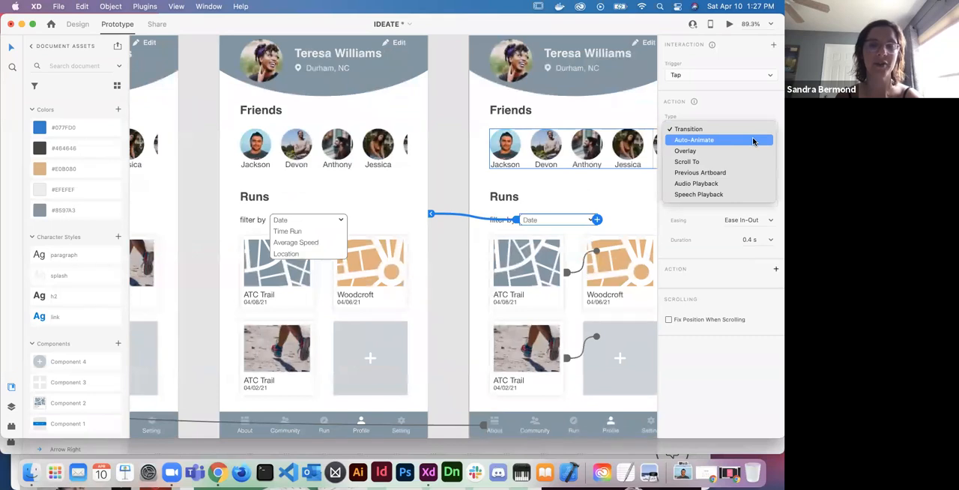
pyautogui.click(754, 141)
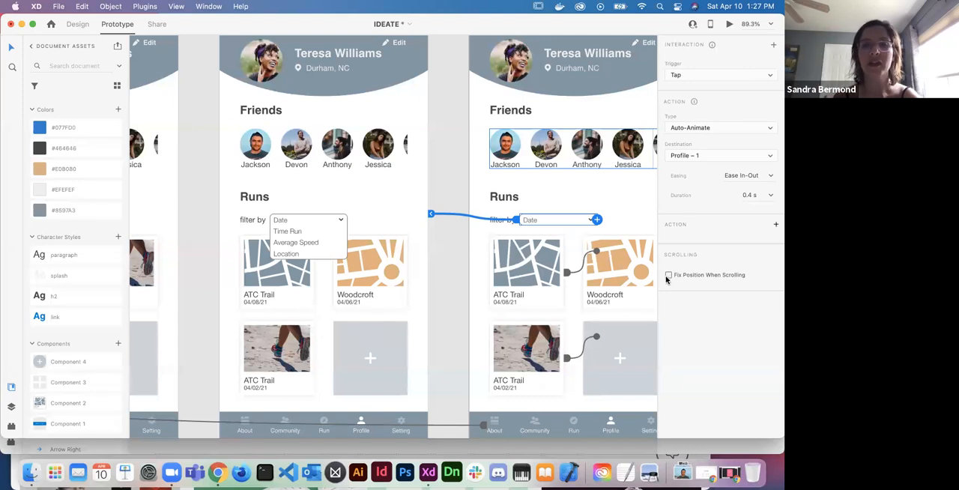
# - Connect the Average Speed option in Profile – 1's open filter dropdown to the Profile – 2 artboard
pyautogui.scroll(-2, 482, 323)
pyautogui.scroll(1, 482, 323)
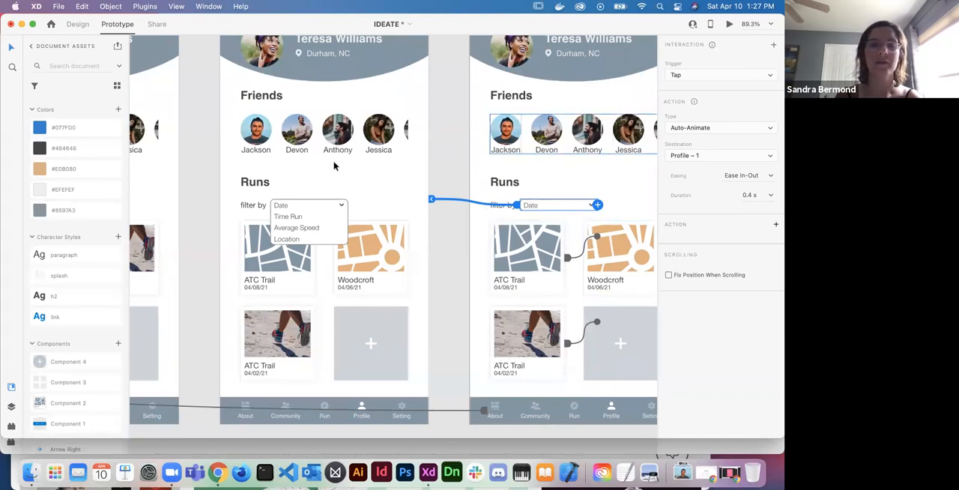
pyautogui.click(306, 216)
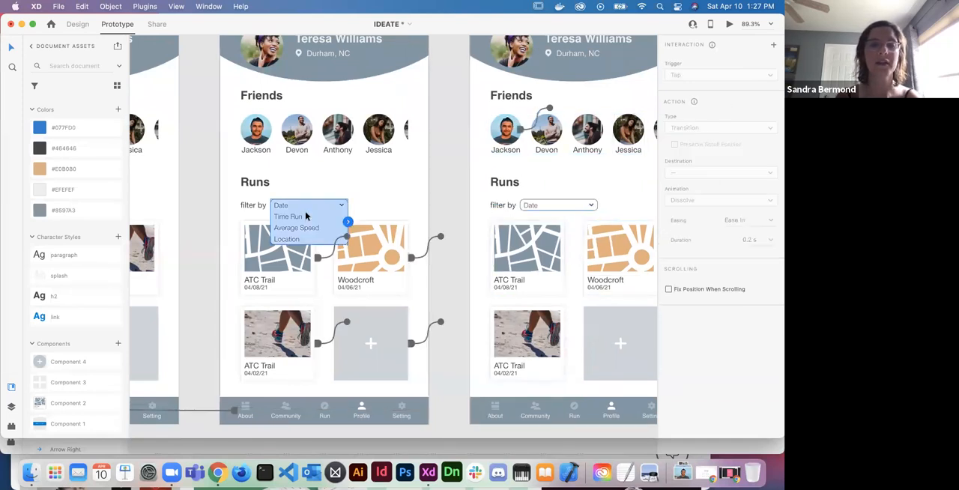
pyautogui.doubleClick(305, 230)
pyautogui.hscroll(-5, 362, 255)
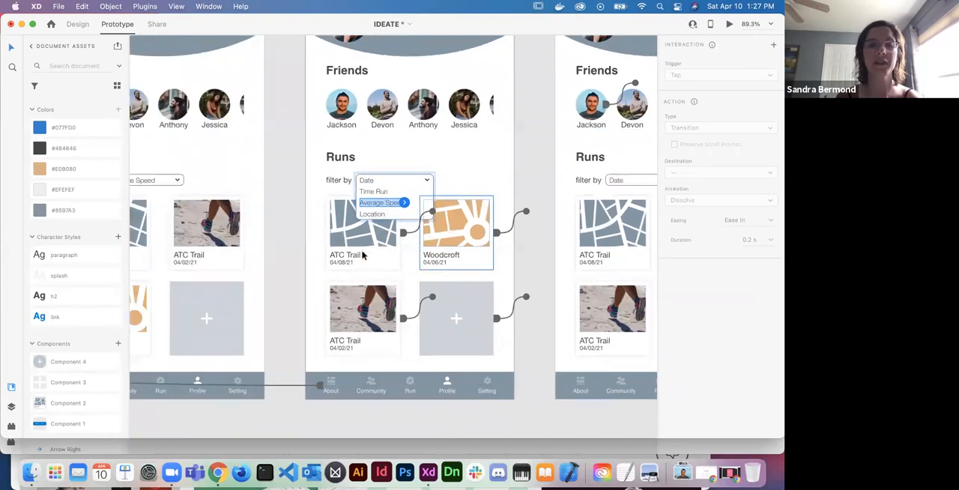
pyautogui.moveTo(472, 223); pyautogui.dragTo(327, 210)
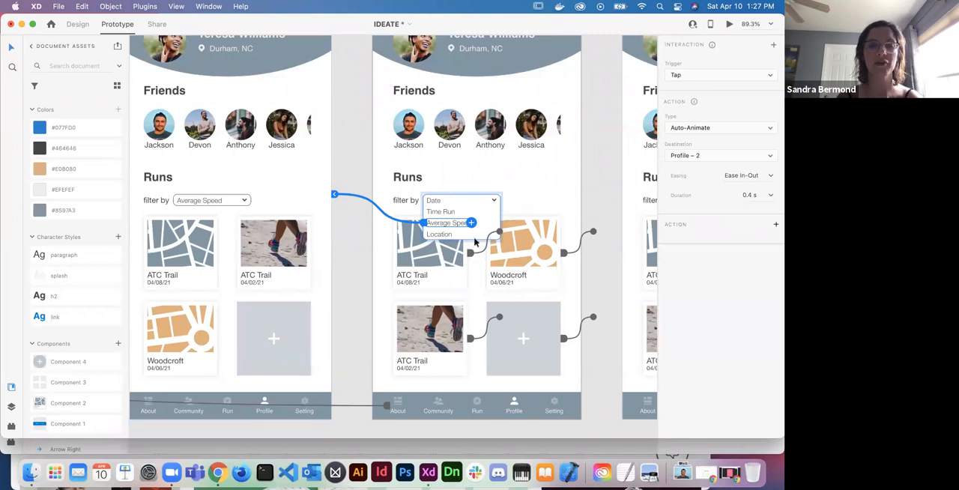
# - Connect the Date option in Profile – 1's open filter dropdown back to the Profile artboard
pyautogui.click(439, 202)
pyautogui.hscroll(1, 459, 233)
pyautogui.hscroll(2, 460, 233)
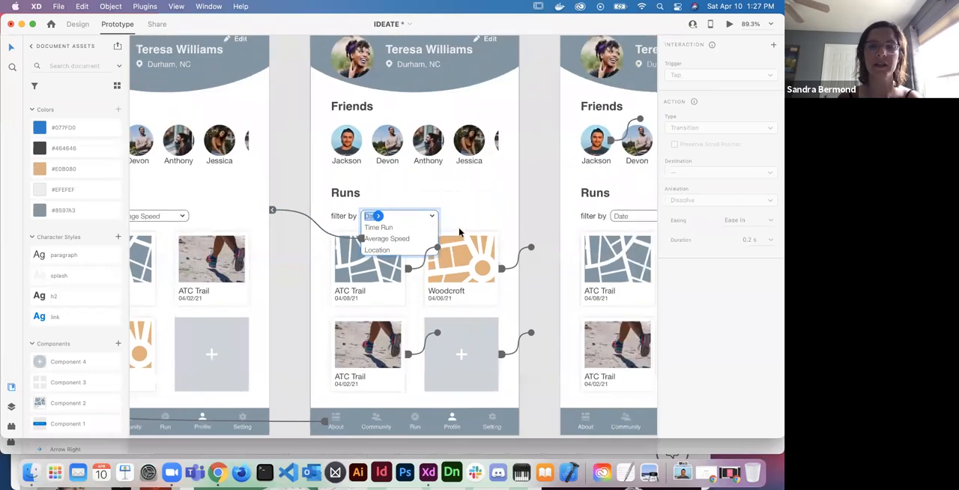
pyautogui.moveTo(377, 216); pyautogui.dragTo(568, 199)
# - Connect the Average Speed filter dropdown on Profile – 2 to the Profile – 1 artboard
pyautogui.hscroll(-4, 567, 199)
pyautogui.scroll(-1, 567, 199)
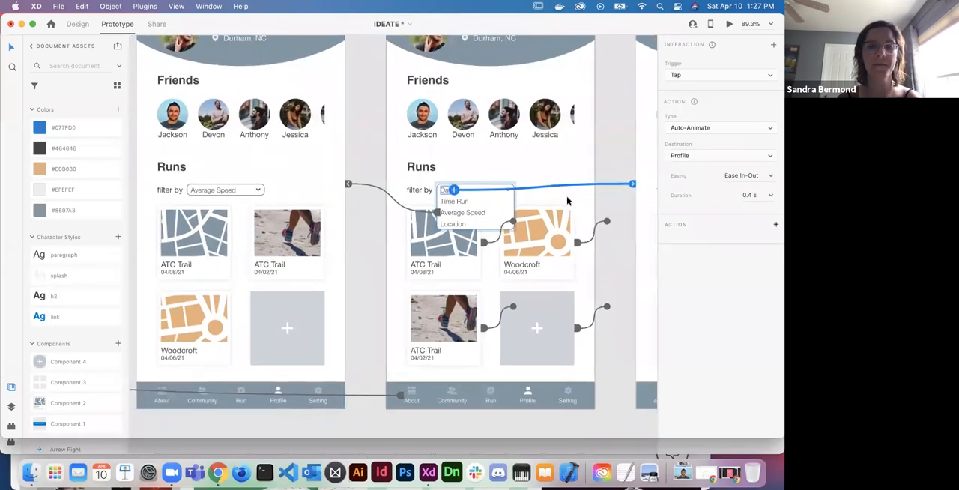
pyautogui.click(266, 185)
pyautogui.moveTo(275, 185); pyautogui.dragTo(397, 199)
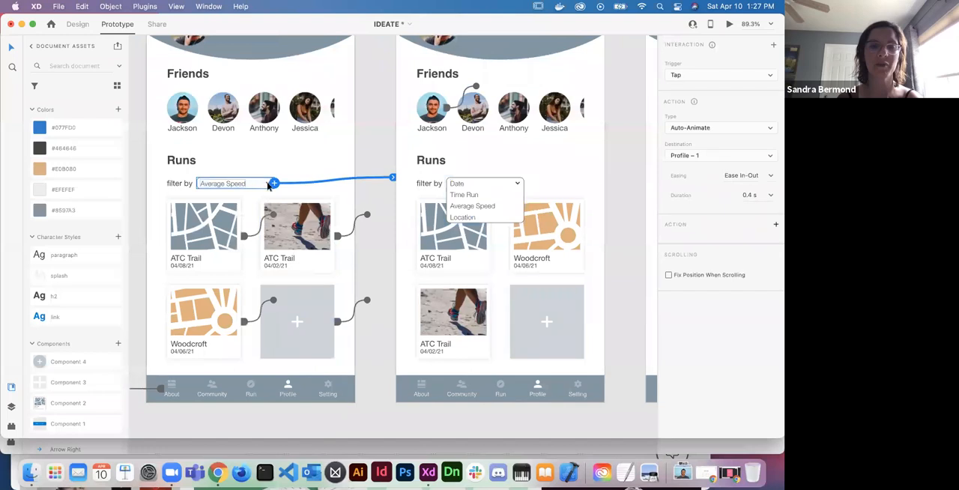
pyautogui.scroll(-5, 338, 275)
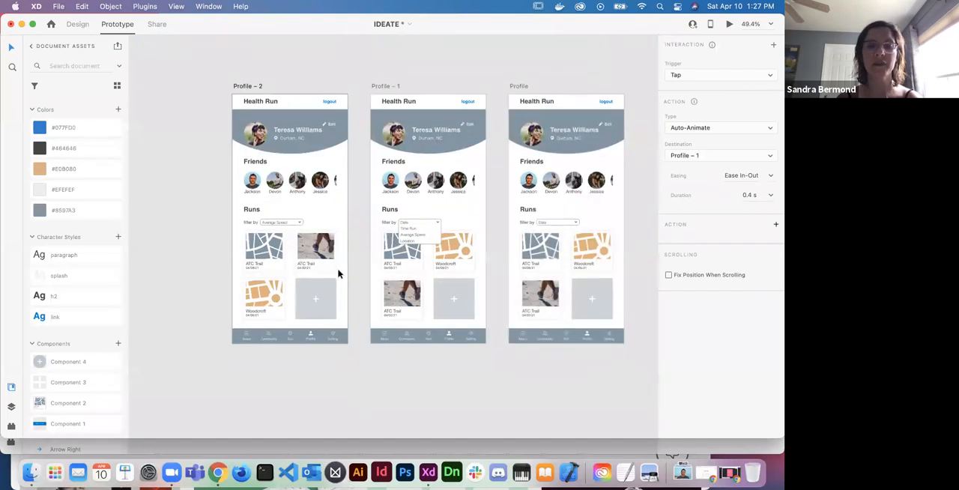
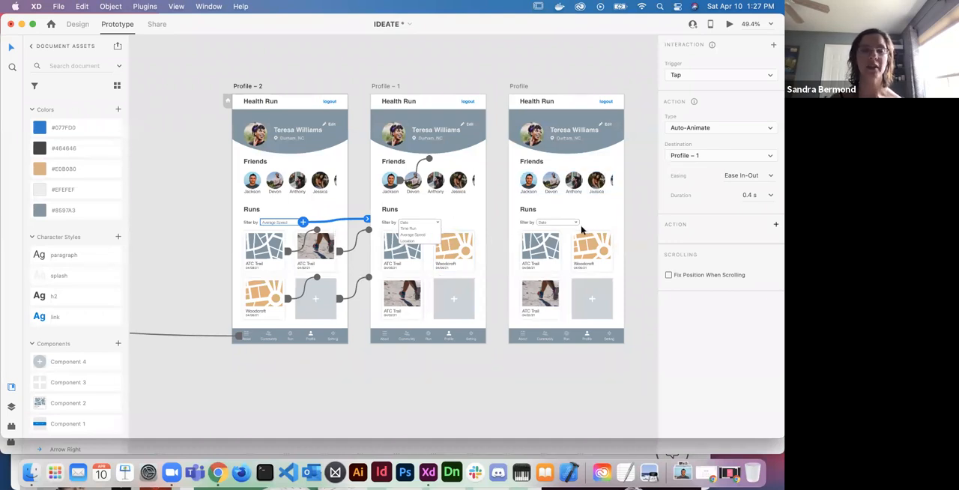
# - Preview the prototype and test the Profile runs filter by choosing Date and switching back to Average Speed
pyautogui.click(728, 25)
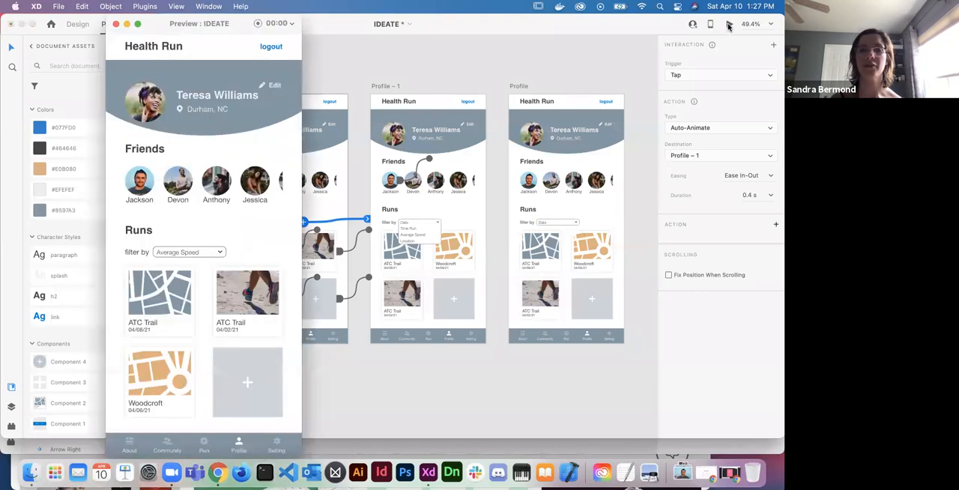
pyautogui.click(211, 257)
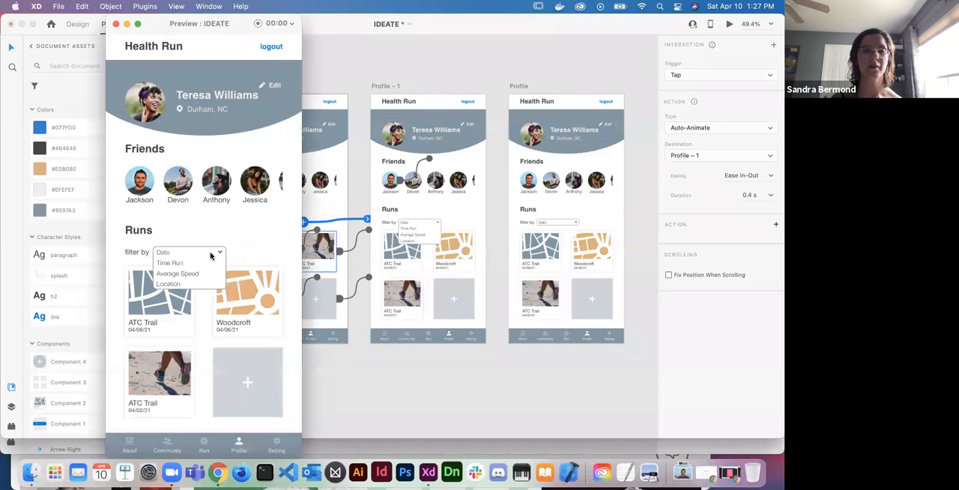
pyautogui.click(166, 253)
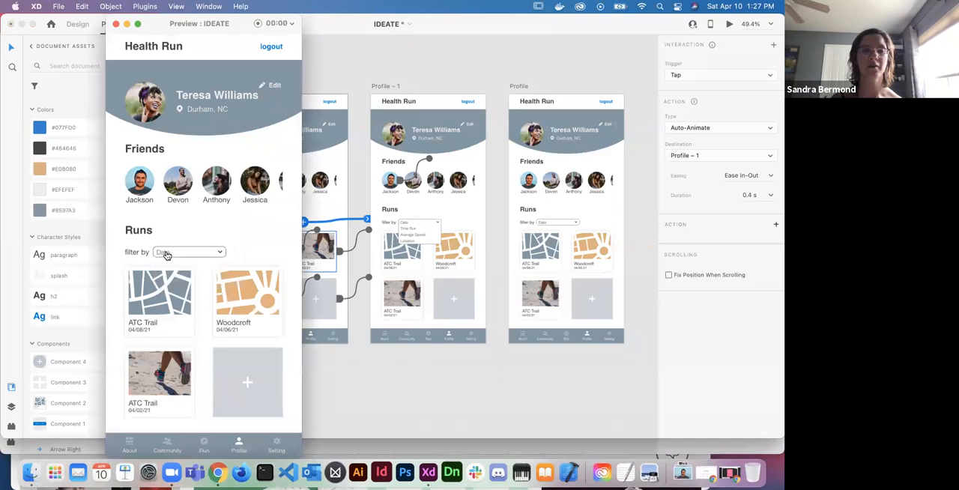
pyautogui.click(166, 253)
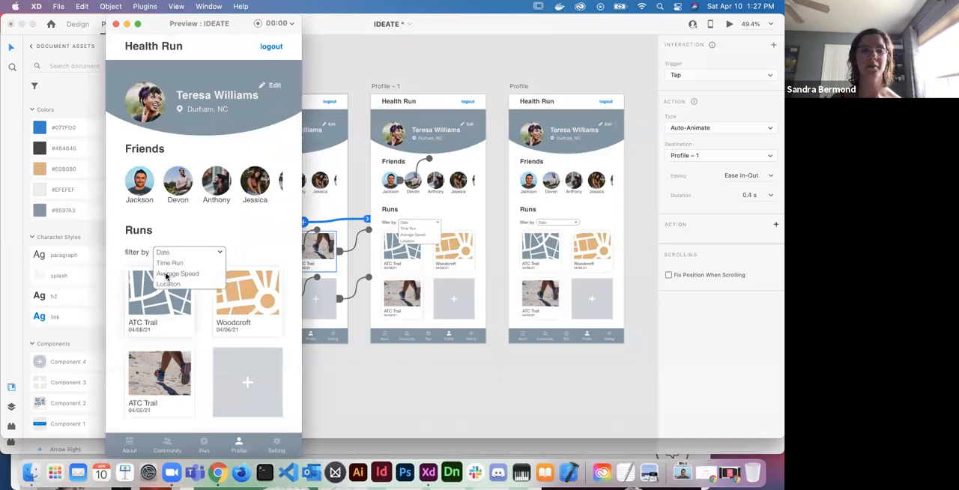
pyautogui.click(166, 277)
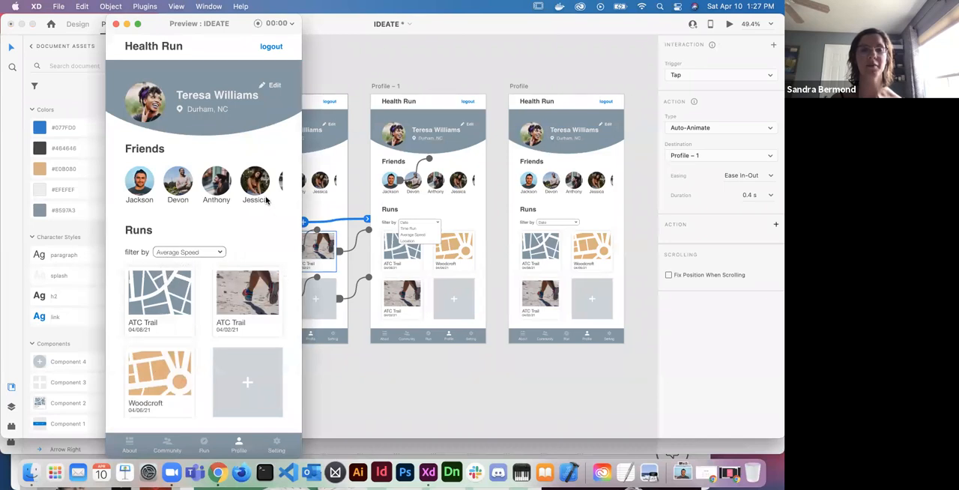
# - Test the horizontal scrolling of the Friends list in the preview in both directions, and close the preview
pyautogui.hscroll(2, 261, 192)
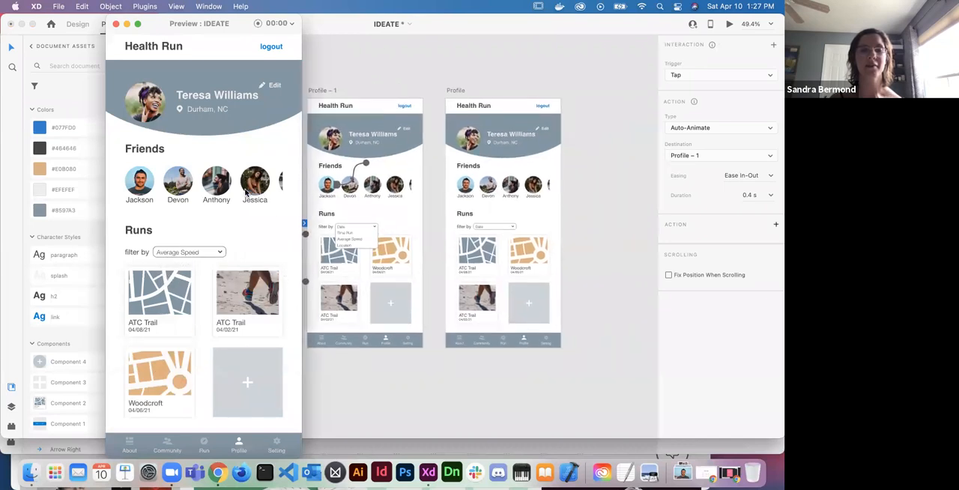
pyautogui.hscroll(4, 246, 192)
pyautogui.hscroll(-2, 246, 193)
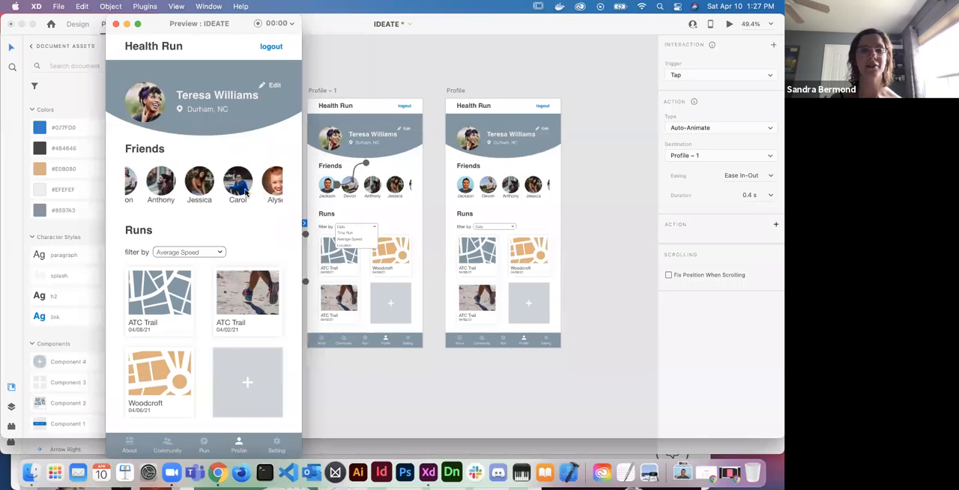
pyautogui.hscroll(-2, 246, 192)
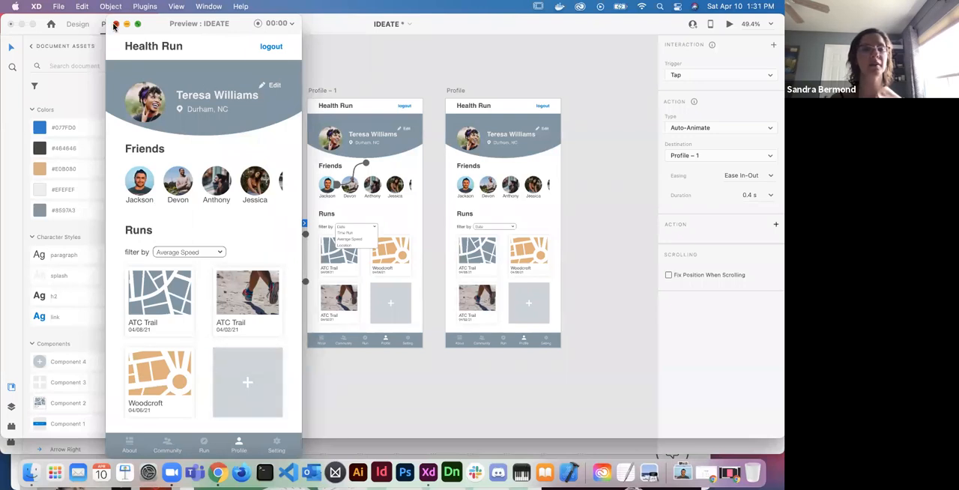
pyautogui.click(116, 24)
# - Look over the arrangement of the Splash, About and Profile artboards in the prototype
pyautogui.scroll(-3, 281, 232)
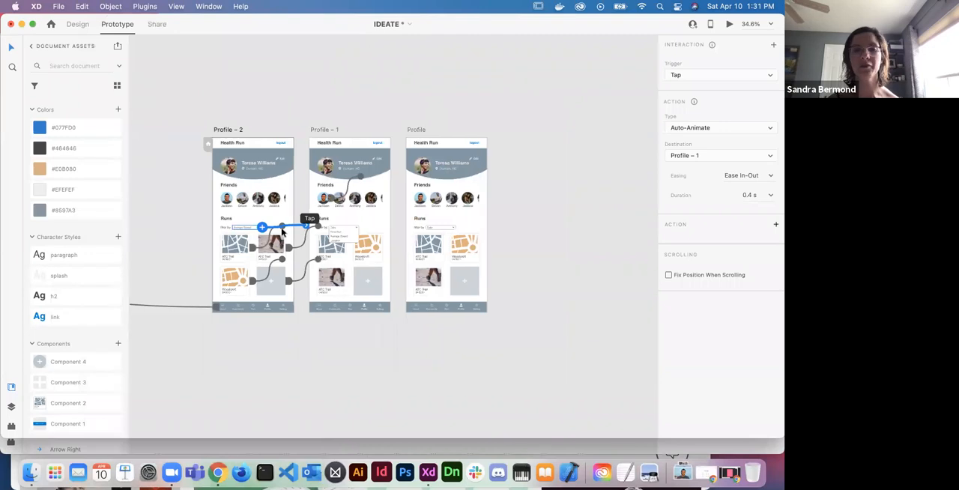
pyautogui.hscroll(-4, 282, 232)
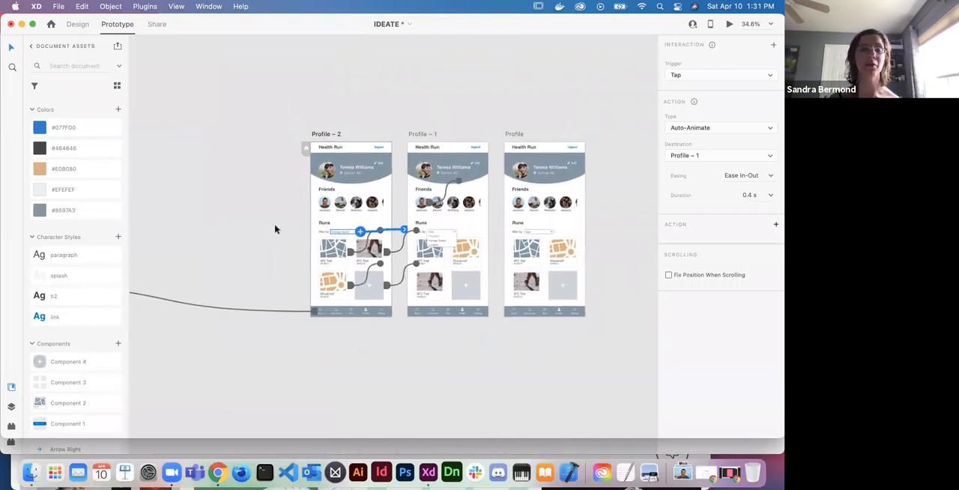
pyautogui.click(291, 263)
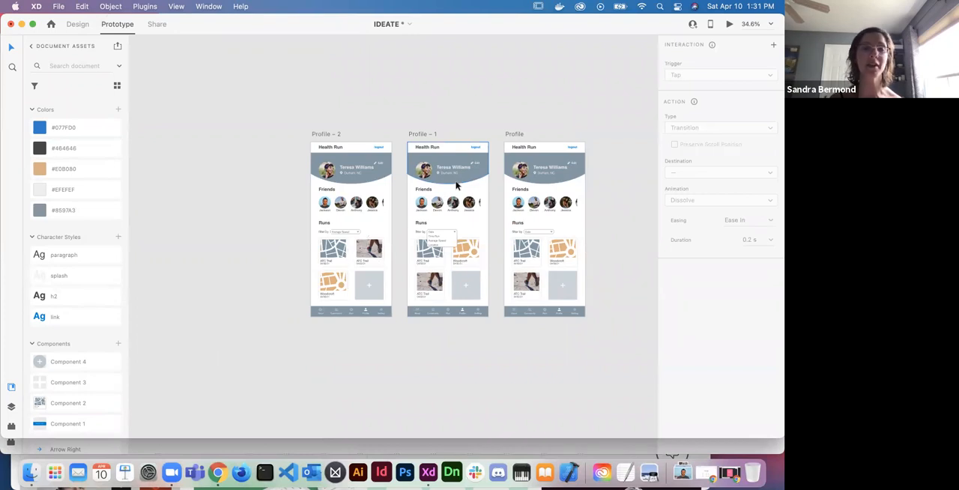
pyautogui.hscroll(-2, 457, 186)
pyautogui.scroll(1, 457, 186)
pyautogui.scroll(-5, 457, 185)
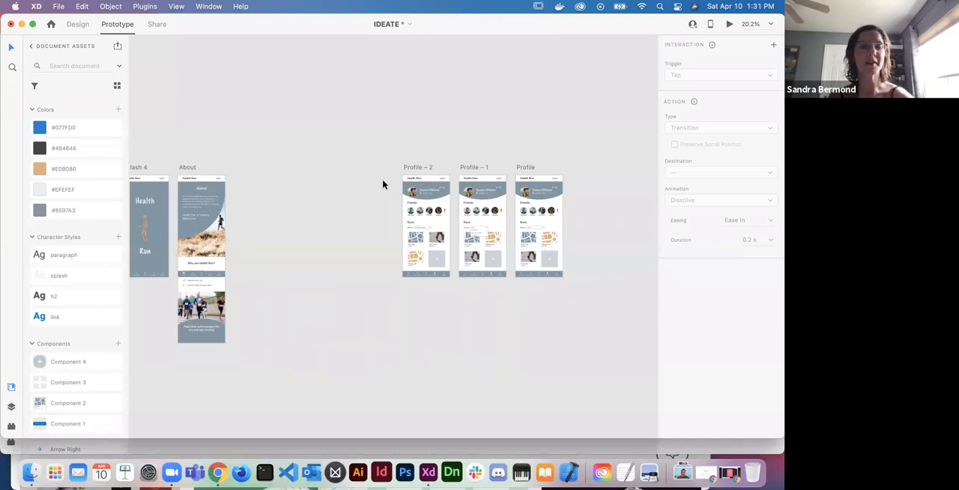
pyautogui.hscroll(-4, 398, 251)
pyautogui.scroll(-2, 398, 251)
pyautogui.hscroll(1, 398, 250)
pyautogui.scroll(1, 398, 251)
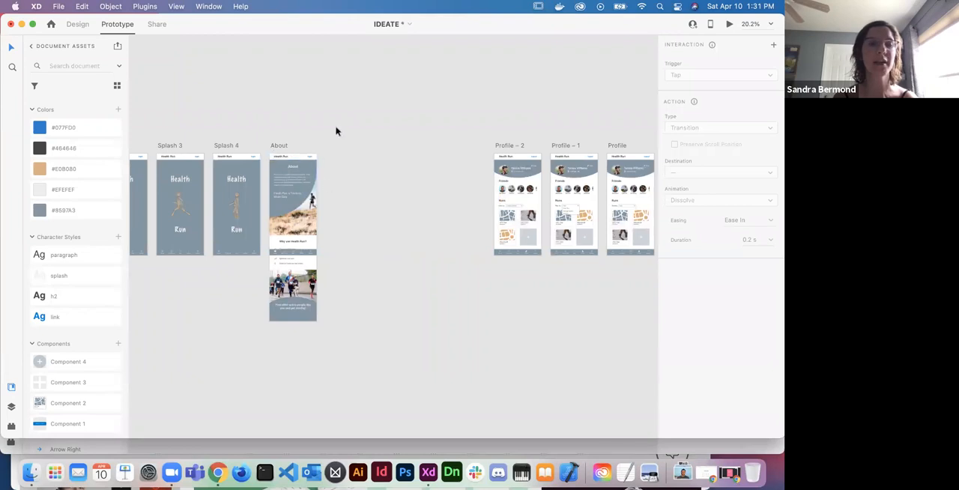
# - Return to Design mode and duplicate the Profile – 2 artboard, placing the copy directly to the right of the About artboard
pyautogui.click(79, 26)
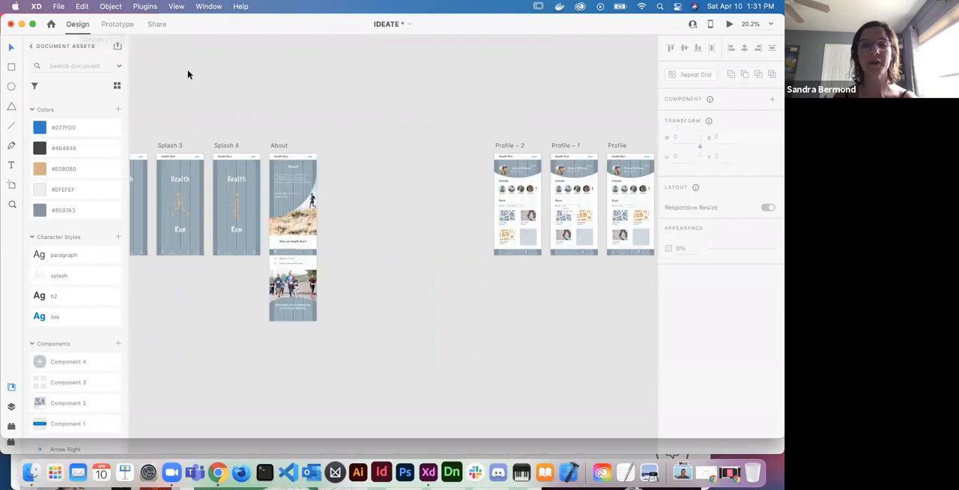
pyautogui.click(506, 147)
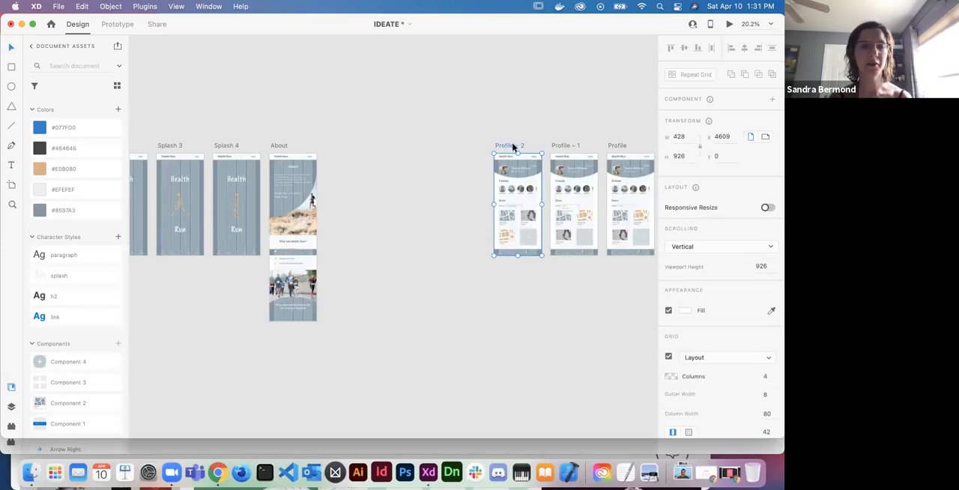
pyautogui.moveTo(512, 147); pyautogui.dragTo(344, 146)
pyautogui.scroll(5, 368, 162)
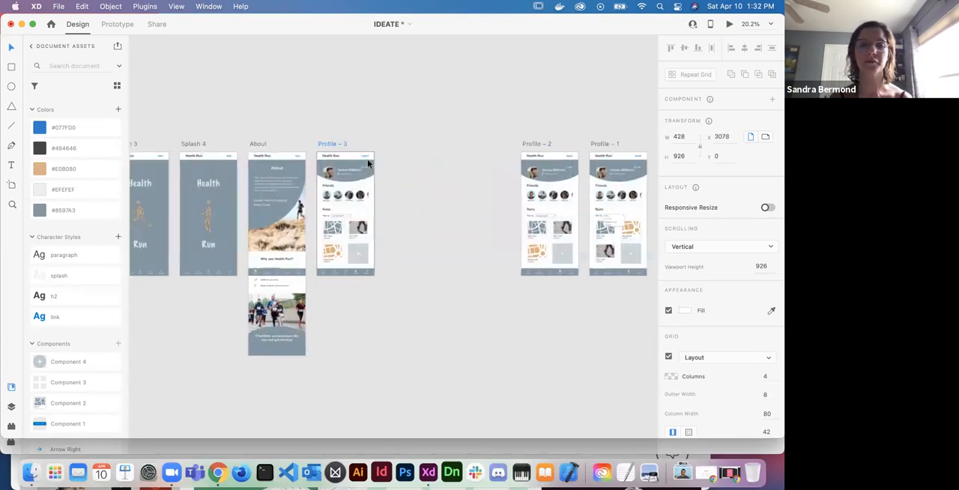
# - Delete all content between the header and the navigation bar on the duplicated Profile – 3 artboard
pyautogui.scroll(-1, 368, 162)
pyautogui.click(413, 155)
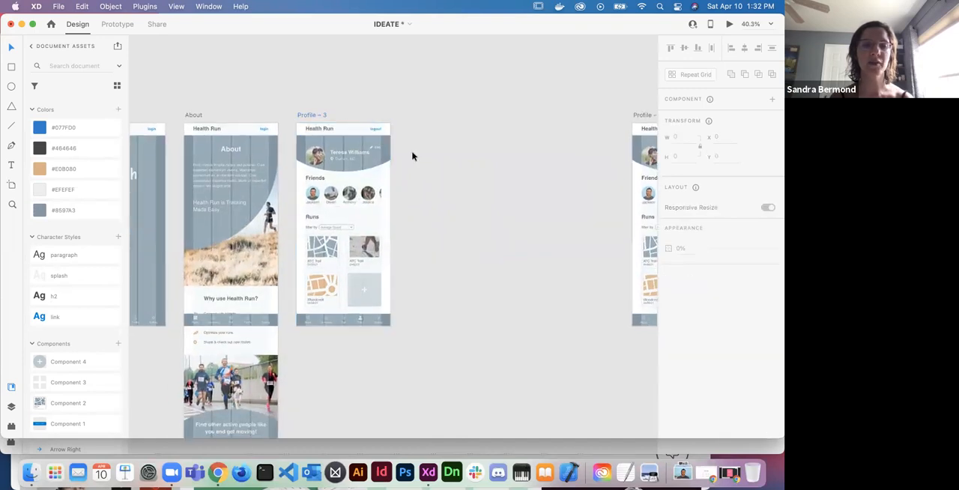
pyautogui.moveTo(413, 151); pyautogui.dragTo(311, 292)
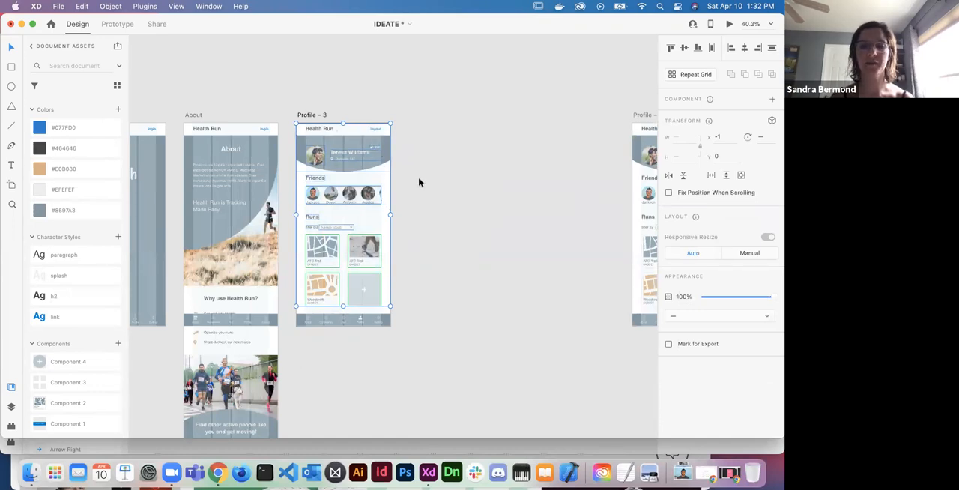
pyautogui.press('Delete')
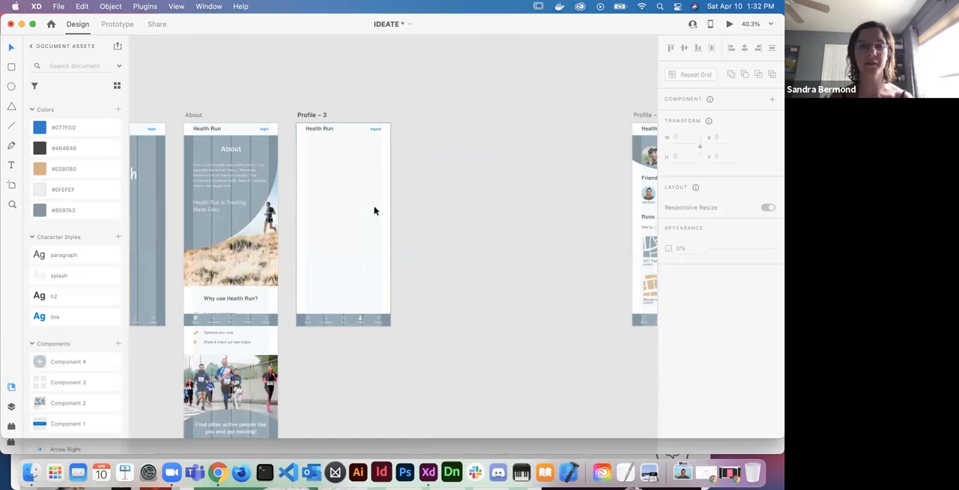
# - Rename the emptied Profile – 3 artboard as Sign up
pyautogui.scroll(1, 468, 212)
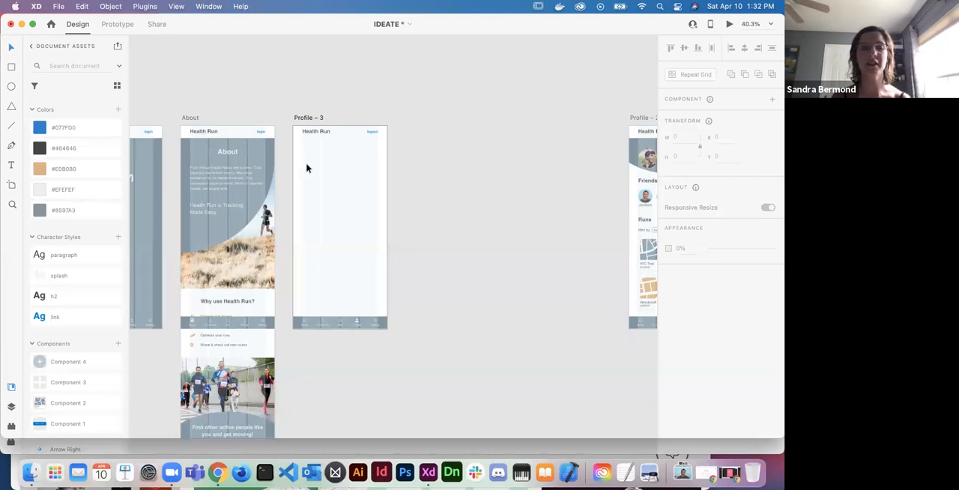
pyautogui.doubleClick(312, 119)
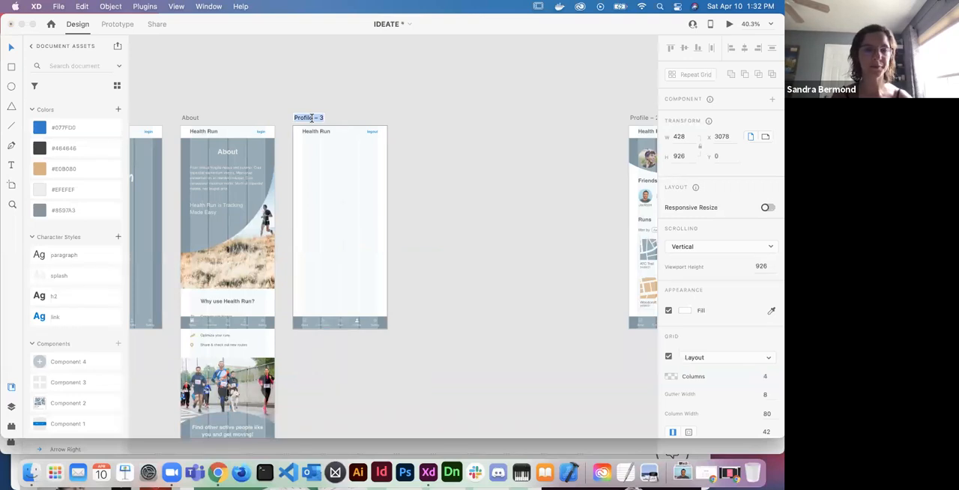
pyautogui.write('sign up')
pyautogui.press('Return')
pyautogui.click(431, 212)
# - Reduce the opacity of the Profile icon in the Sign up artboard's navigation bar to 30%
pyautogui.scroll(-1, 431, 212)
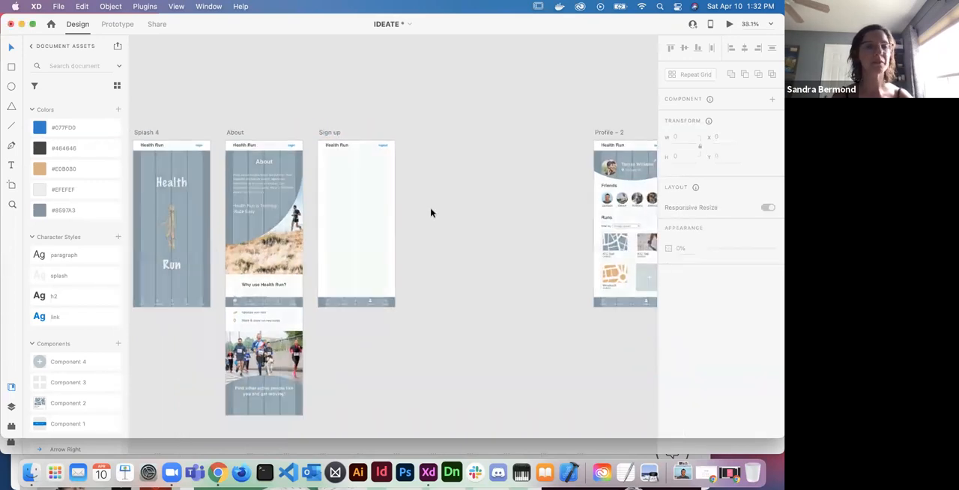
pyautogui.scroll(3, 398, 273)
pyautogui.scroll(3, 375, 278)
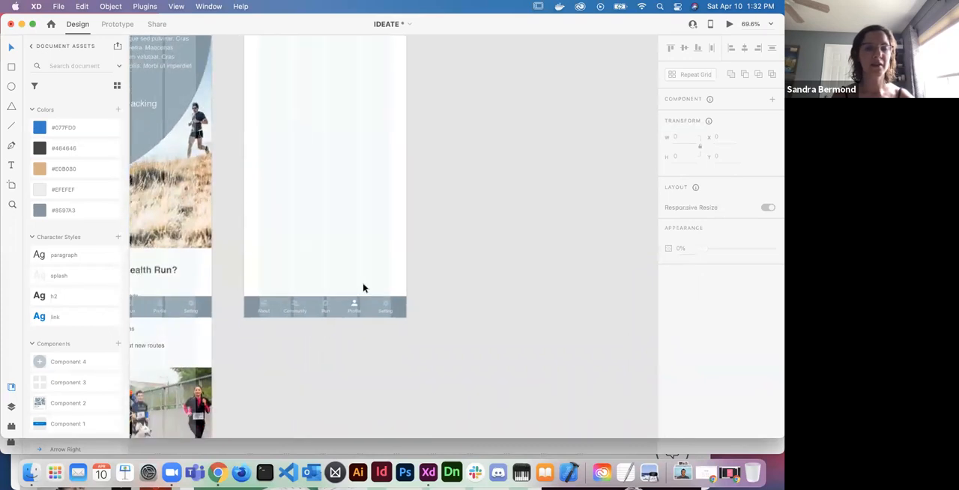
pyautogui.scroll(3, 352, 298)
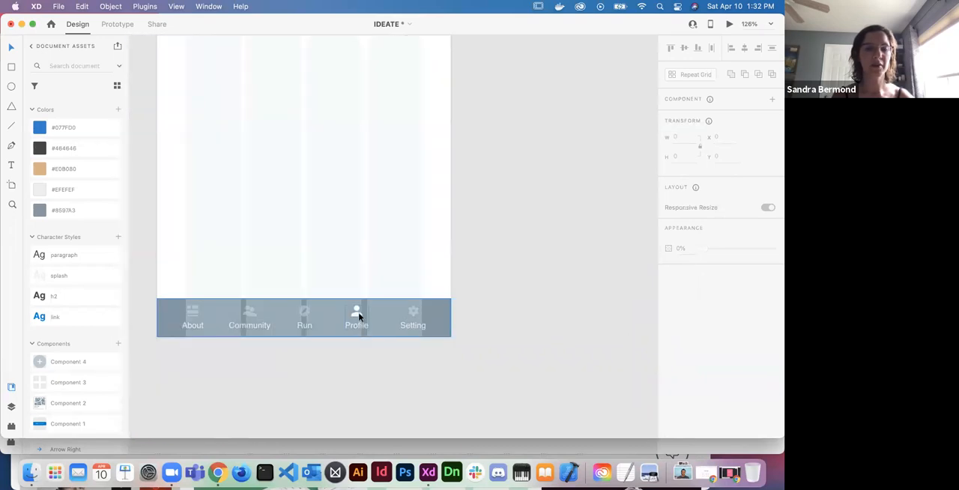
pyautogui.doubleClick(359, 316)
pyautogui.doubleClick(359, 316)
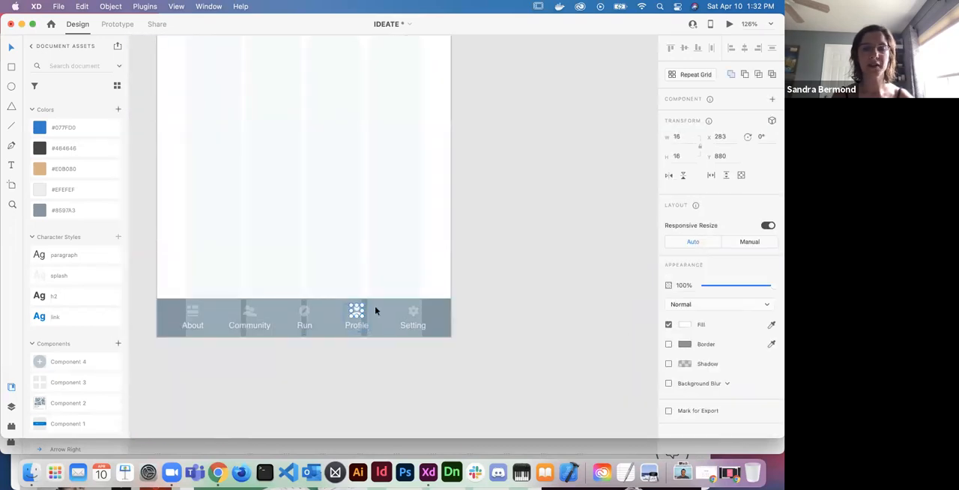
pyautogui.click(718, 286)
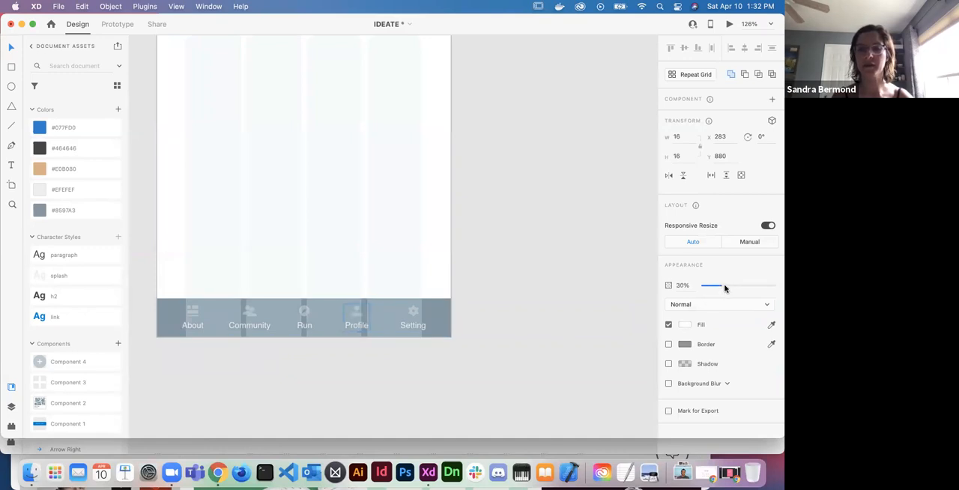
pyautogui.click(608, 283)
# - Switch to the wireframes-mobile-2021 document and examine the Sign Up wireframe templates for a suitable form layout
pyautogui.scroll(-10, 607, 293)
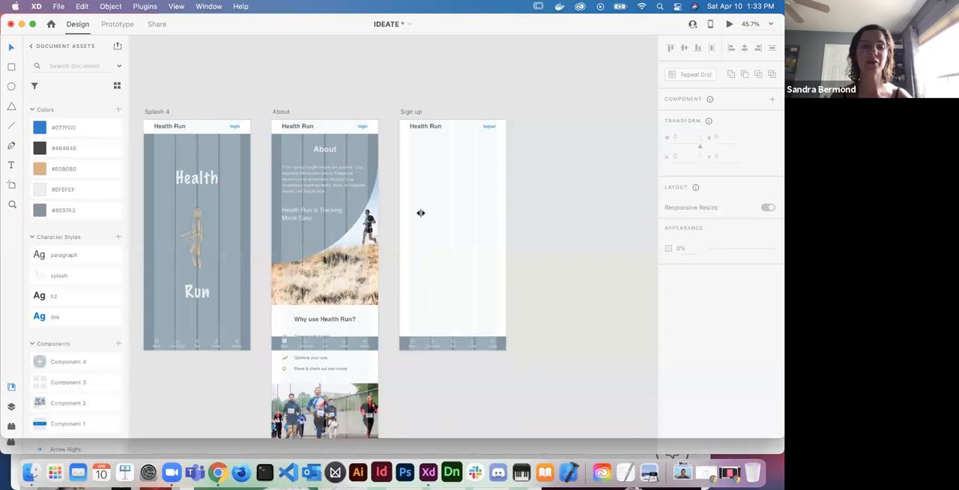
pyautogui.click(208, 447)
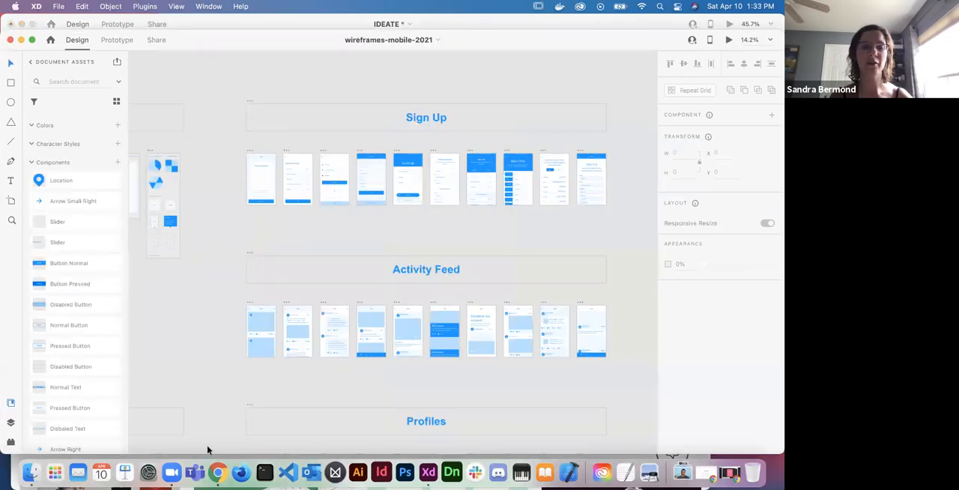
pyautogui.scroll(-5, 213, 320)
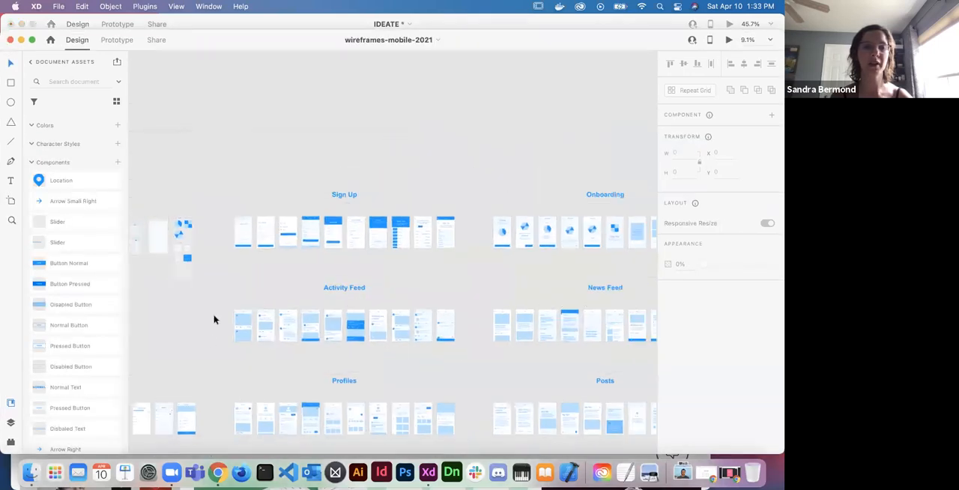
pyautogui.scroll(2, 213, 320)
pyautogui.scroll(-3, 214, 320)
pyautogui.hscroll(2, 213, 320)
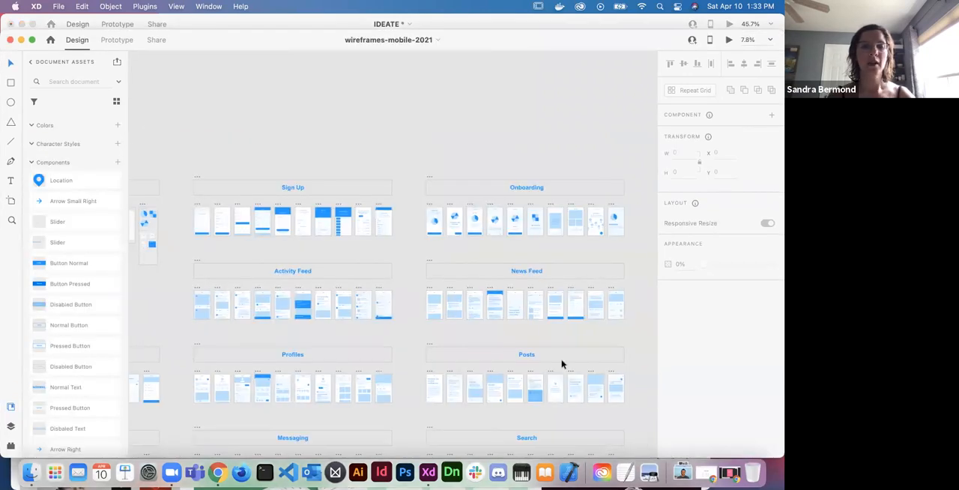
pyautogui.hscroll(-2, 562, 364)
pyautogui.scroll(5, 167, 299)
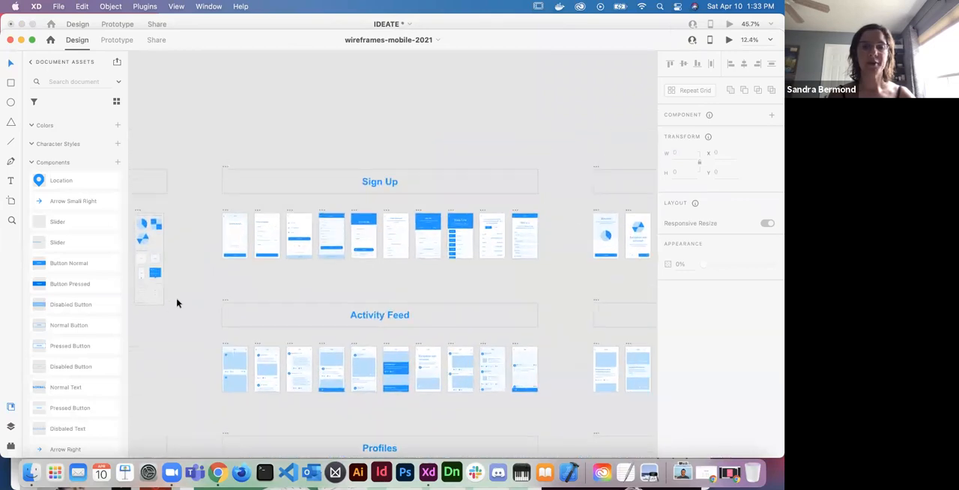
pyautogui.scroll(8, 259, 268)
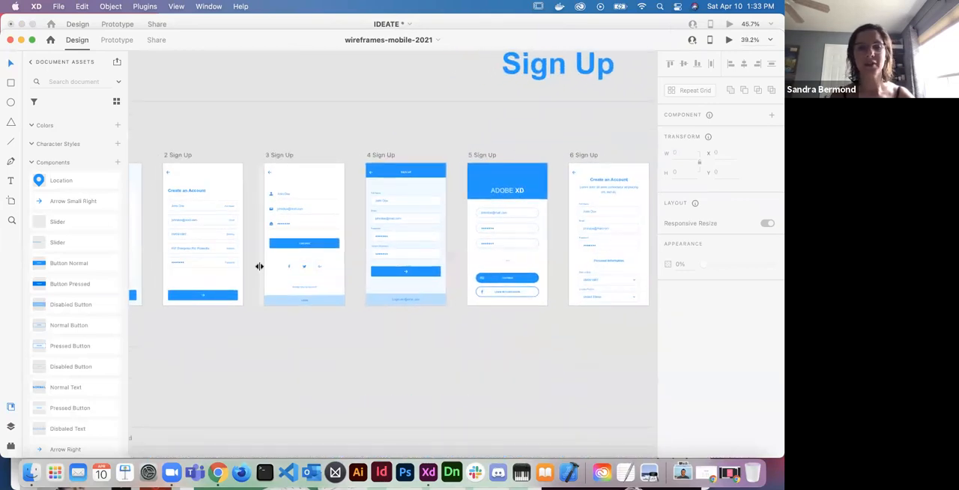
pyautogui.hscroll(-5, 259, 266)
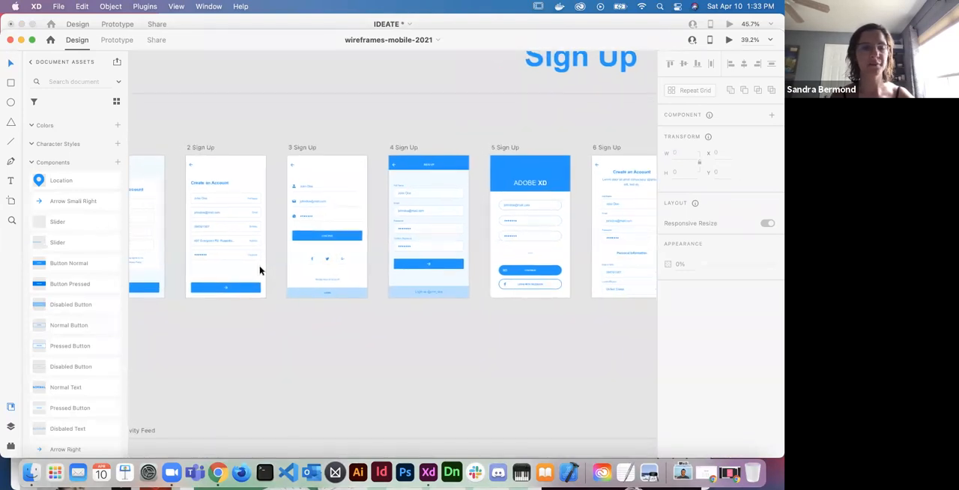
pyautogui.hscroll(-1, 259, 270)
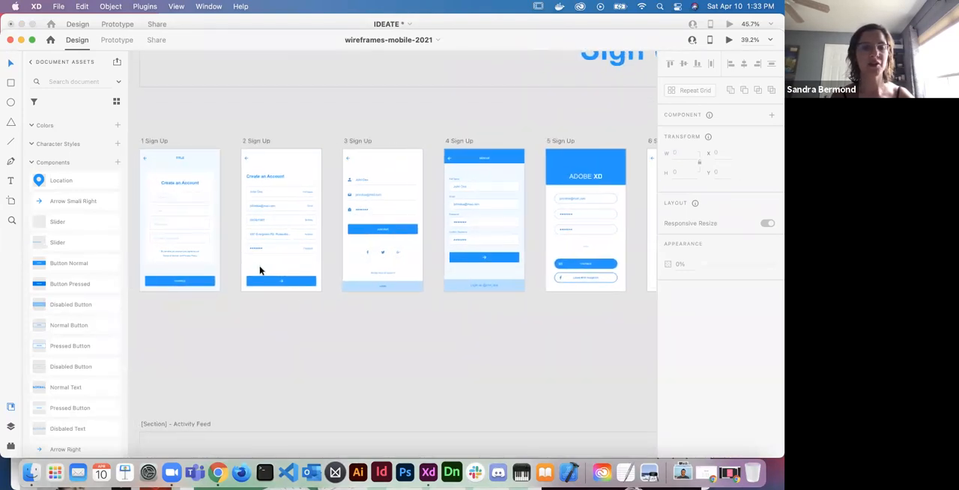
pyautogui.hscroll(-1, 259, 270)
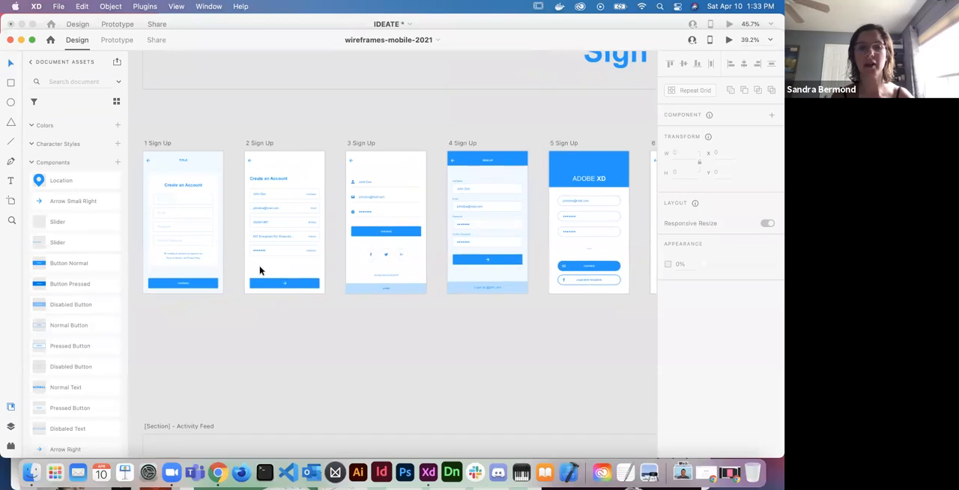
# - Compare the form fields and buttons of the 1 to 5 Sign Up wireframes up close
pyautogui.scroll(5, 334, 275)
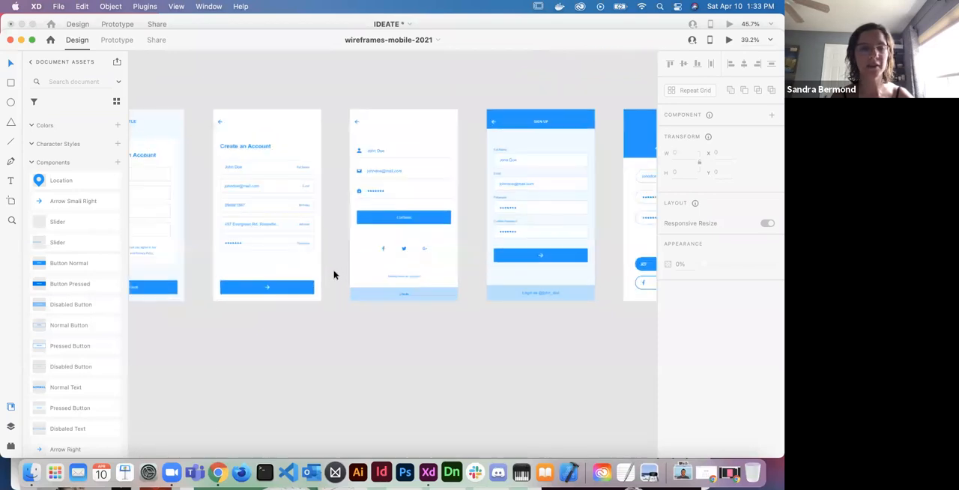
pyautogui.hscroll(-5, 334, 276)
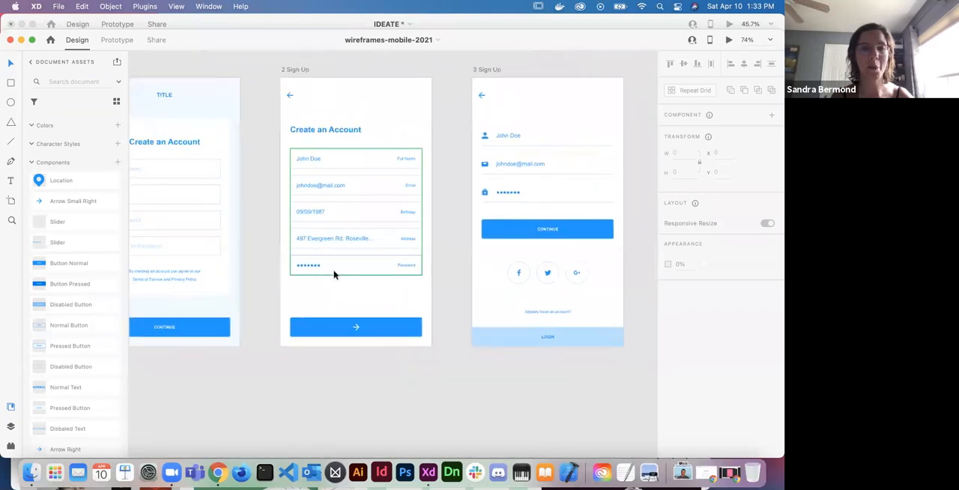
pyautogui.scroll(1, 333, 271)
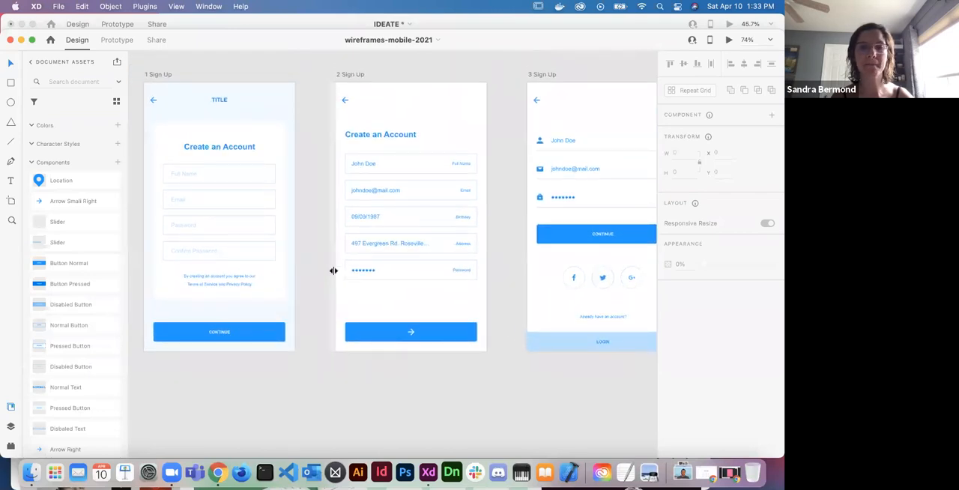
pyautogui.hscroll(6, 333, 271)
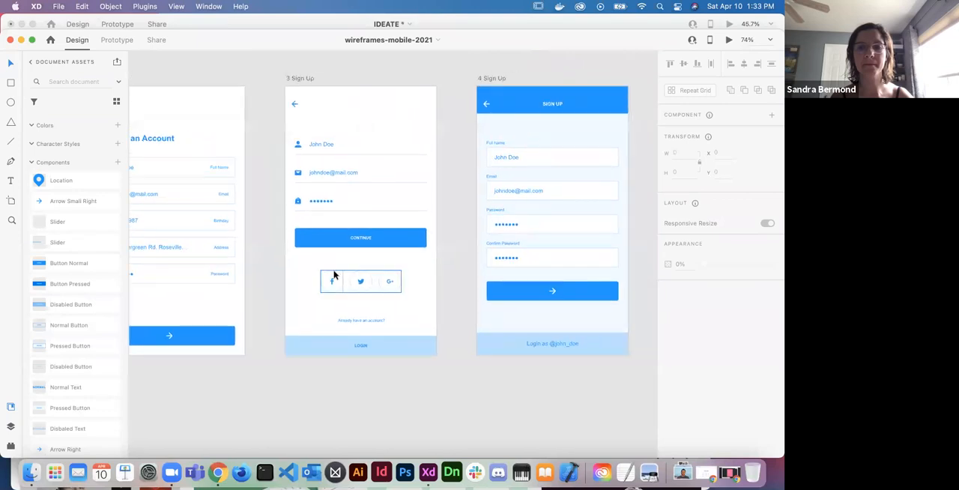
pyautogui.hscroll(-3, 334, 275)
pyautogui.hscroll(4, 334, 275)
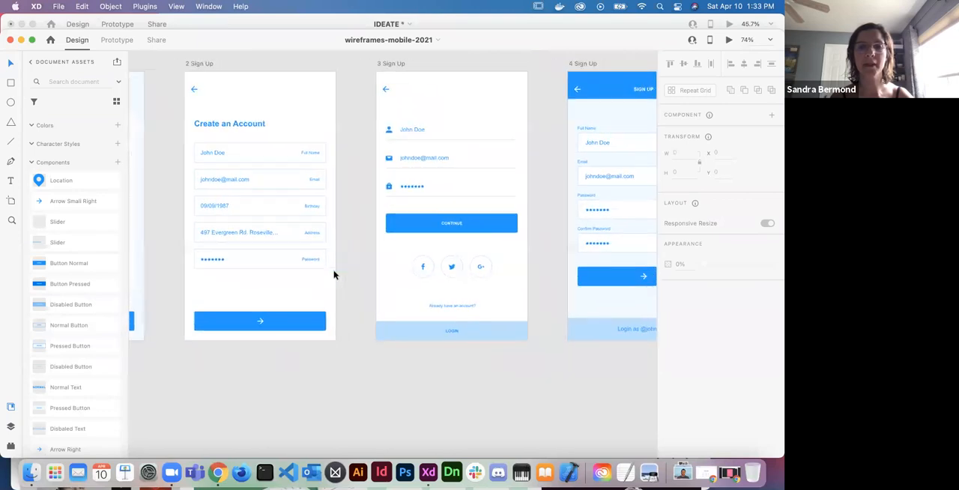
pyautogui.scroll(2, 334, 275)
pyautogui.hscroll(4, 334, 275)
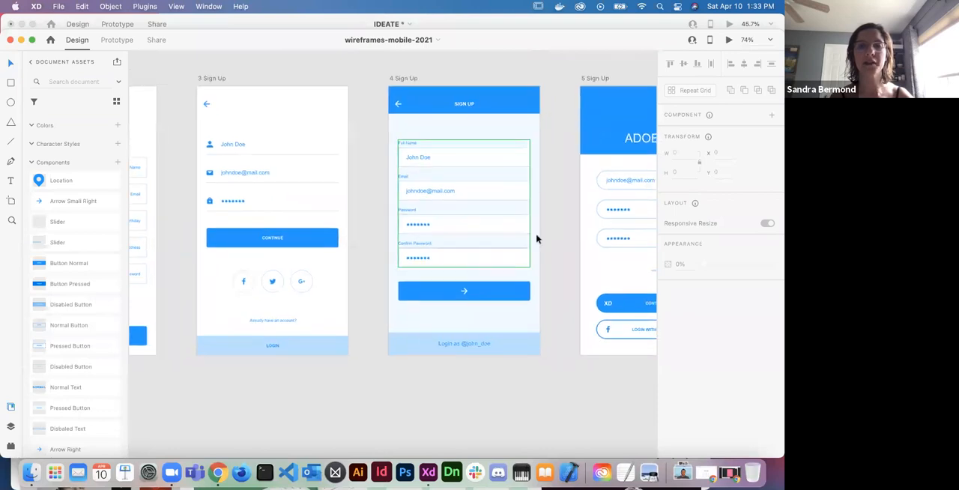
# - Copy all contents of the 4 Sign Up wireframe into the Sign up artboard of the IDEATE document
pyautogui.click(539, 354)
pyautogui.click(547, 362)
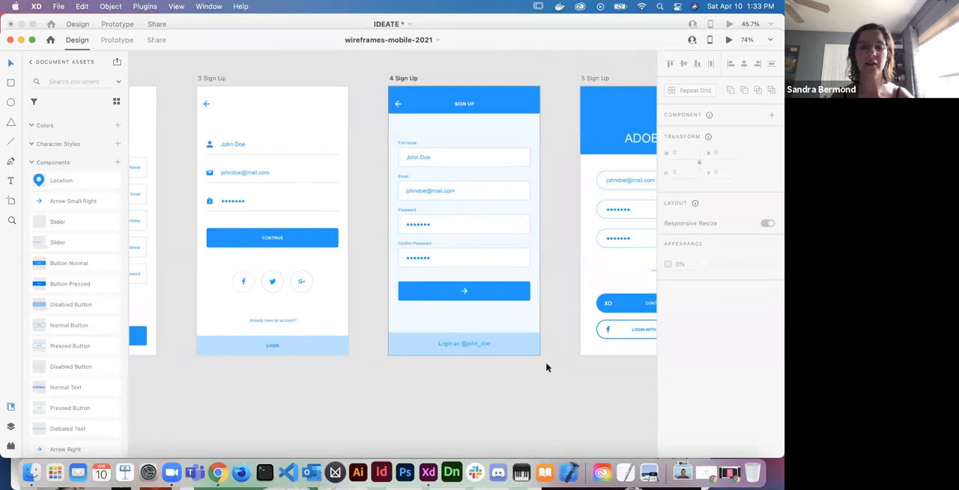
pyautogui.moveTo(549, 364); pyautogui.dragTo(377, 93)
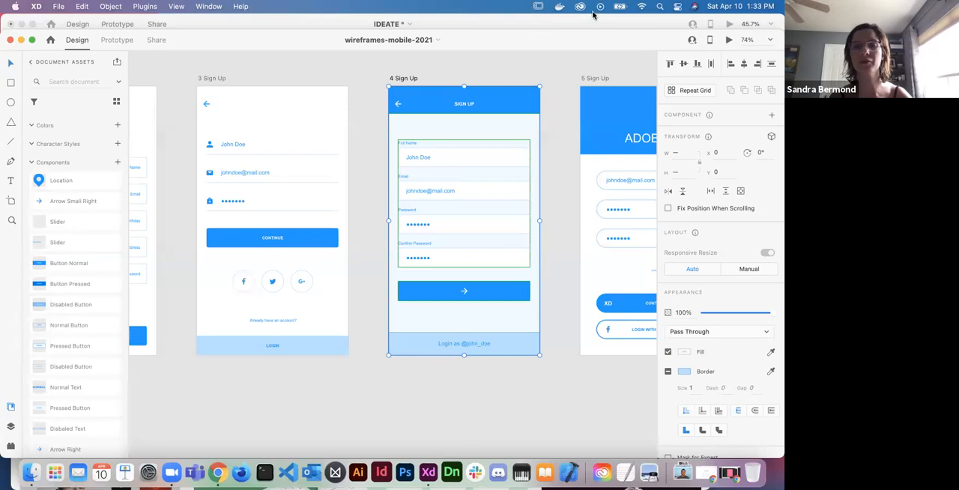
pyautogui.click(639, 25)
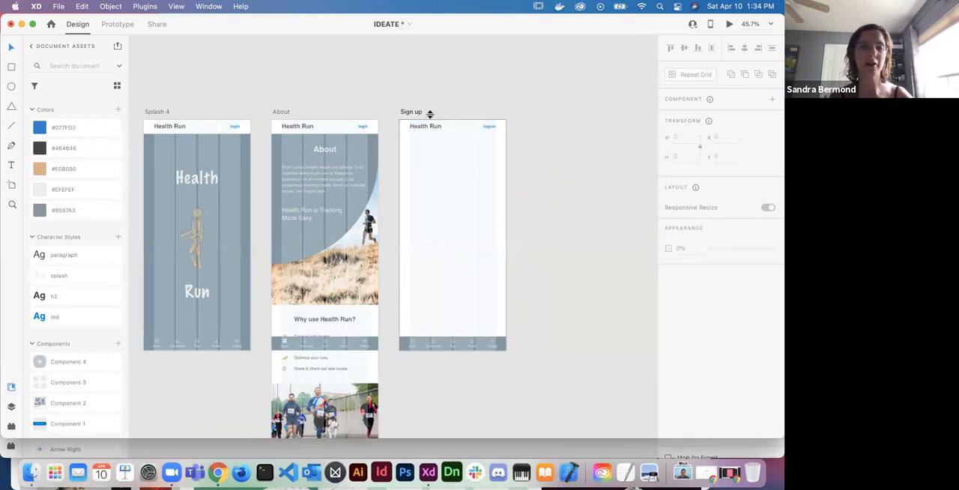
pyautogui.click(435, 215)
pyautogui.hotkey('ctrl', 'v')
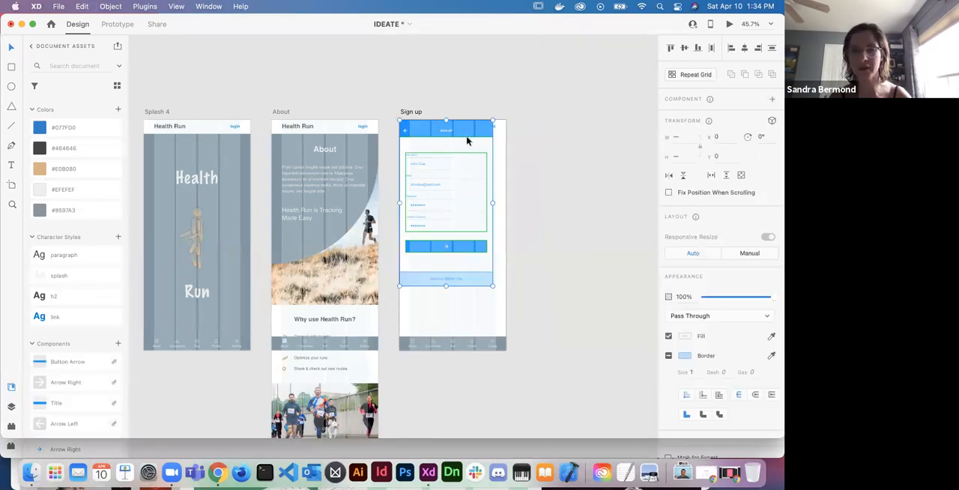
# - Place the pasted sign-up layout directly below the header at Y 56 and enlarge it to the artboard's full width, down to the navigation bar
pyautogui.moveTo(468, 144); pyautogui.dragTo(471, 161)
pyautogui.scroll(2, 538, 173)
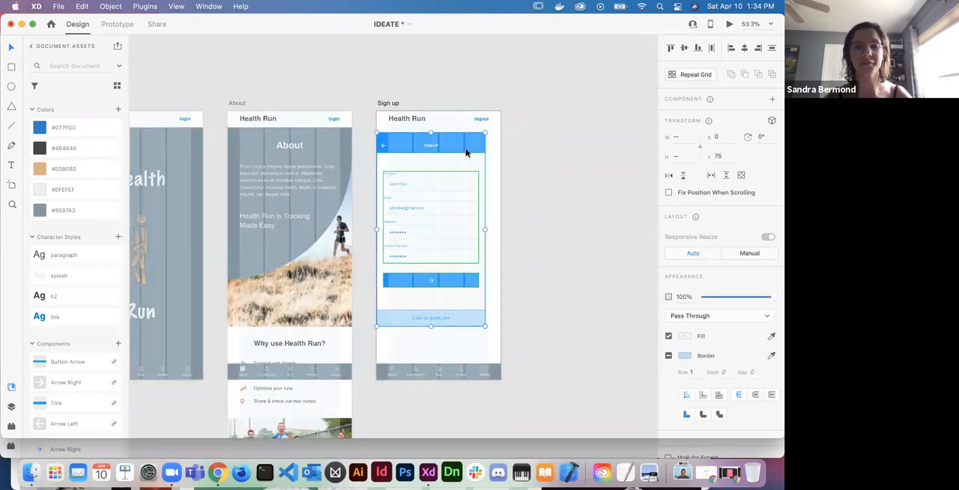
pyautogui.moveTo(466, 150); pyautogui.dragTo(466, 147)
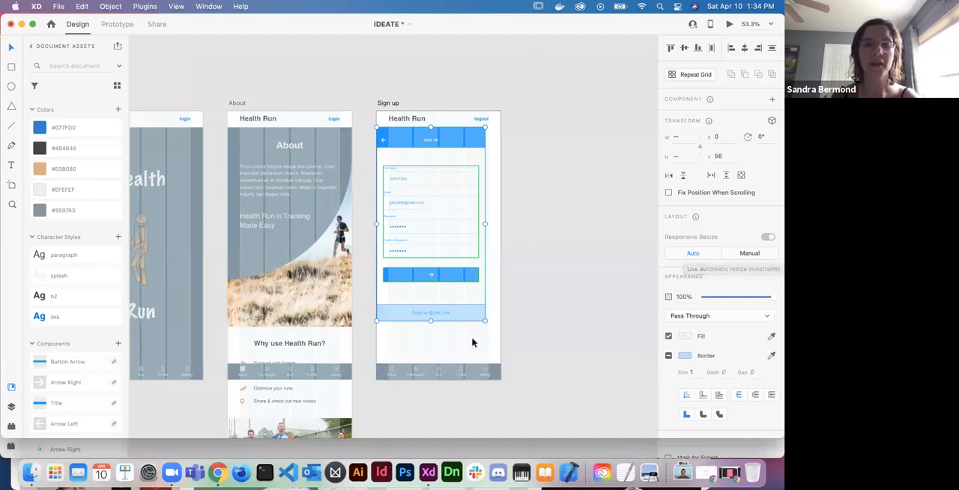
pyautogui.moveTo(485, 320); pyautogui.dragTo(499, 364)
pyautogui.click(528, 323)
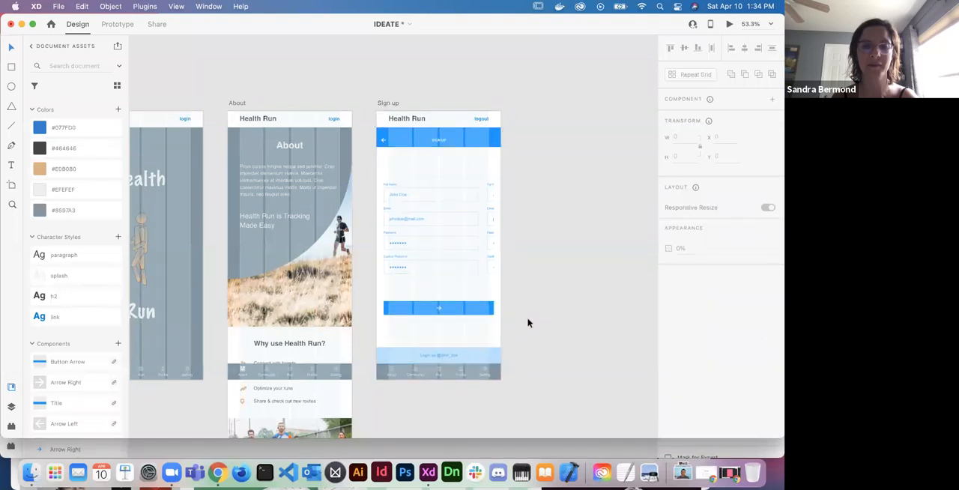
# - Narrow the form fields' repeat grid to 328 wide so only a single column of fields remains
pyautogui.scroll(5, 527, 320)
pyautogui.scroll(3, 528, 320)
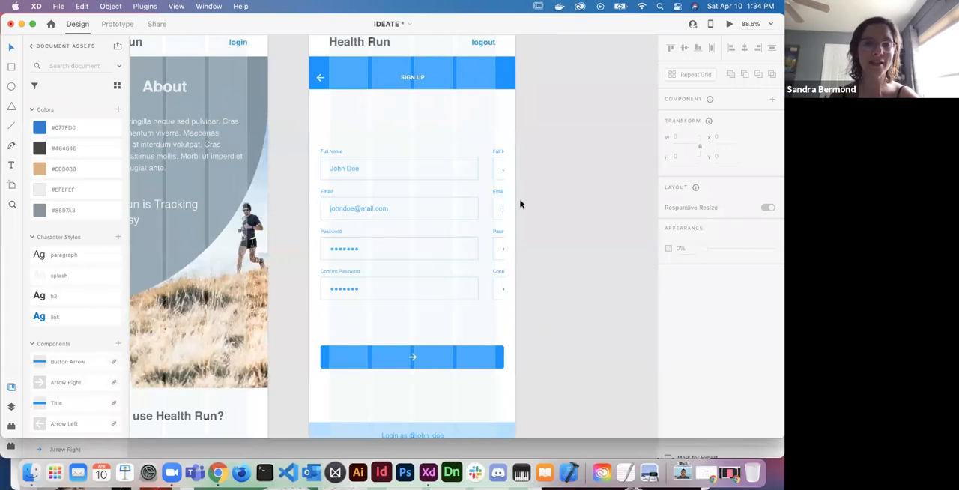
pyautogui.click(466, 180)
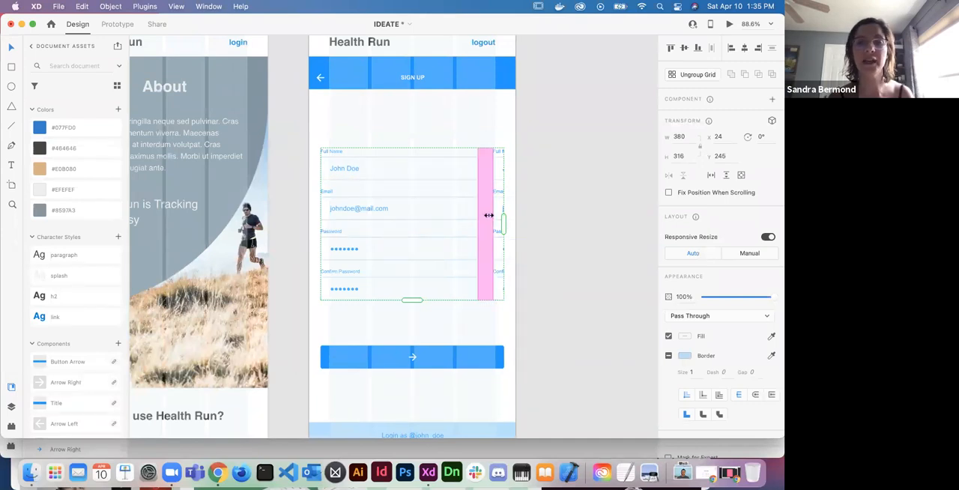
pyautogui.moveTo(502, 224); pyautogui.dragTo(479, 222)
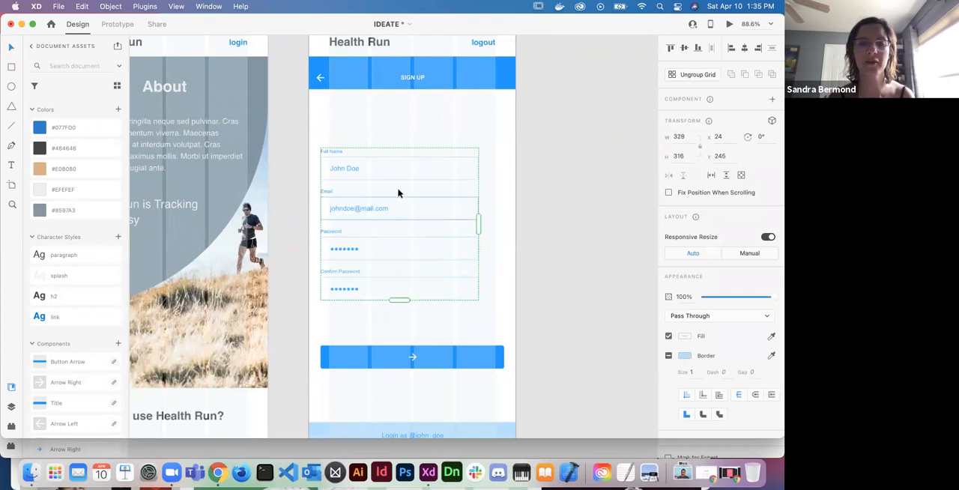
pyautogui.press('Escape')
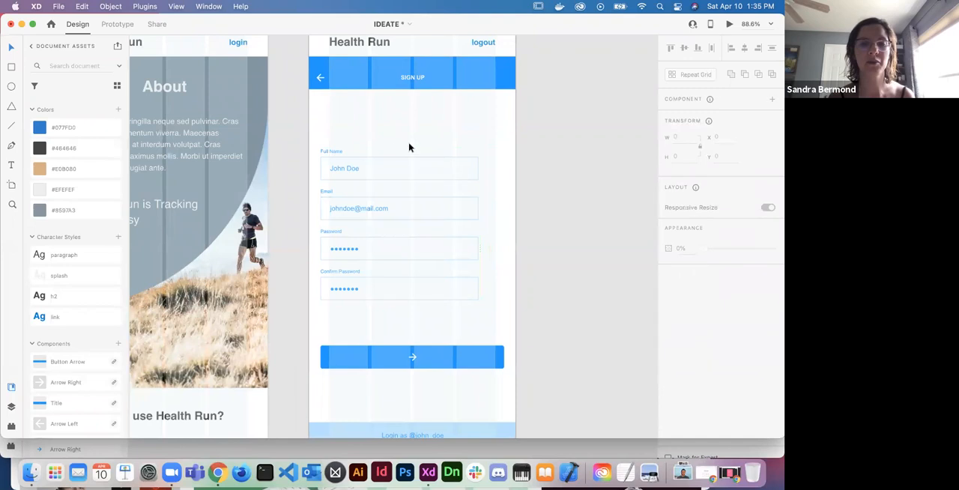
# - Move the form field grid to X 50, Y 207, centring it horizontally on the Sign up artboard
pyautogui.click(401, 155)
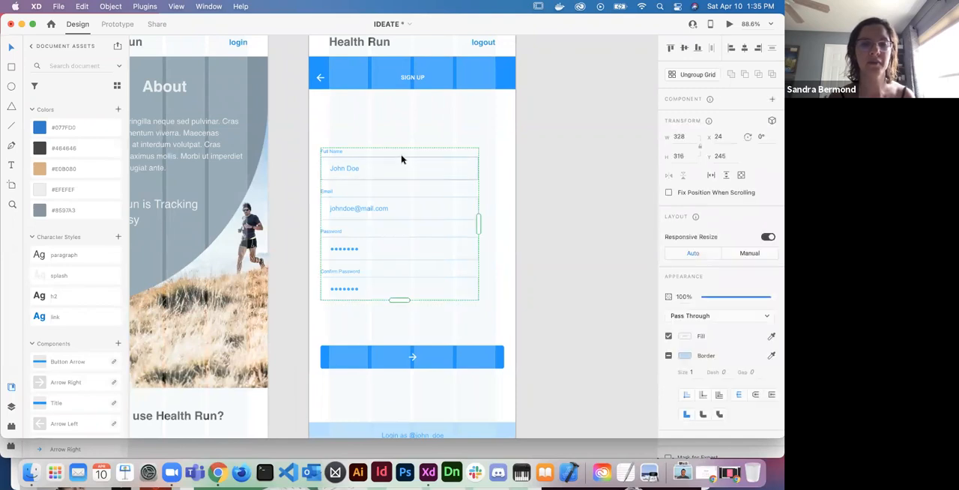
pyautogui.moveTo(413, 158); pyautogui.dragTo(424, 142)
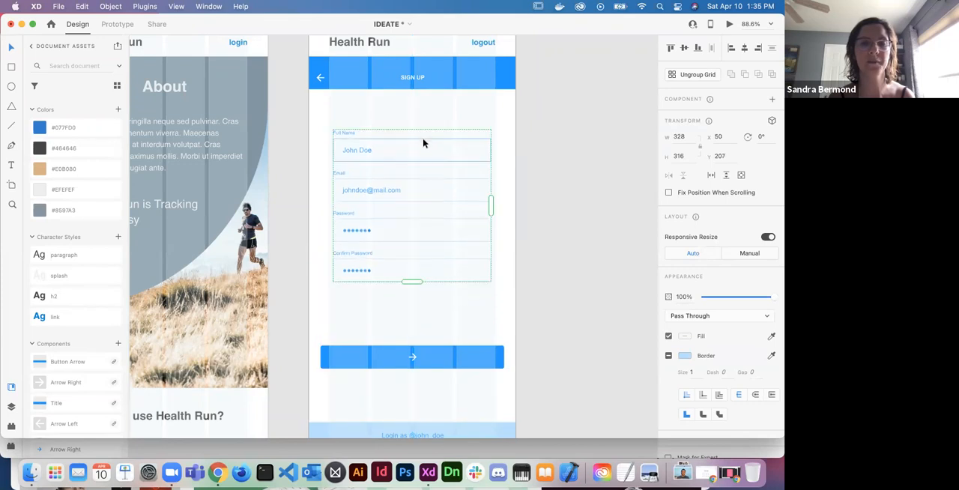
pyautogui.click(525, 229)
# - Delete the linked Button Arrow, Arrow Right, Title and Arrow Left components from the document assets
pyautogui.scroll(3, 525, 227)
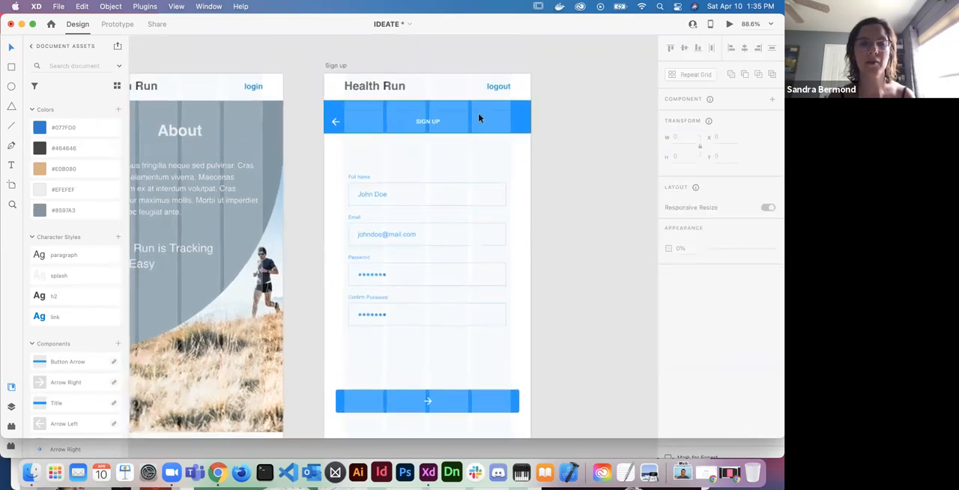
pyautogui.click(479, 118)
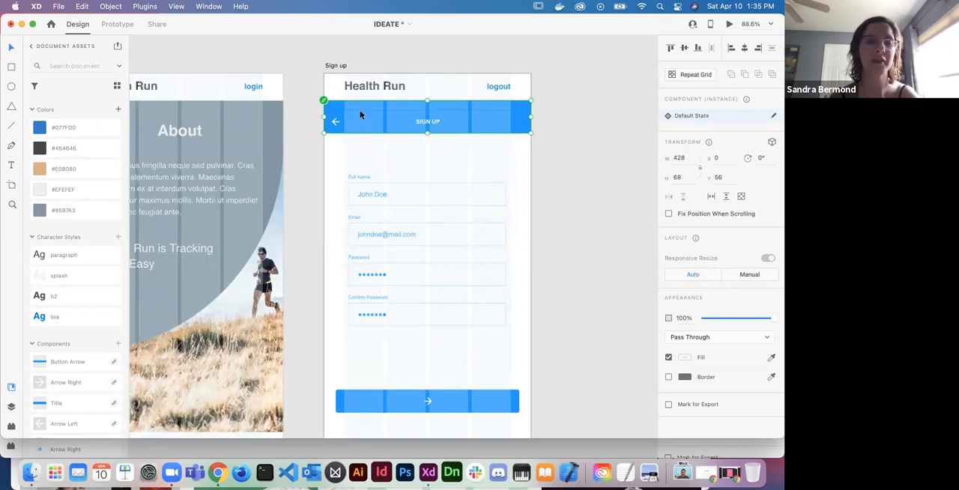
pyautogui.scroll(-3, 94, 399)
pyautogui.scroll(-2, 94, 399)
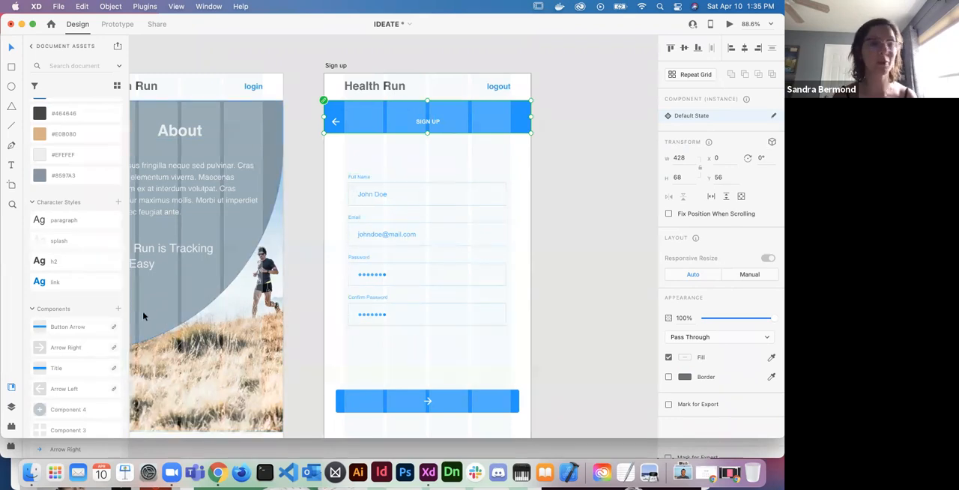
pyautogui.rightClick(92, 330)
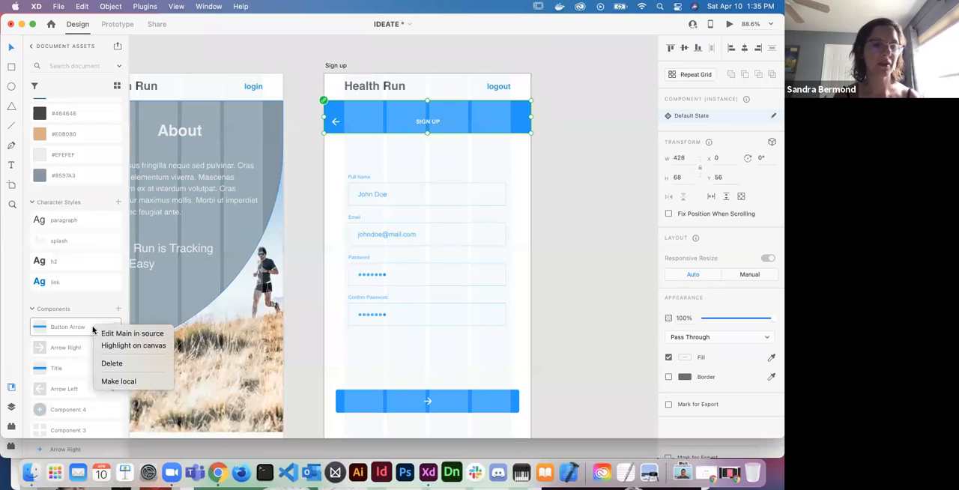
pyautogui.click(105, 363)
pyautogui.rightClick(90, 329)
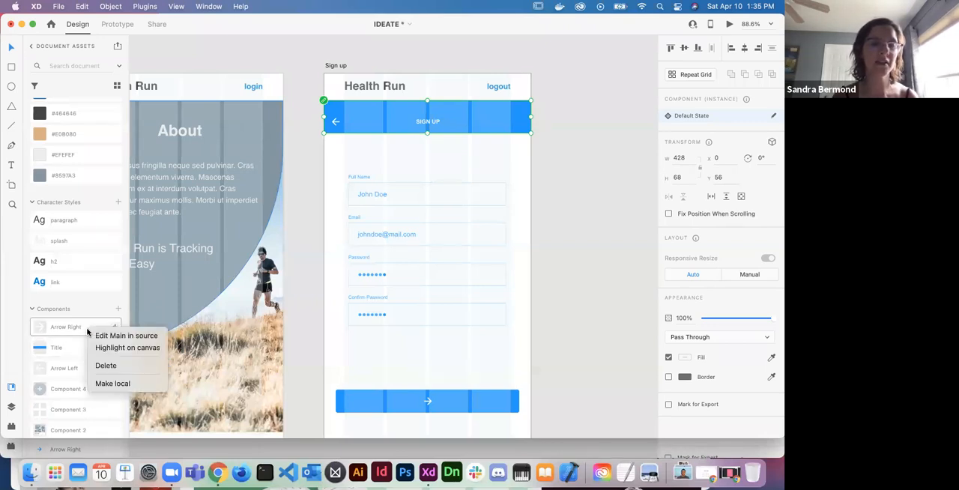
pyautogui.click(109, 365)
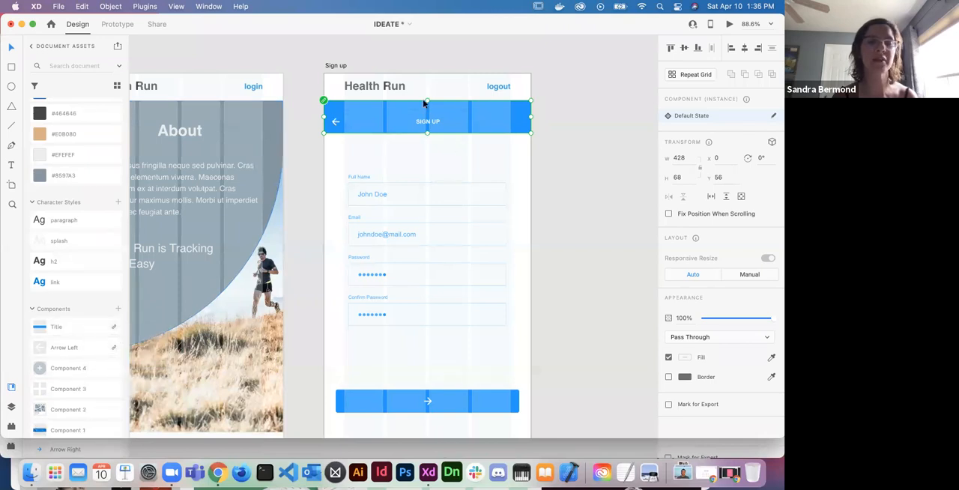
pyautogui.rightClick(81, 329)
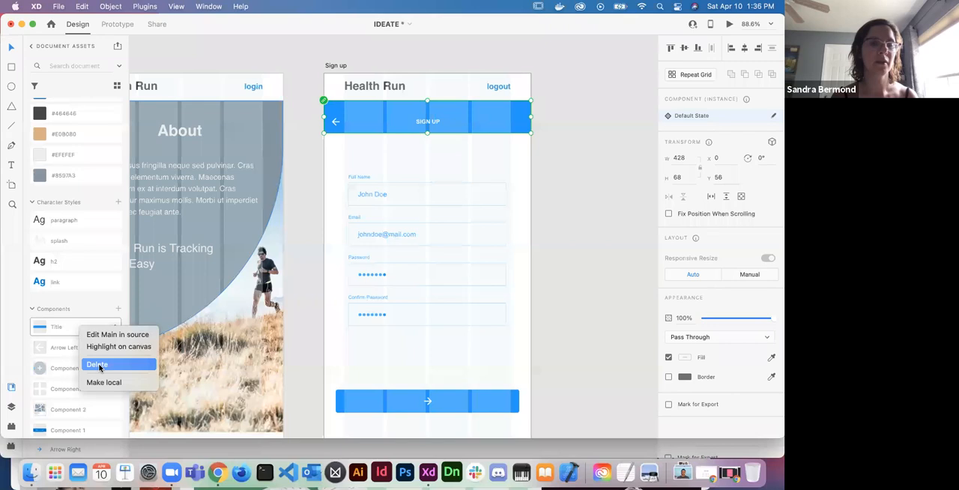
pyautogui.click(98, 365)
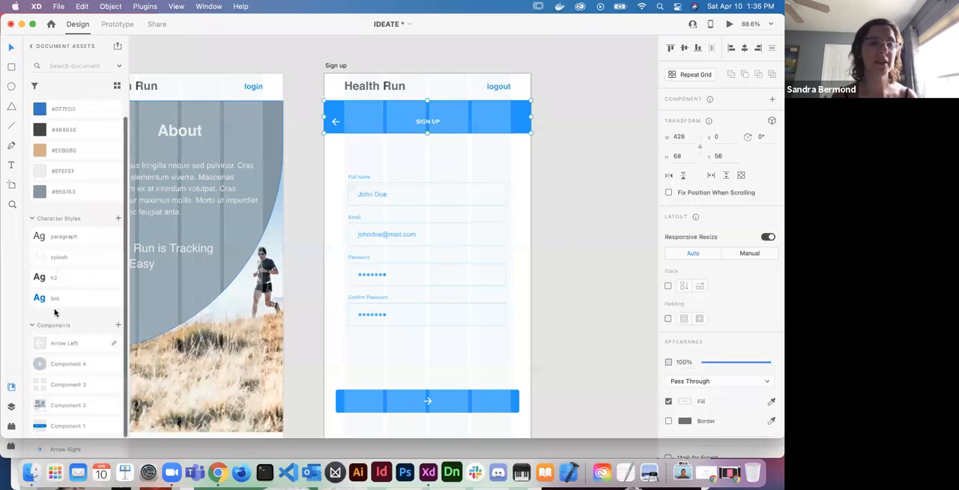
pyautogui.rightClick(72, 346)
pyautogui.click(97, 379)
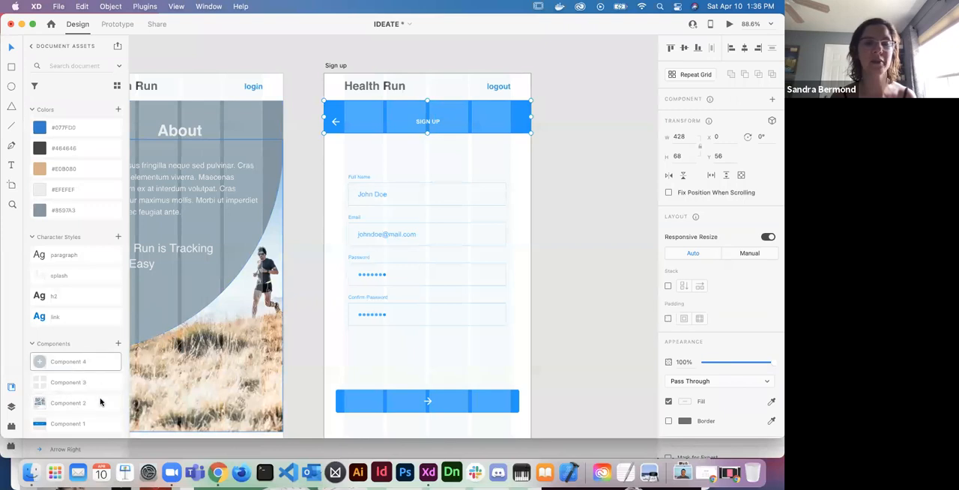
# - Ungroup the blue SIGN UP title bar and delete its 20 px high upper strip
pyautogui.click(560, 158)
pyautogui.click(514, 126)
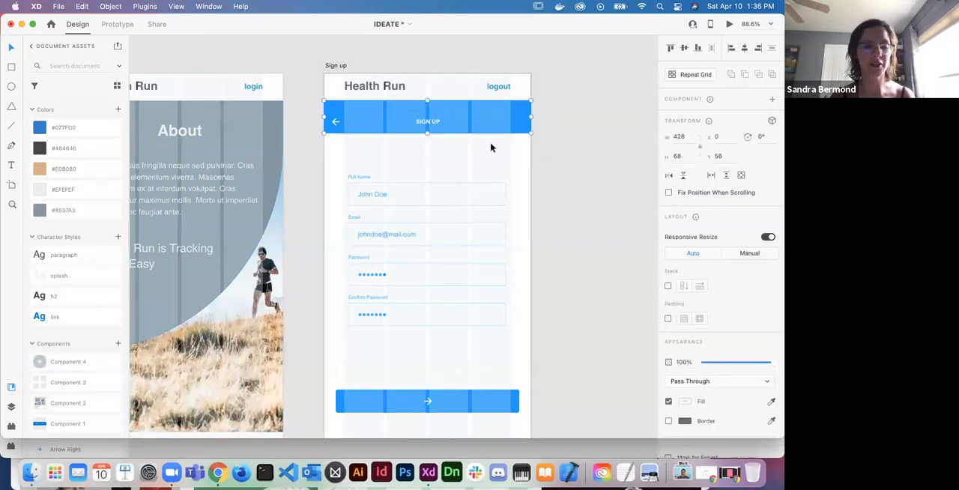
pyautogui.press('super+shift+g')
pyautogui.click(499, 122)
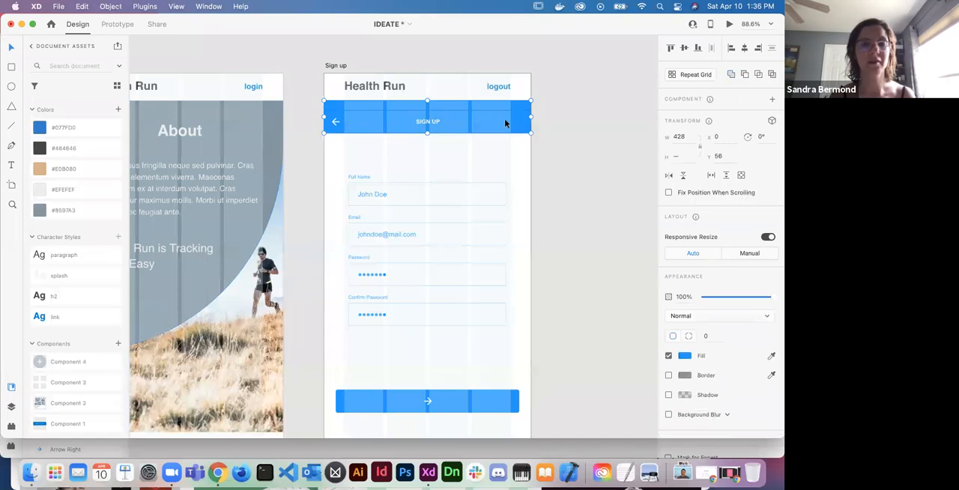
pyautogui.click(565, 160)
pyautogui.click(511, 107)
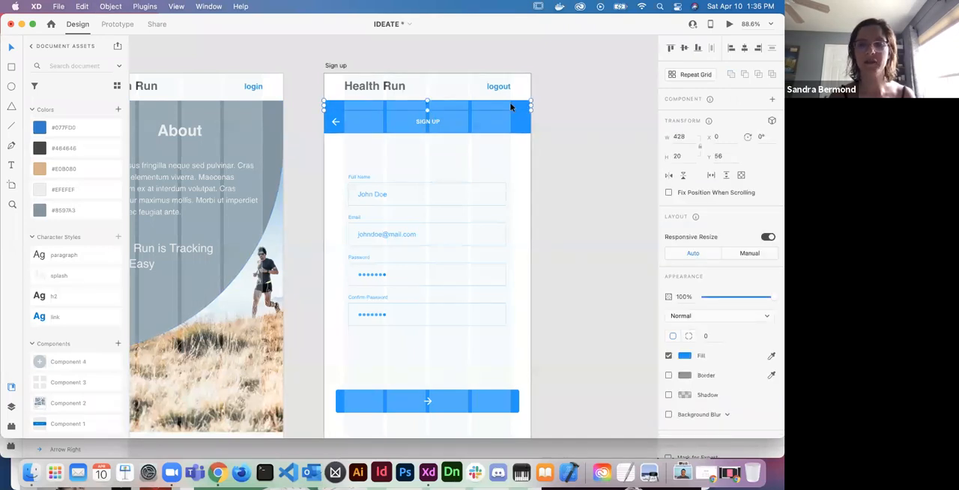
pyautogui.press('Delete')
# - Move the remaining title bar with its SIGN UP text and back arrow up to Y 56, flush with the header
pyautogui.click(516, 124)
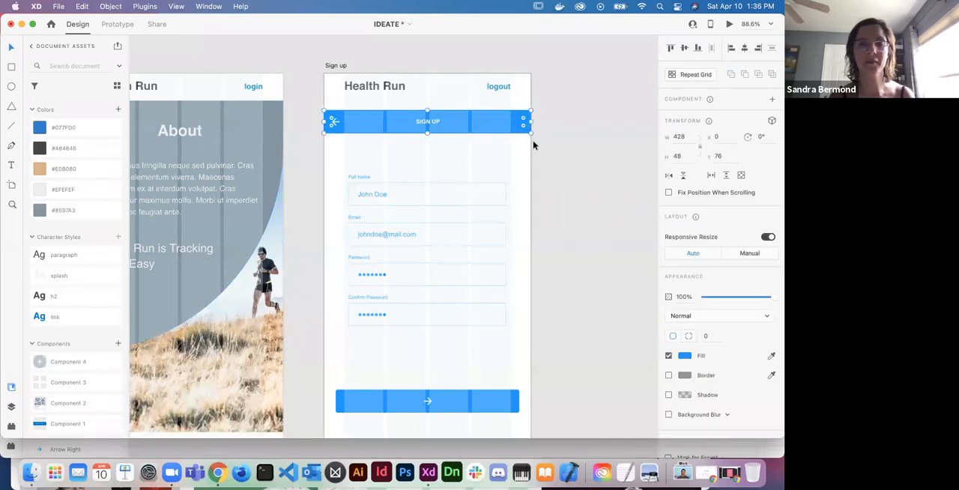
pyautogui.click(562, 127)
pyautogui.click(433, 122)
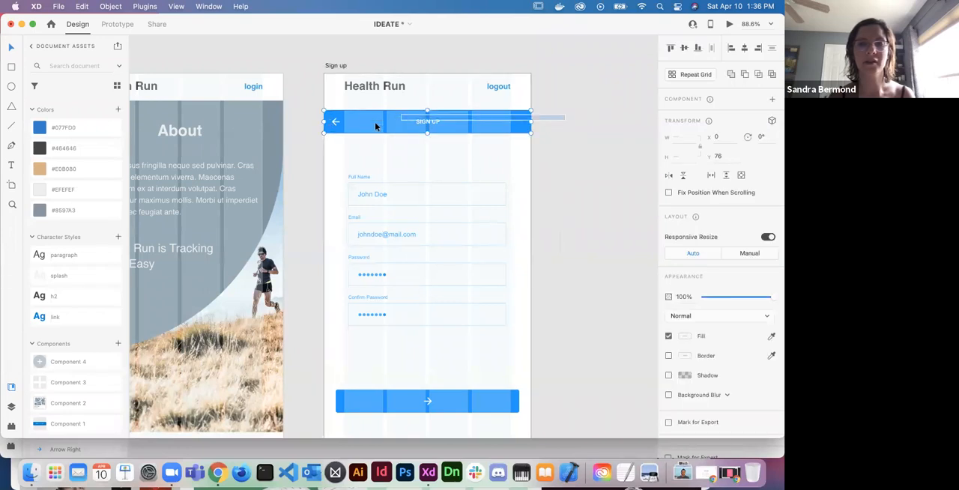
pyautogui.hotkey('shift', 'Up')
pyautogui.hotkey('shift', 'Up')
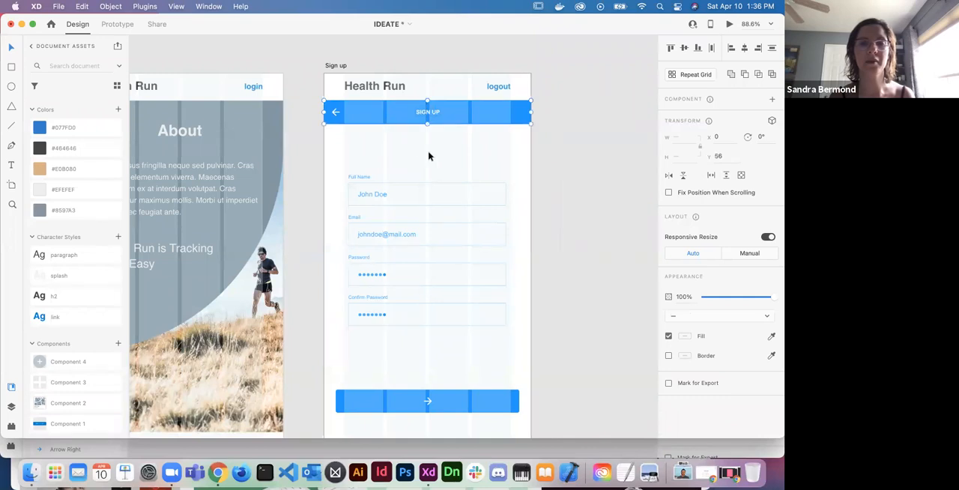
pyautogui.click(431, 154)
pyautogui.scroll(3, 431, 154)
pyautogui.scroll(1, 432, 154)
pyautogui.hscroll(-1, 432, 154)
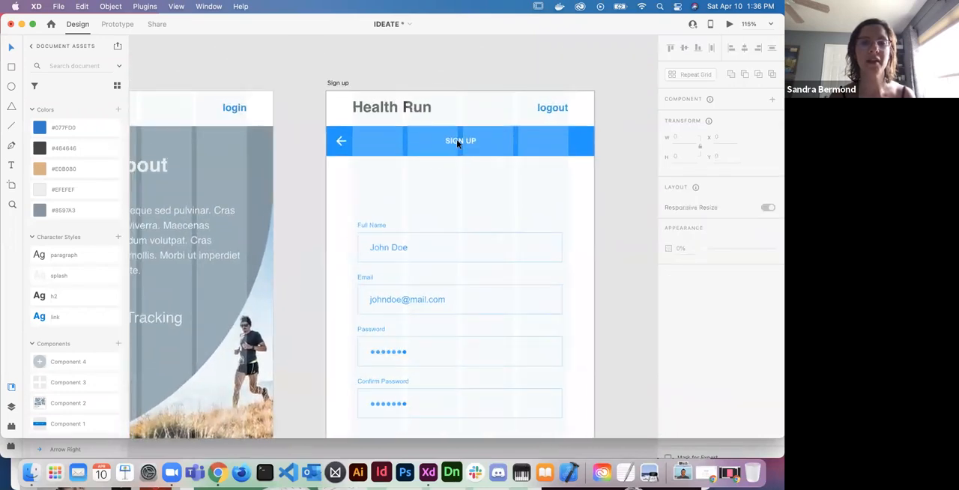
# - Apply the h2 character style and #EFEFEF colour to the SIGN UP text, and centre it in the title bar at Y 68
pyautogui.click(463, 145)
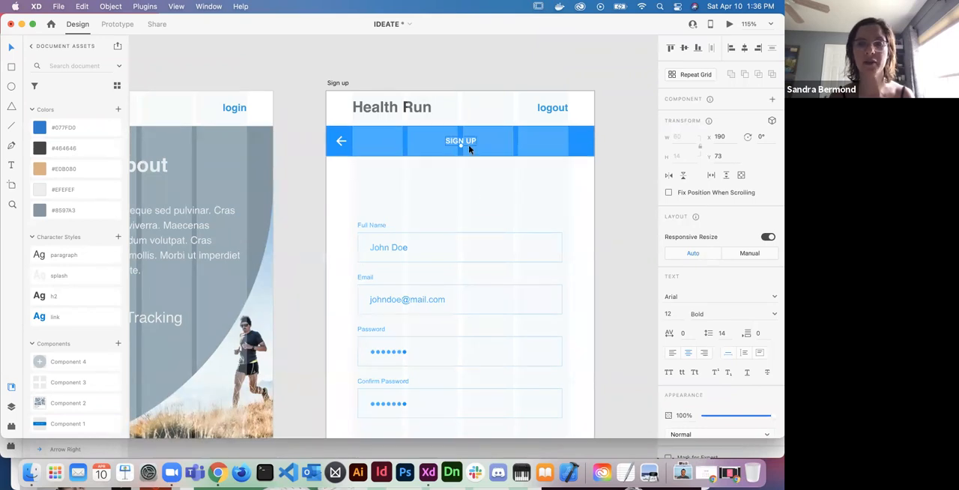
pyautogui.click(772, 298)
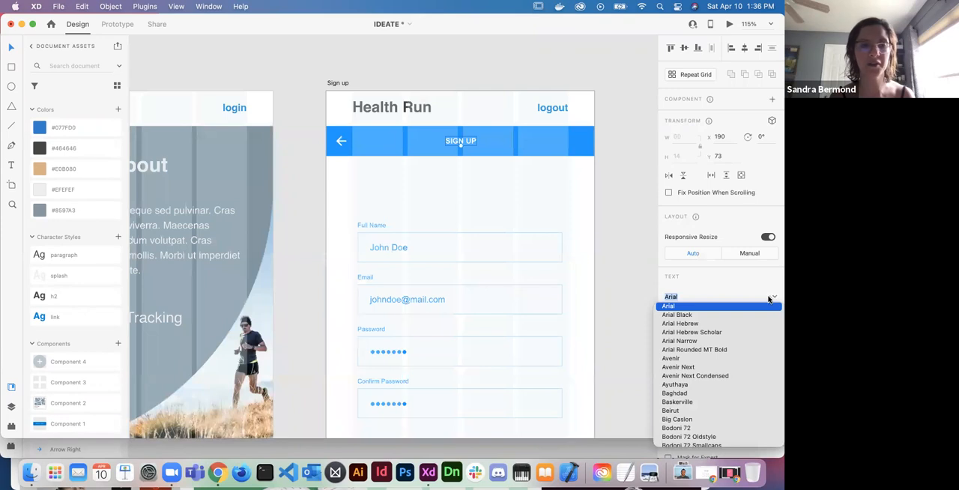
pyautogui.click(90, 83)
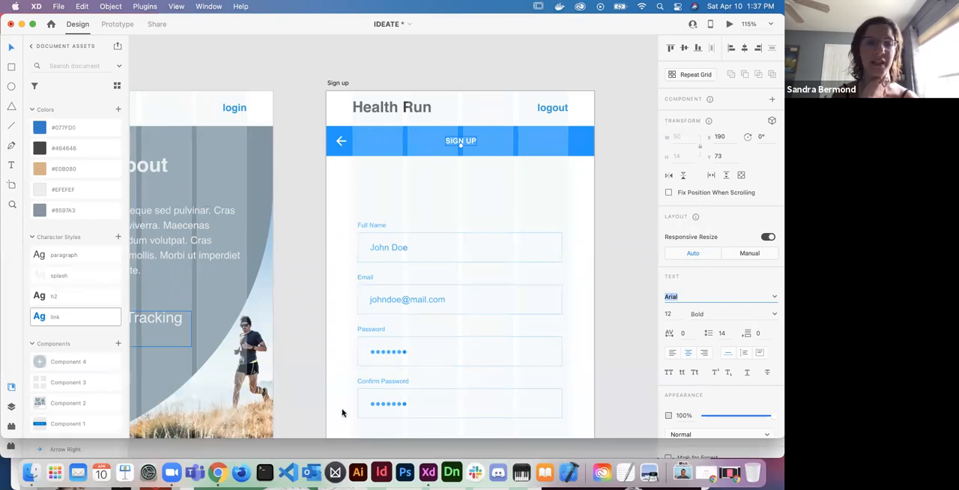
pyautogui.click(65, 299)
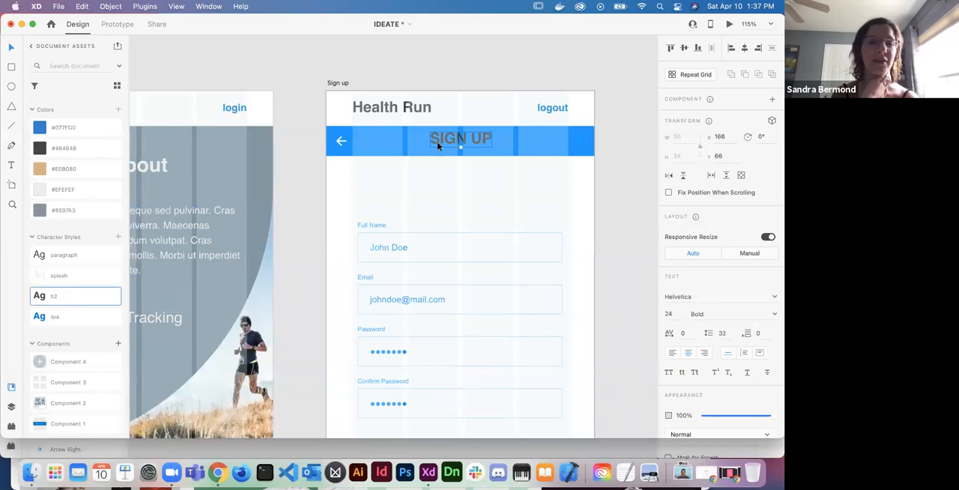
pyautogui.click(97, 191)
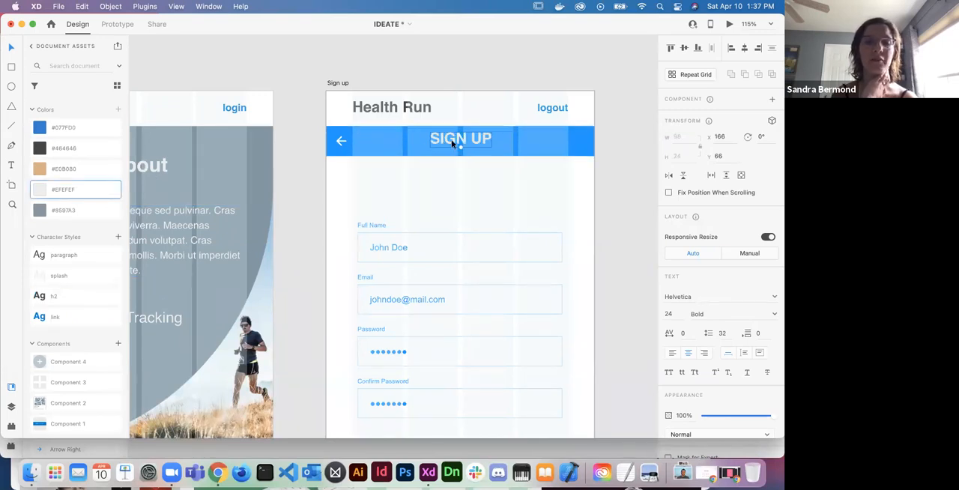
pyautogui.moveTo(452, 143); pyautogui.dragTo(451, 145)
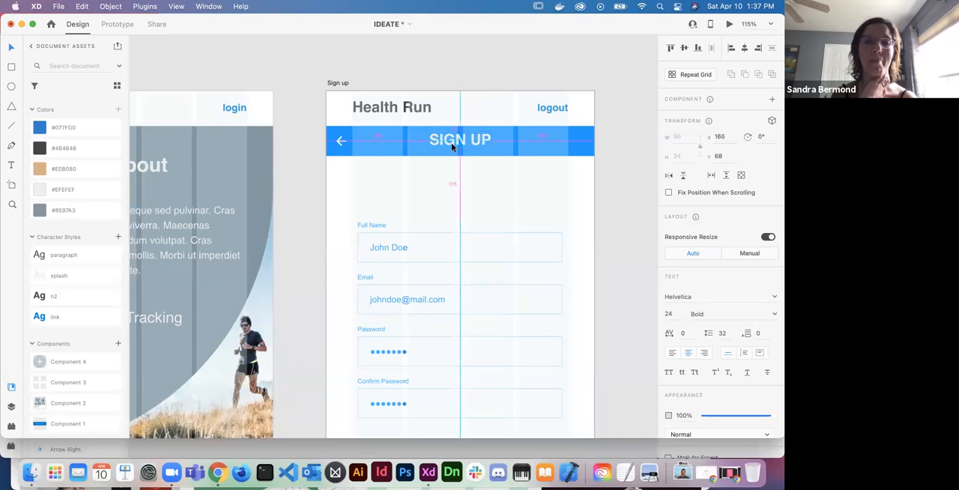
# - Fill the title bar behind the SIGN UP text with the blue #077FD0 document colour
pyautogui.click(338, 141)
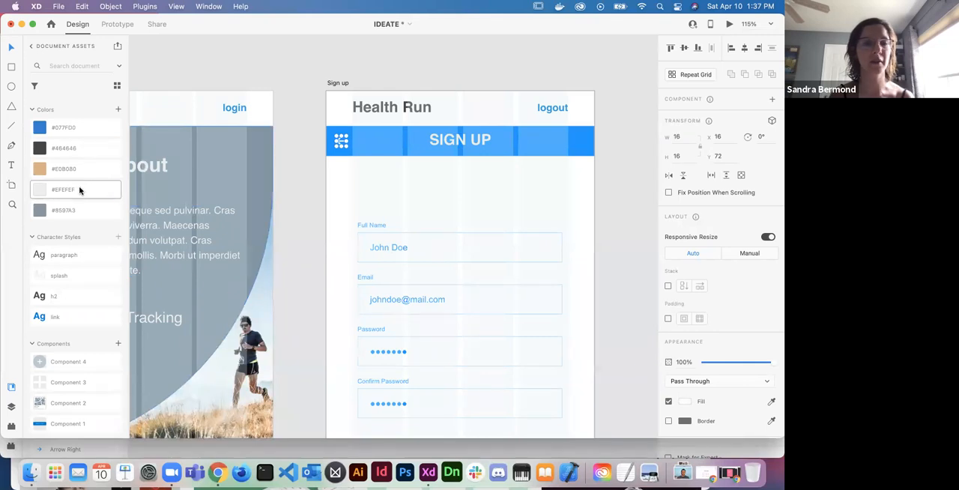
pyautogui.click(367, 143)
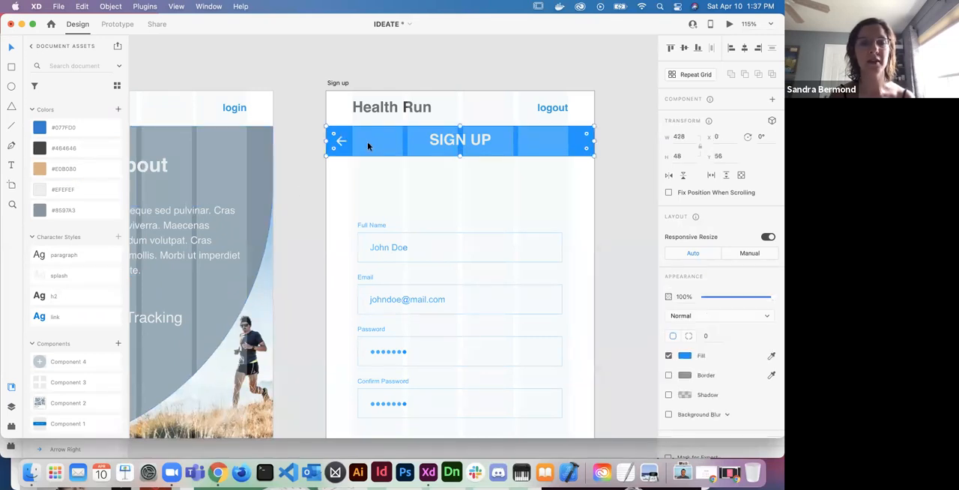
pyautogui.click(61, 133)
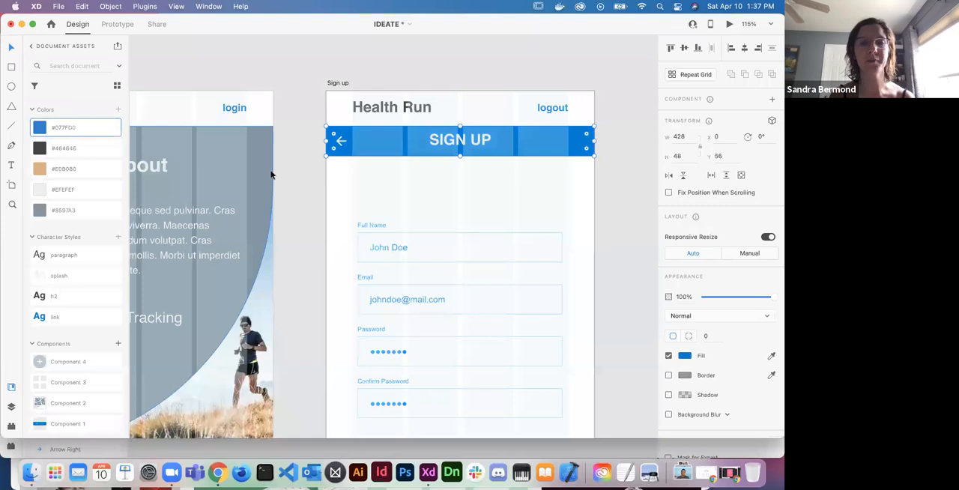
pyautogui.click(493, 196)
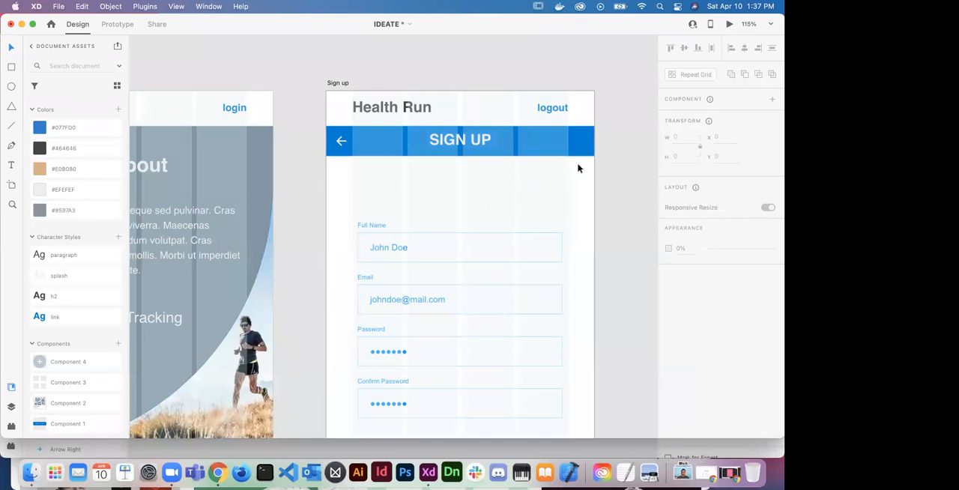
pyautogui.scroll(-3, 590, 180)
pyautogui.scroll(-5, 591, 180)
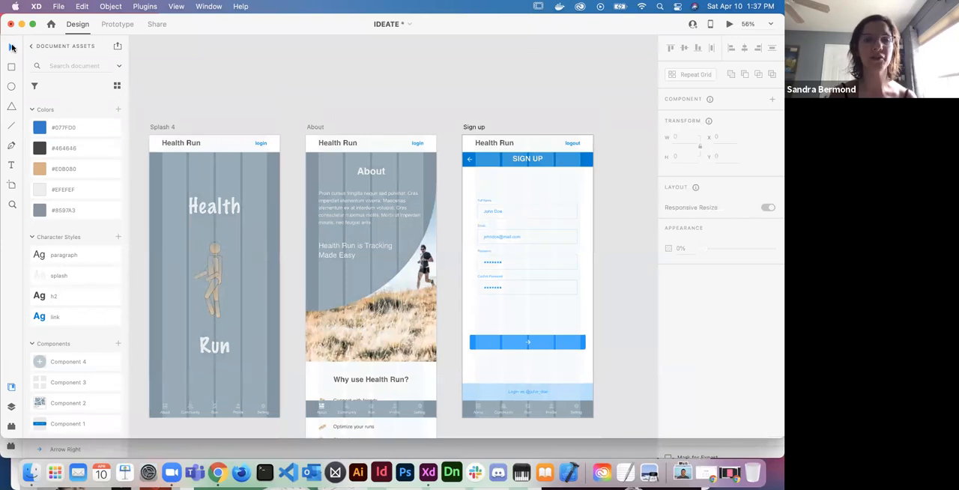
pyautogui.moveTo(616, 167); pyautogui.dragTo(455, 392)
pyautogui.moveTo(592, 401)
pyautogui.mouseDown()
pyautogui.moveTo(550, 360)
pyautogui.moveTo(637, 386)
pyautogui.moveTo(591, 399)
pyautogui.mouseUp()
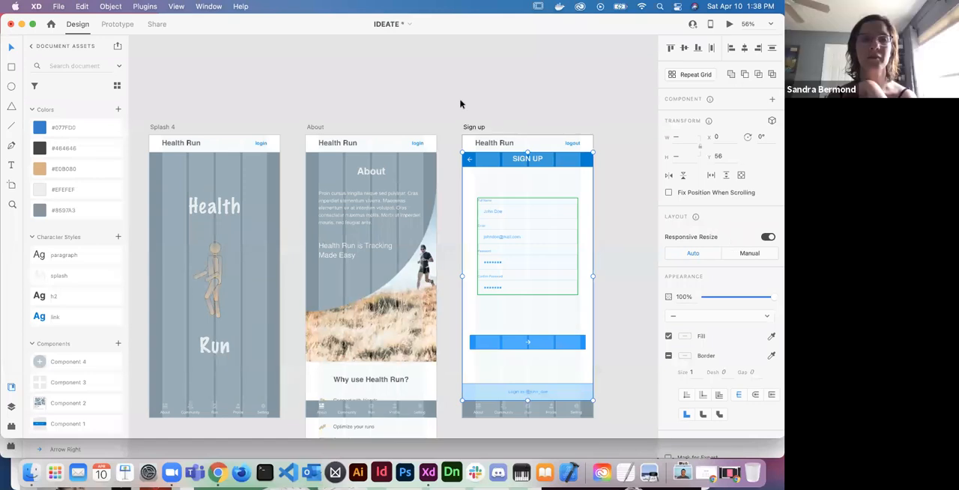
pyautogui.click(217, 6)
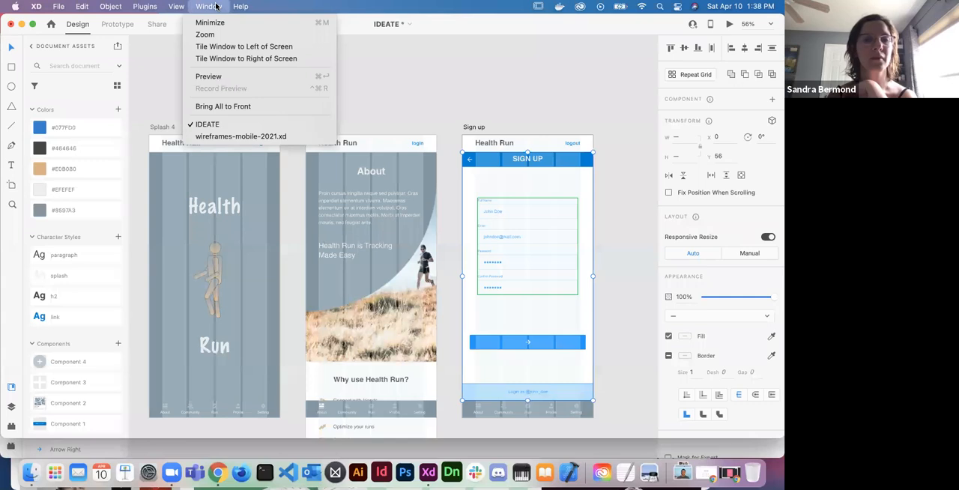
pyautogui.moveTo(175, 6)
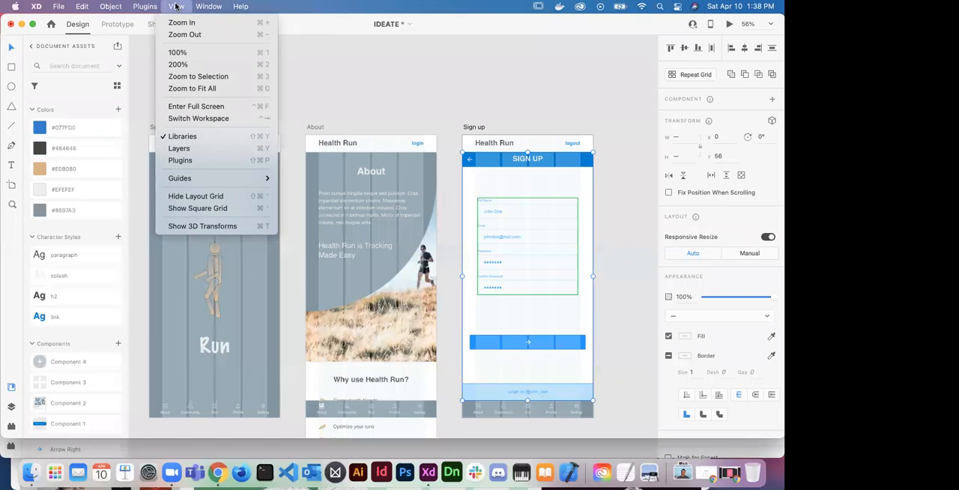
pyautogui.moveTo(209, 6)
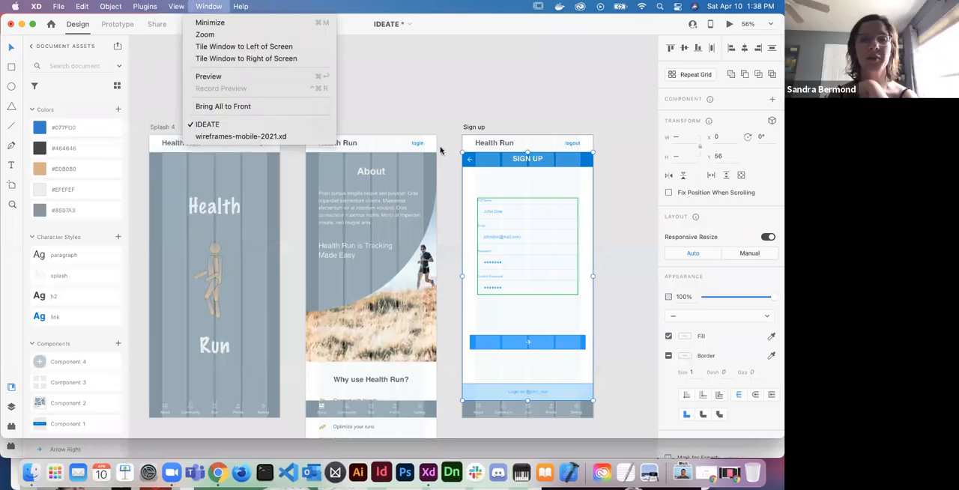
pyautogui.moveTo(132, 6)
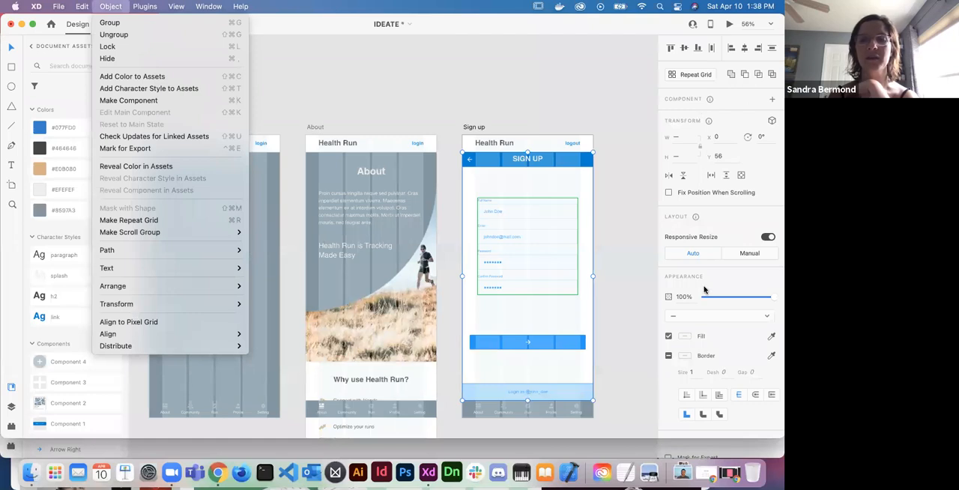
pyautogui.click(716, 234)
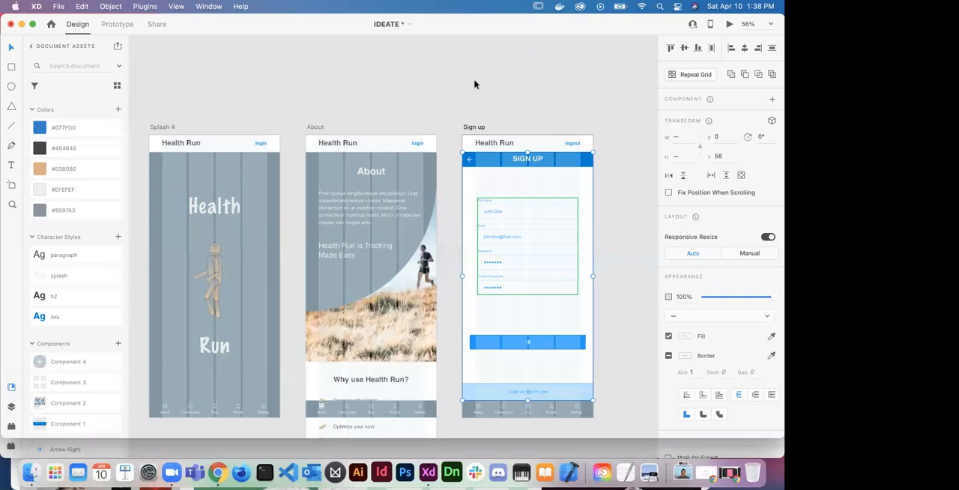
pyautogui.click(176, 6)
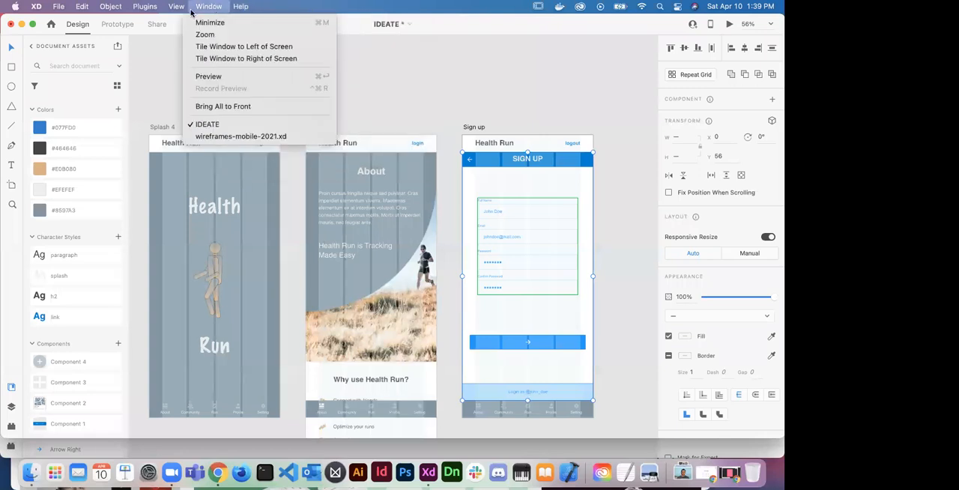
pyautogui.moveTo(177, 6)
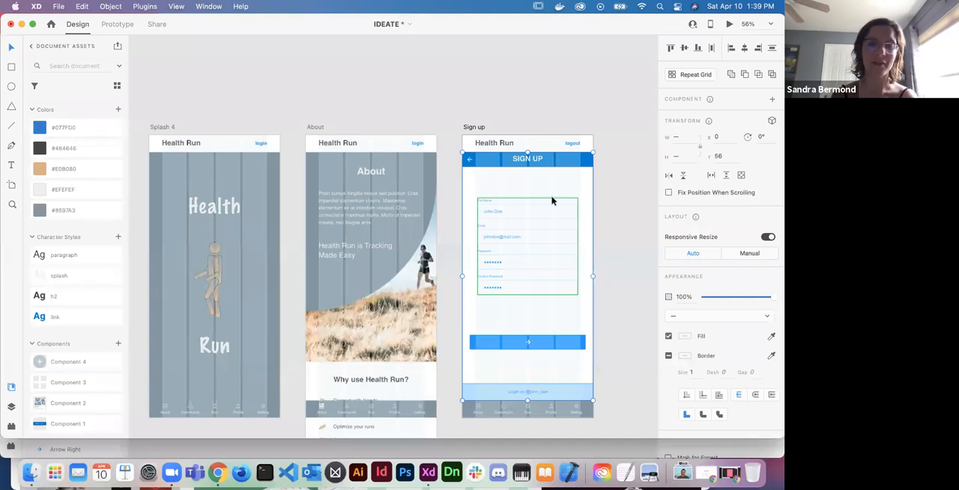
pyautogui.click(607, 218)
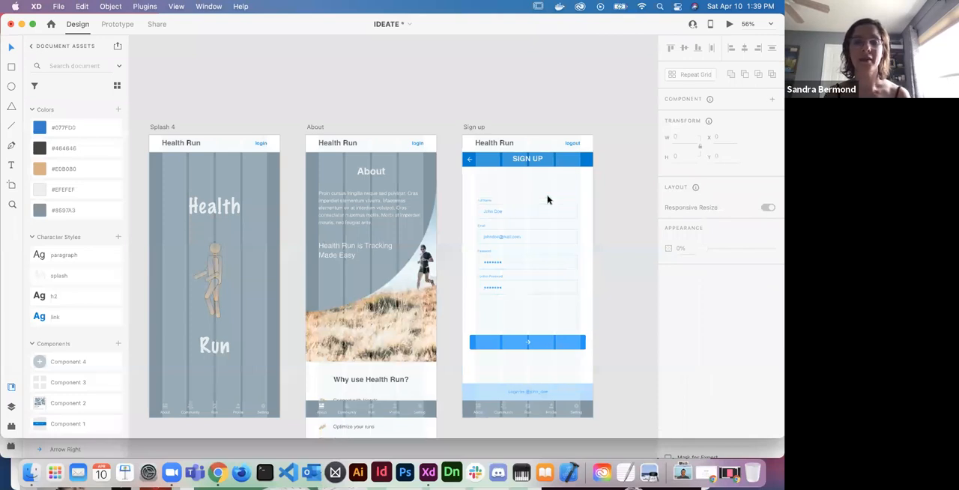
# - Fill the title bar behind the SIGN UP text with the grey #8597A3 document colour
pyautogui.scroll(3, 547, 198)
pyautogui.scroll(1, 547, 199)
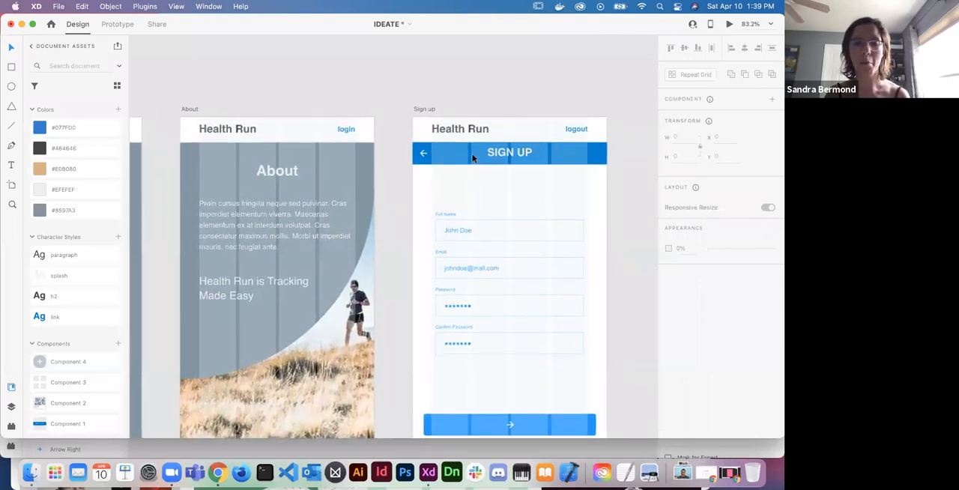
pyautogui.click(525, 158)
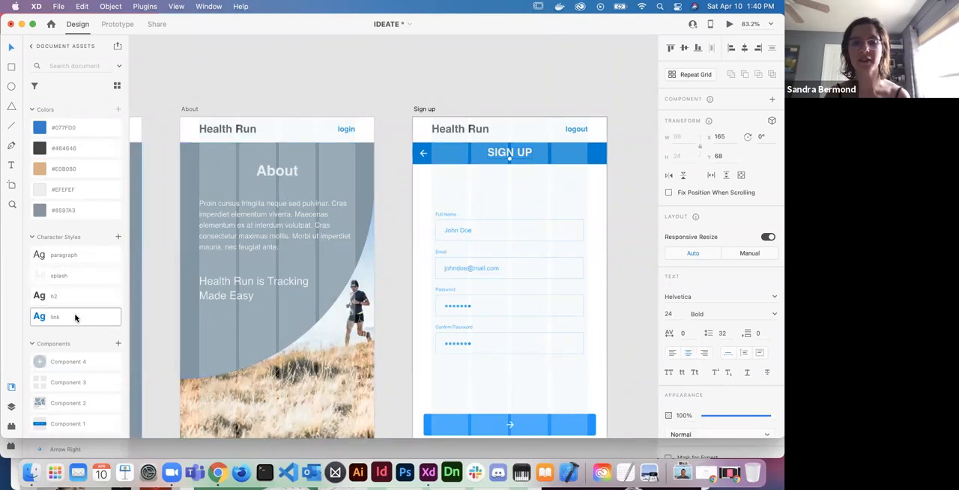
pyautogui.click(450, 152)
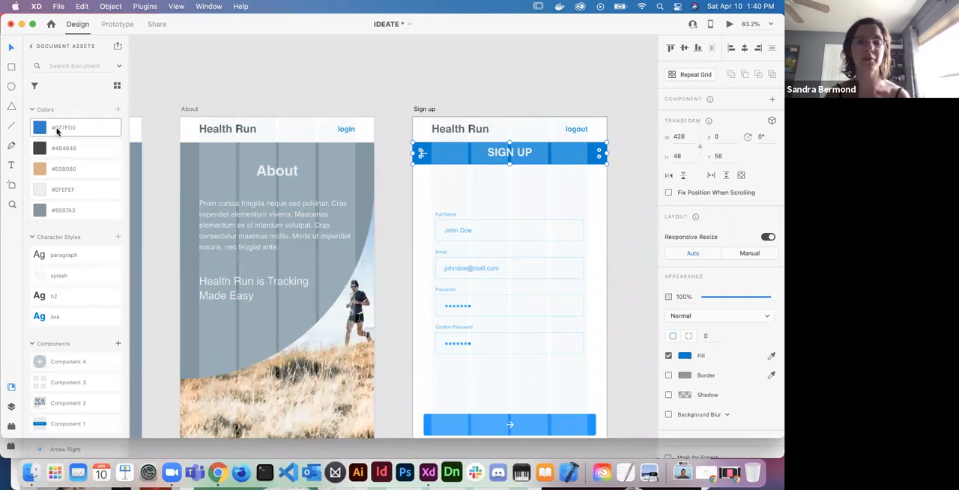
pyautogui.click(64, 212)
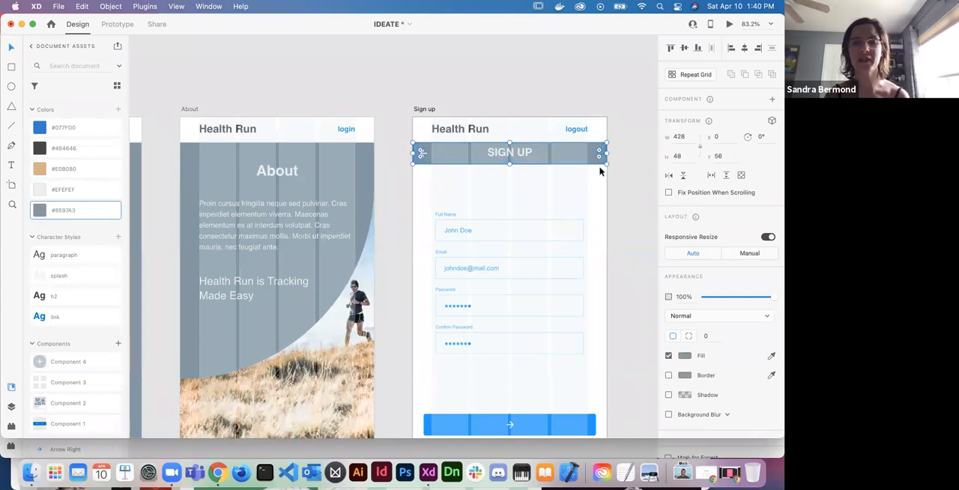
# - Try to select the Full Name and Email labels together inside the form's repeat grid
pyautogui.scroll(-3, 496, 173)
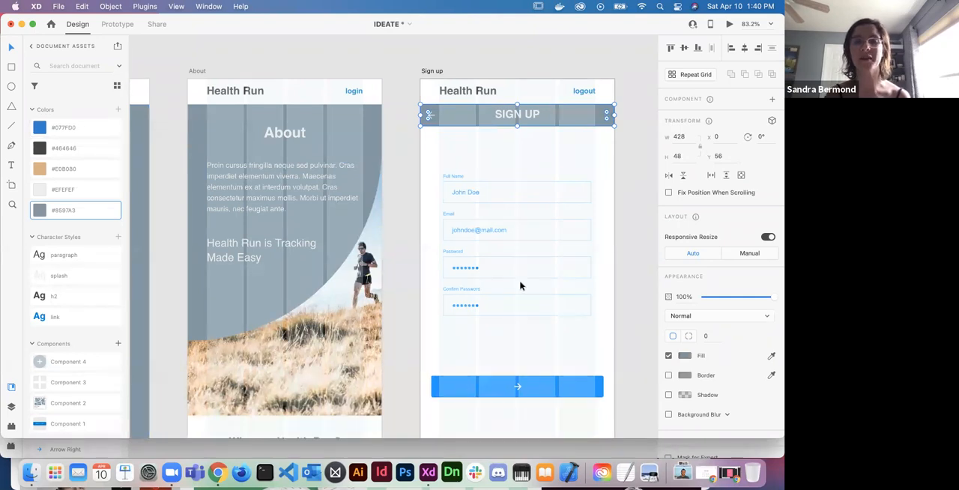
pyautogui.scroll(5, 521, 285)
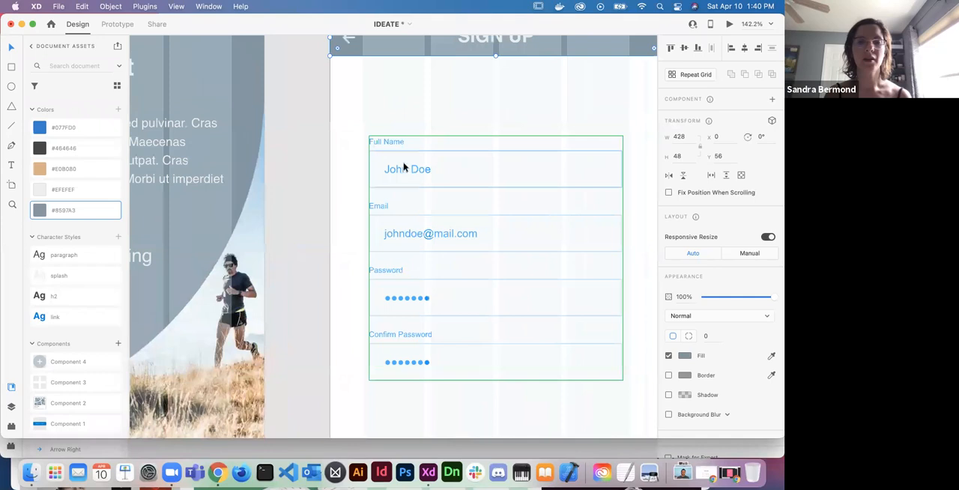
pyautogui.click(399, 153)
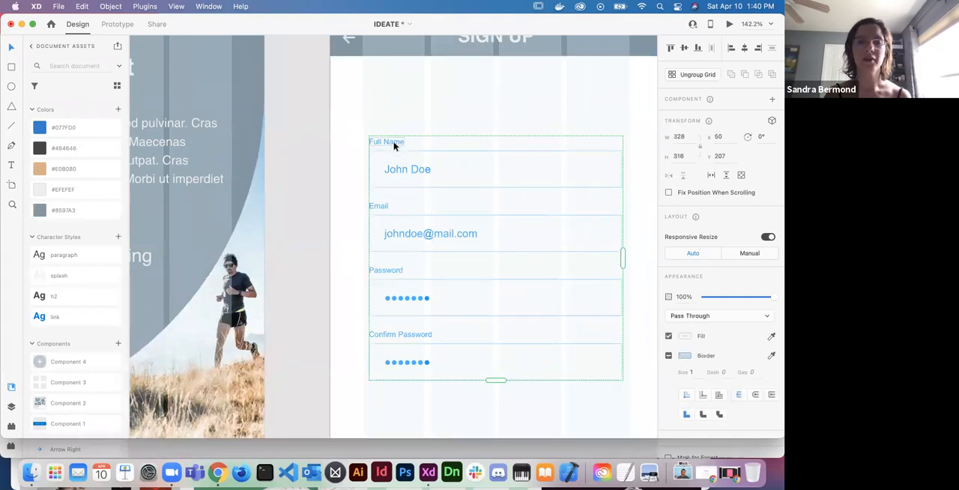
pyautogui.doubleClick(394, 146)
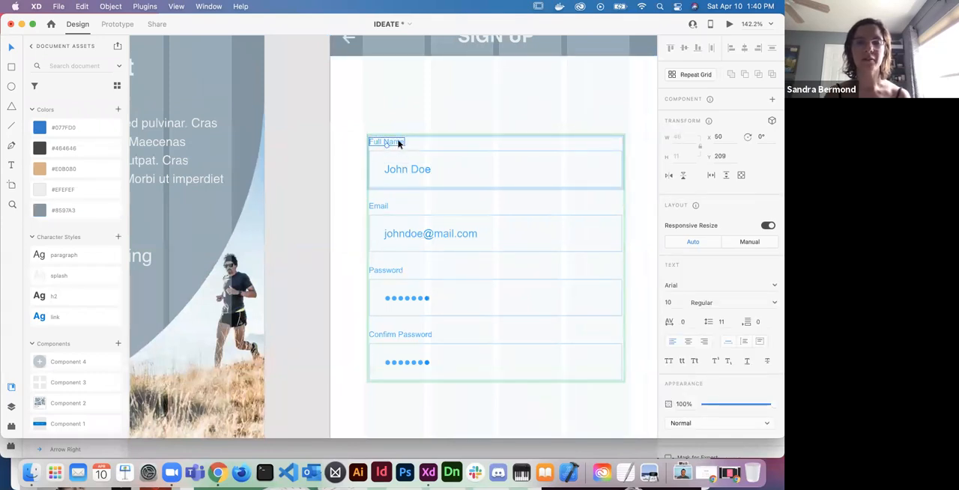
pyautogui.click(401, 121)
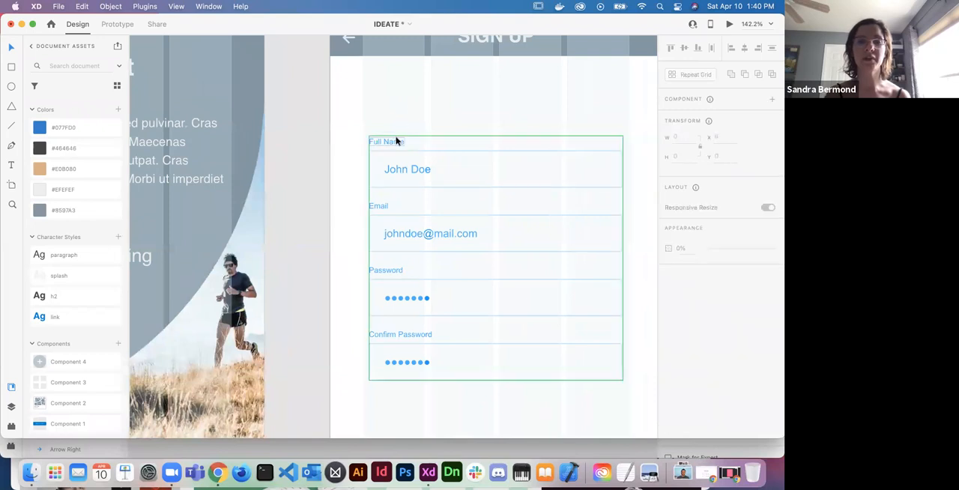
pyautogui.click(396, 144)
pyautogui.doubleClick(396, 145)
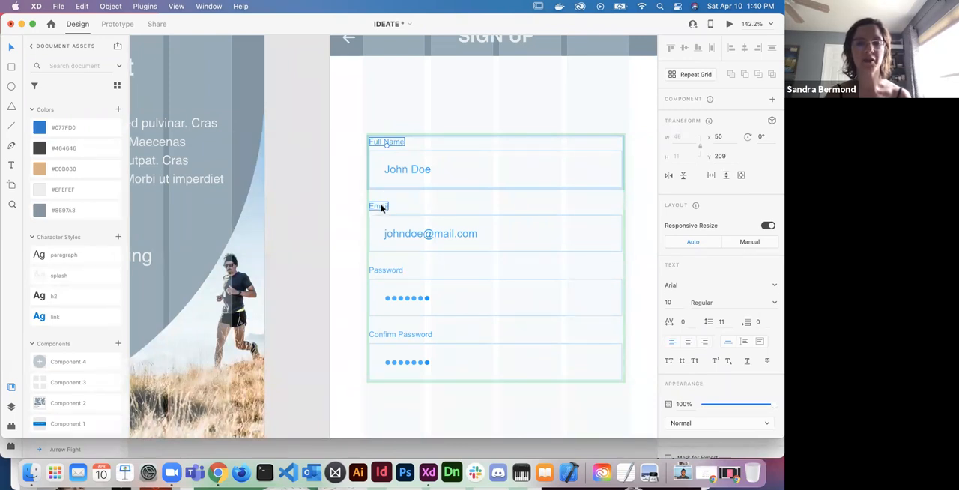
pyautogui.press('Escape')
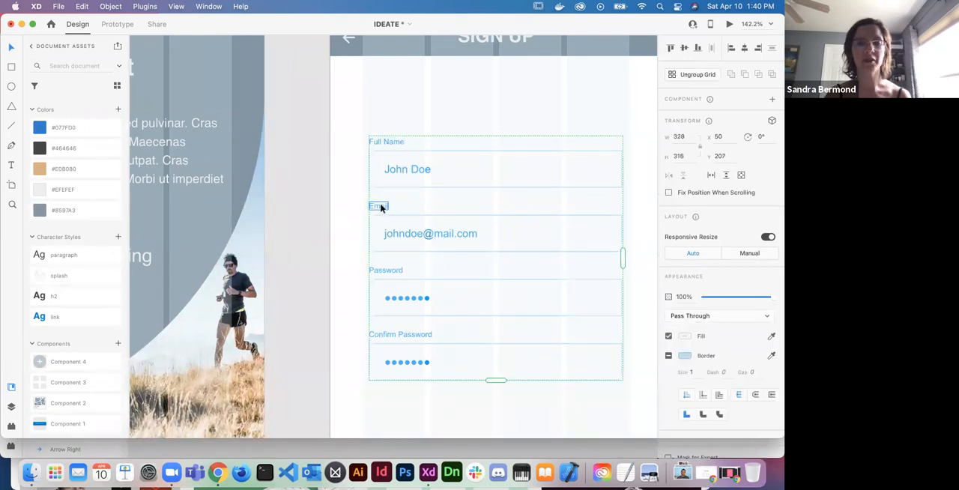
pyautogui.doubleClick(392, 144)
pyautogui.press('alt')
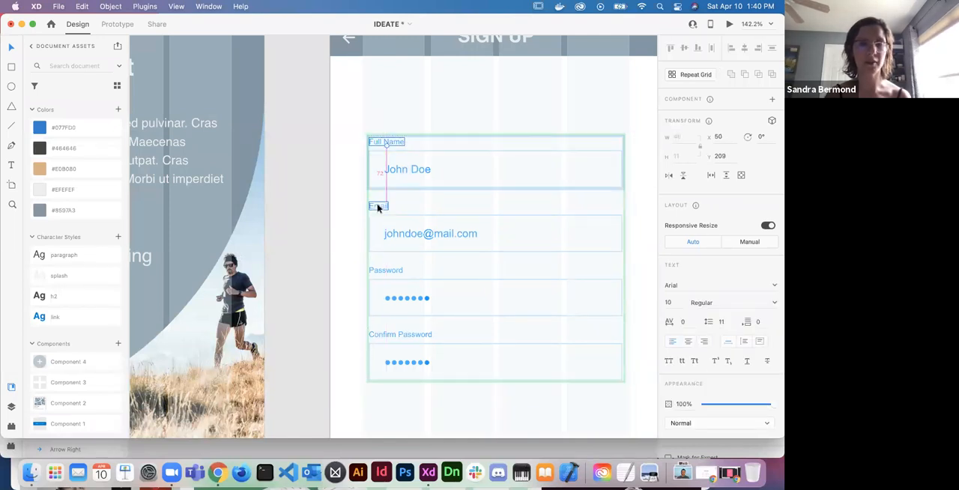
pyautogui.click(377, 207)
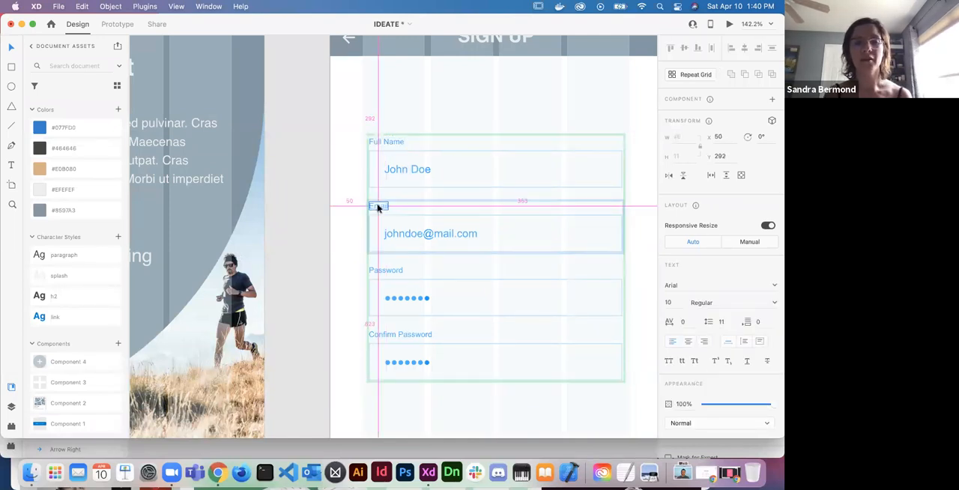
pyautogui.click(387, 145)
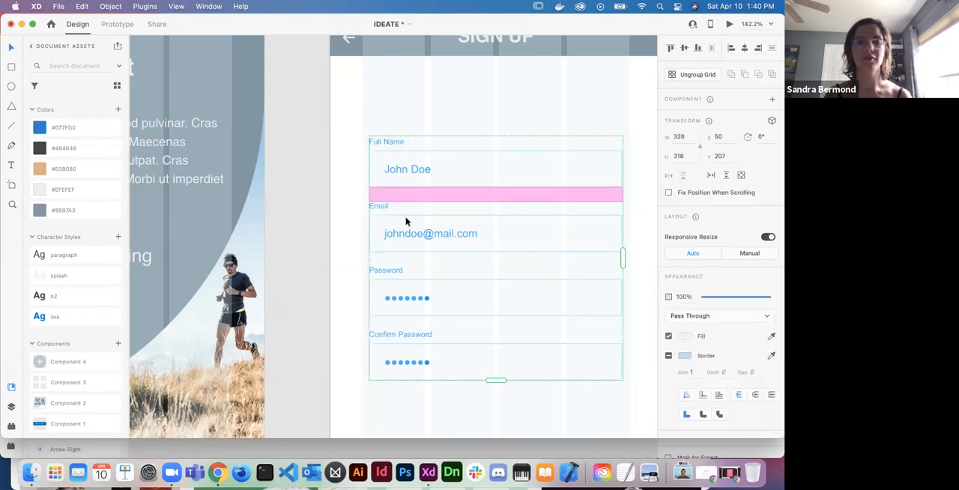
pyautogui.click(398, 128)
pyautogui.doubleClick(397, 145)
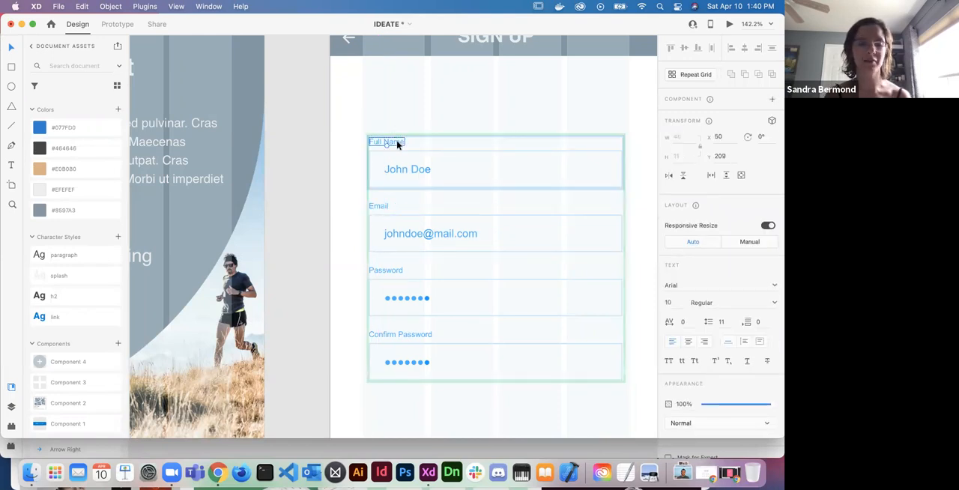
pyautogui.press('alt')
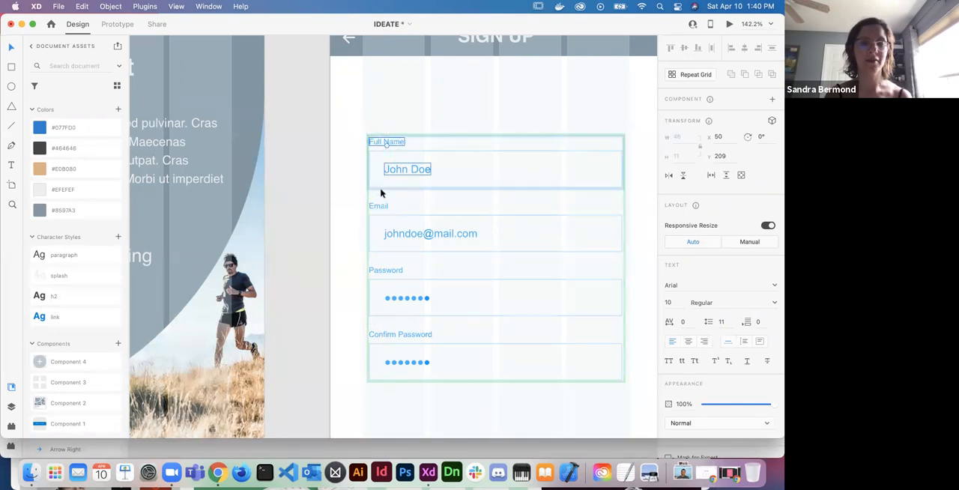
pyautogui.press('Escape')
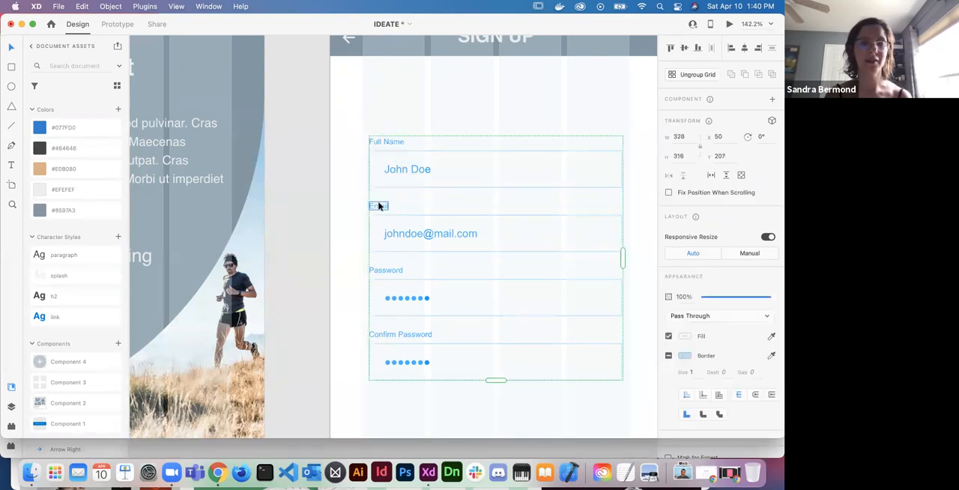
pyautogui.doubleClick(386, 142)
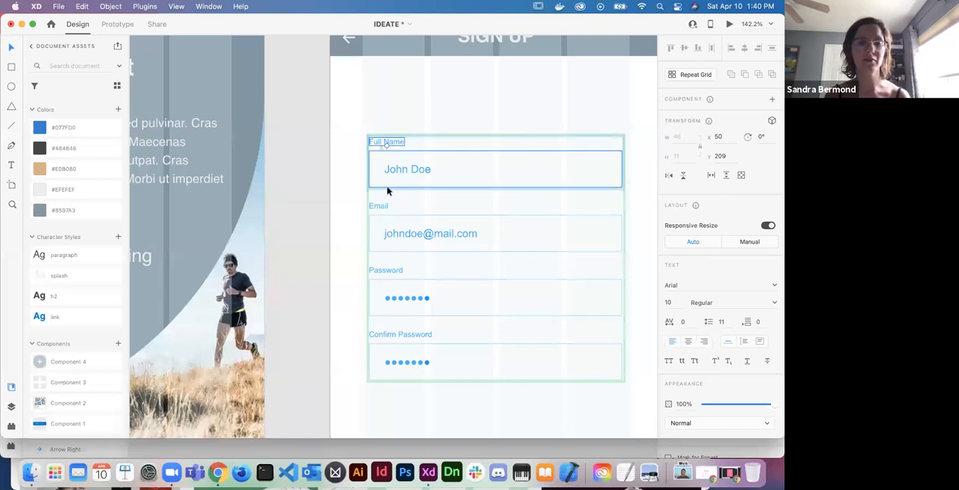
pyautogui.press('Escape')
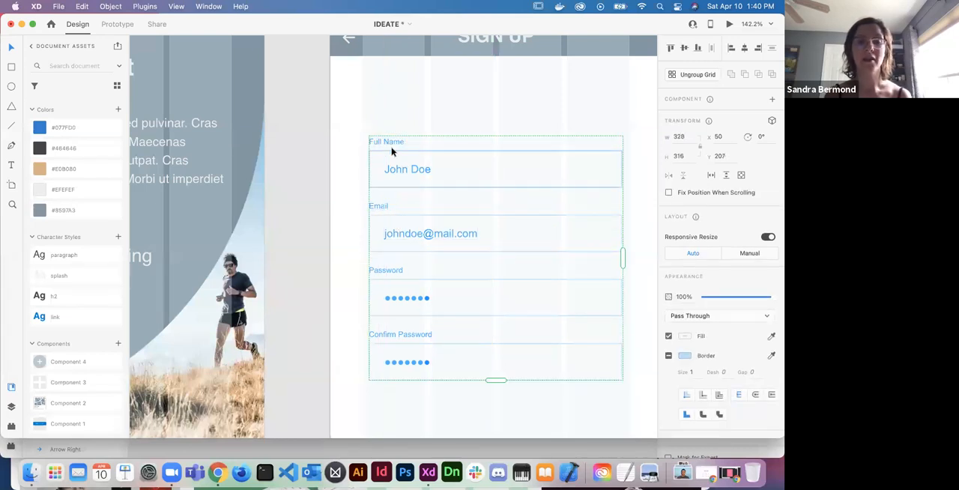
# - Apply the paragraph character style to the form's field labels and to the sample text inside the fields
pyautogui.doubleClick(390, 144)
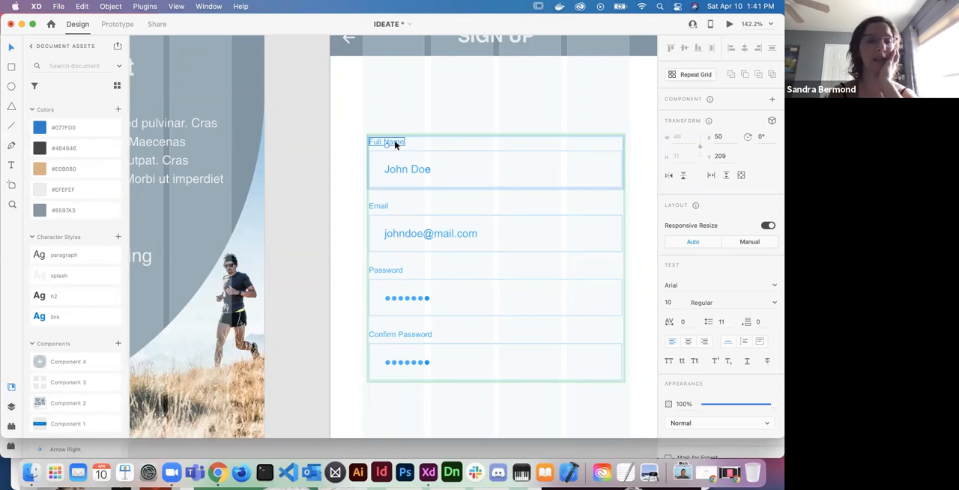
pyautogui.click(63, 256)
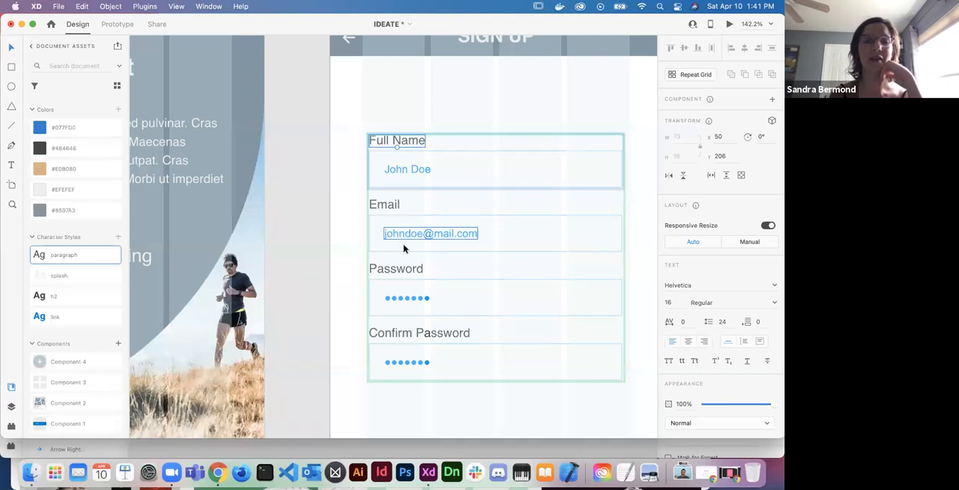
pyautogui.doubleClick(413, 171)
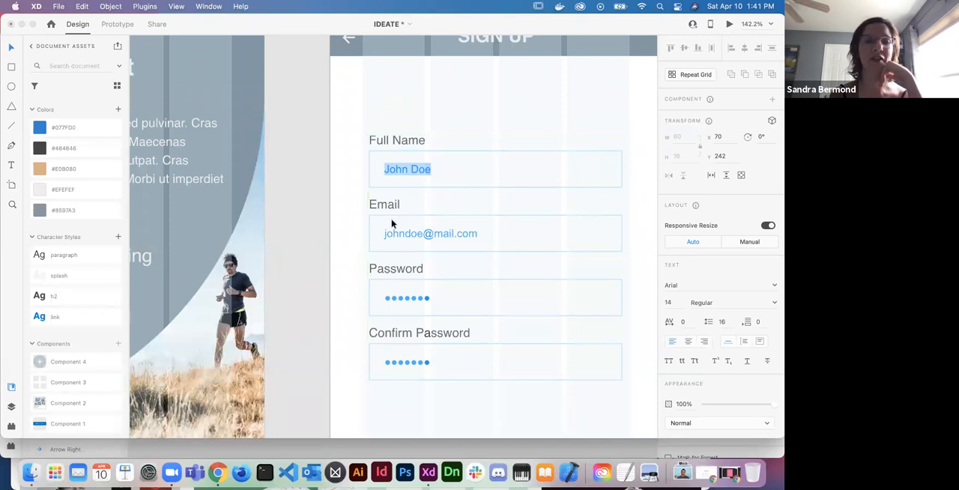
pyautogui.click(54, 256)
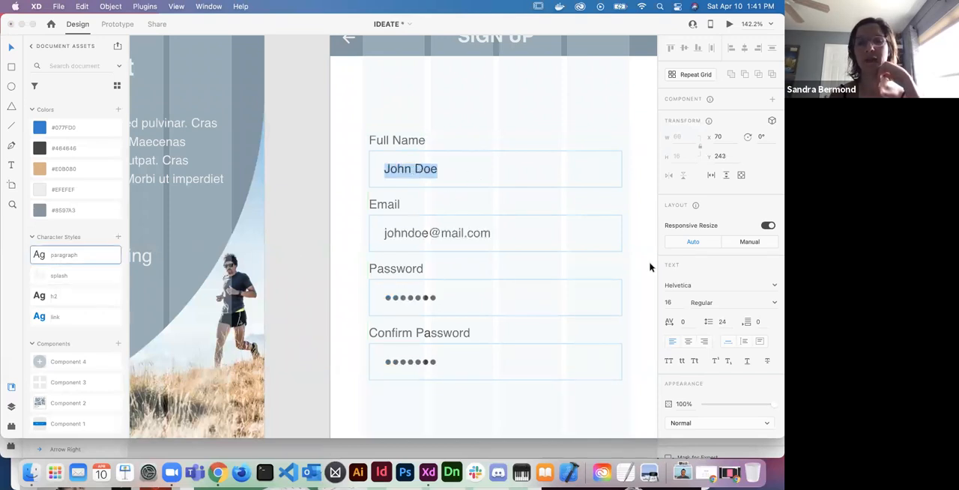
# - Set the font size of the form's field labels to 14
pyautogui.click(669, 302)
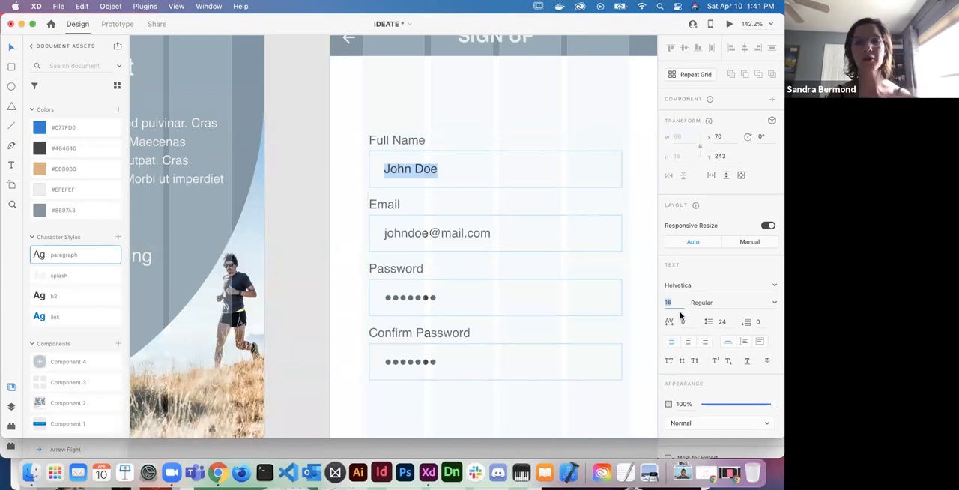
pyautogui.write('1')
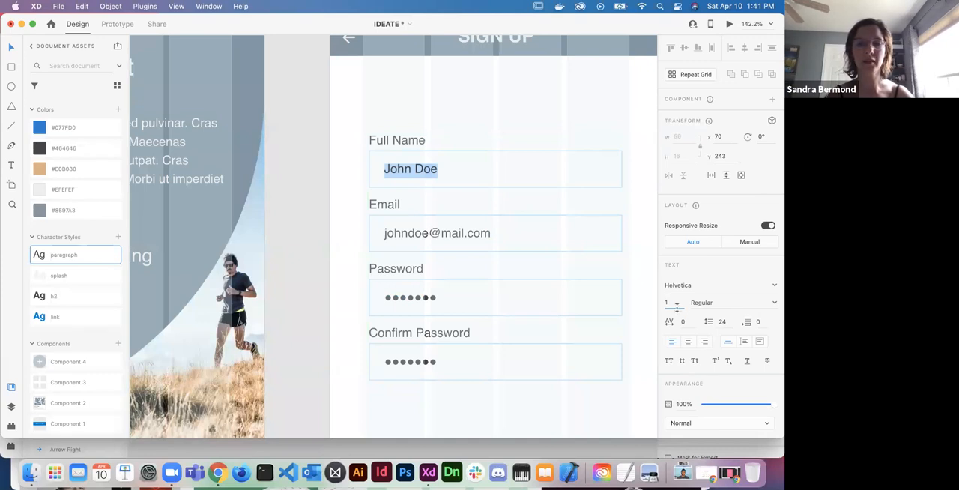
pyautogui.click(419, 139)
pyautogui.click(676, 302)
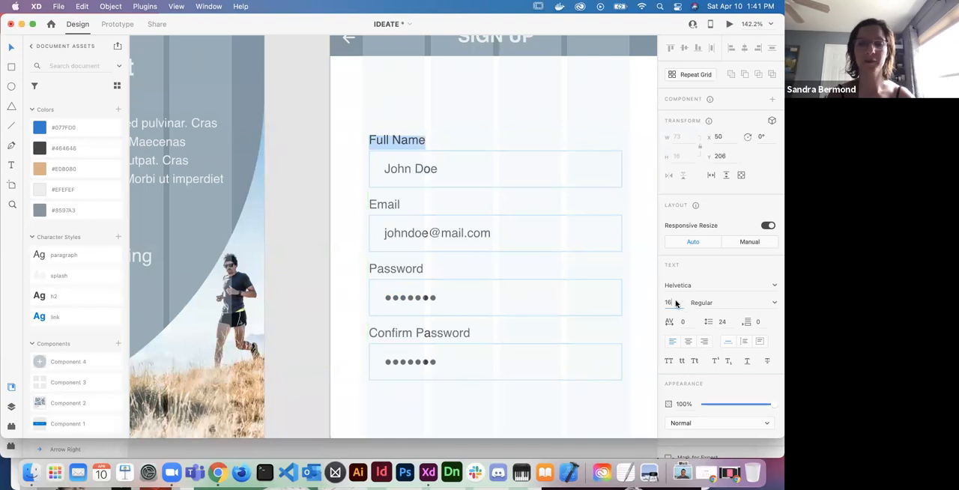
pyautogui.write('14')
pyautogui.press('Return')
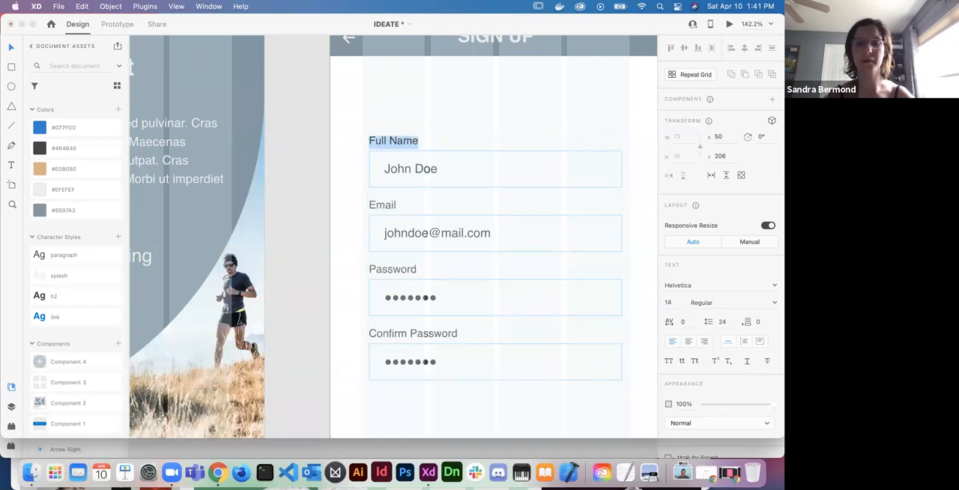
# - Replace the sample name in the Full Name field with the full name of the person on the Profile – 2 artboard
pyautogui.doubleClick(411, 169)
pyautogui.scroll(-10, 411, 169)
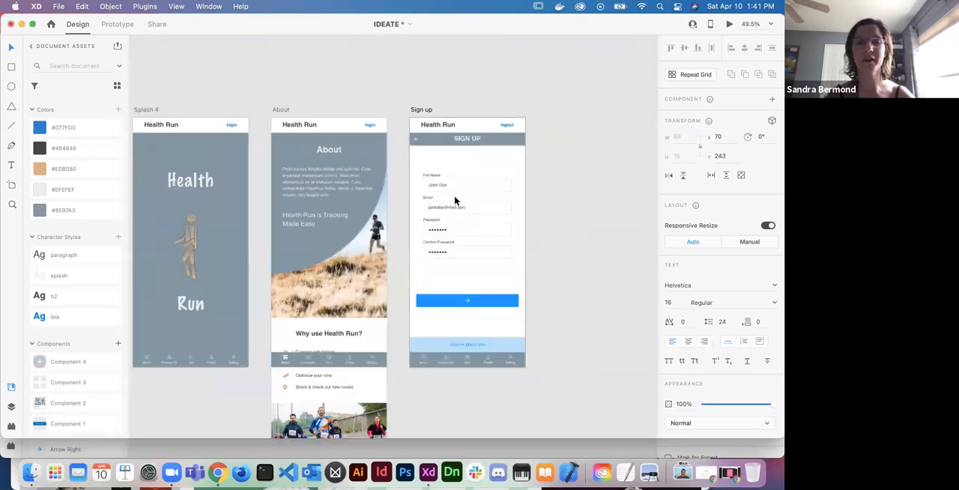
pyautogui.hscroll(10, 439, 240)
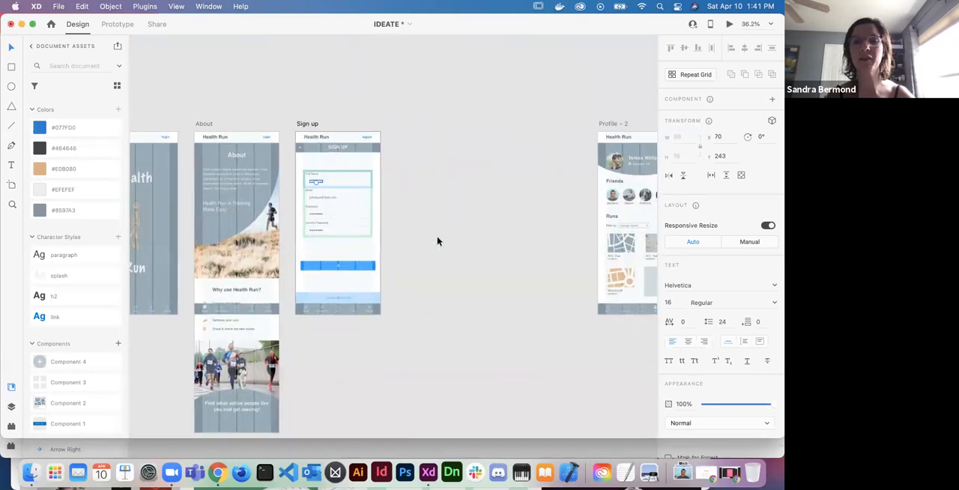
pyautogui.hscroll(2, 439, 241)
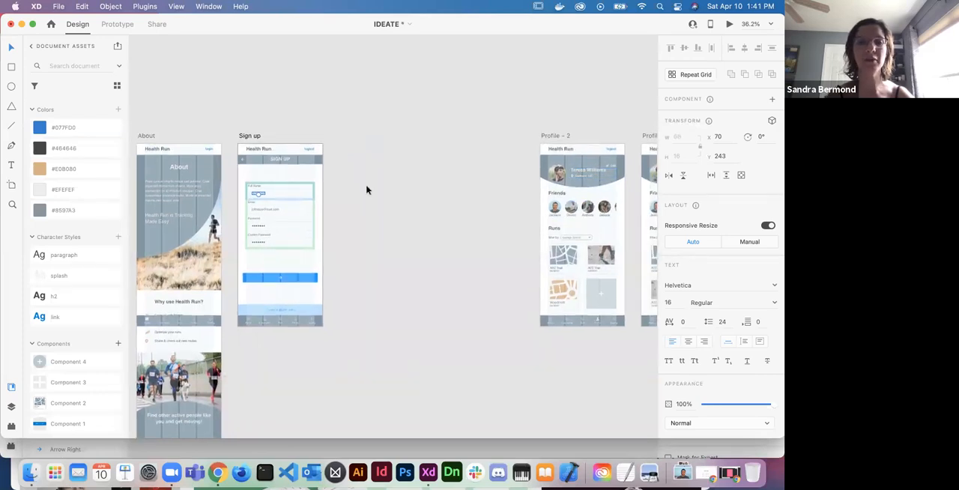
pyautogui.scroll(5, 272, 217)
pyautogui.scroll(10, 272, 219)
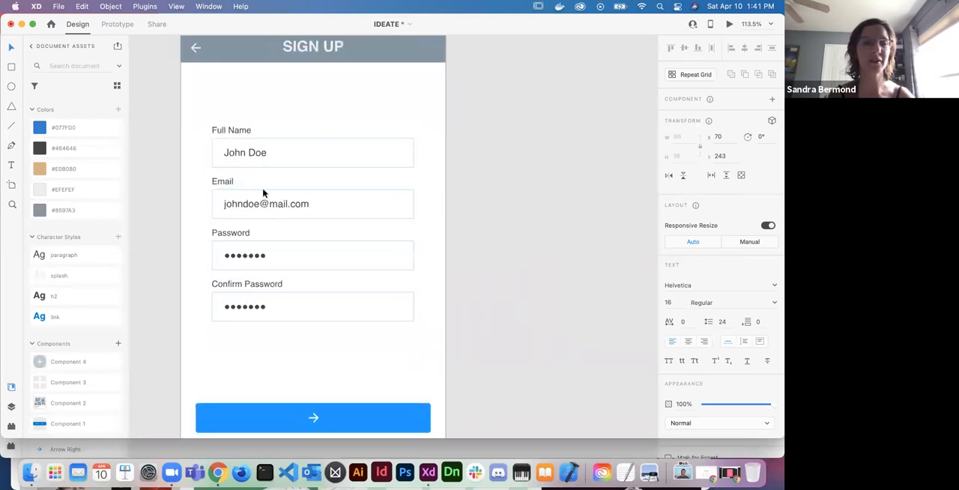
pyautogui.doubleClick(291, 180)
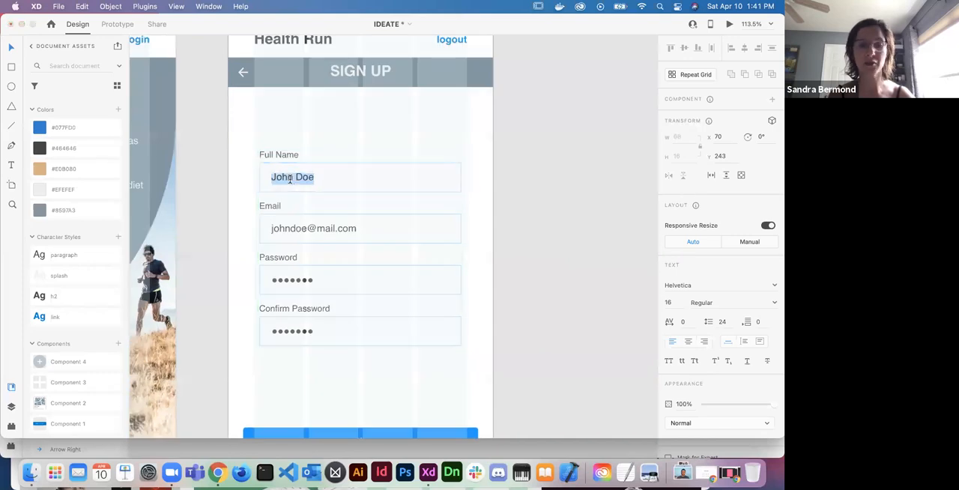
pyautogui.write('Ter')
pyautogui.write('esa')
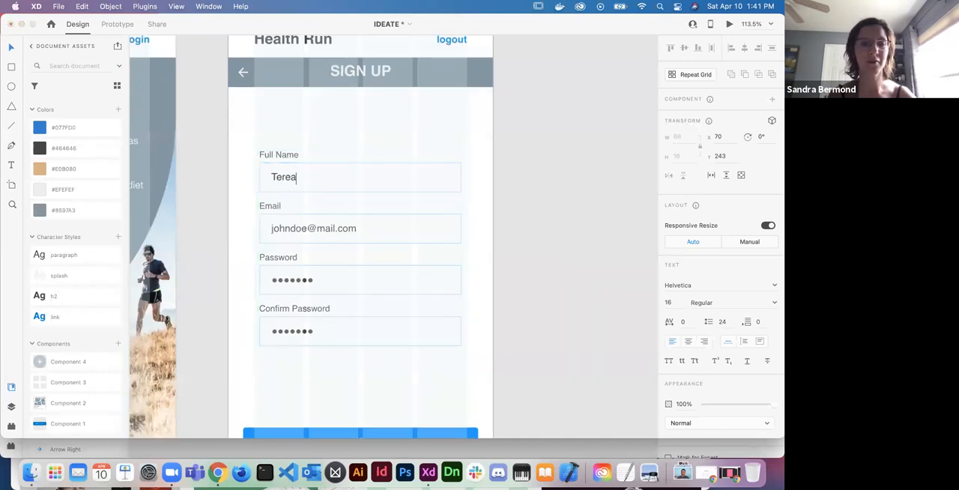
pyautogui.write(' Williams')
# - Rewrite the part before the @ in the Email field's sample address to match the person's full name
pyautogui.doubleClick(304, 228)
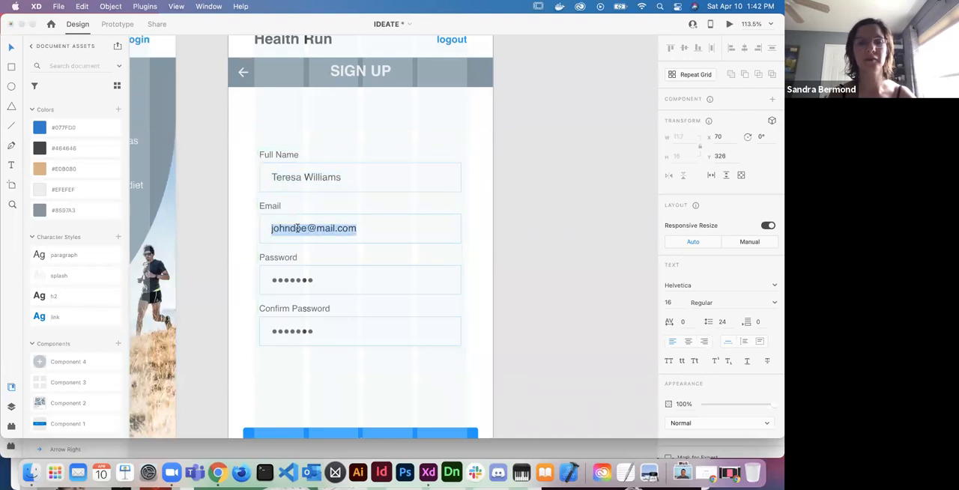
pyautogui.click(302, 227)
pyautogui.doubleClick(305, 228)
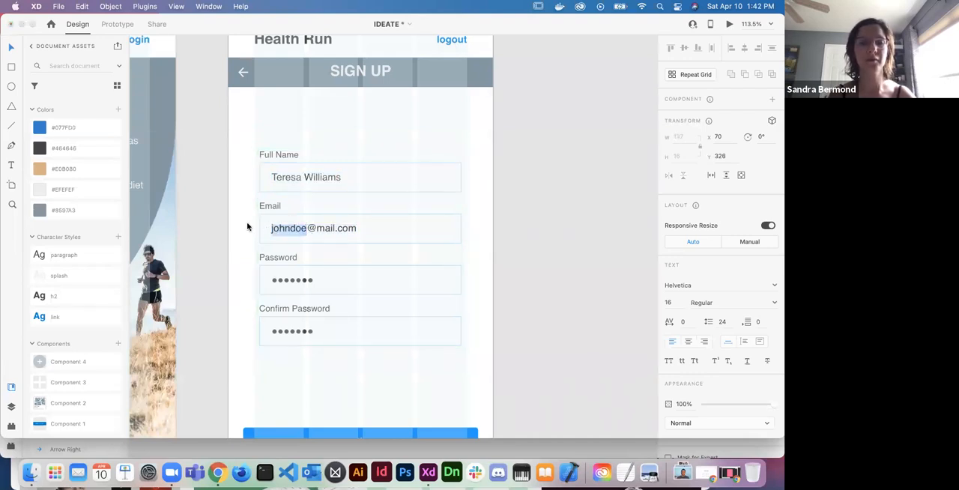
pyautogui.write('teresa')
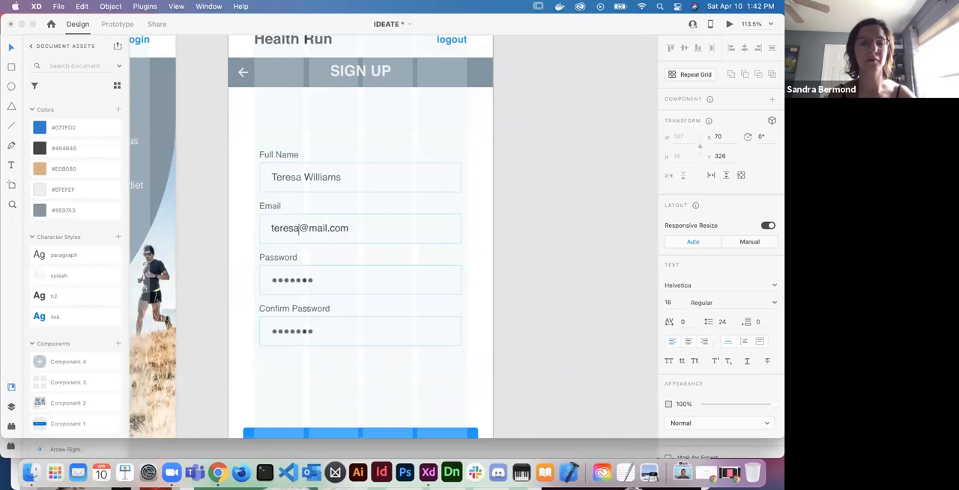
pyautogui.write('williams')
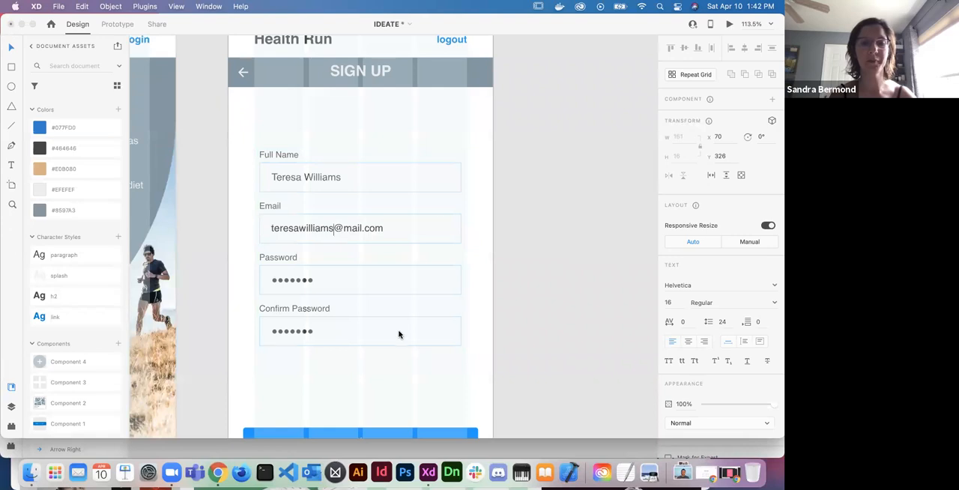
pyautogui.press('Escape')
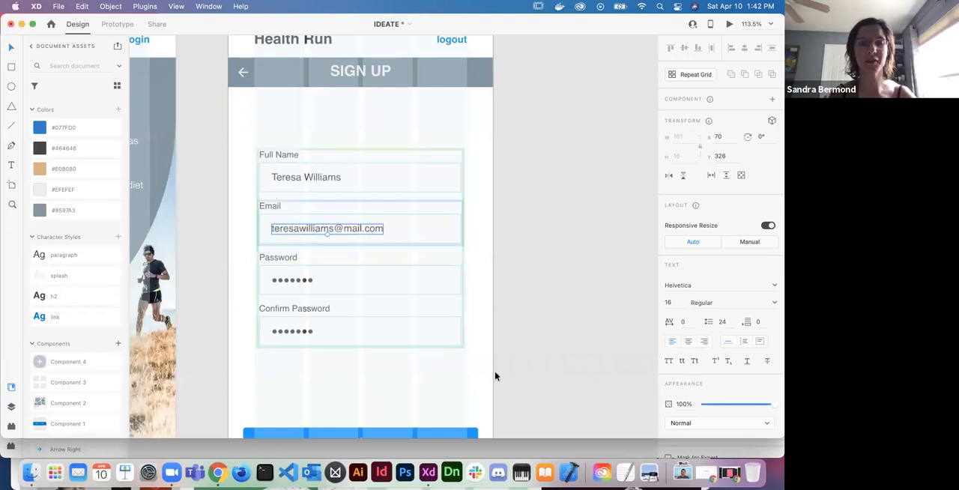
# - Fill the form's input boxes with the #EFEFEF document colour and sample the tan document colour for their borders
pyautogui.click(437, 188)
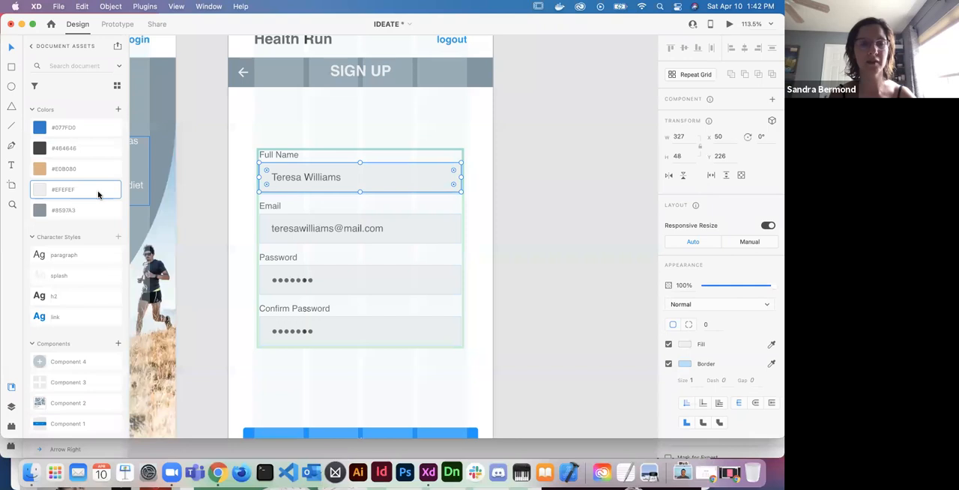
pyautogui.click(685, 365)
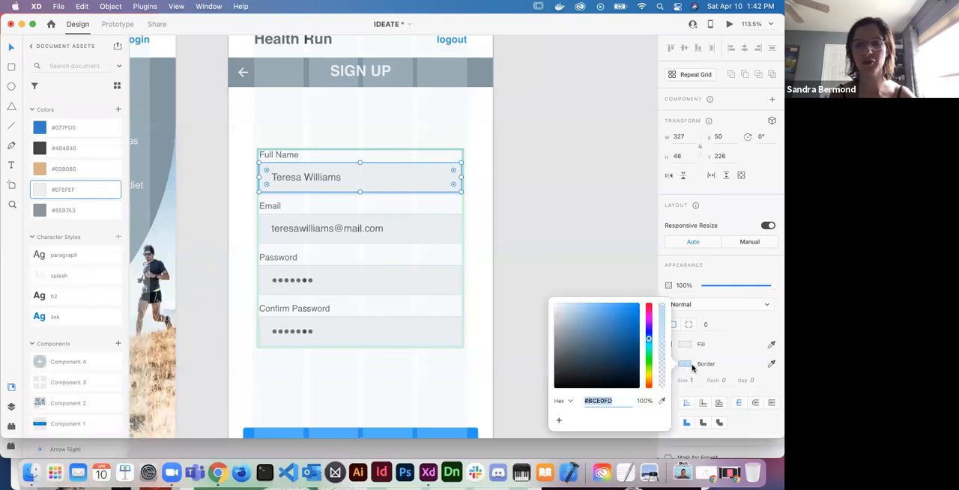
pyautogui.click(685, 364)
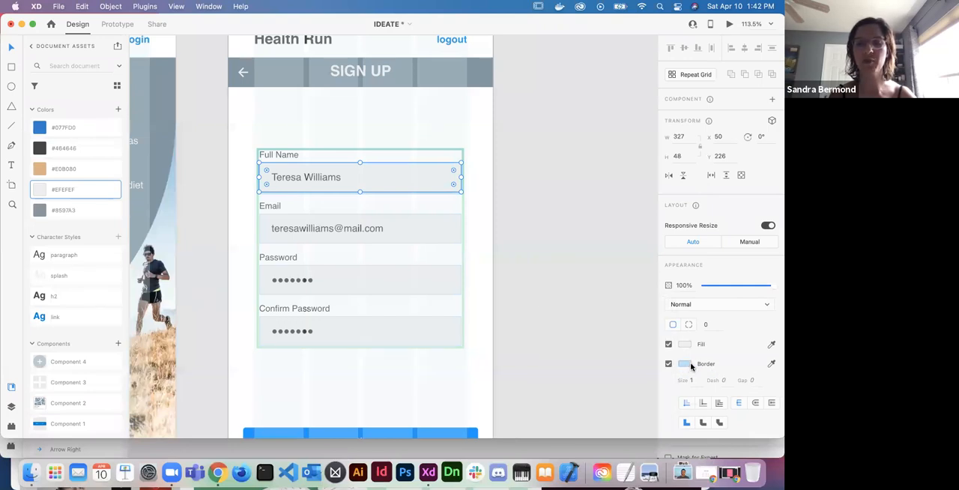
pyautogui.click(691, 367)
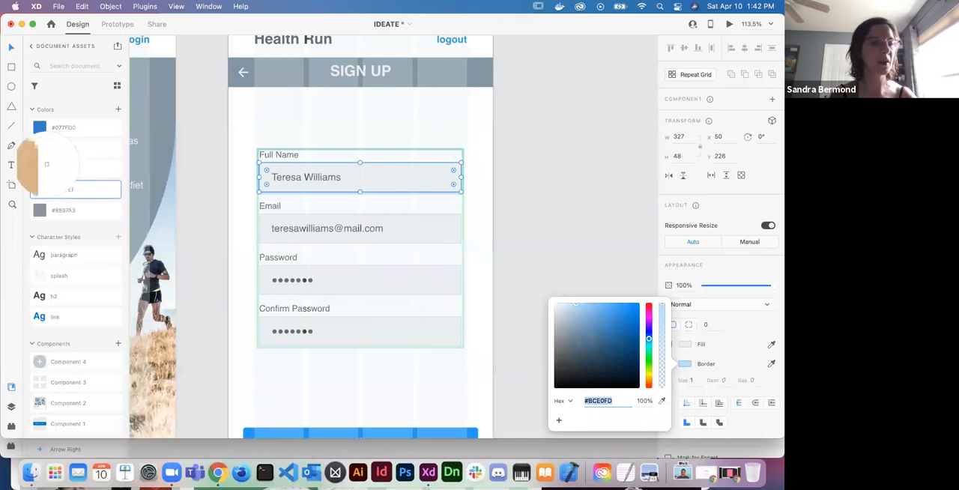
pyautogui.click(40, 170)
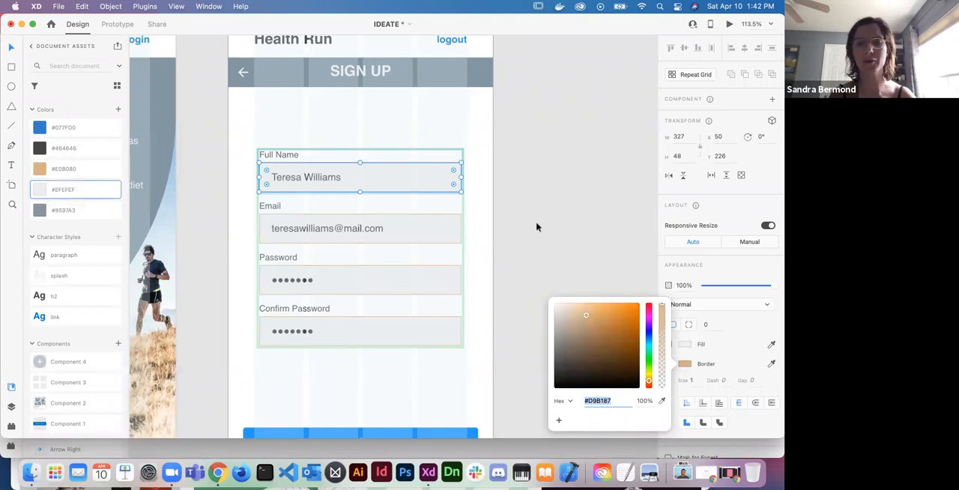
# - Round the corners of the form's input boxes to a radius of 8
pyautogui.click(453, 185)
pyautogui.moveTo(453, 185); pyautogui.dragTo(454, 190)
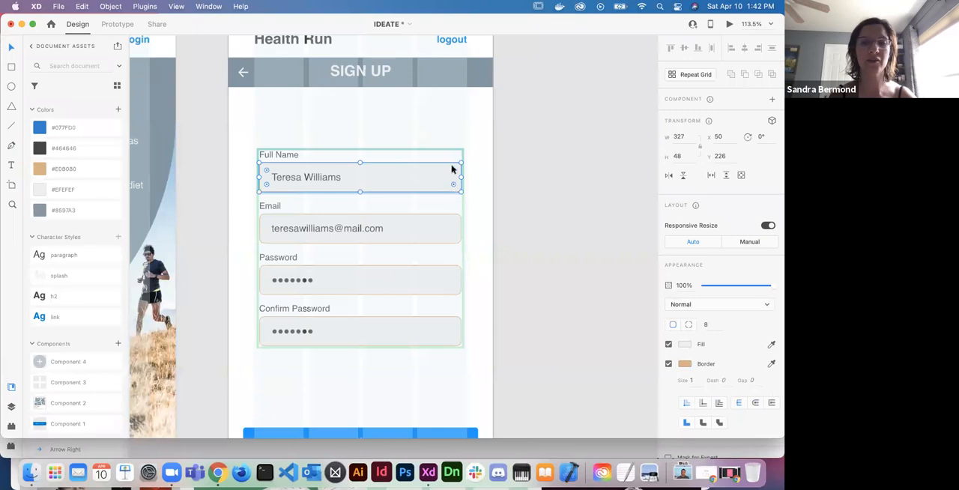
pyautogui.scroll(5, 417, 180)
pyautogui.scroll(1, 417, 177)
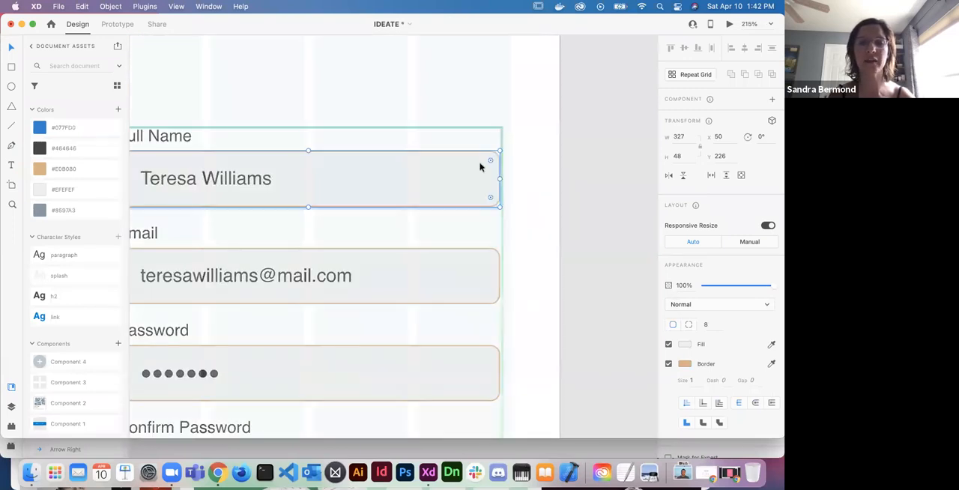
pyautogui.click(704, 324)
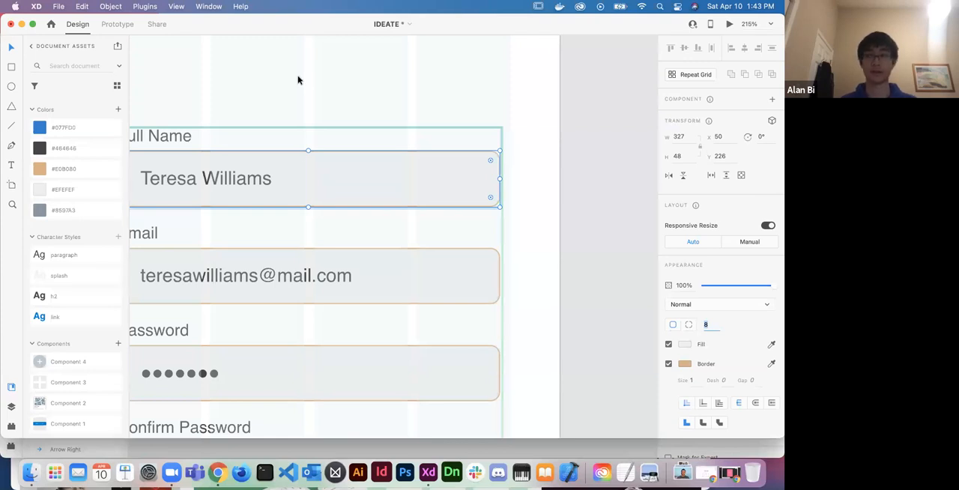
pyautogui.scroll(-3, 341, 135)
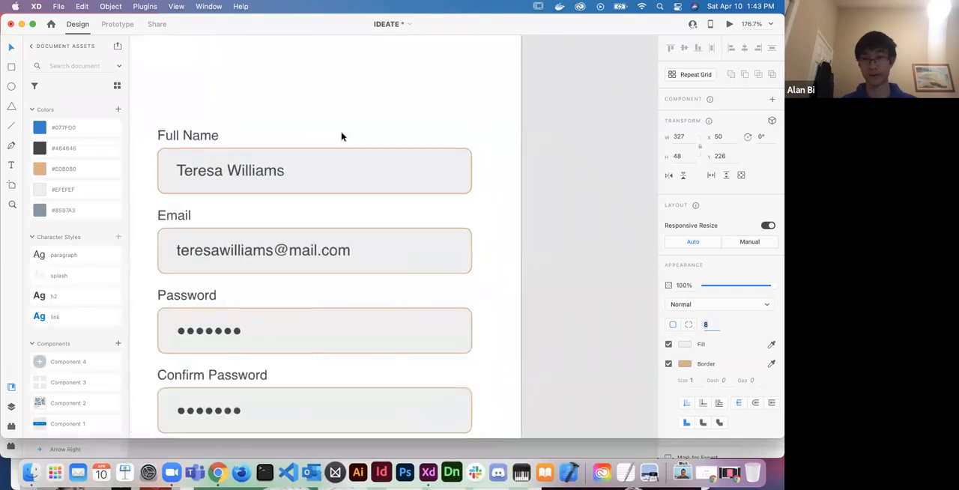
pyautogui.scroll(-3, 341, 136)
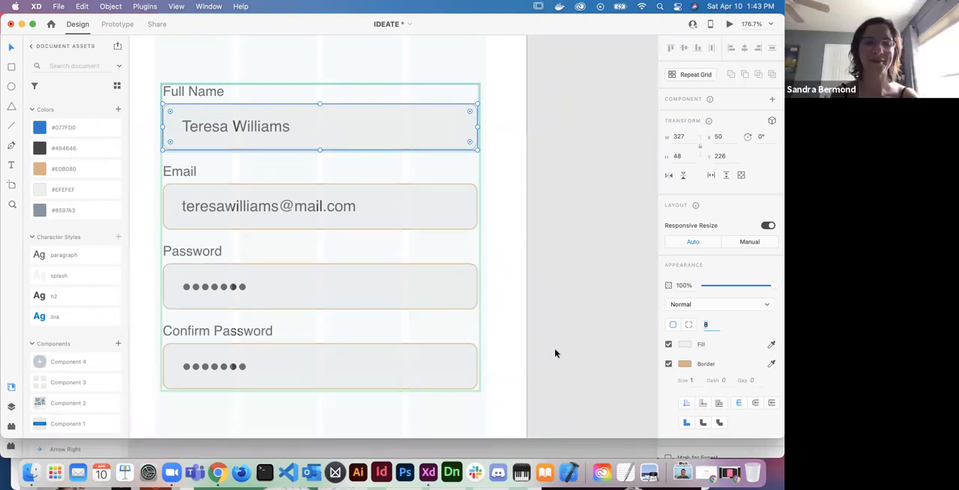
pyautogui.click(542, 281)
pyautogui.scroll(-5, 573, 263)
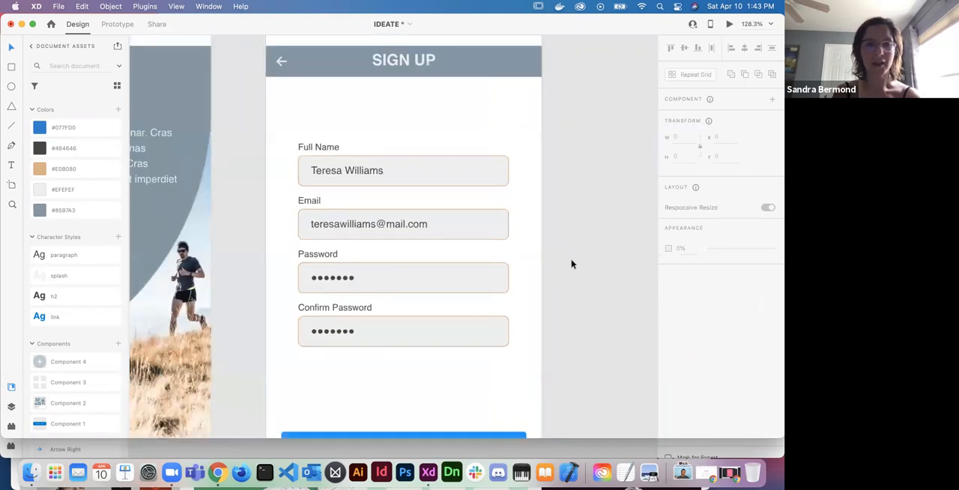
# - Narrow the blue arrow button below the sign-up form symmetrically about its centre to a width of 168
pyautogui.scroll(-2, 572, 264)
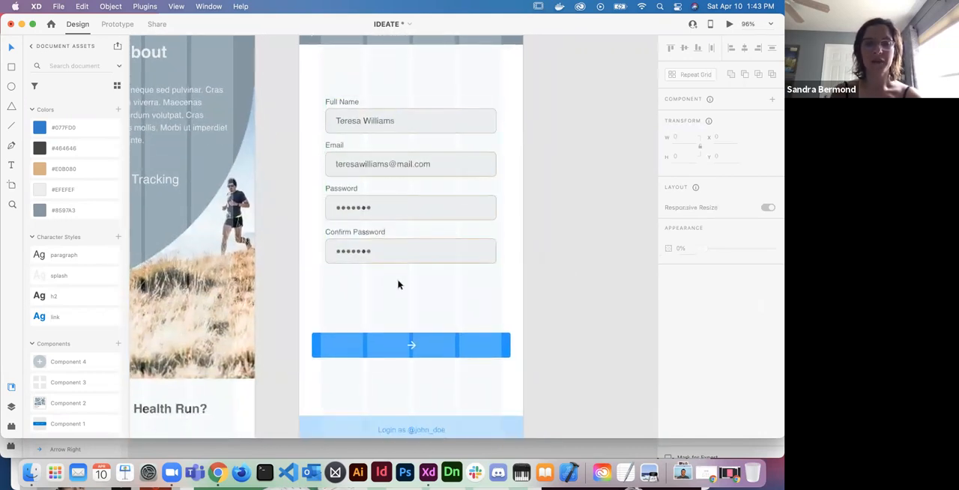
pyautogui.click(446, 359)
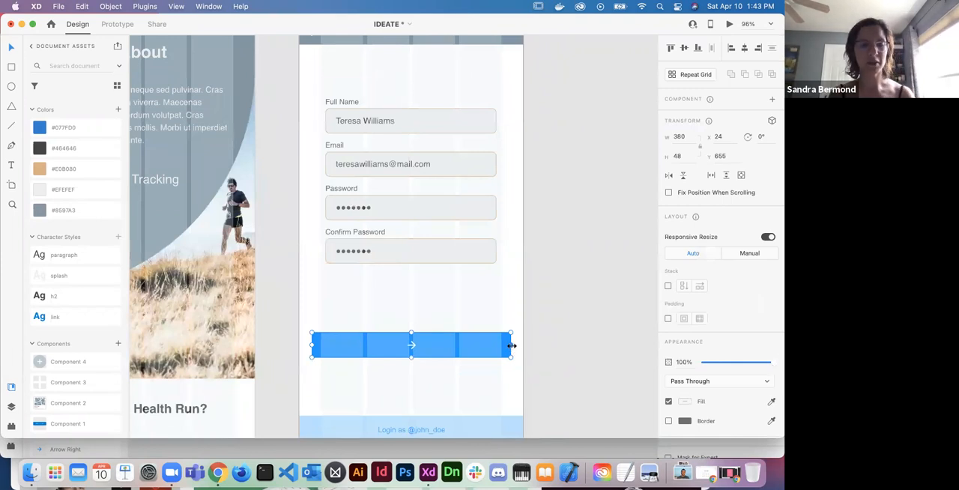
pyautogui.press('alt')
pyautogui.moveTo(512, 345); pyautogui.dragTo(457, 346)
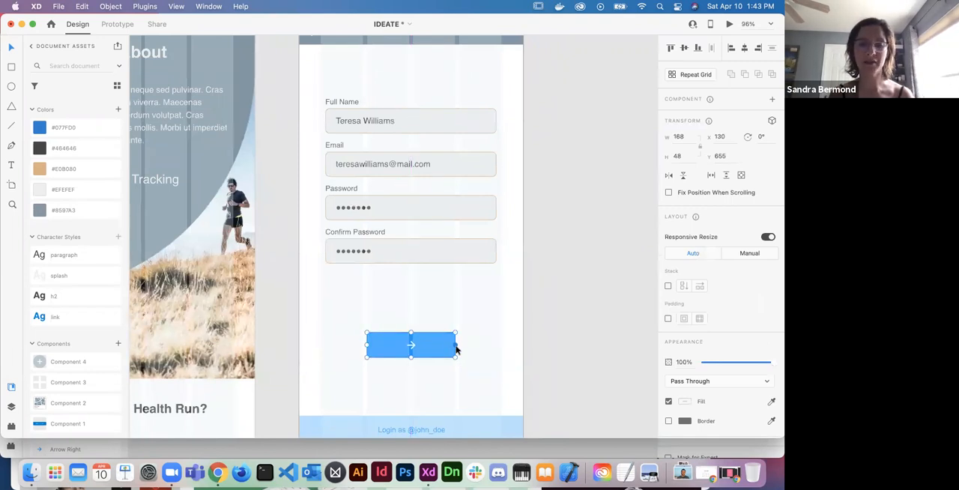
# - Round the corners of the arrow button's background rectangle to a radius of 8
pyautogui.scroll(5, 445, 351)
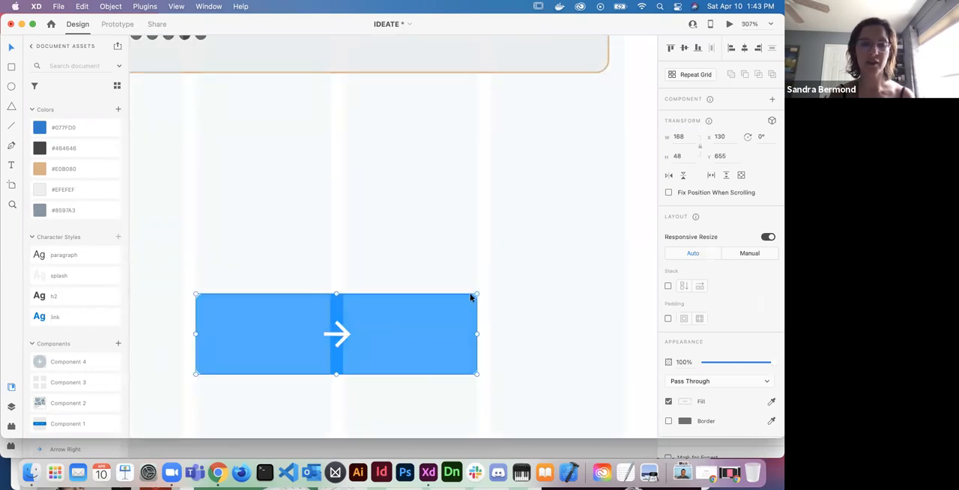
pyautogui.doubleClick(432, 314)
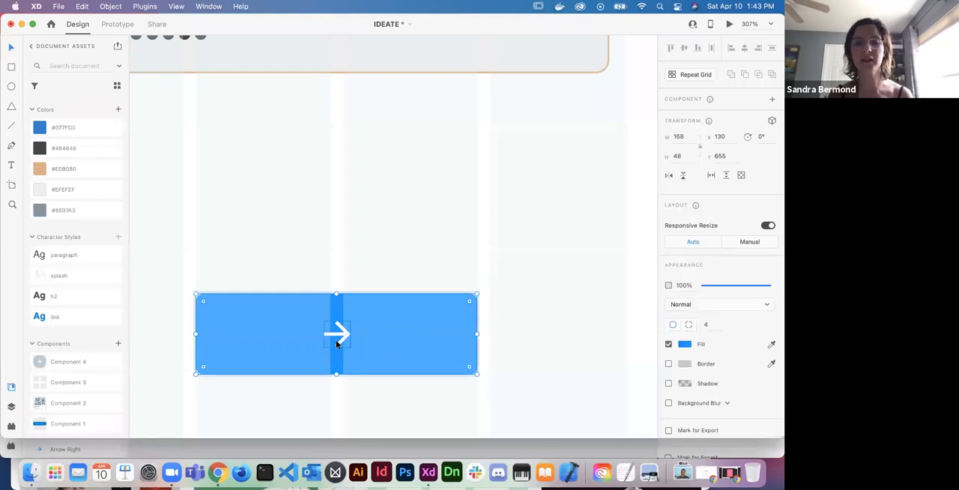
pyautogui.click(703, 325)
pyautogui.write('8')
pyautogui.press('Return')
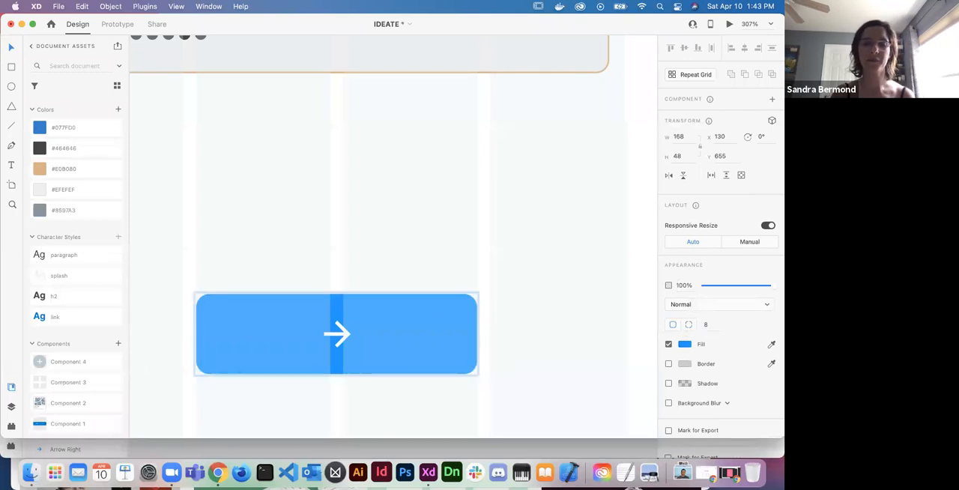
# - Fill the arrow button's background rectangle with the blue document colour, leaving the arrow icon white
pyautogui.doubleClick(344, 335)
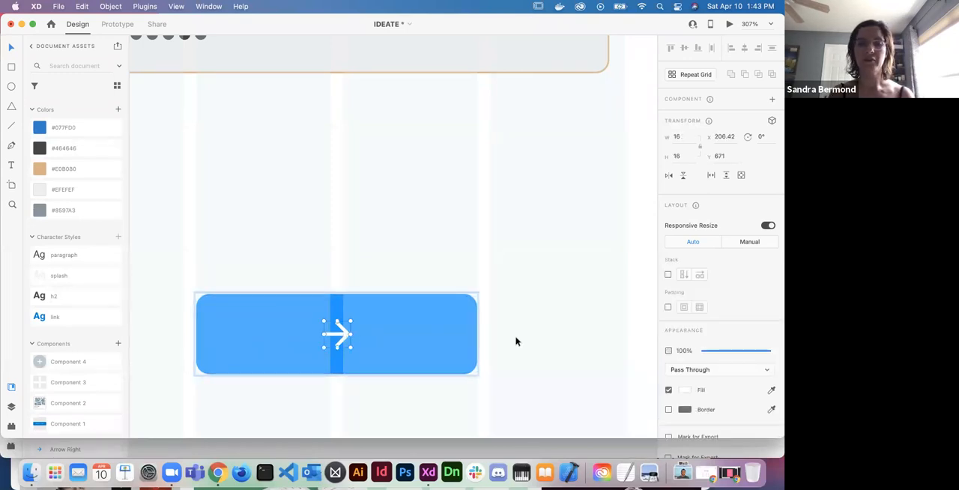
pyautogui.click(462, 341)
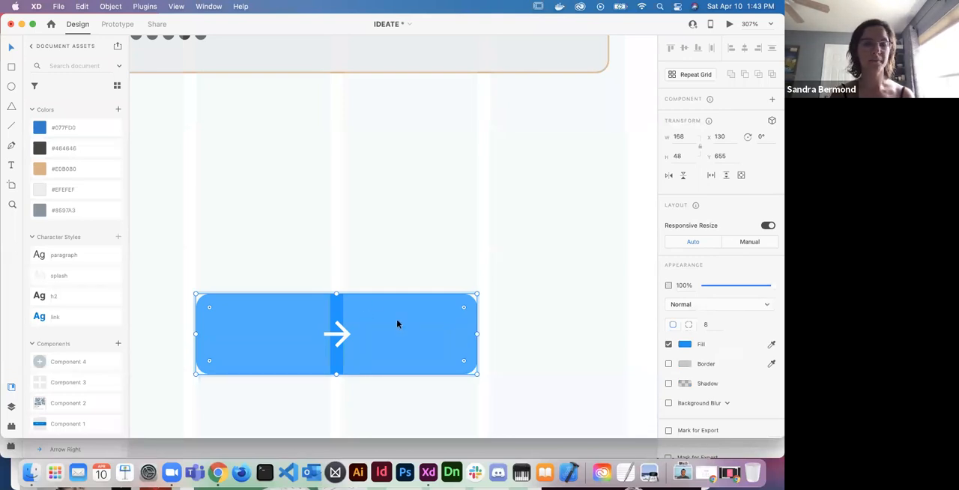
pyautogui.click(66, 127)
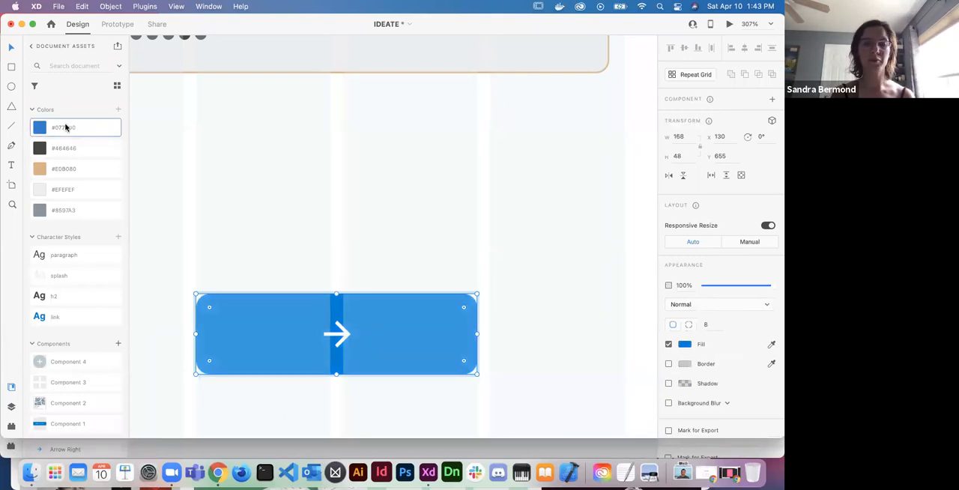
pyautogui.click(354, 231)
pyautogui.scroll(-10, 353, 231)
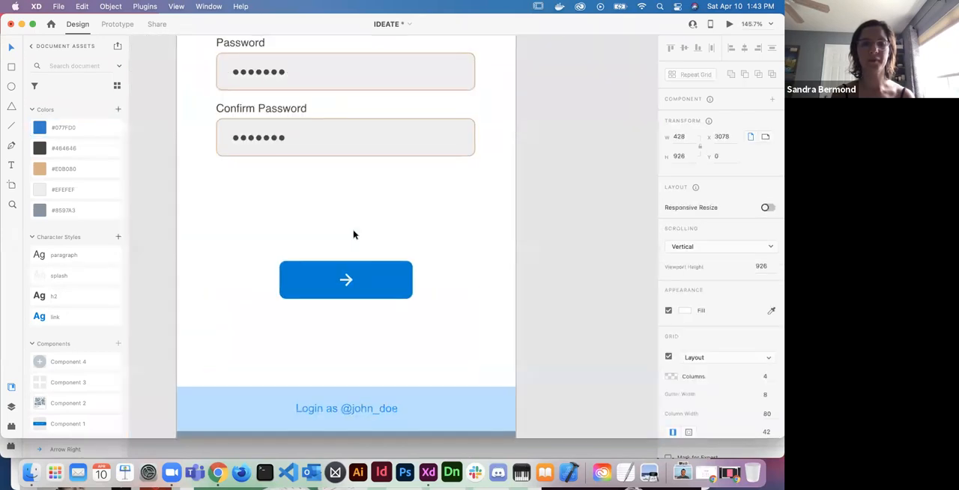
# - Move the whole sign-up form grid up on the artboard to a Y position of 184
pyautogui.scroll(1, 353, 235)
pyautogui.scroll(3, 354, 239)
pyautogui.click(409, 267)
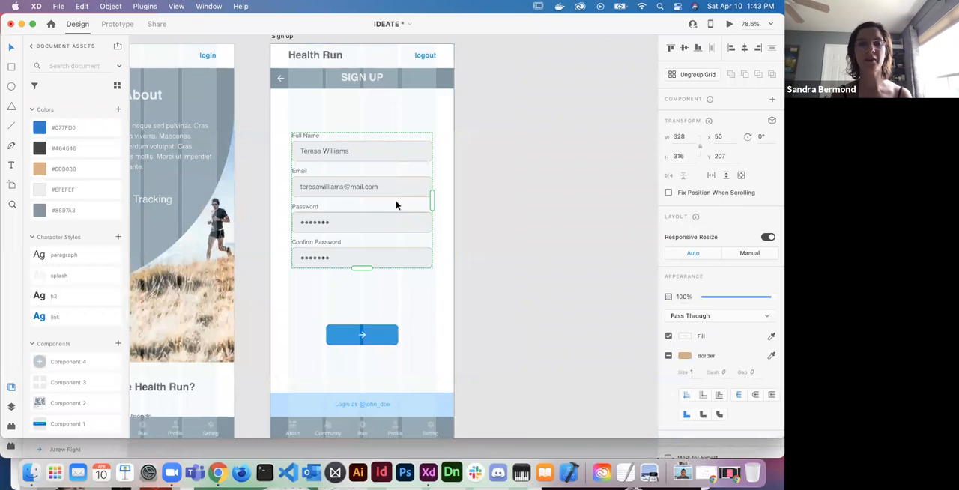
pyautogui.press('alt')
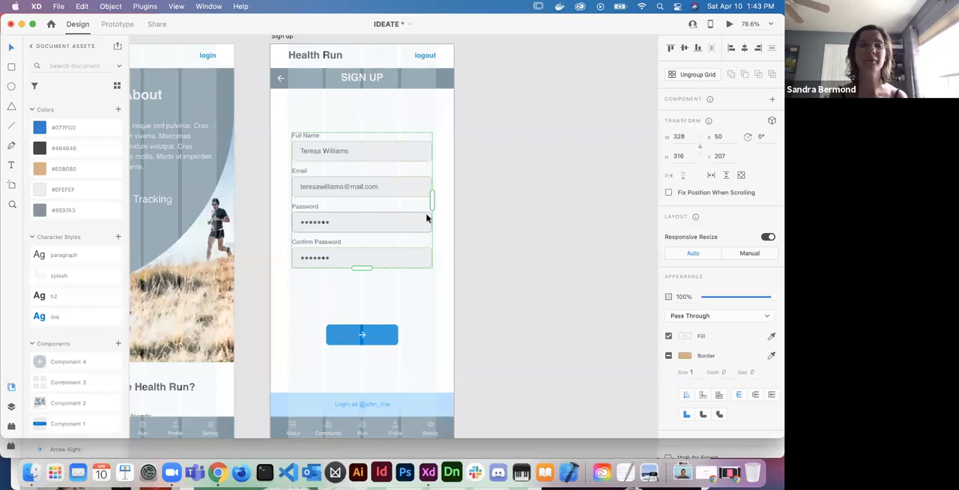
pyautogui.press('alt')
pyautogui.hotkey('shift', 'Up')
pyautogui.hotkey('shift', 'Up')
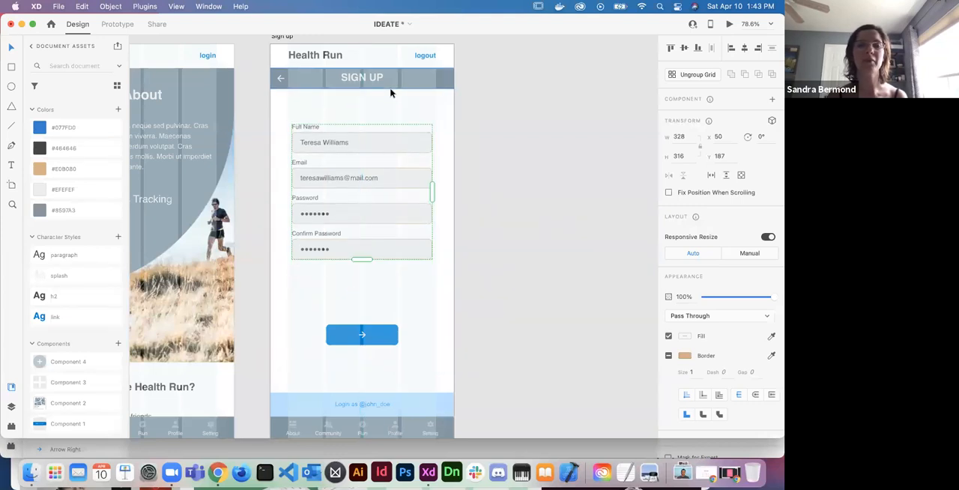
pyautogui.hotkey('shift', 'Up')
pyautogui.press('Down')
pyautogui.press('Down')
pyautogui.press('Down')
pyautogui.press('Down')
pyautogui.press('Down')
pyautogui.press('Down')
pyautogui.press('Down')
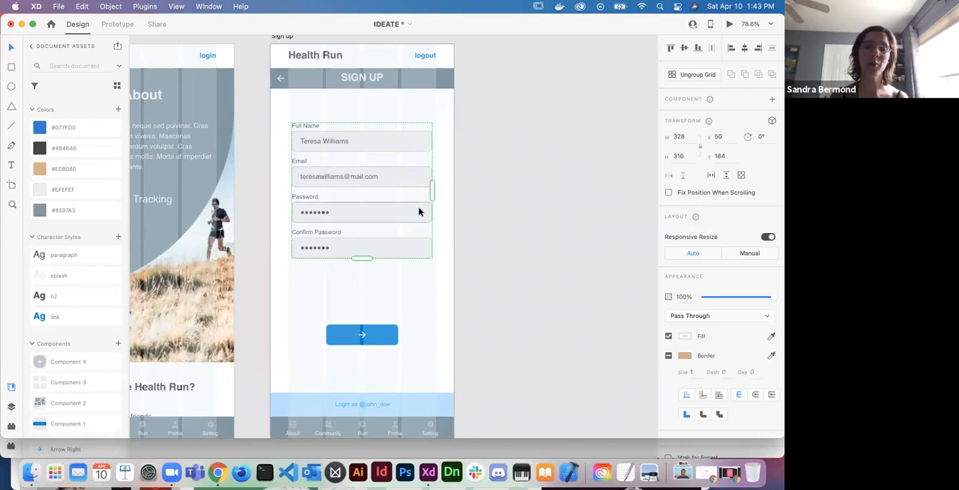
# - Move the arrow button up closer to the form, centred horizontally, at a Y position of about 554
pyautogui.click(379, 344)
pyautogui.moveTo(378, 343); pyautogui.dragTo(377, 313)
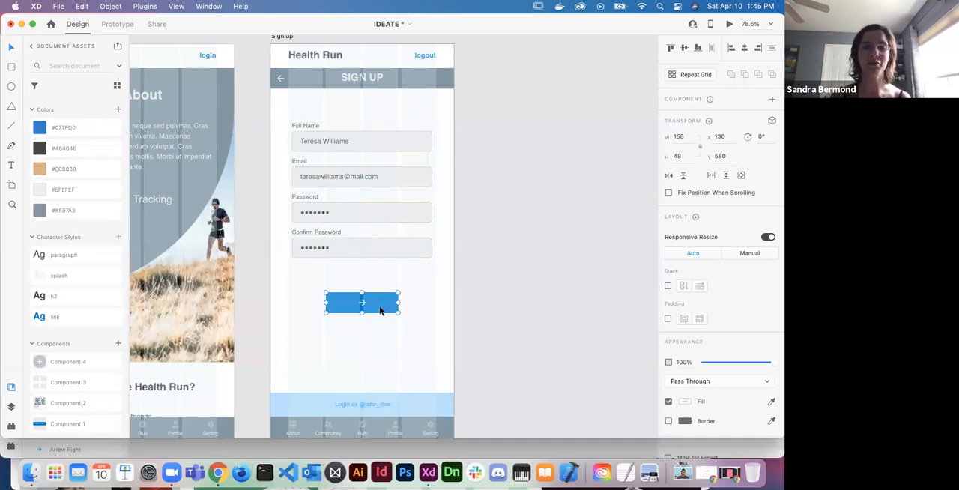
pyautogui.moveTo(380, 309); pyautogui.dragTo(380, 299)
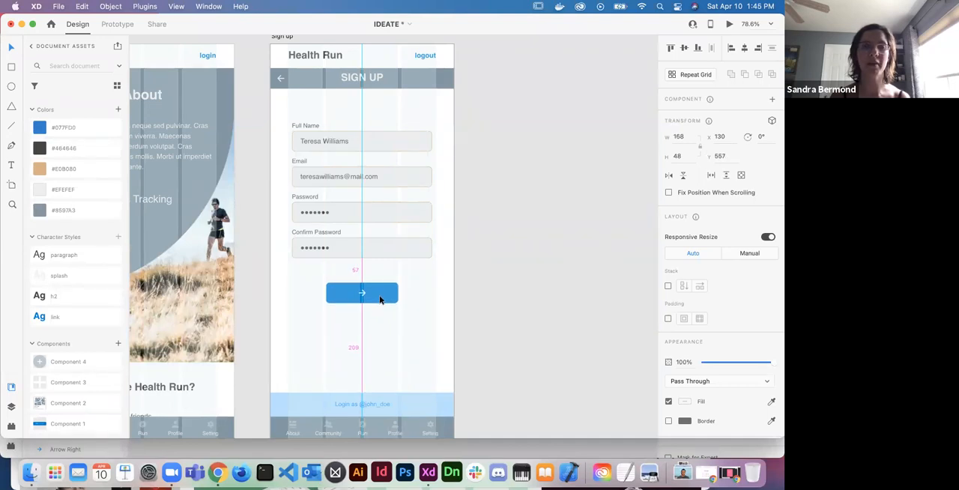
pyautogui.moveTo(380, 299); pyautogui.dragTo(380, 297)
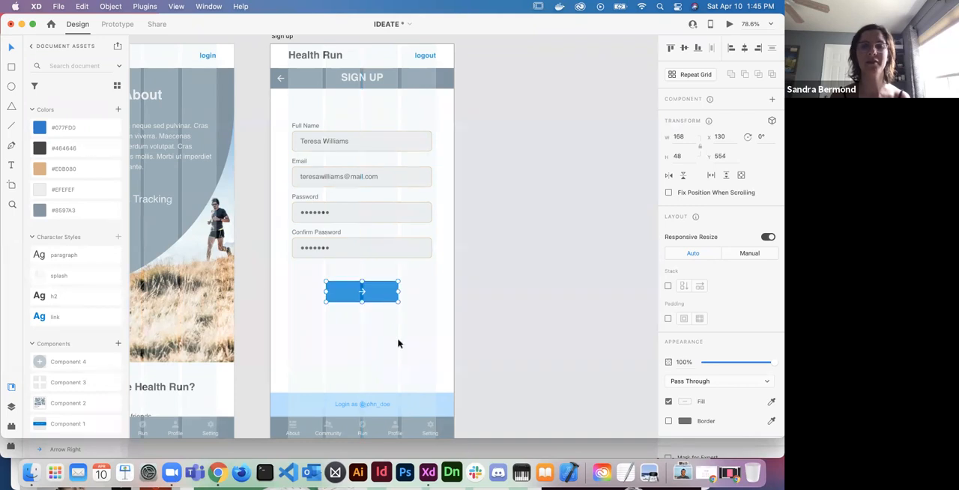
pyautogui.click(414, 348)
# - Examine the corner radius setting of the Full Name input box
pyautogui.click(414, 411)
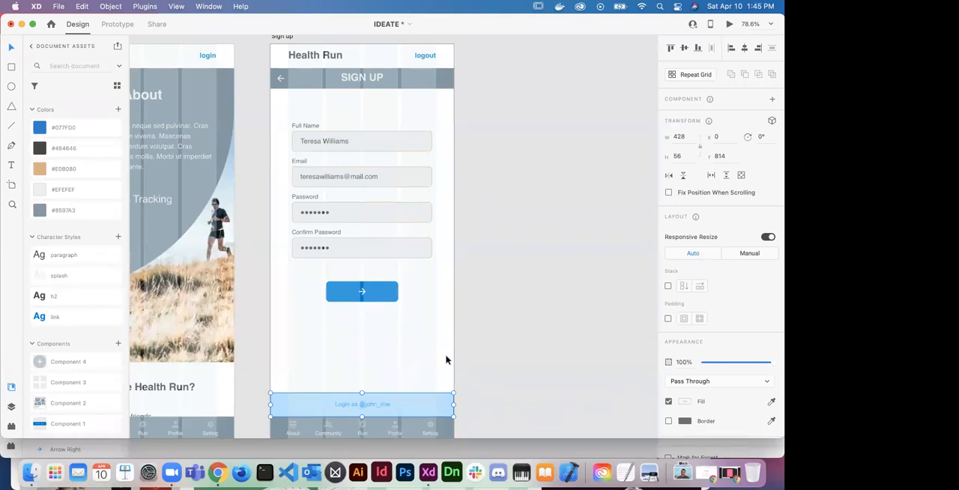
pyautogui.click(392, 295)
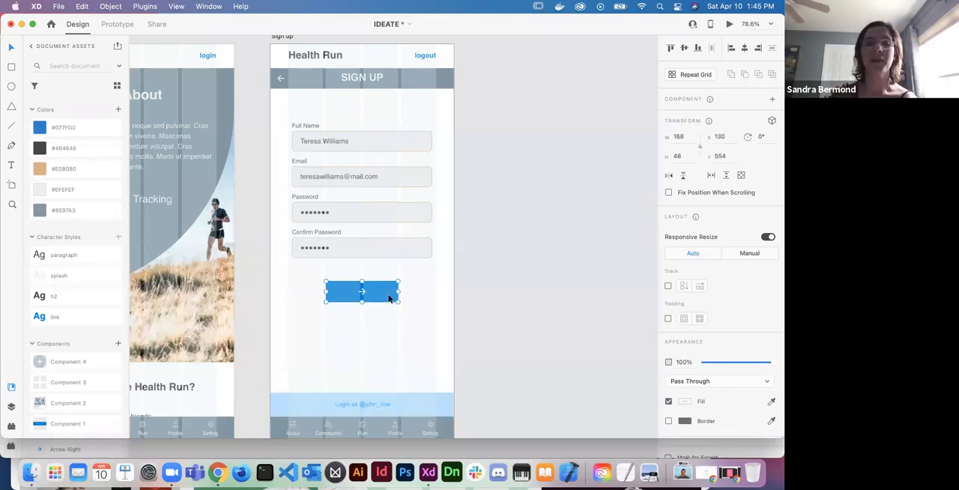
pyautogui.scroll(2, 388, 252)
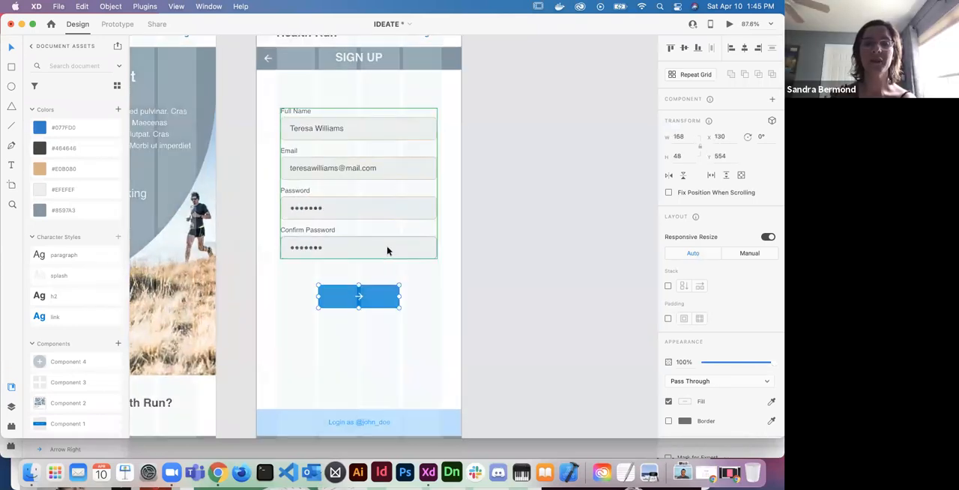
pyautogui.doubleClick(416, 134)
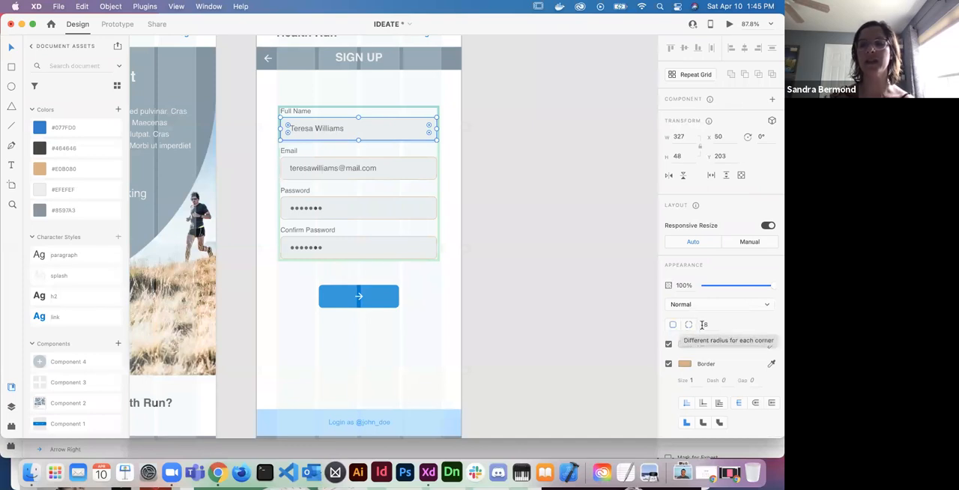
pyautogui.click(707, 325)
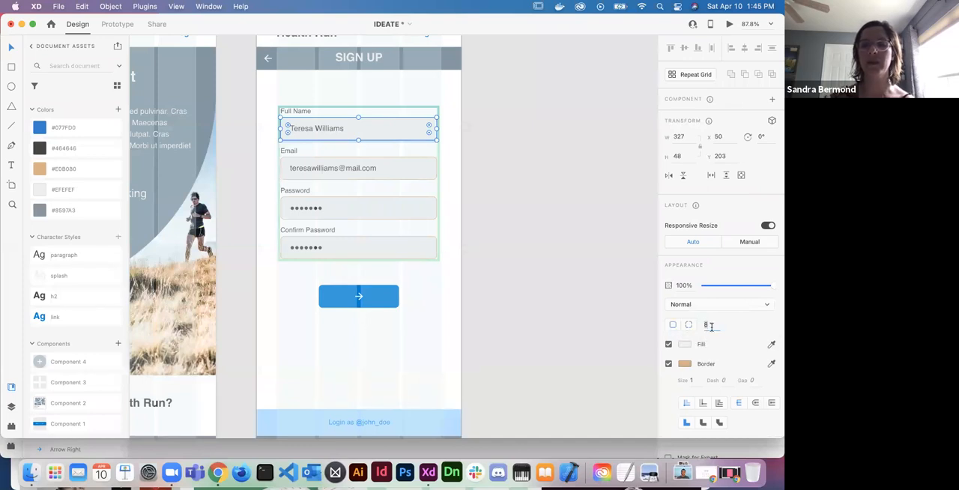
pyautogui.moveTo(711, 325); pyautogui.dragTo(734, 329)
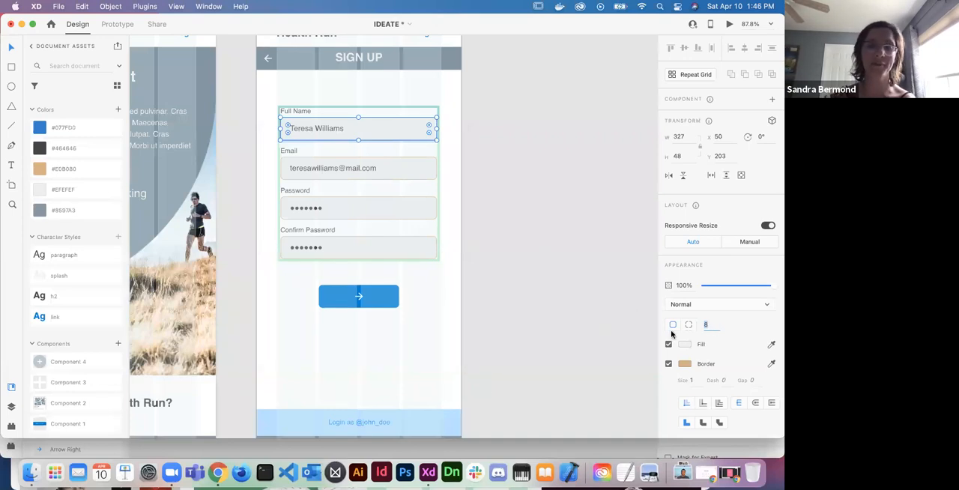
pyautogui.scroll(-3, 484, 385)
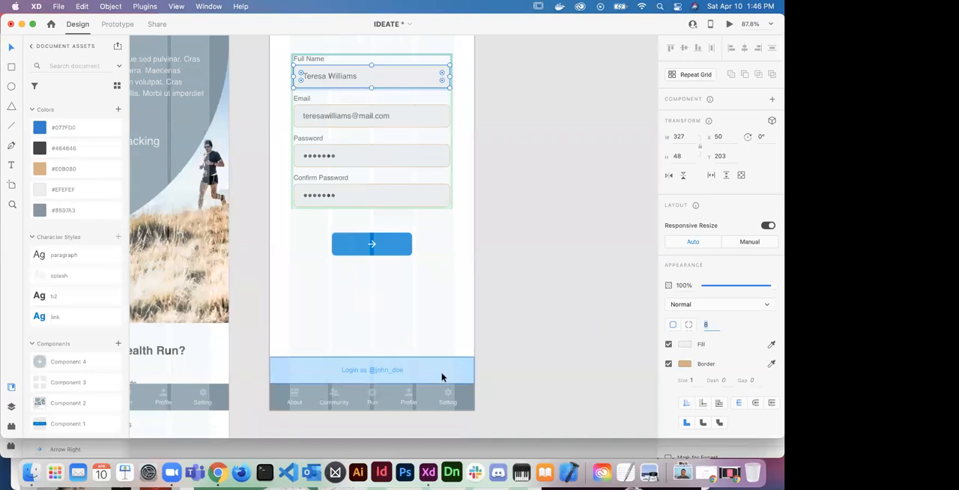
pyautogui.click(506, 326)
# - Select the SIGN UP header bar's background together with the login banner's background rectangle on the Sign up artboard
pyautogui.scroll(5, 506, 326)
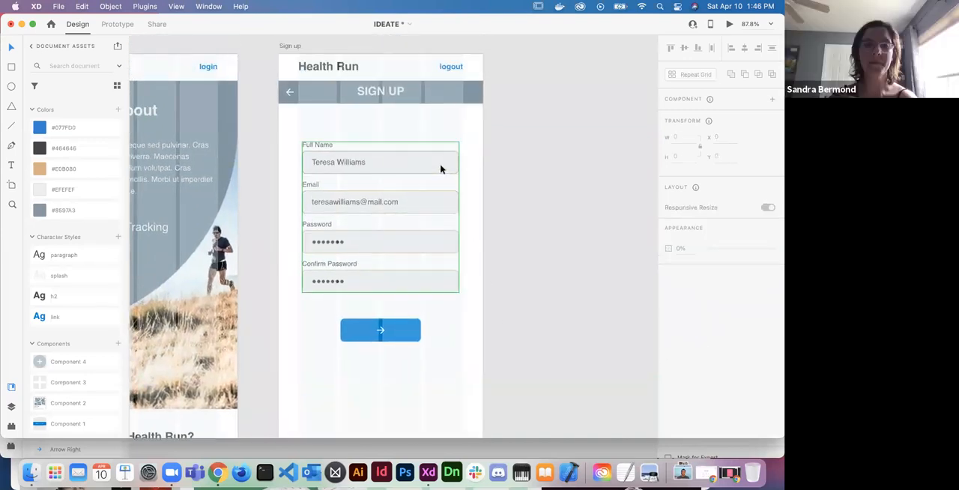
pyautogui.click(460, 99)
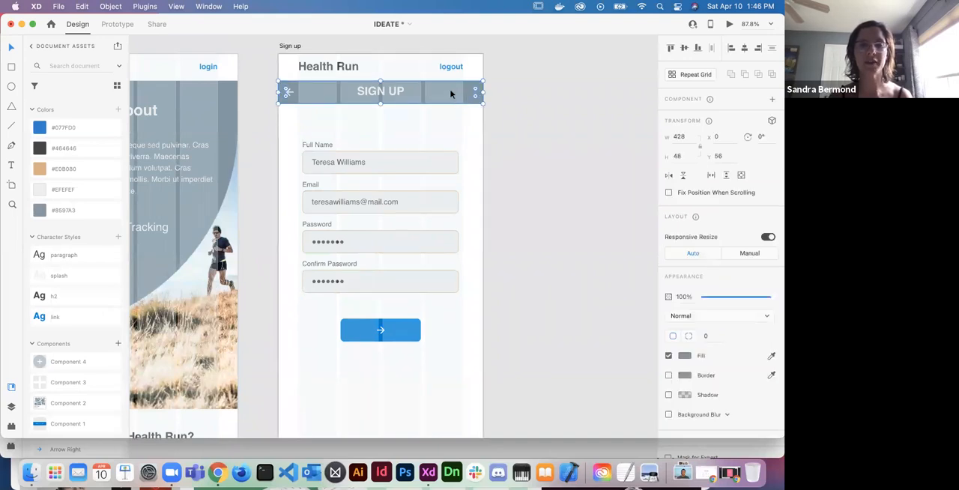
pyautogui.scroll(-5, 450, 199)
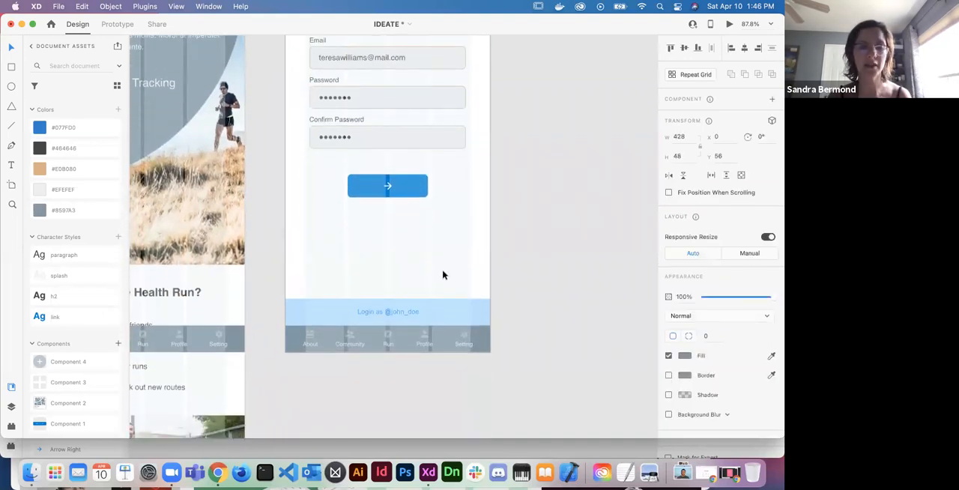
pyautogui.keyDown('shift'); pyautogui.click(440, 308); pyautogui.keyUp('shift')
pyautogui.scroll(5, 440, 307)
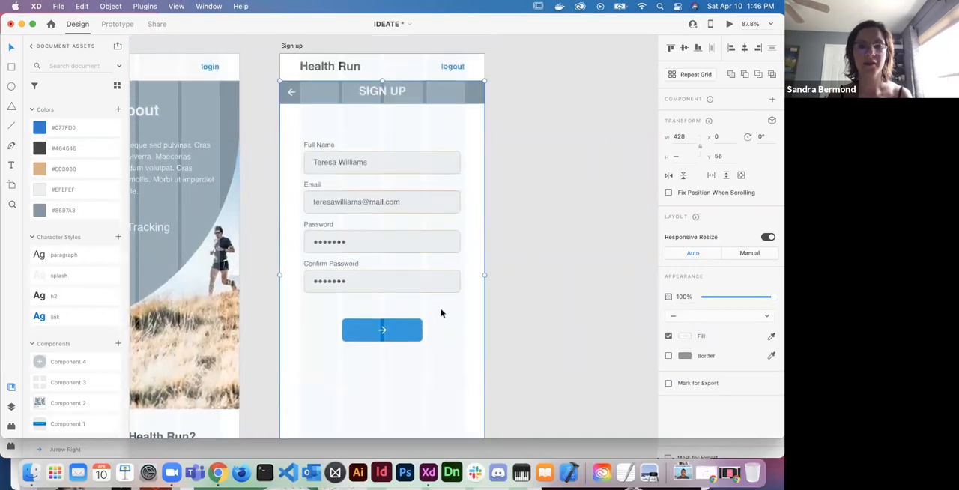
pyautogui.scroll(-2, 439, 253)
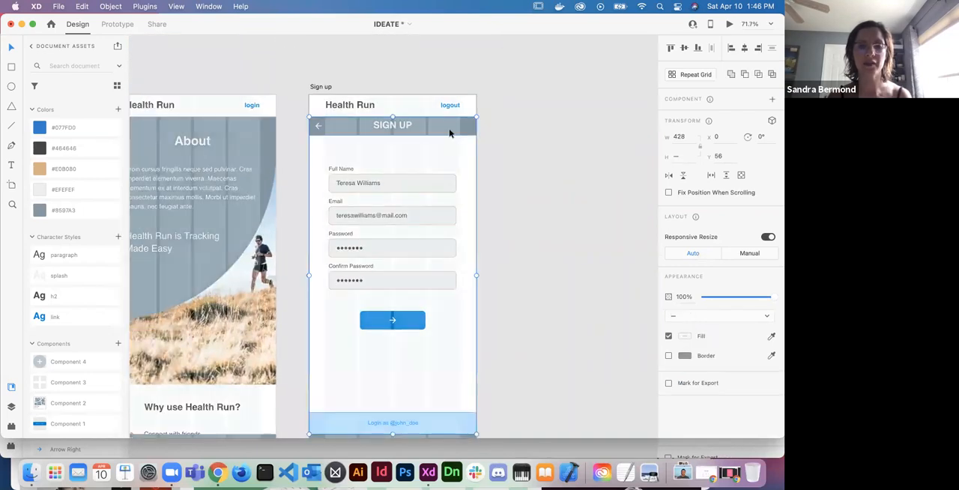
pyautogui.scroll(-1, 445, 421)
pyautogui.click(448, 404)
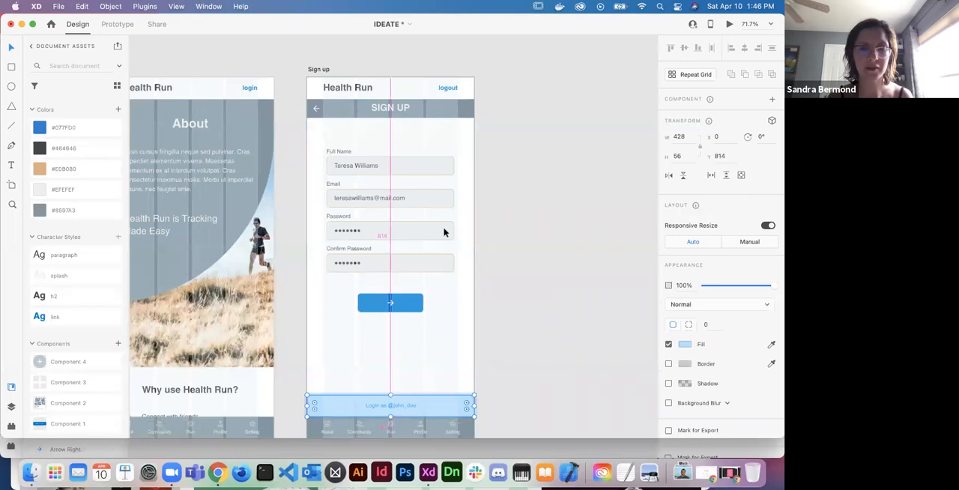
pyautogui.keyDown('shift'); pyautogui.click(448, 110); pyautogui.keyUp('shift')
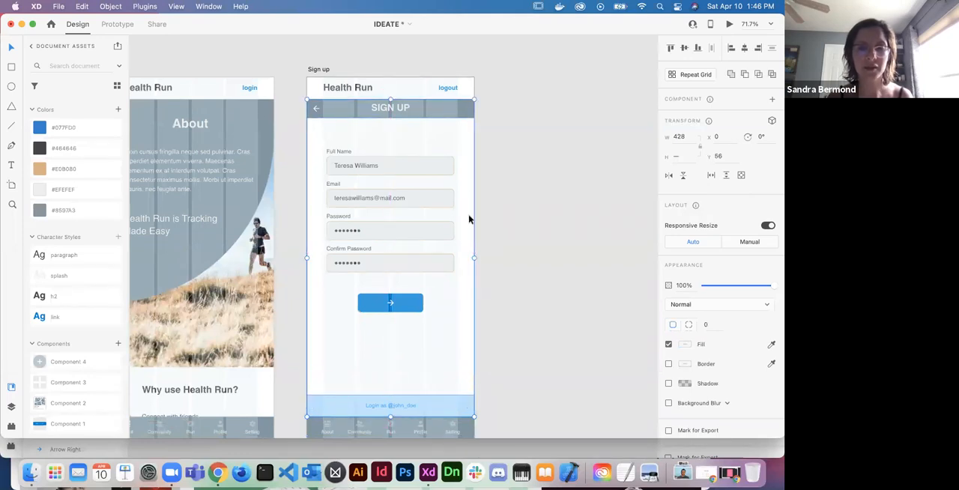
pyautogui.click(462, 405)
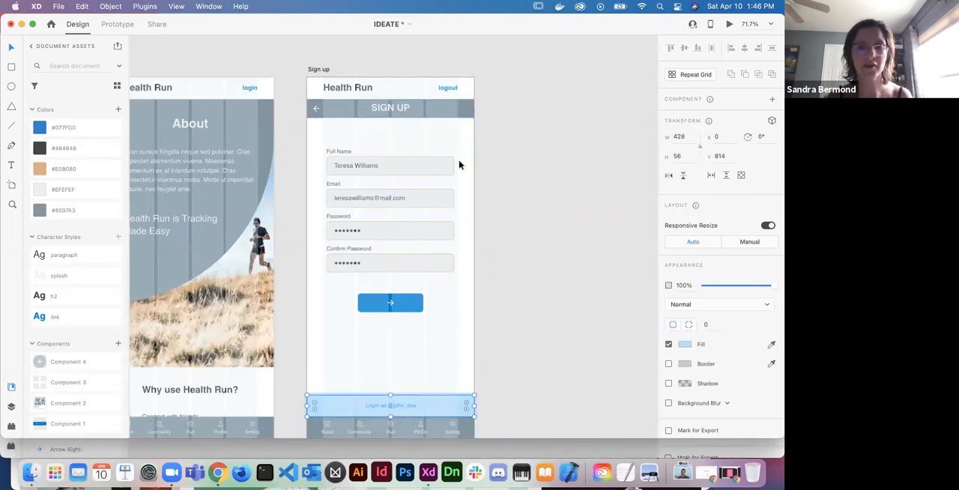
pyautogui.keyDown('shift'); pyautogui.click(459, 111); pyautogui.keyUp('shift')
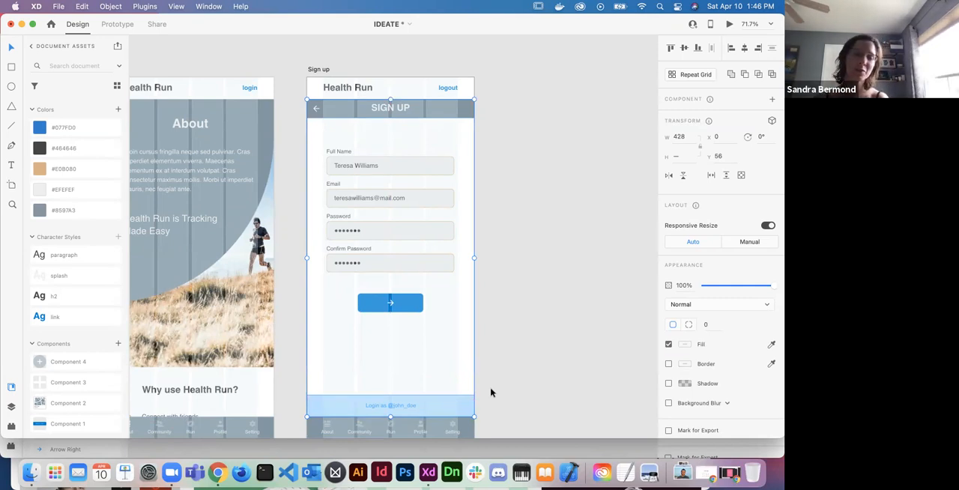
# - Set the corner radius of both the SIGN UP header bar and the login banner background to 10
pyautogui.click(467, 108)
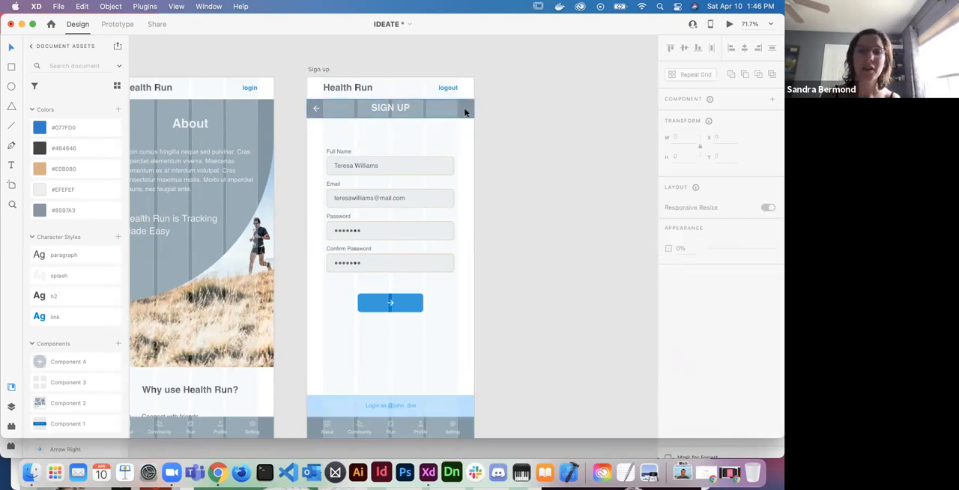
pyautogui.keyDown('shift'); pyautogui.click(443, 407); pyautogui.keyUp('shift')
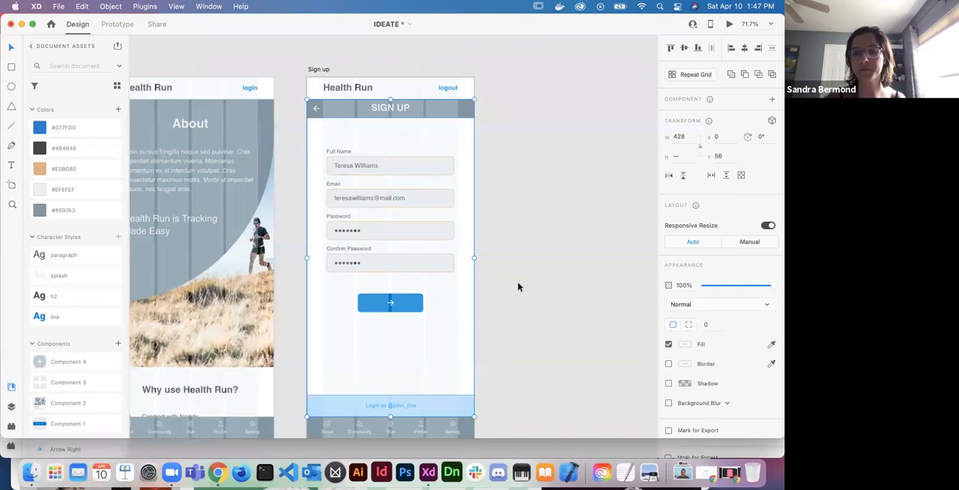
pyautogui.click(705, 326)
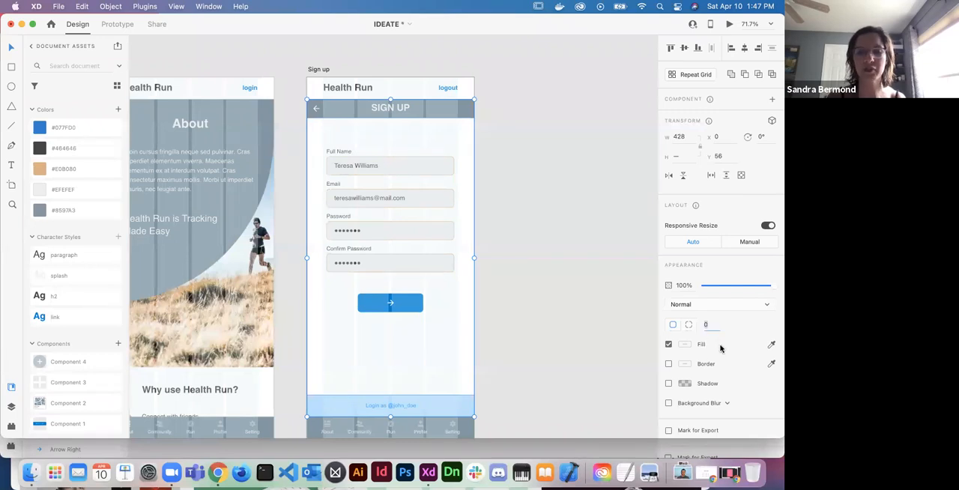
pyautogui.write('10')
pyautogui.press('Return')
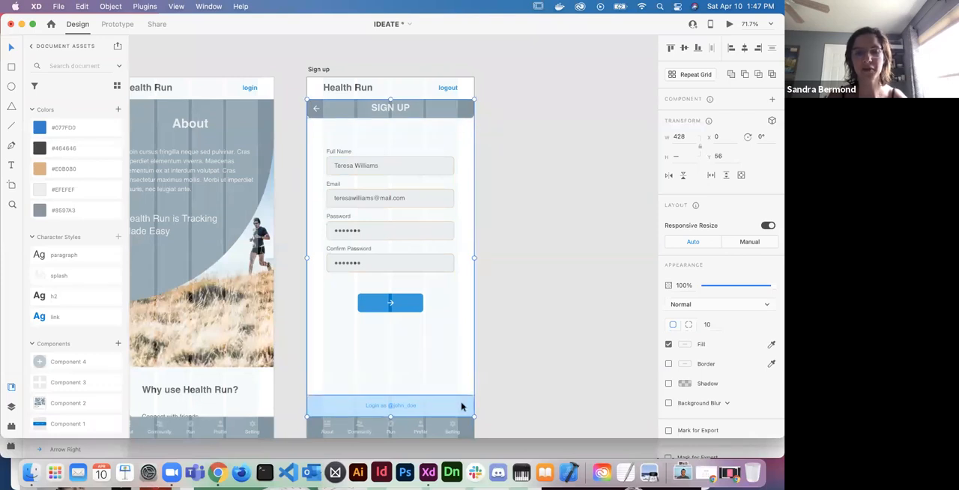
pyautogui.click(568, 417)
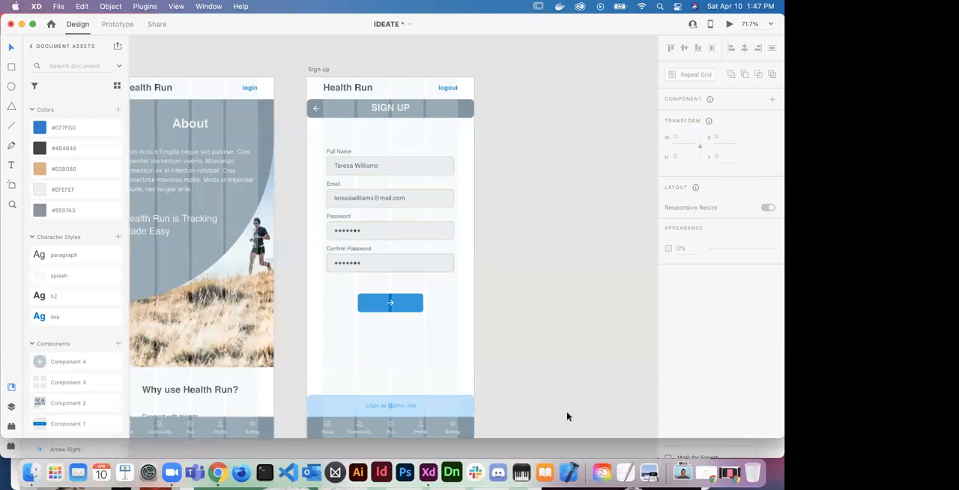
# - Try to fill the entire login banner group with the grey #8597A3 document colour
pyautogui.click(437, 408)
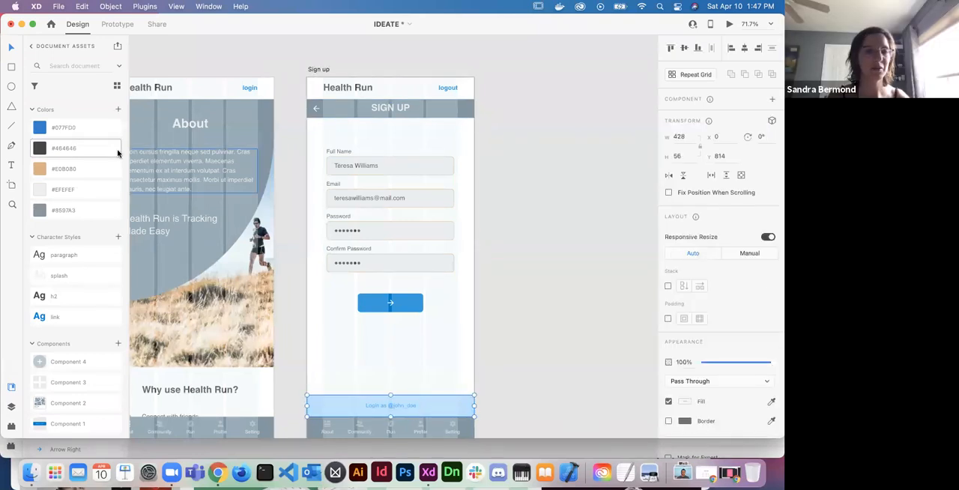
pyautogui.click(81, 212)
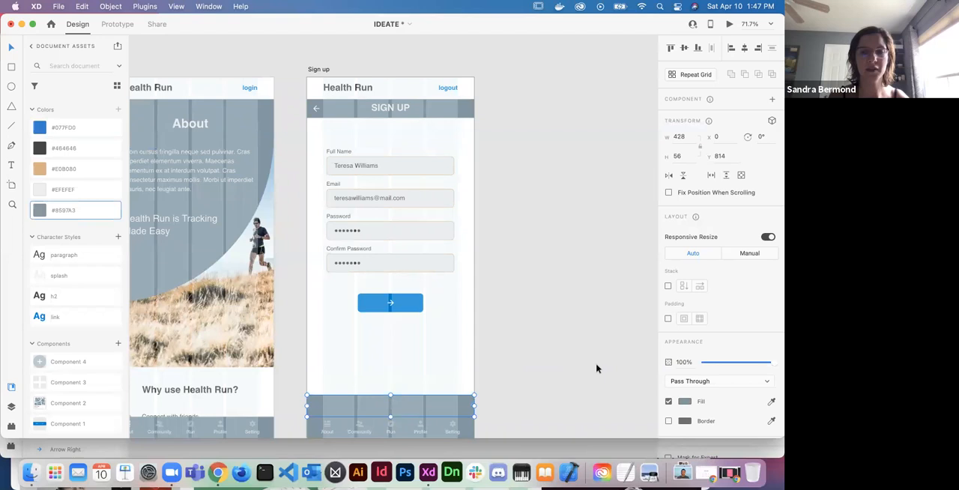
pyautogui.press('super+z')
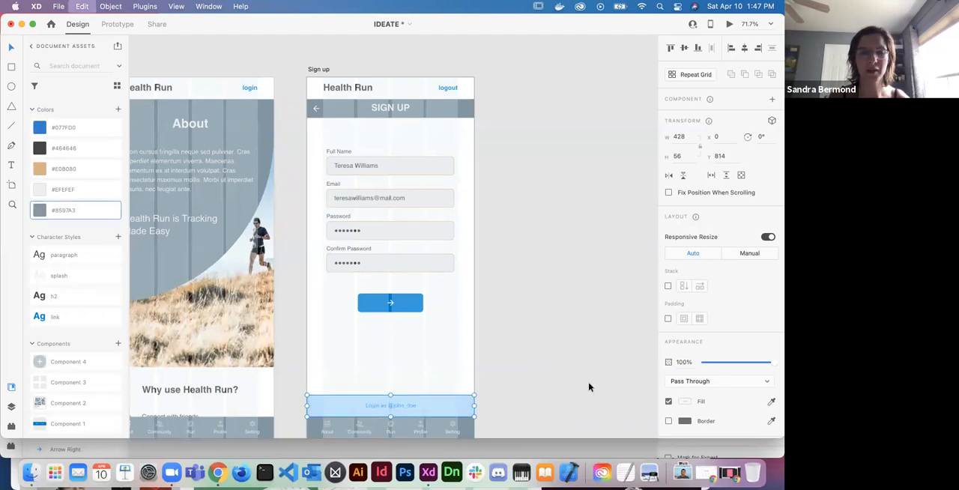
# - Fill only the login banner's background rectangle with the grey #8597A3 document colour and lower its opacity to about 29%
pyautogui.doubleClick(457, 407)
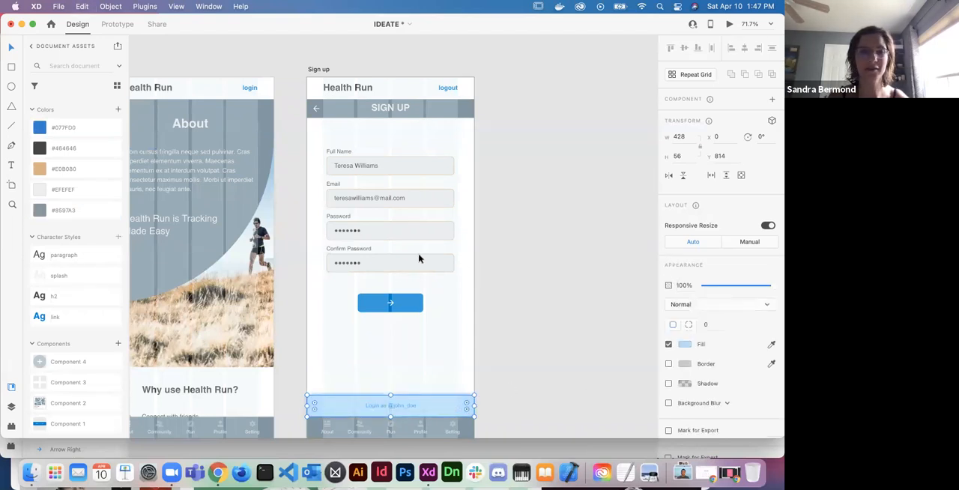
pyautogui.click(53, 213)
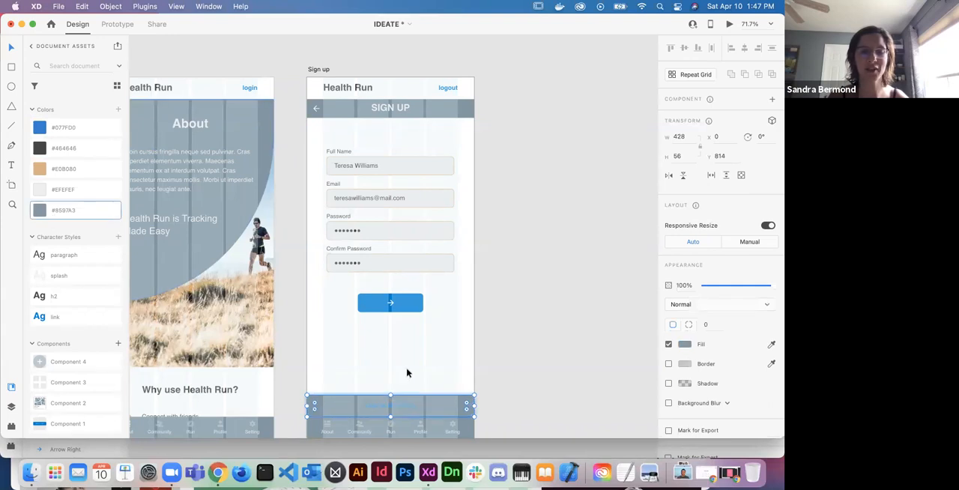
pyautogui.click(717, 286)
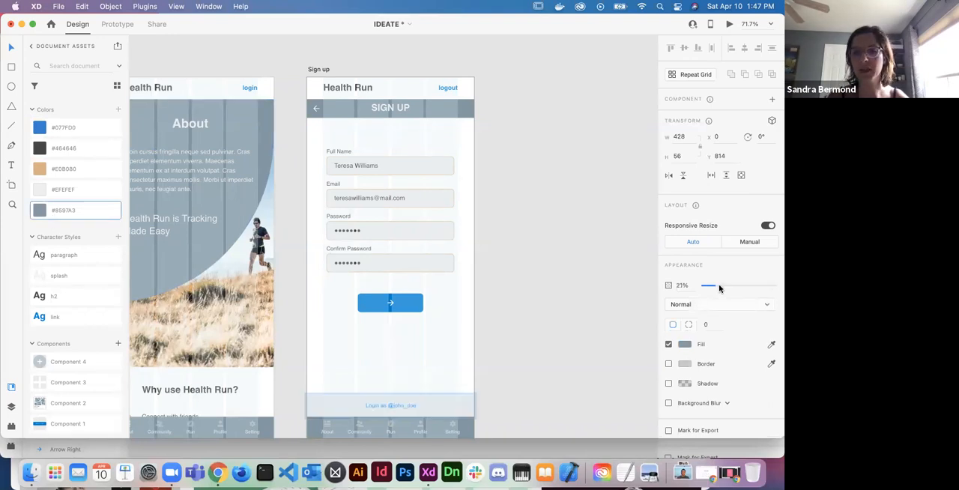
pyautogui.moveTo(719, 287); pyautogui.dragTo(725, 288)
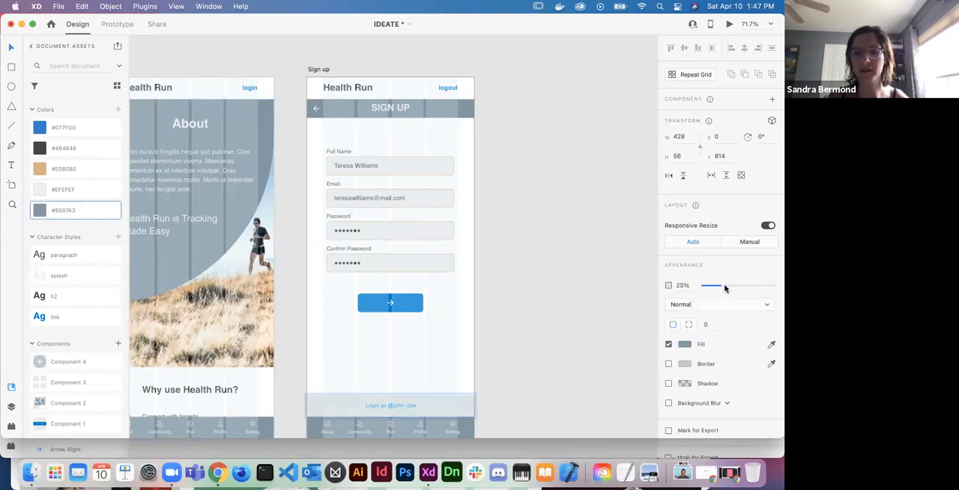
# - Apply the link character style to the login banner text and replace its username with one matching the form's sample person
pyautogui.doubleClick(389, 405)
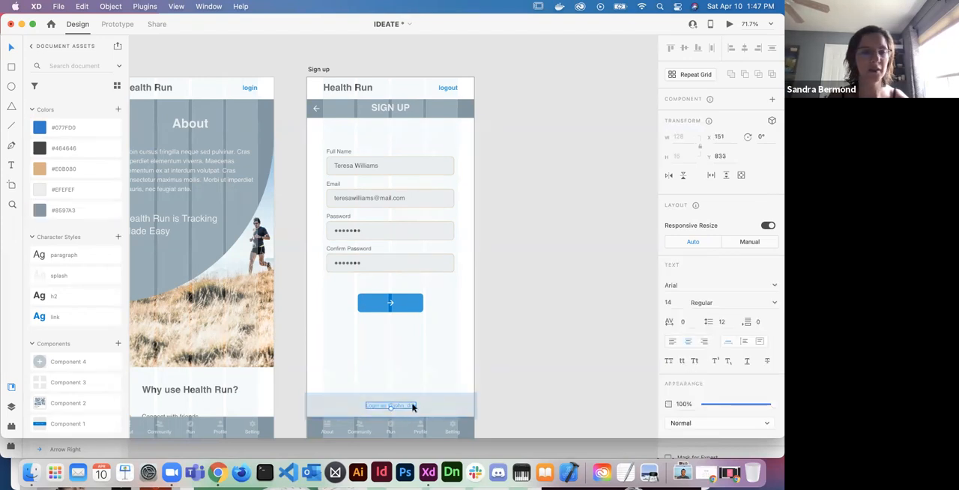
pyautogui.click(59, 317)
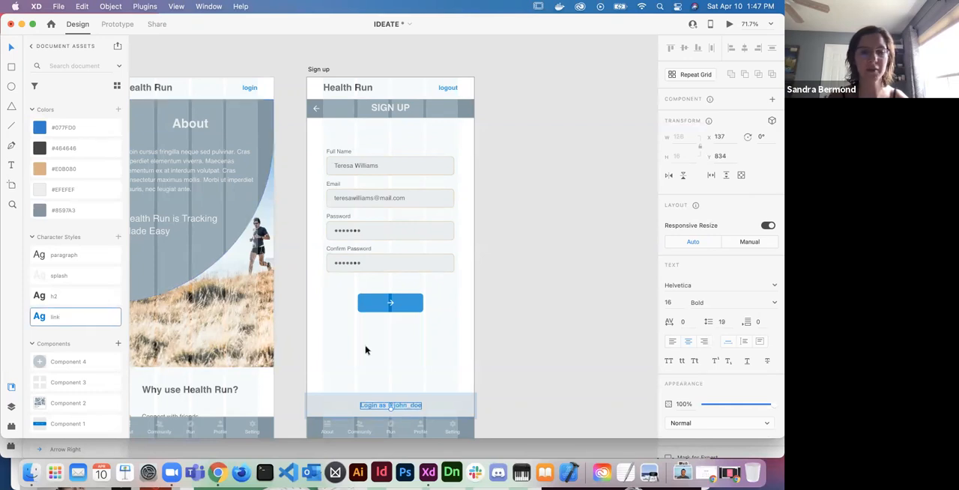
pyautogui.click(405, 406)
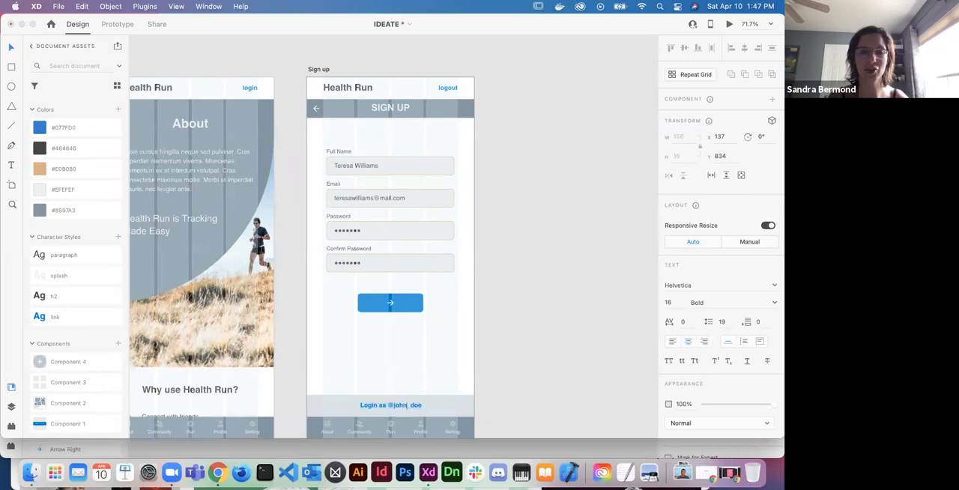
pyautogui.press('BackSpace')
pyautogui.write('_')
pyautogui.press('Left')
pyautogui.press('BackSpace')
pyautogui.press('BackSpace')
pyautogui.press('BackSpace')
pyautogui.press('BackSpace')
pyautogui.write('teresa')
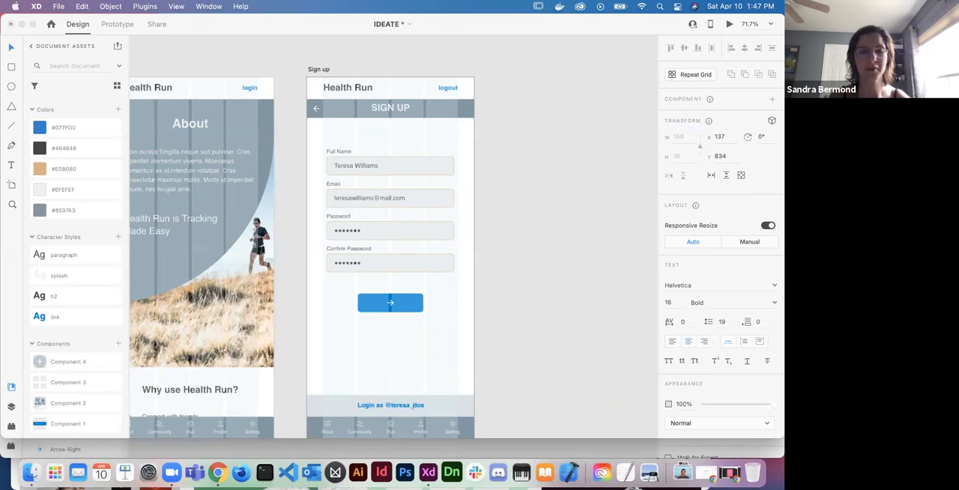
pyautogui.press('Right')
pyautogui.press('Delete')
pyautogui.press('Delete')
pyautogui.press('Delete')
pyautogui.write('will')
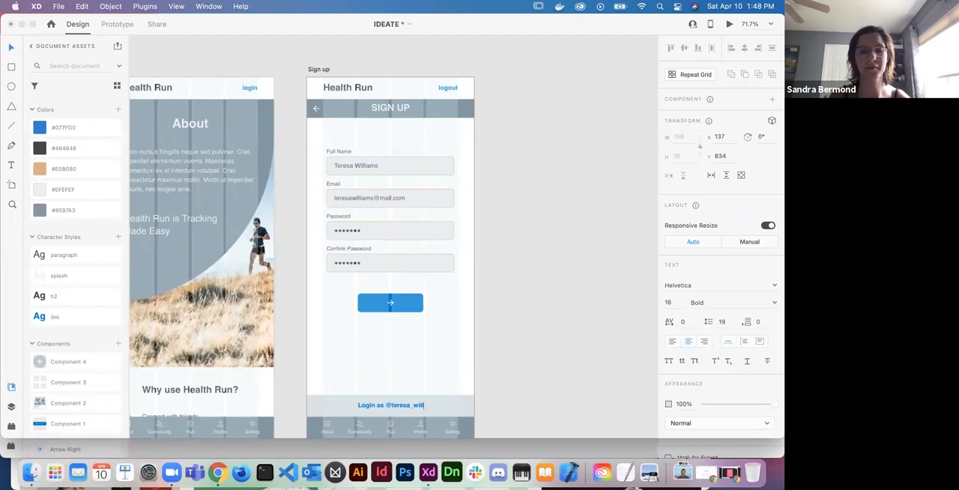
pyautogui.write('iams')
pyautogui.press('Escape')
pyautogui.click(569, 368)
# - Change the "logout" link in the Sign up artboard's header to "login"
pyautogui.scroll(-4, 566, 366)
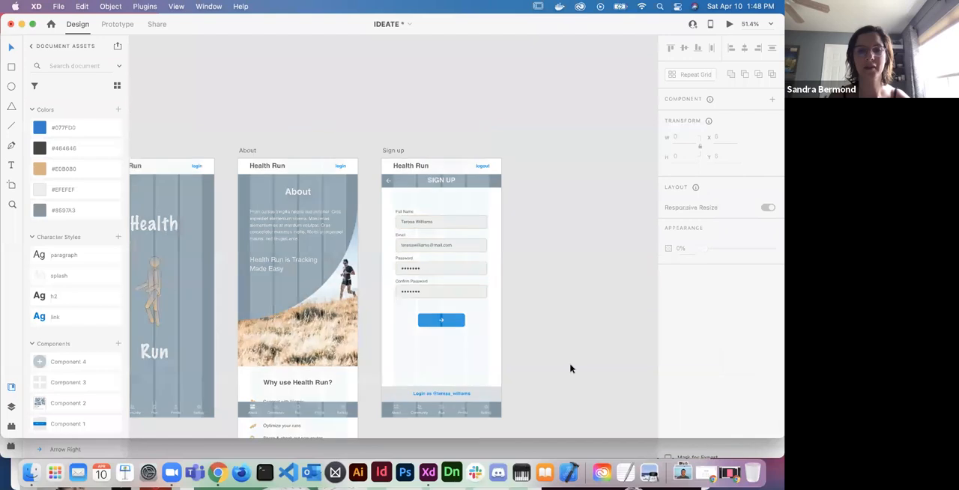
pyautogui.scroll(-3, 532, 330)
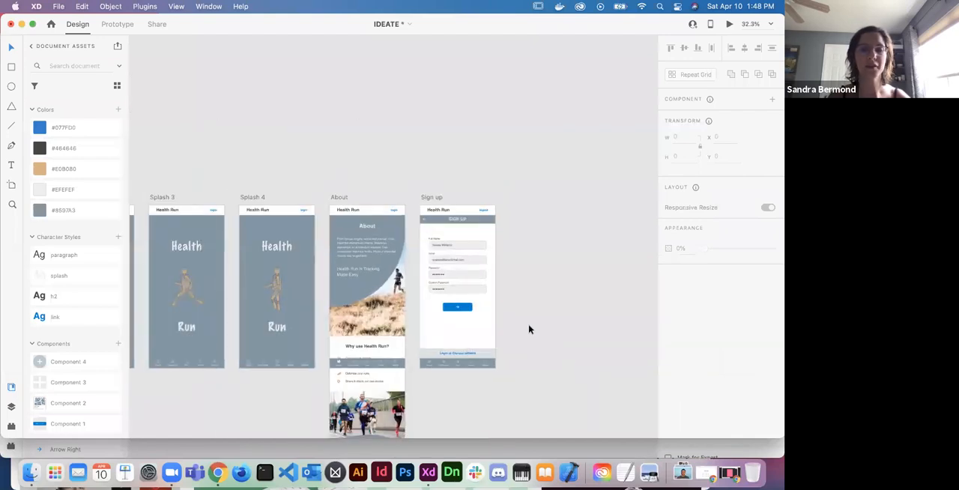
pyautogui.scroll(6, 486, 226)
pyautogui.scroll(-3, 486, 217)
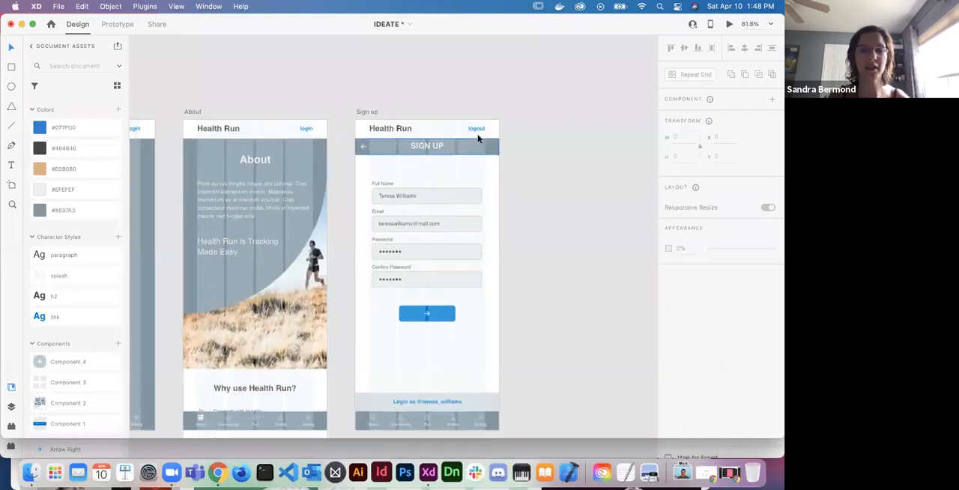
pyautogui.click(477, 131)
pyautogui.doubleClick(477, 129)
pyautogui.doubleClick(477, 129)
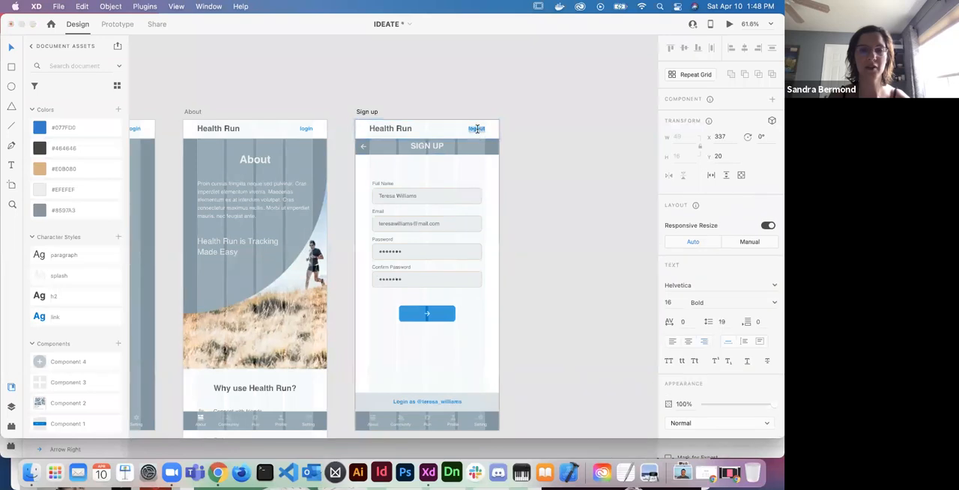
pyautogui.press('Right')
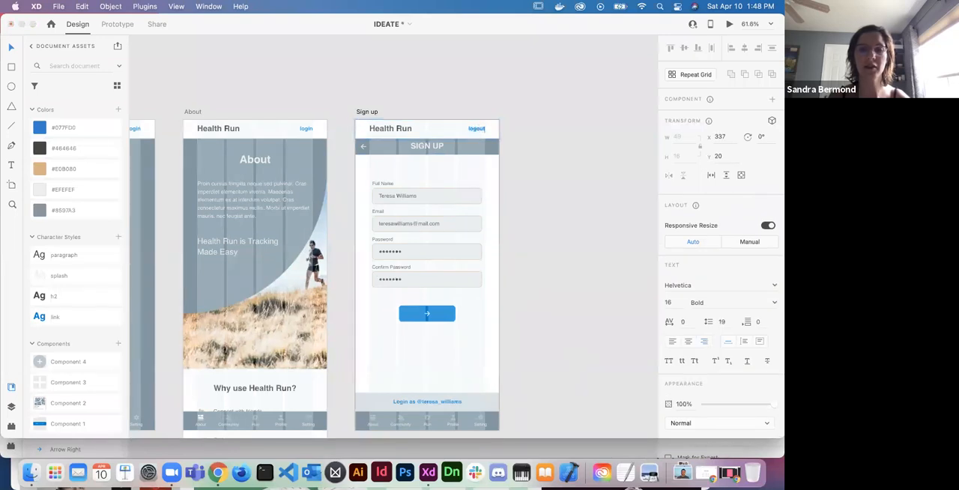
pyautogui.press('BackSpace')
pyautogui.press('BackSpace')
pyautogui.press('BackSpace')
pyautogui.write('in')
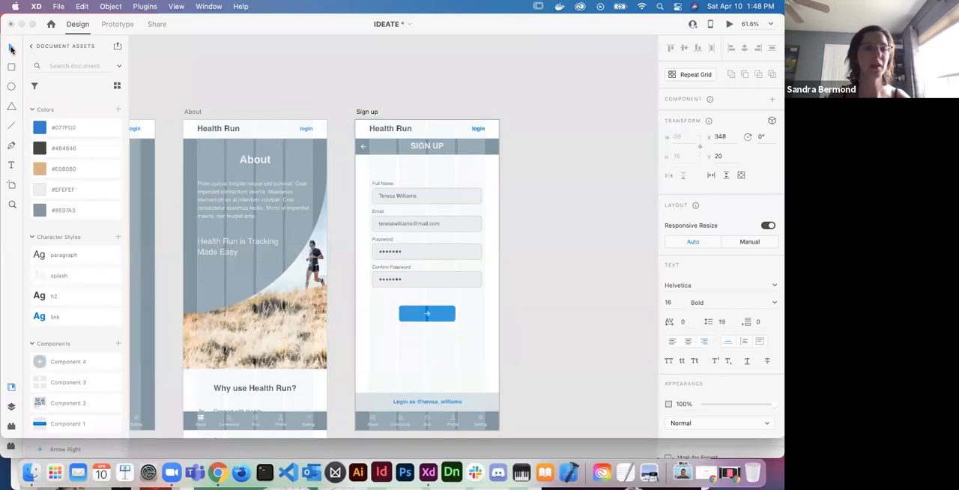
pyautogui.click(337, 90)
pyautogui.scroll(-2, 338, 94)
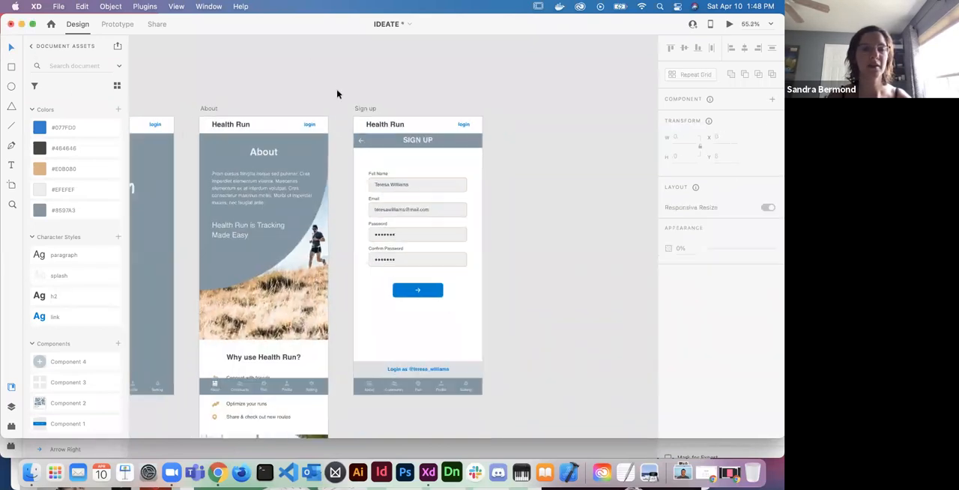
pyautogui.scroll(-3, 337, 94)
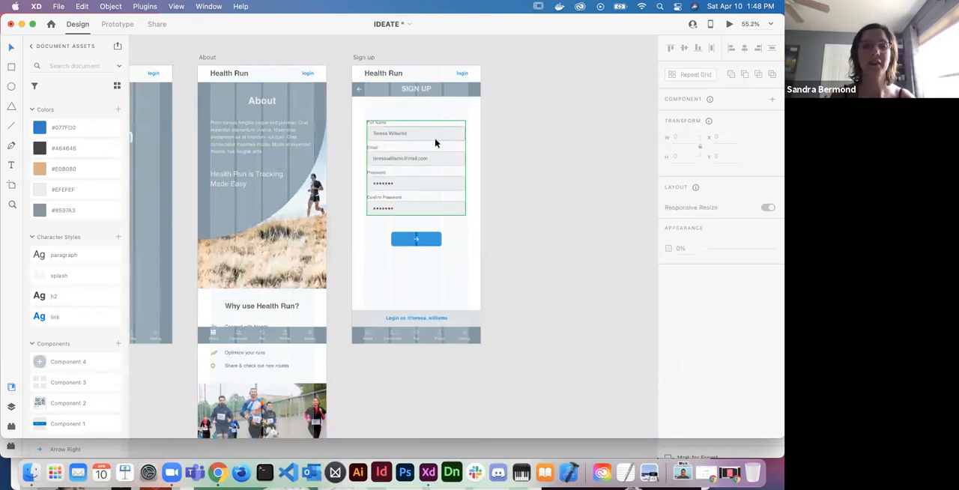
pyautogui.hscroll(5, 422, 255)
pyautogui.scroll(2, 422, 255)
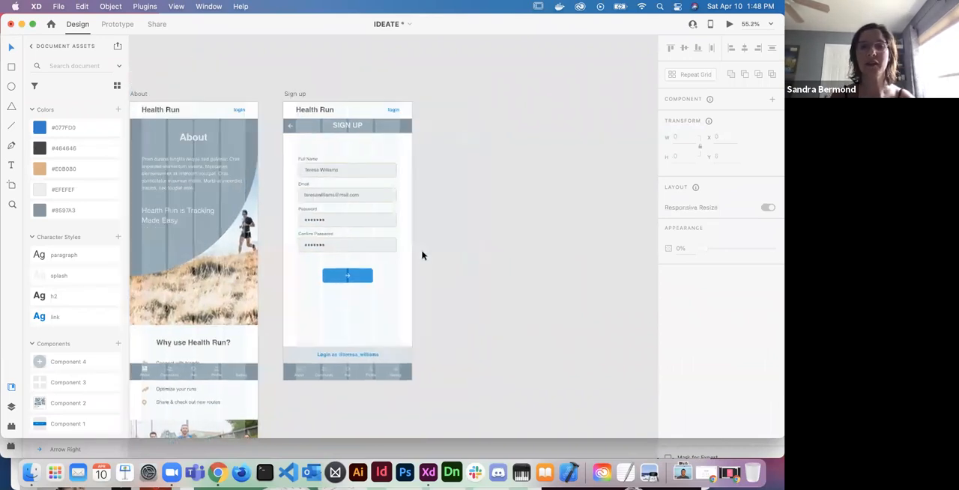
# - In Prototype mode, connect the login link in the About artboard's header to the Sign up artboard
pyautogui.hscroll(3, 422, 255)
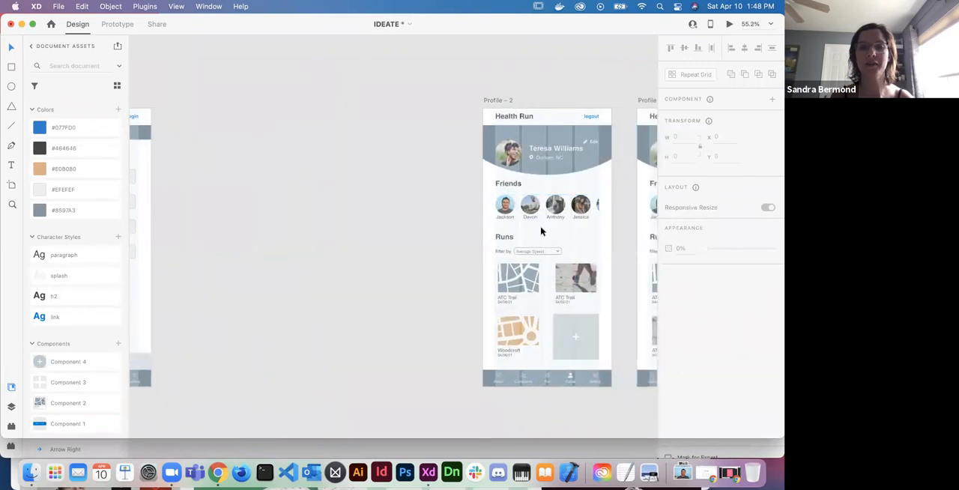
pyautogui.hscroll(-5, 448, 258)
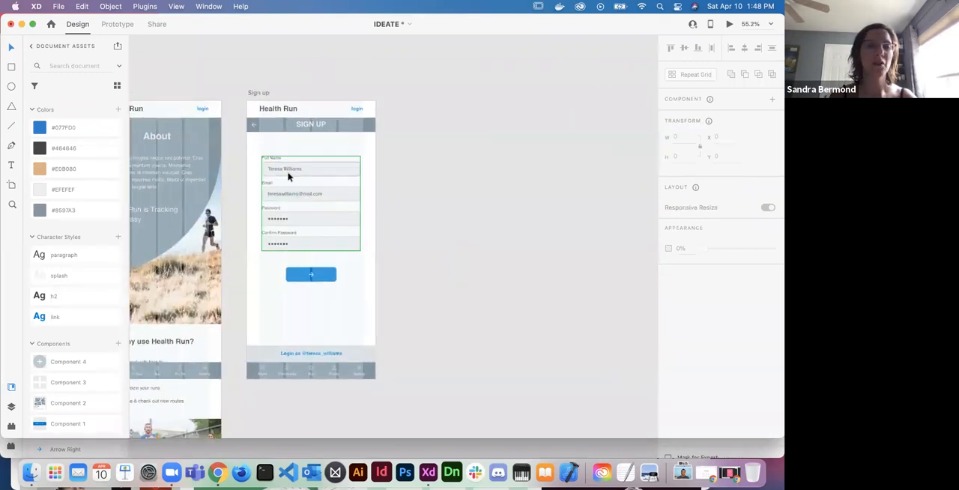
pyautogui.click(116, 24)
pyautogui.hscroll(-2, 257, 205)
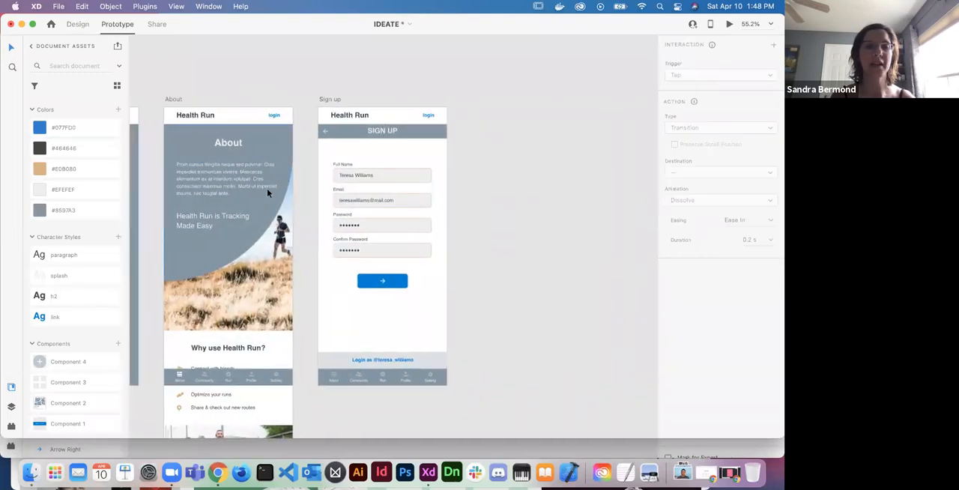
pyautogui.click(275, 117)
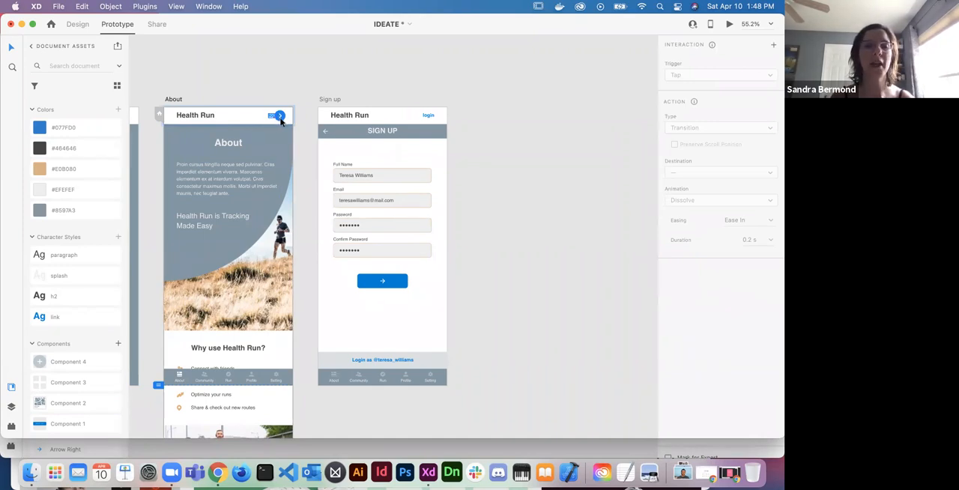
pyautogui.moveTo(280, 117); pyautogui.dragTo(327, 169)
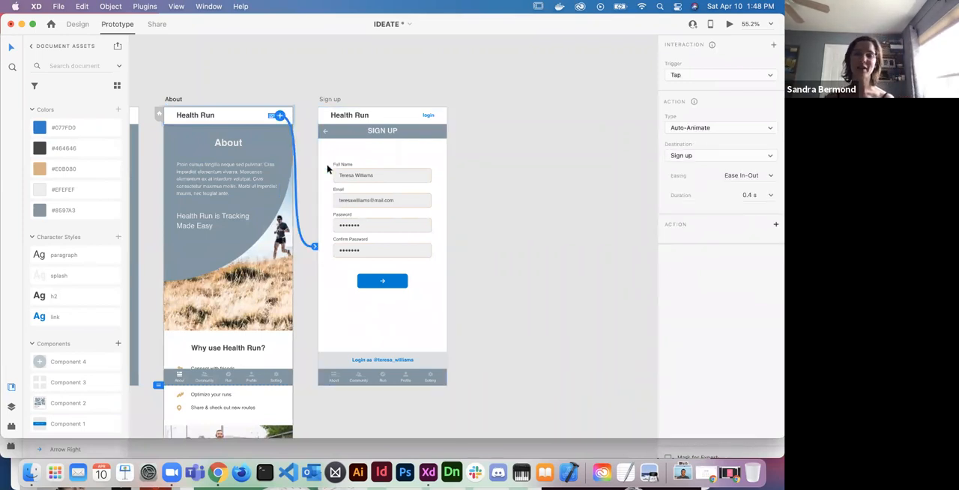
# - Set the About login link's action to Transition with the Push Right animation
pyautogui.click(755, 133)
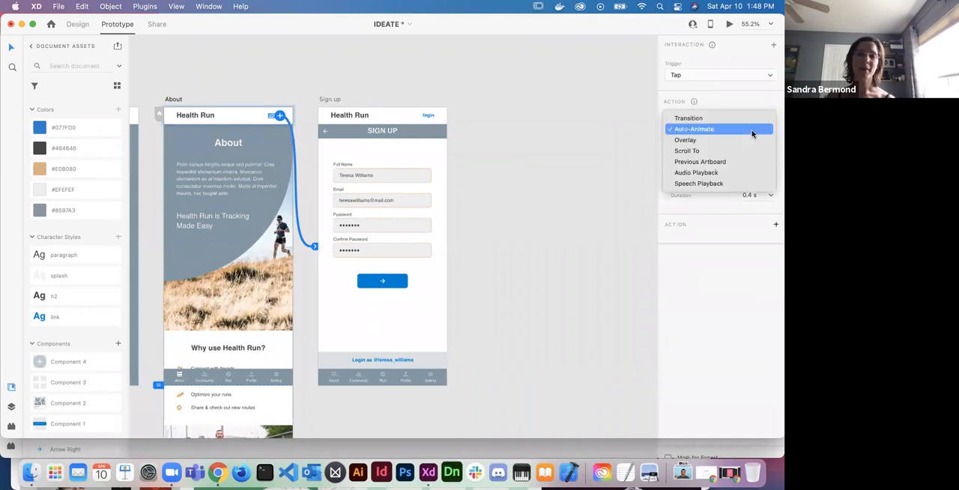
pyautogui.click(711, 118)
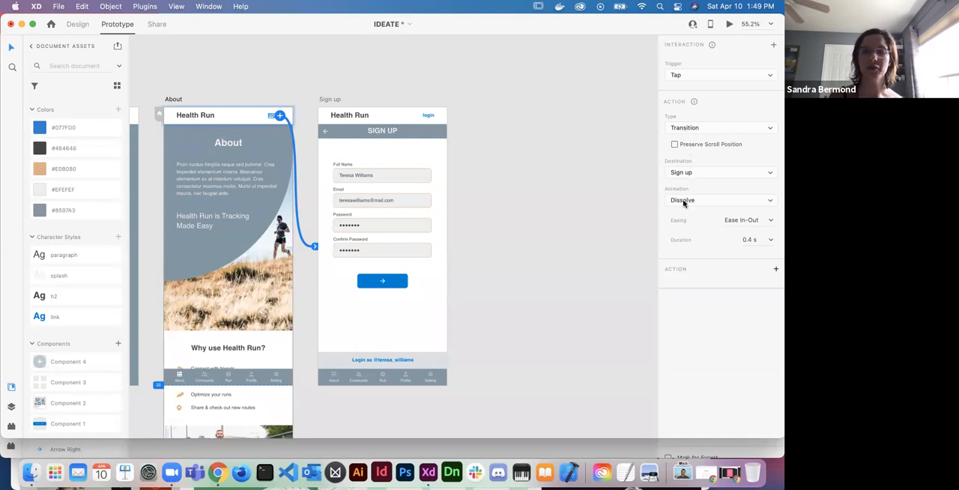
pyautogui.click(684, 203)
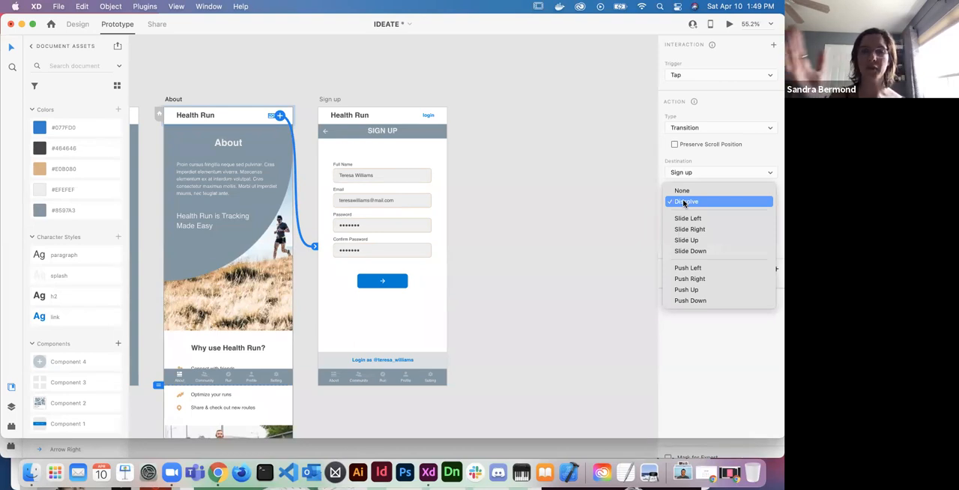
pyautogui.click(690, 279)
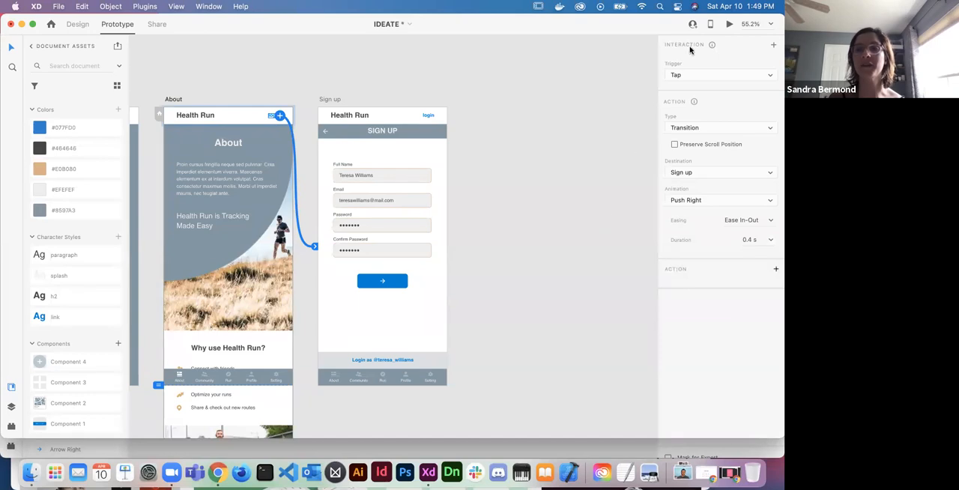
# - Preview the prototype and test the login link from the About screen to the Sign up screen
pyautogui.click(730, 26)
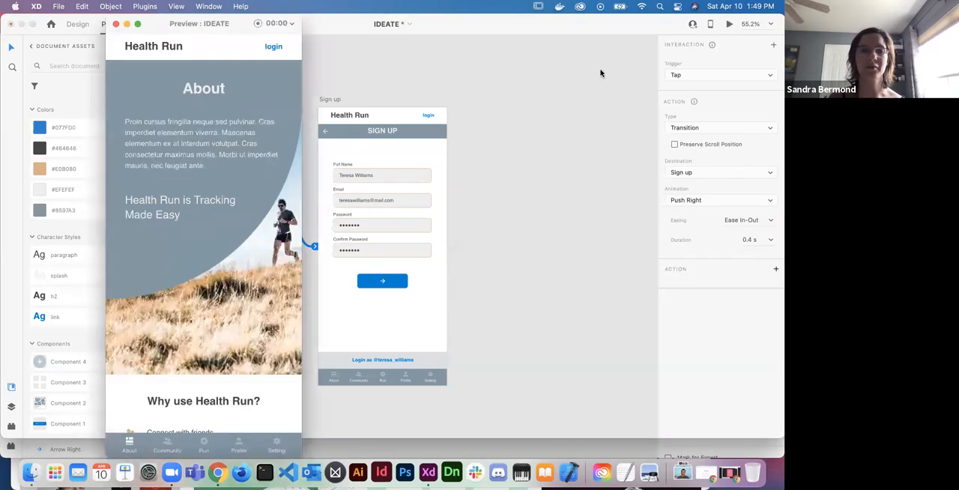
pyautogui.click(266, 50)
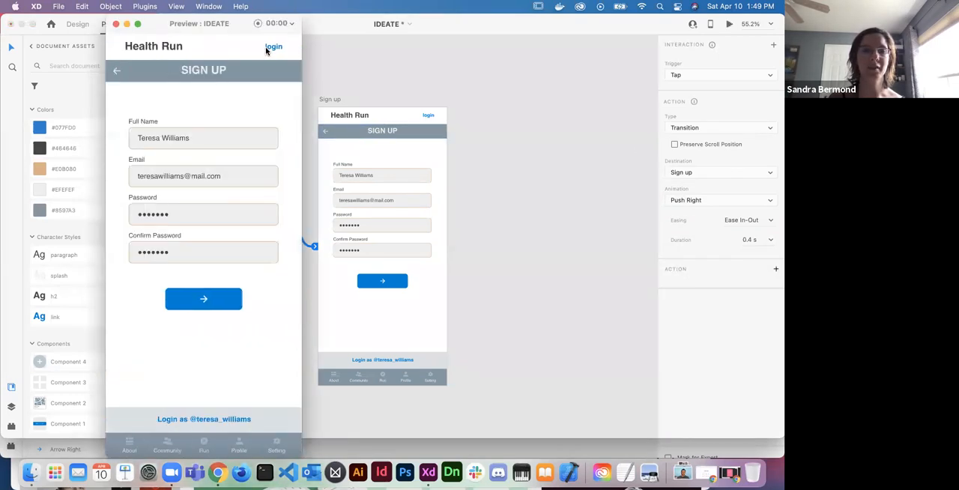
pyautogui.click(116, 24)
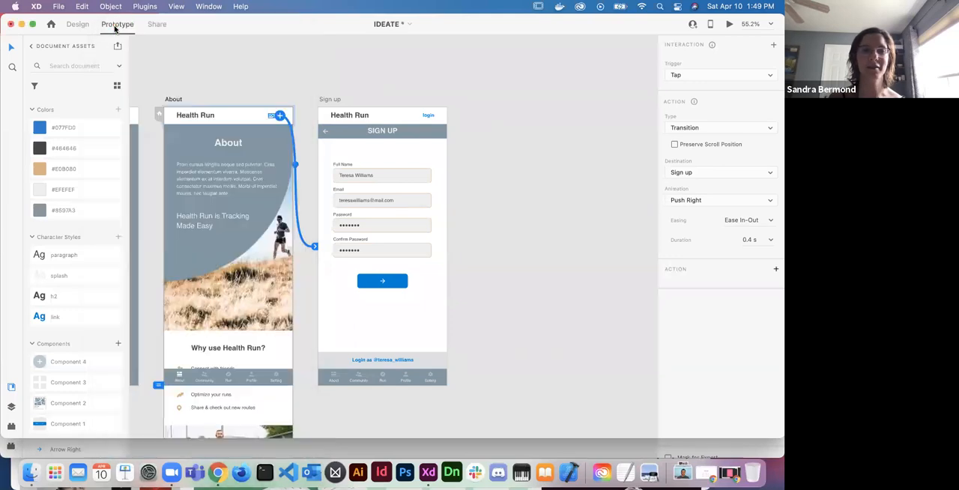
# - Set the About login link's transition duration to 1 s and preview it from the About screen
pyautogui.click(769, 239)
pyautogui.click(748, 287)
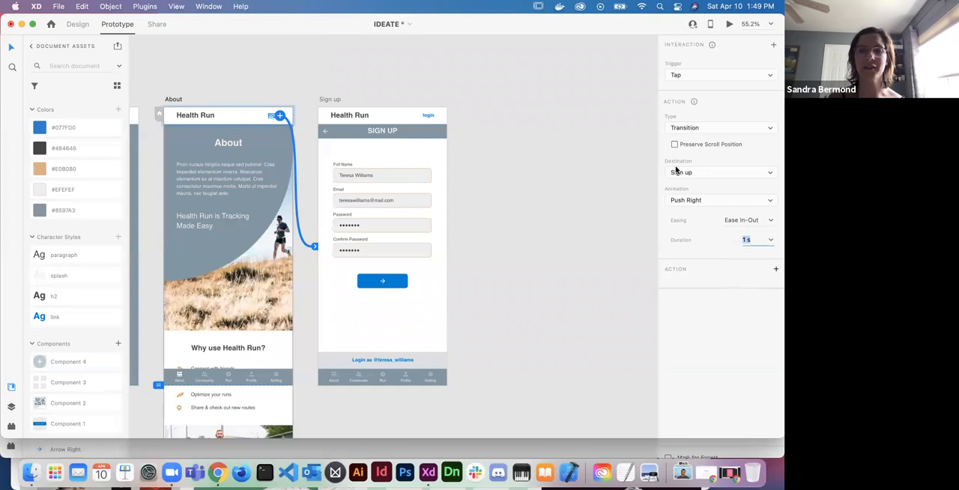
pyautogui.click(728, 24)
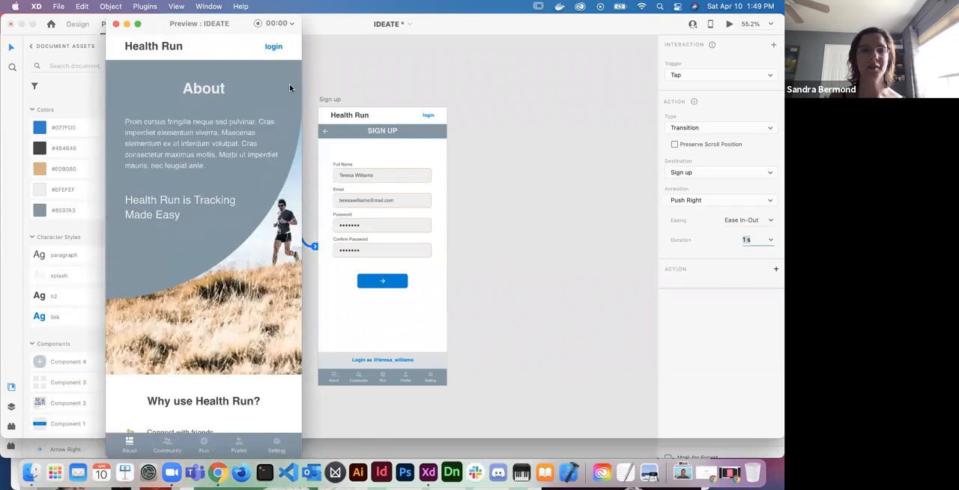
pyautogui.click(266, 48)
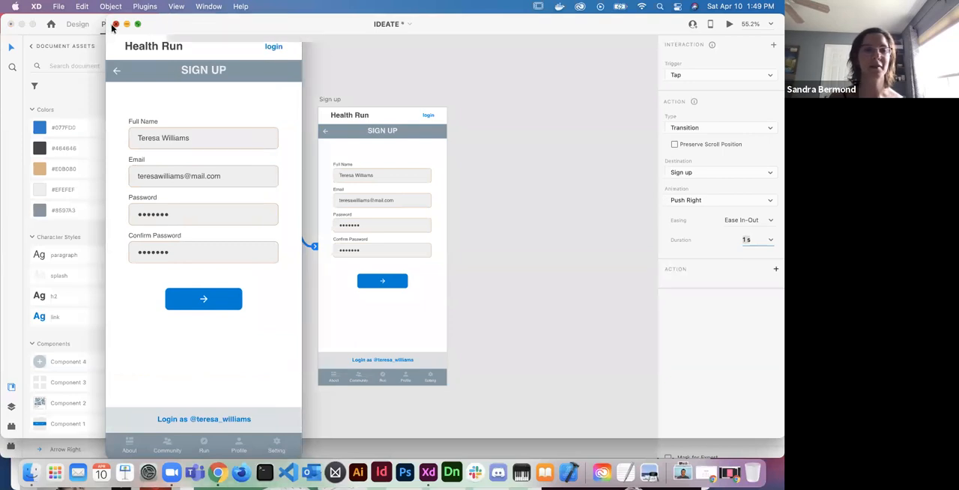
pyautogui.click(116, 24)
# - Connect the back arrow in the Sign up title bar to the About artboard as a Transition with the Push Left animation
pyautogui.click(325, 133)
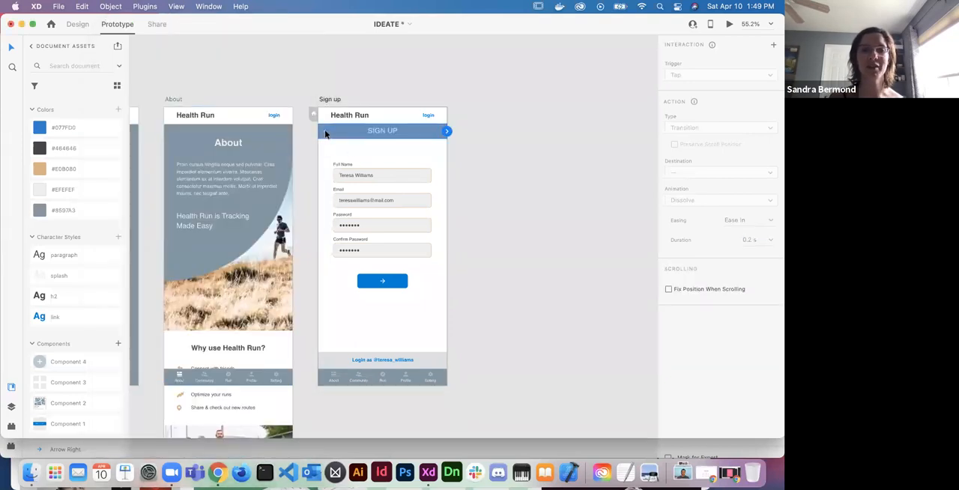
pyautogui.doubleClick(328, 133)
pyautogui.moveTo(329, 134); pyautogui.dragTo(285, 178)
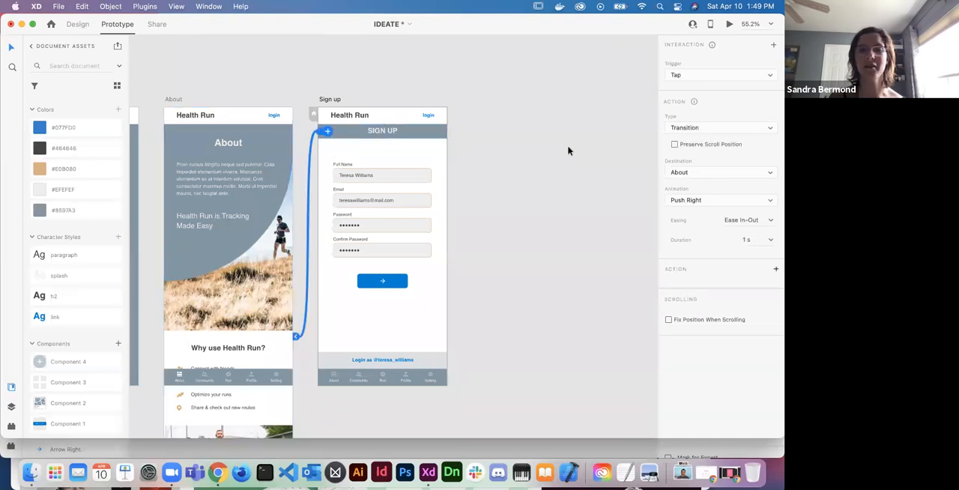
pyautogui.click(720, 128)
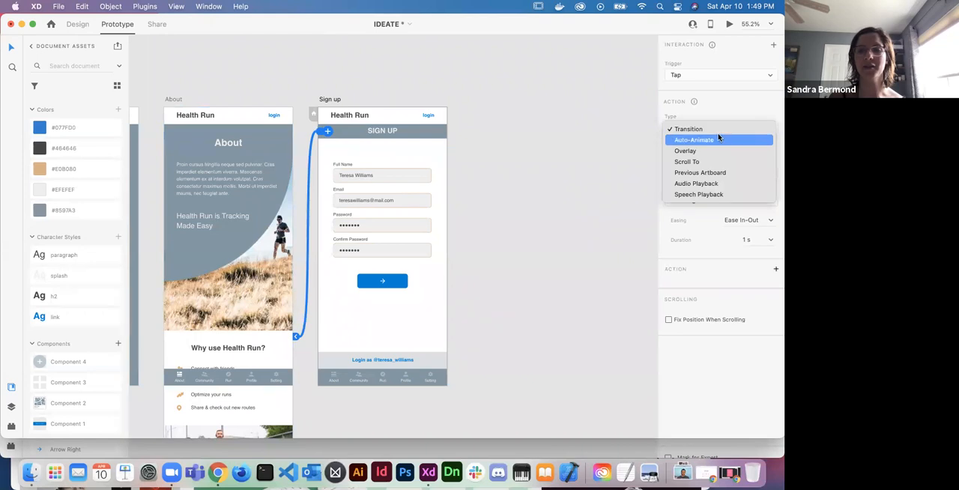
pyautogui.click(713, 131)
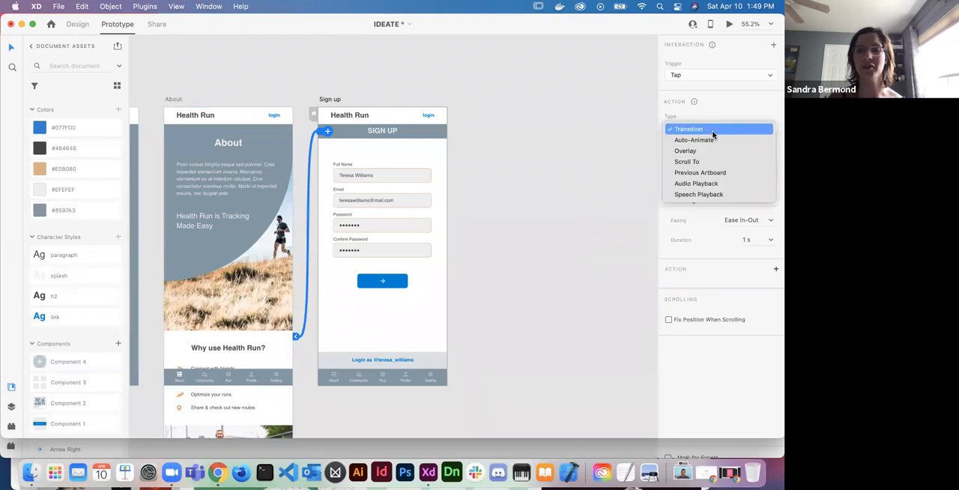
pyautogui.click(730, 198)
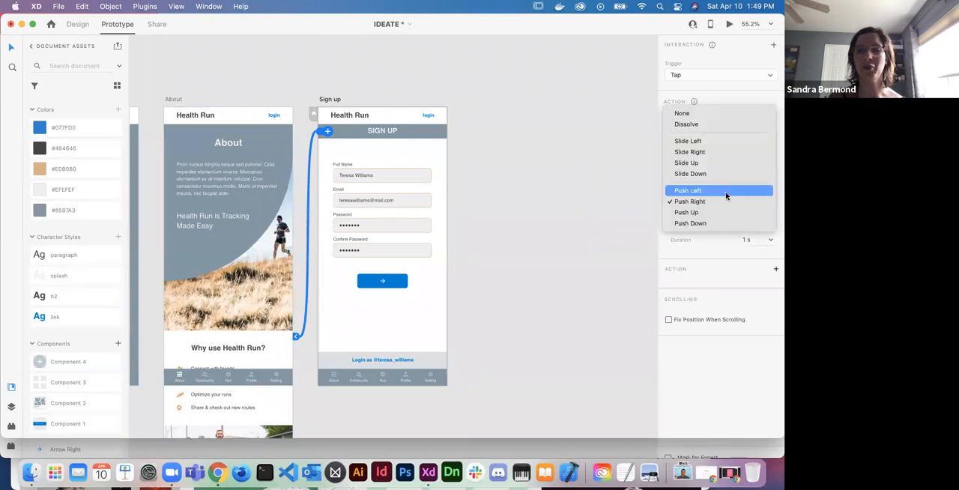
pyautogui.click(726, 192)
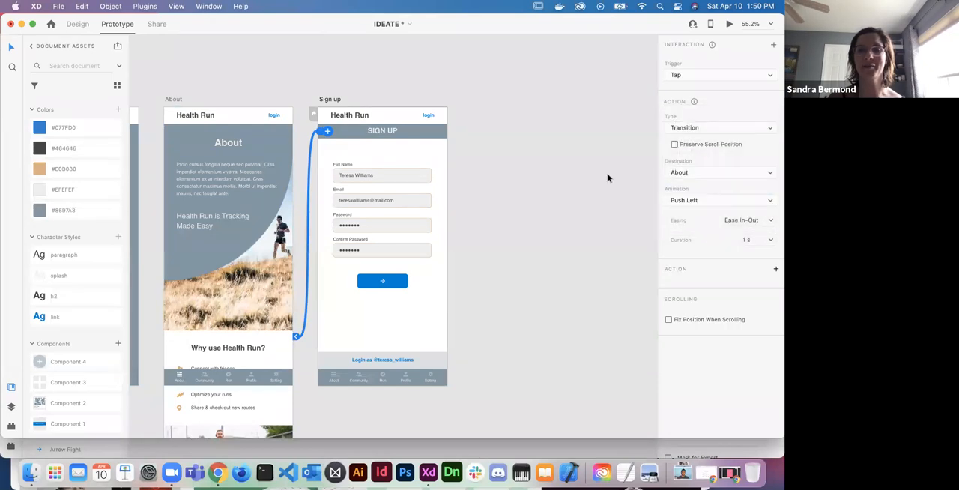
# - Preview the prototype, following the login link to Sign up and the back arrow to About
pyautogui.click(272, 118)
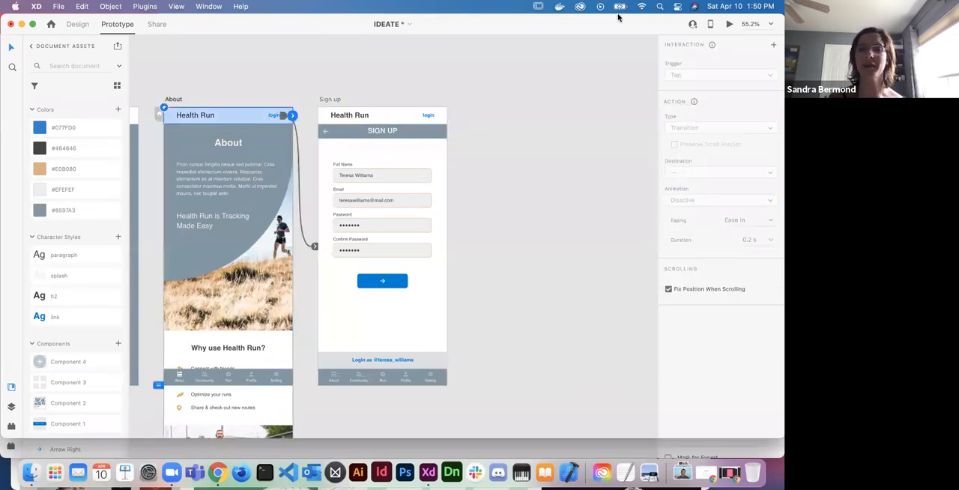
pyautogui.click(729, 24)
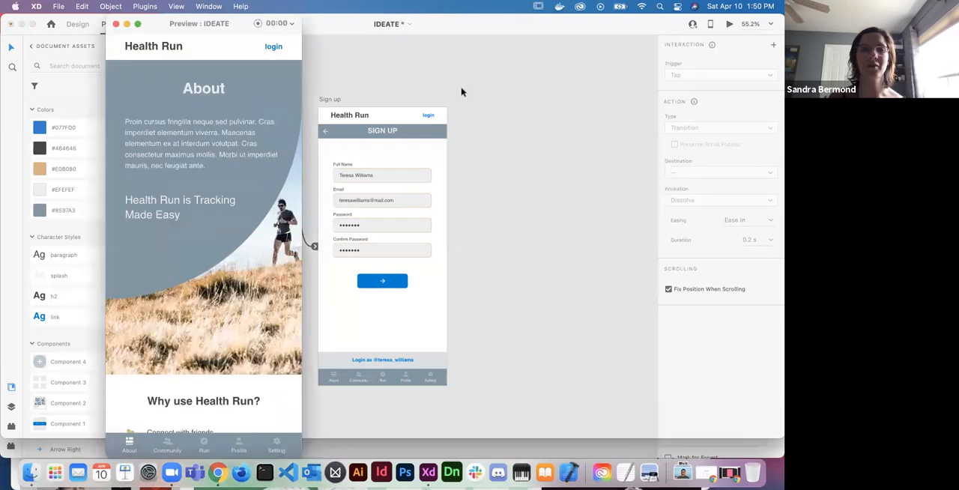
pyautogui.click(272, 48)
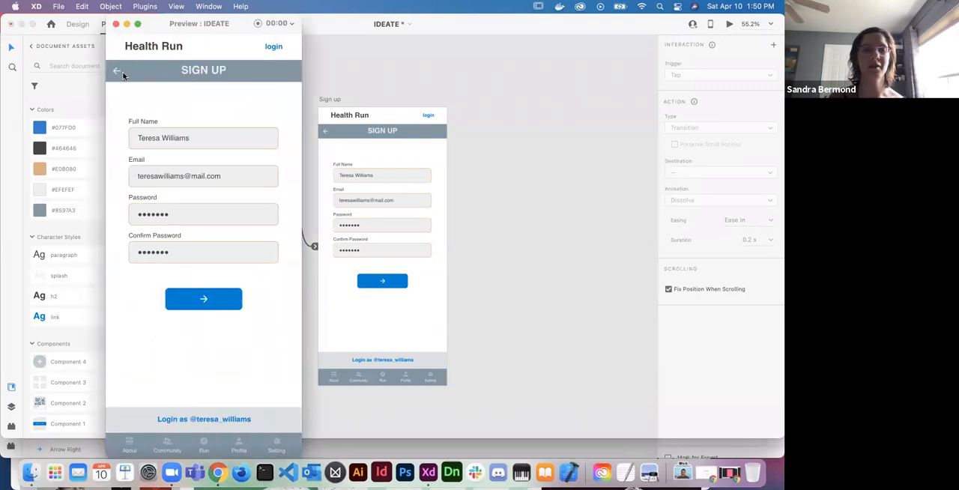
pyautogui.click(117, 71)
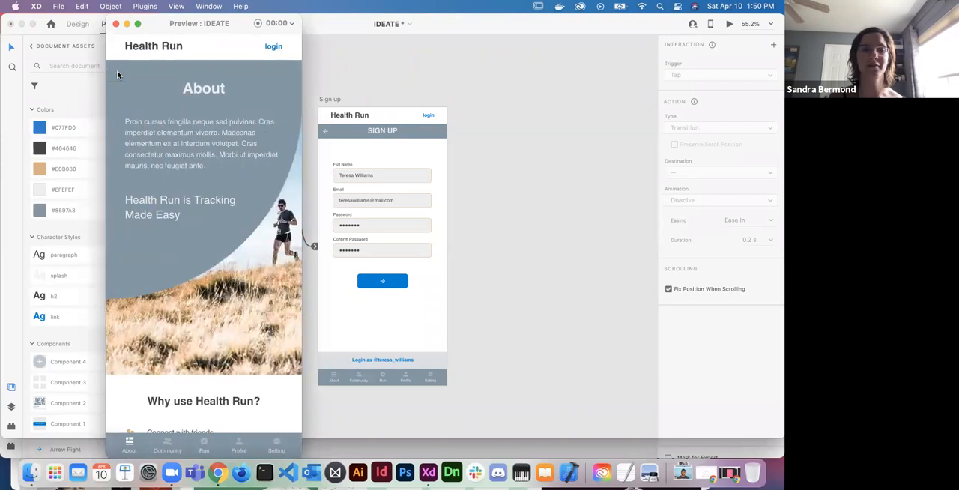
pyautogui.click(116, 25)
# - Connect the blue arrow button below the Sign up form to the Profile artboard
pyautogui.click(382, 280)
pyautogui.scroll(-2, 379, 286)
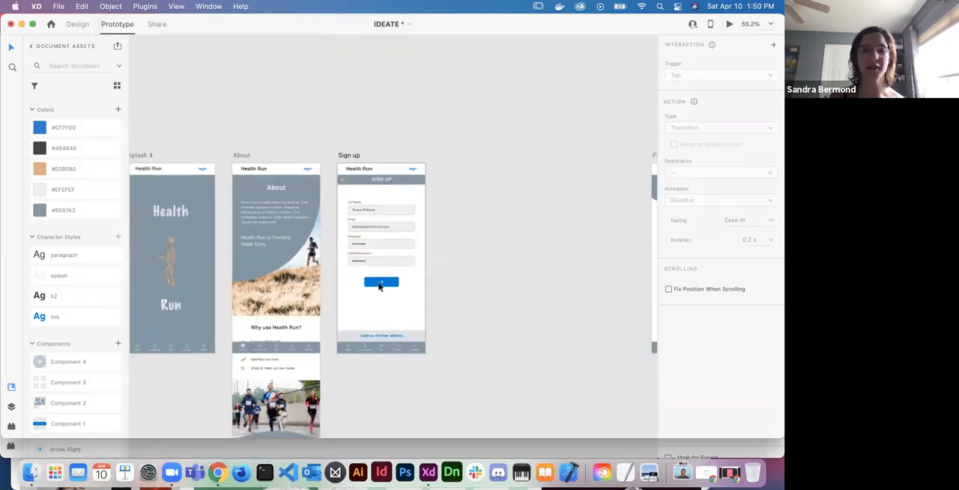
pyautogui.hscroll(2, 413, 314)
pyautogui.scroll(-3, 385, 304)
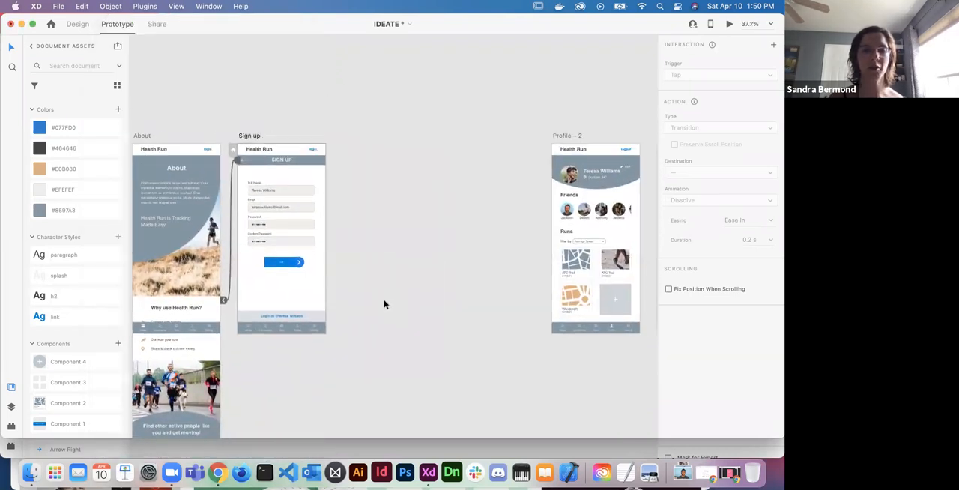
pyautogui.scroll(-3, 384, 304)
pyautogui.hscroll(2, 309, 293)
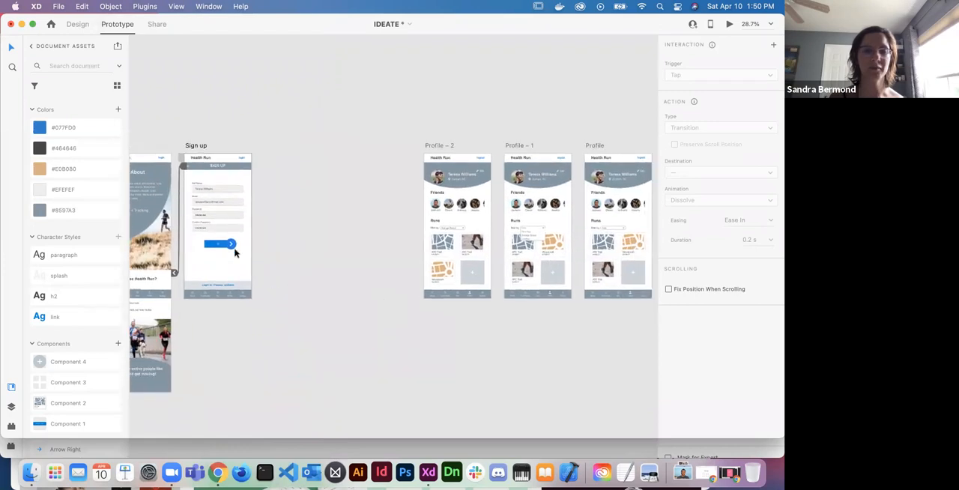
pyautogui.moveTo(233, 244); pyautogui.dragTo(589, 229)
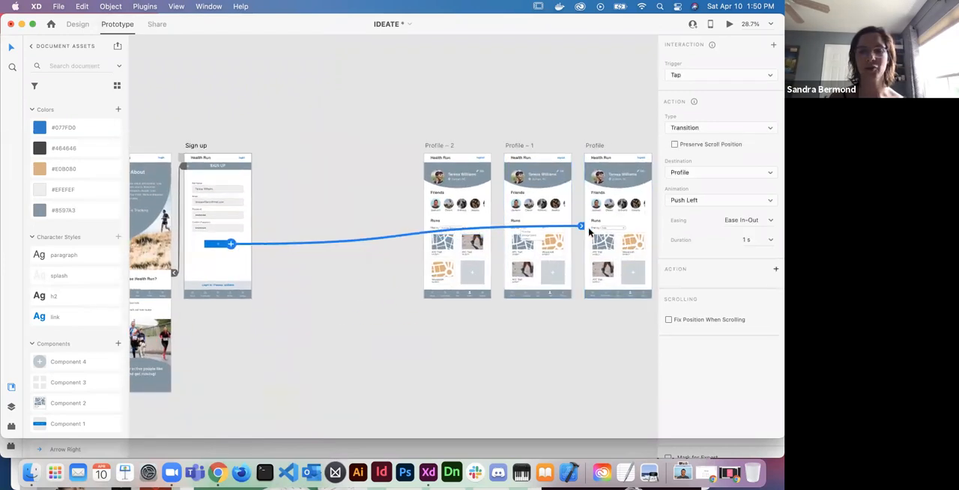
# - Set the arrow button's transition to Profile to the Dissolve animation with a 0.4 s duration
pyautogui.click(727, 128)
pyautogui.press('Escape')
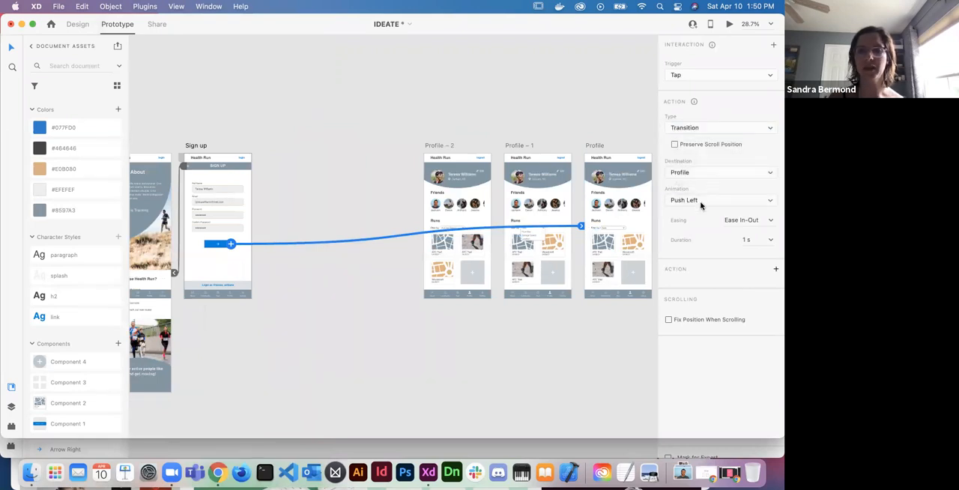
pyautogui.click(700, 201)
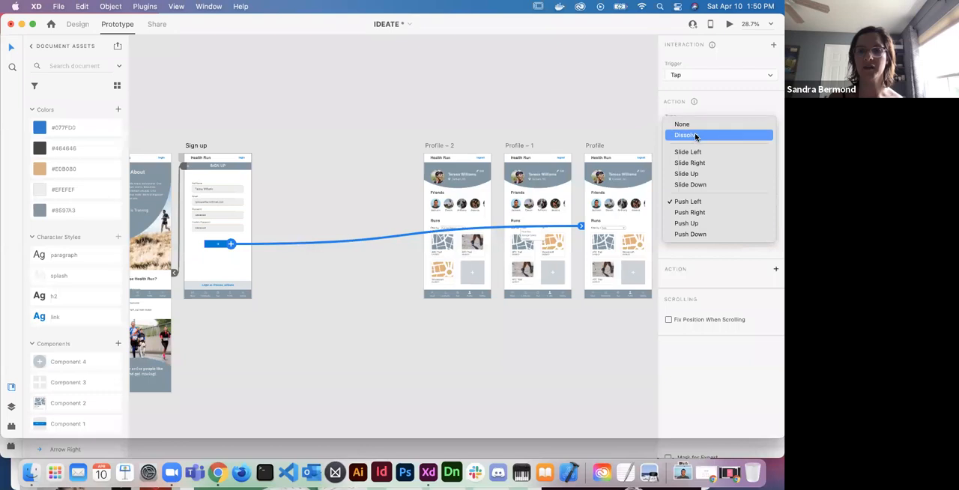
pyautogui.click(696, 136)
pyautogui.click(772, 240)
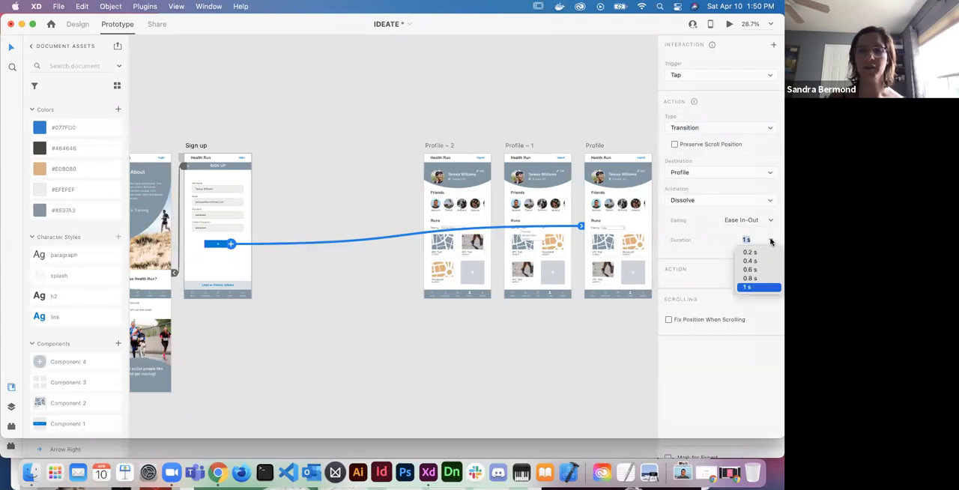
pyautogui.click(751, 261)
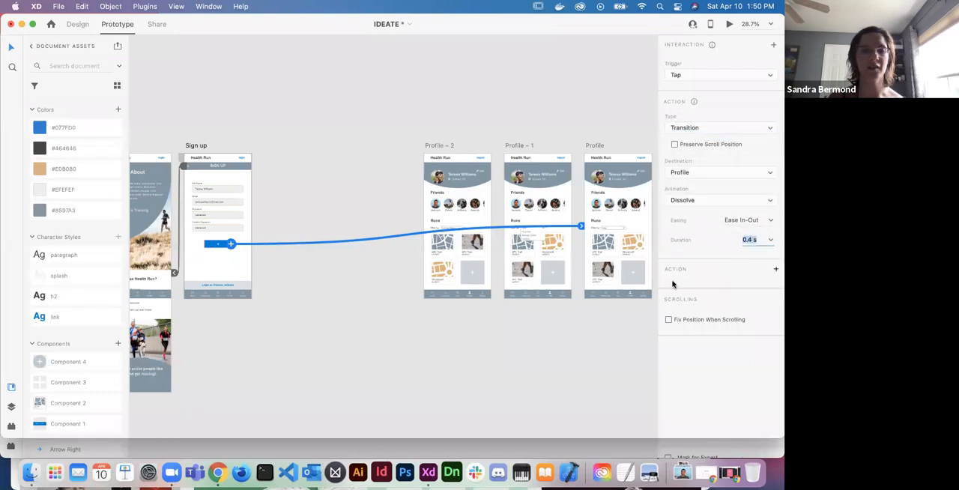
# - Connect the "Login as" text in the Sign up artboard's login banner to the Profile artboard
pyautogui.hscroll(-2, 507, 298)
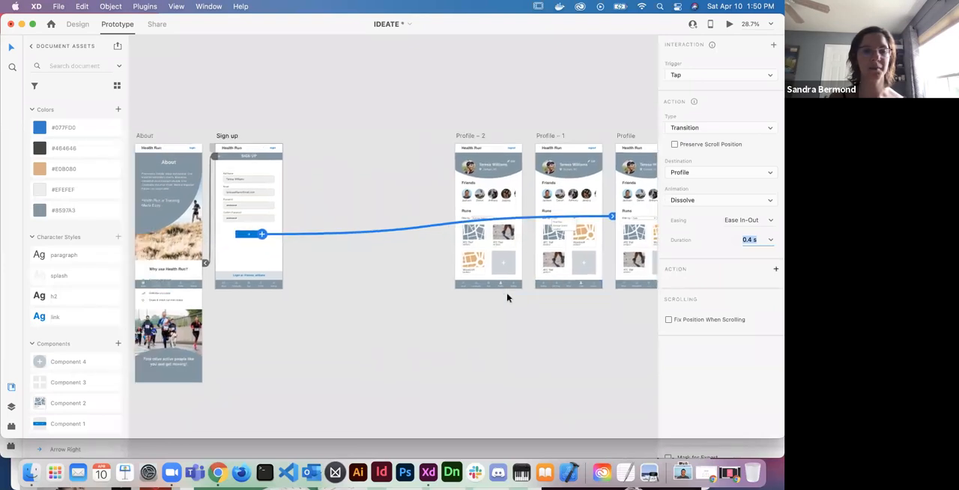
pyautogui.scroll(2, 507, 298)
pyautogui.click(267, 289)
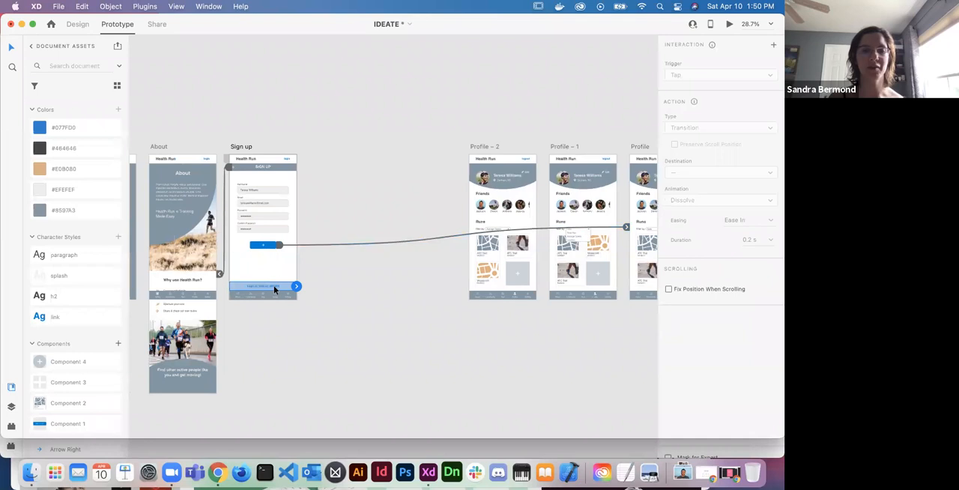
pyautogui.moveTo(296, 286); pyautogui.dragTo(633, 223)
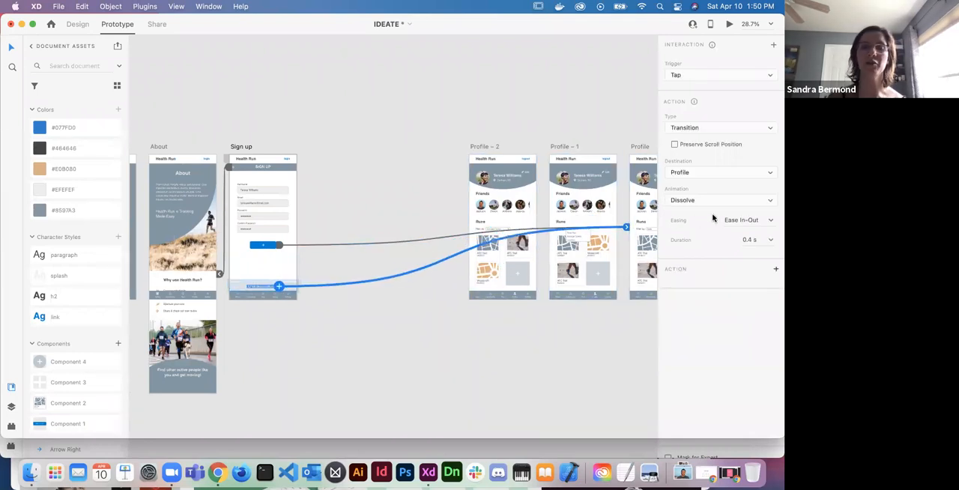
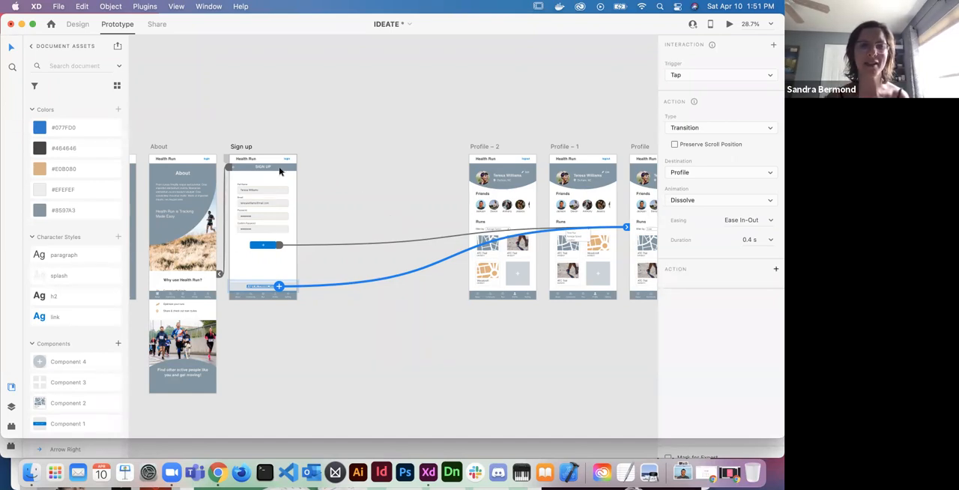
# - Preview the prototype from the About artboard, following login to Sign up, the arrow button to Profile and the navigation bar back to About
pyautogui.click(156, 147)
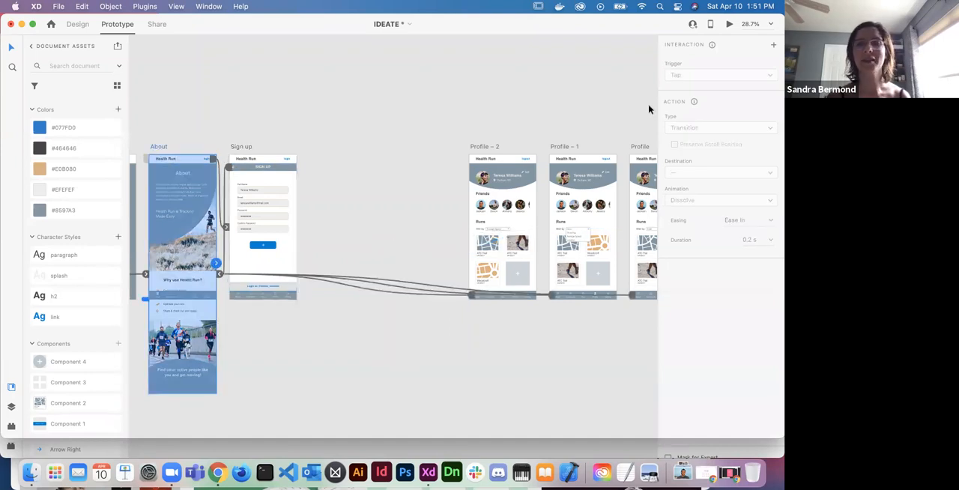
pyautogui.click(731, 27)
pyautogui.click(268, 48)
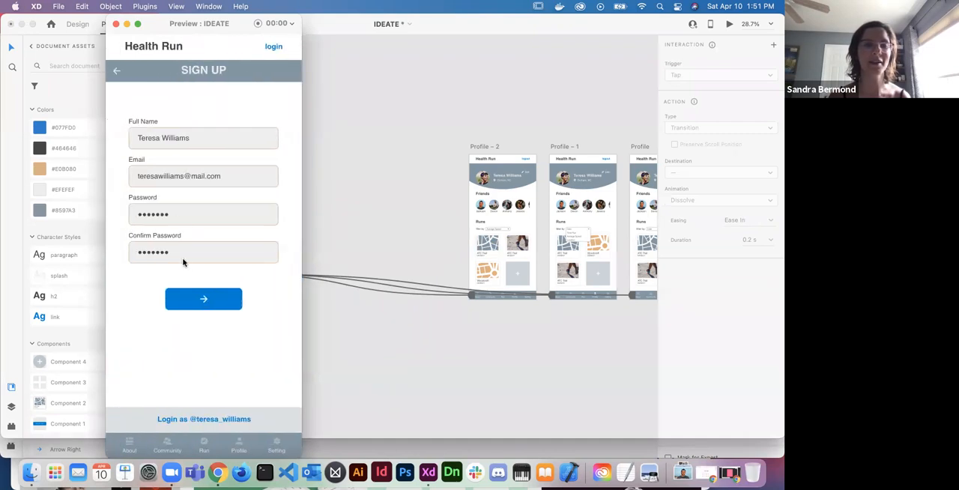
pyautogui.click(202, 300)
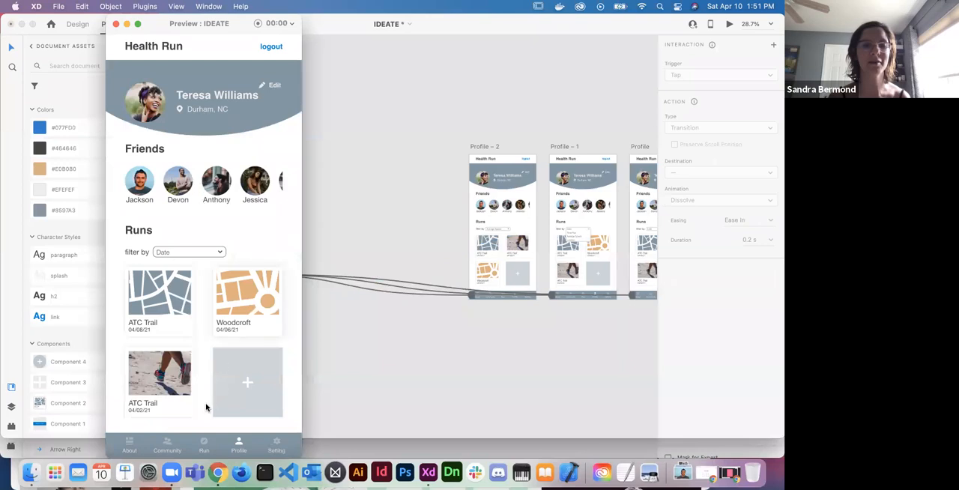
pyautogui.click(129, 447)
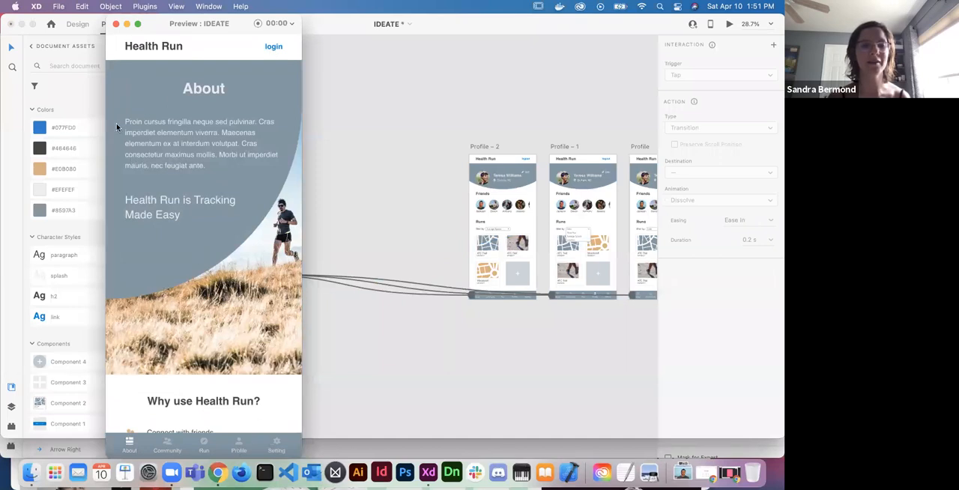
pyautogui.click(115, 24)
# - Connect the Profile item in the About artboard's navigation bar to the Profile artboard and save the document
pyautogui.scroll(5, 219, 297)
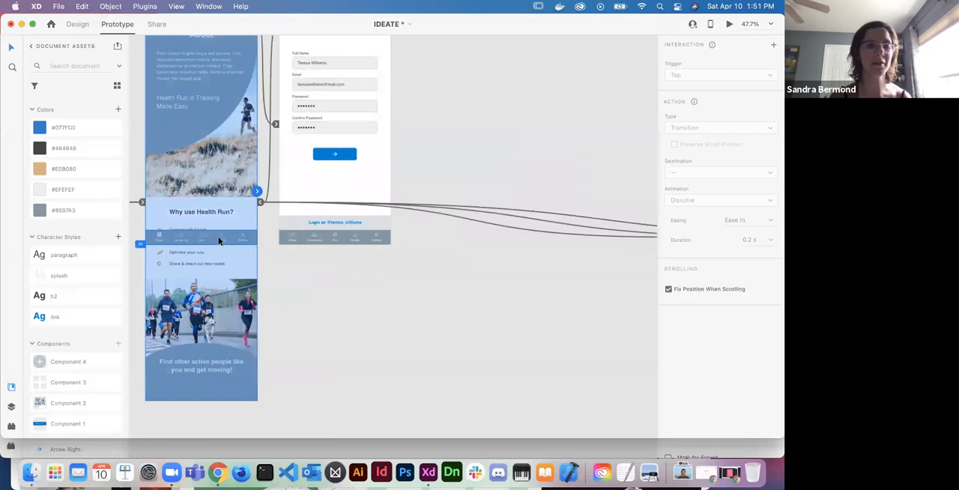
pyautogui.scroll(-5, 277, 273)
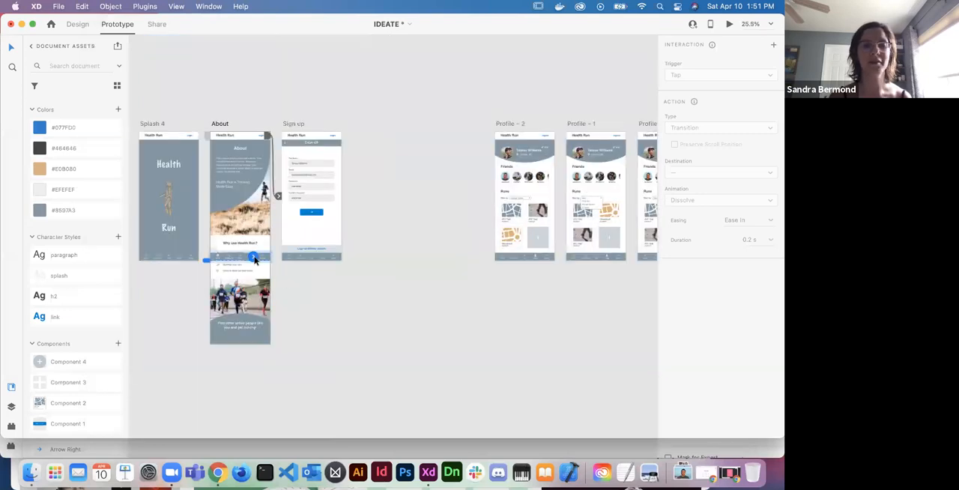
pyautogui.moveTo(253, 258); pyautogui.dragTo(638, 236)
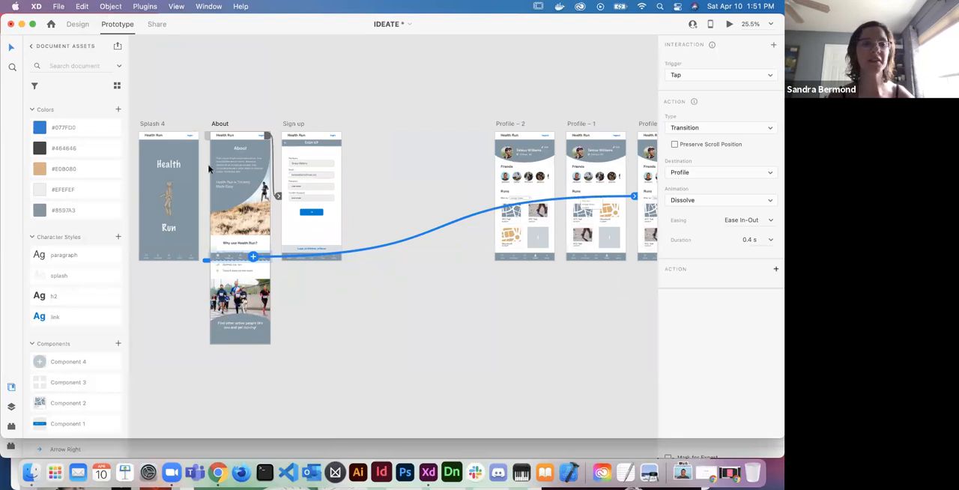
pyautogui.click(214, 92)
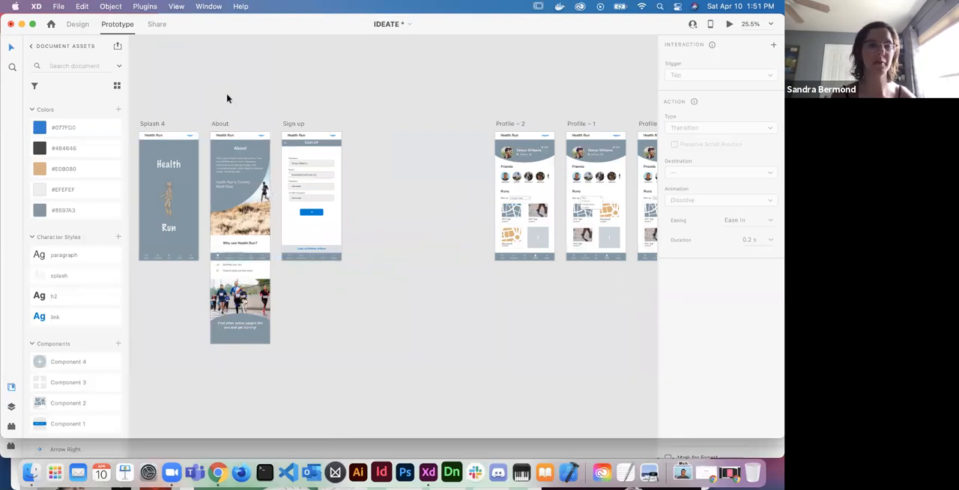
pyautogui.scroll(2, 227, 96)
pyautogui.hscroll(-2, 227, 95)
pyautogui.press('super+s')
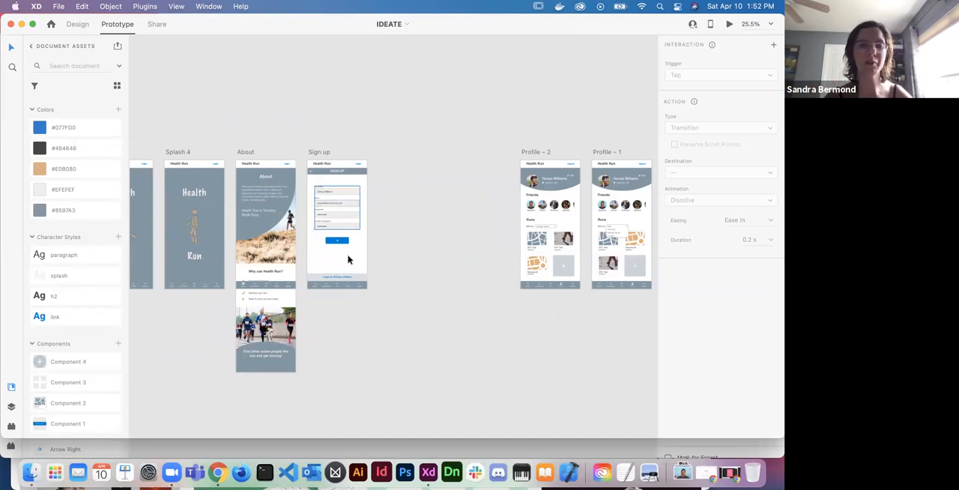
# - Preview the prototype from the Splash 1 artboard, opening the About screen and scrolling through its content
pyautogui.hscroll(6, 410, 249)
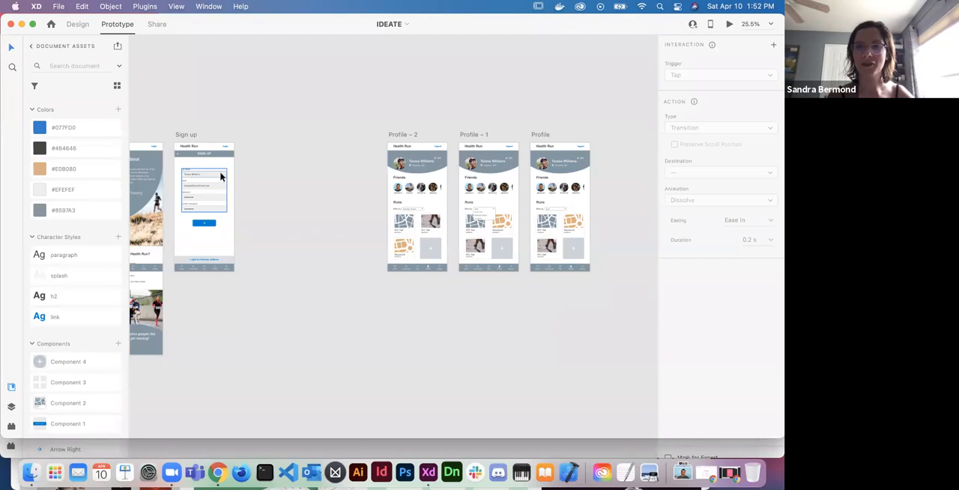
pyautogui.hscroll(-3, 233, 192)
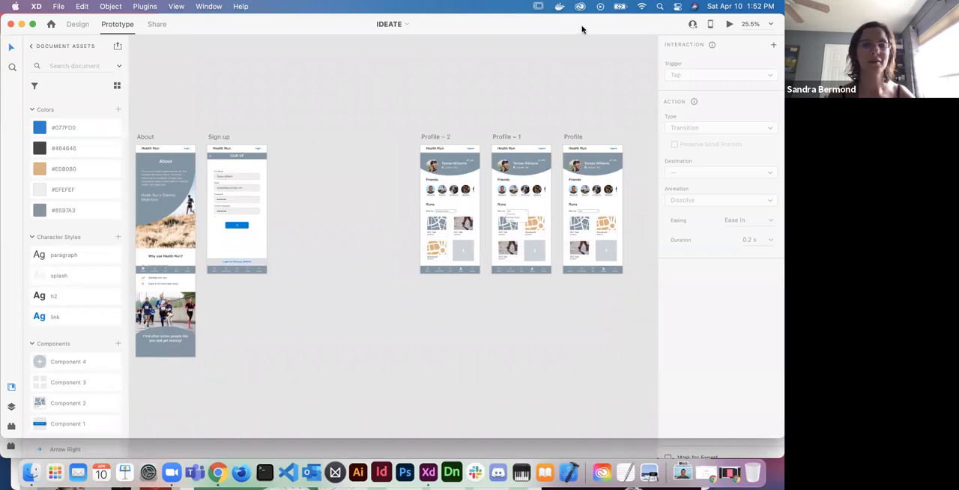
pyautogui.hscroll(-10, 339, 126)
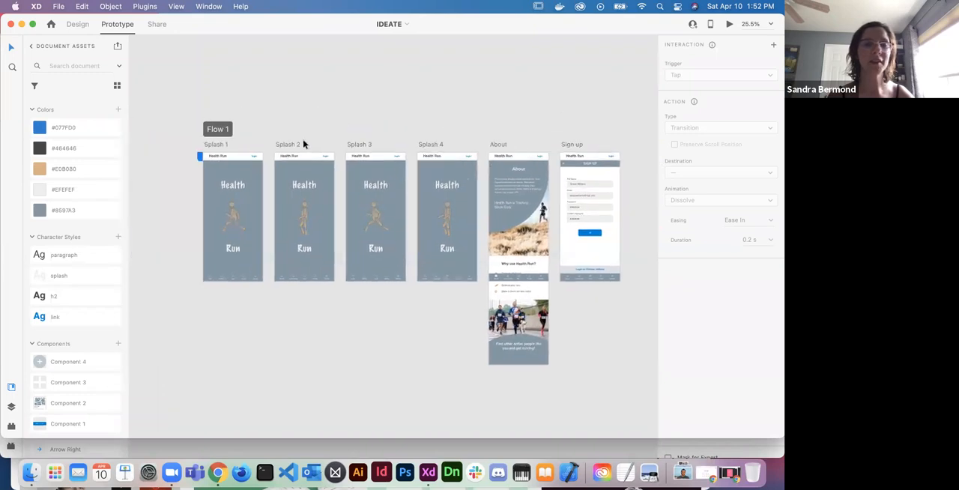
pyautogui.click(267, 195)
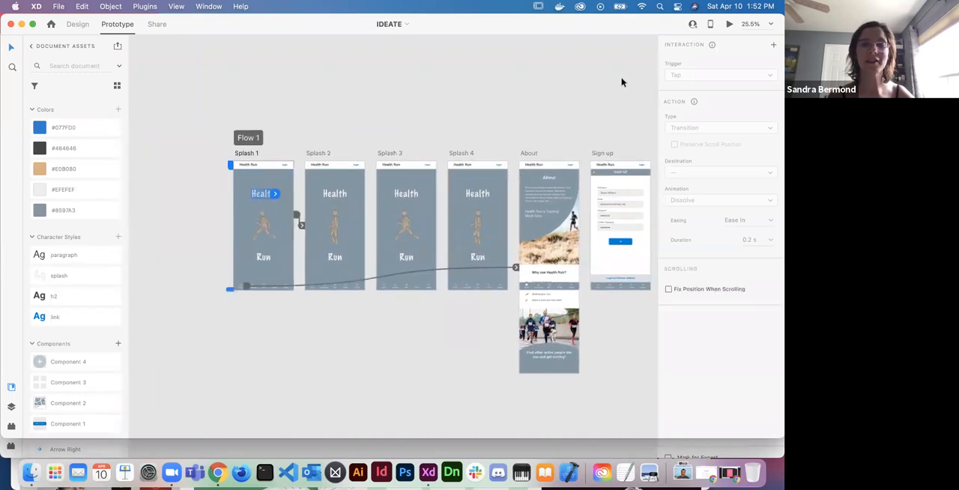
pyautogui.click(729, 24)
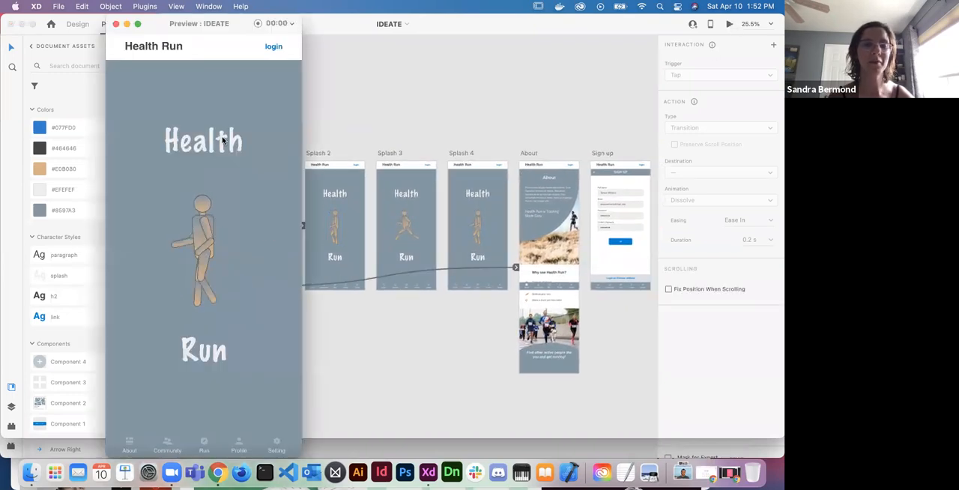
pyautogui.click(130, 448)
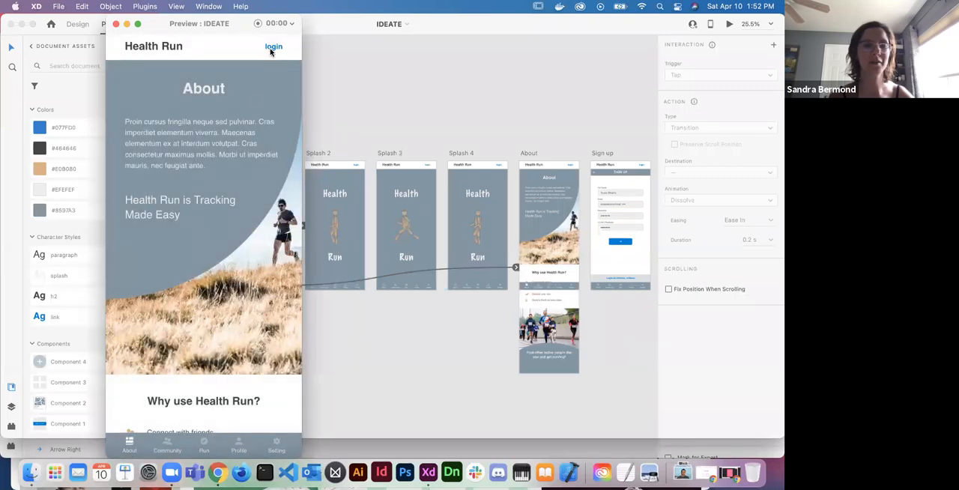
pyautogui.scroll(-6, 215, 223)
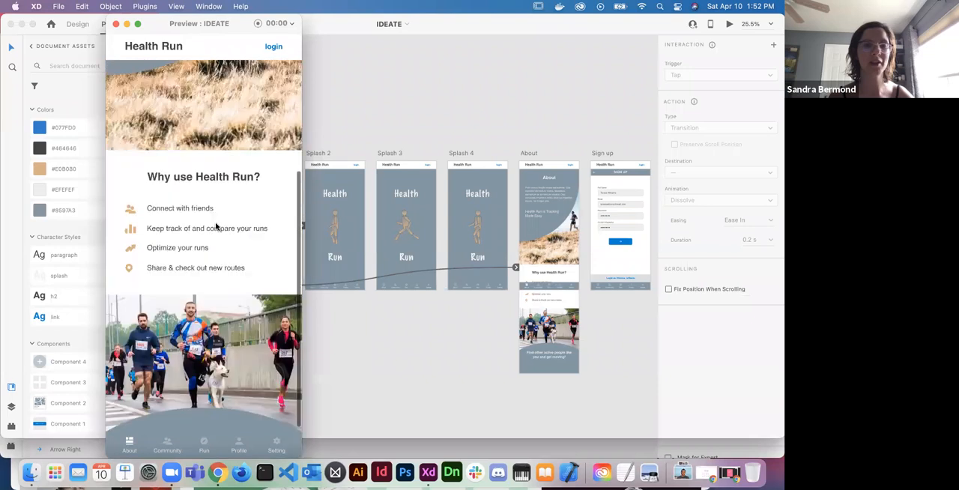
pyautogui.scroll(6, 215, 226)
# - Test the preview's login link and back arrow between About and Sign up, and continue through the arrow button to Profile
pyautogui.click(272, 47)
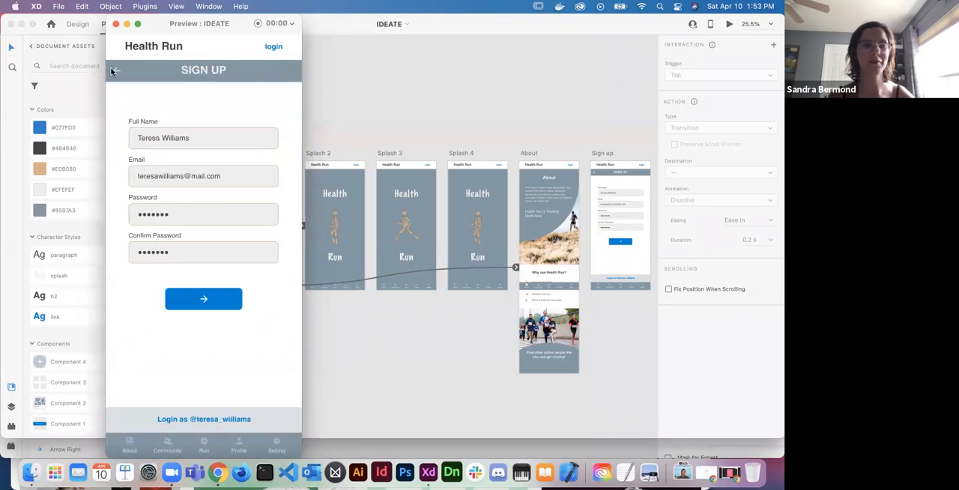
pyautogui.click(114, 71)
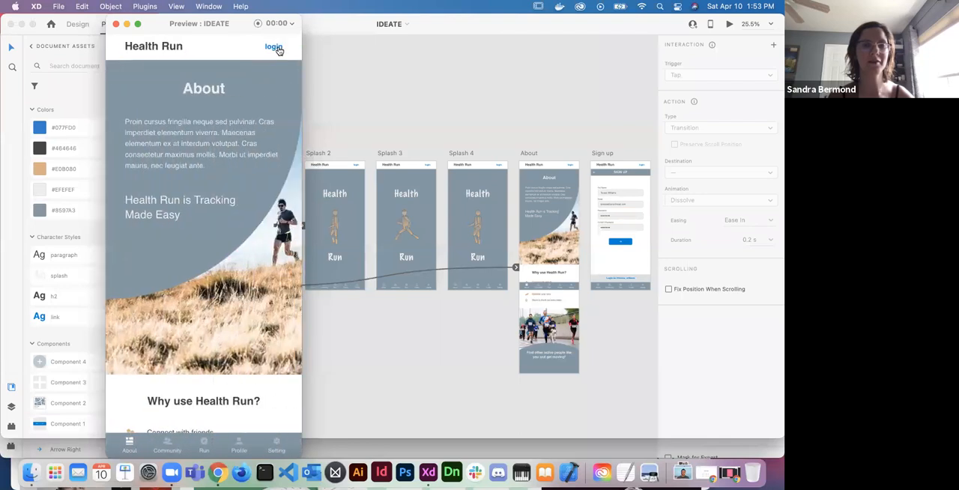
pyautogui.click(274, 48)
pyautogui.click(208, 300)
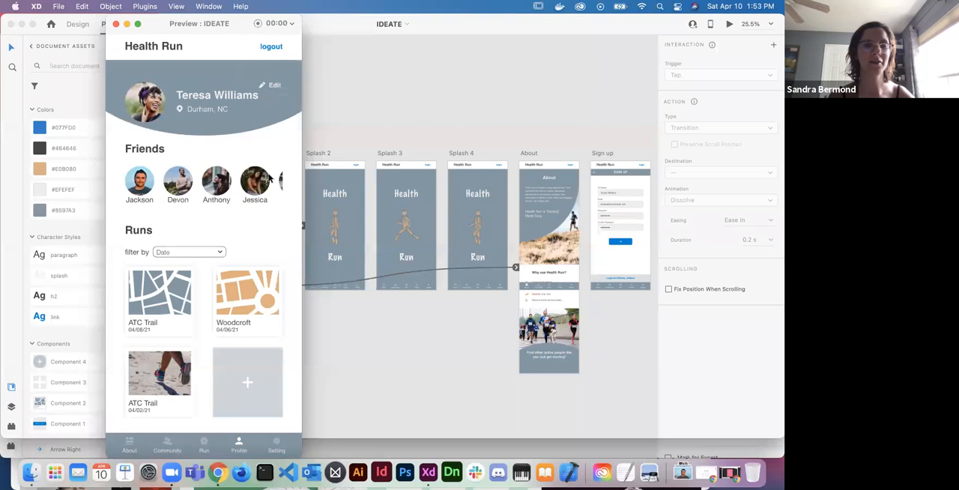
# - Test the Profile screen's scrolling Friends row and Average Speed run filter, and close the preview after returning to About
pyautogui.hscroll(5, 247, 191)
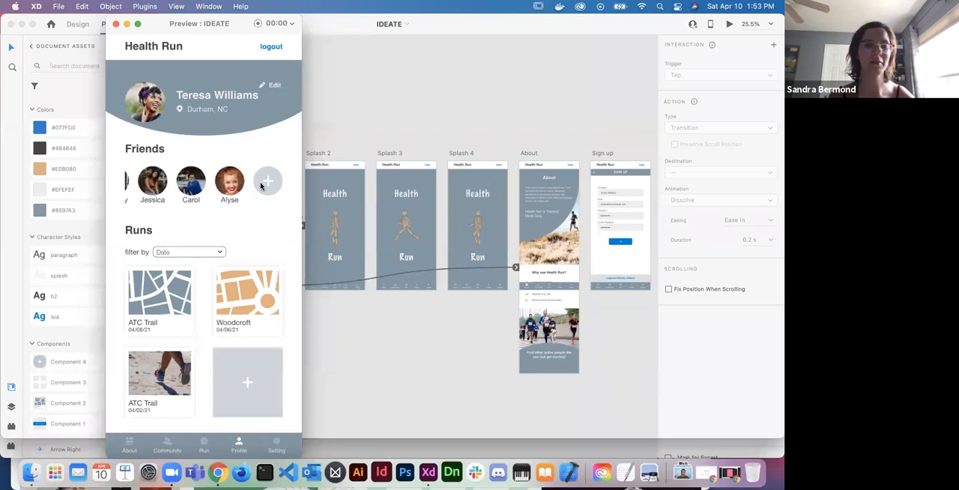
pyautogui.hscroll(-5, 269, 184)
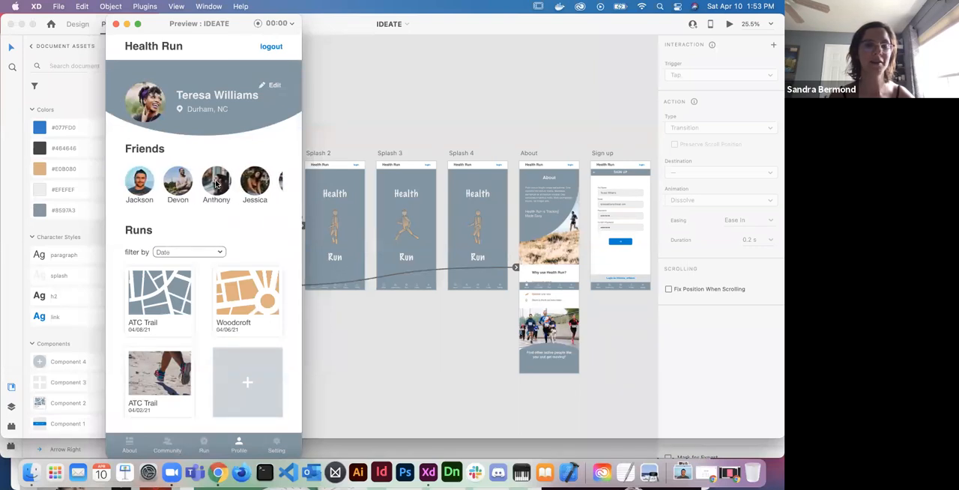
pyautogui.click(210, 253)
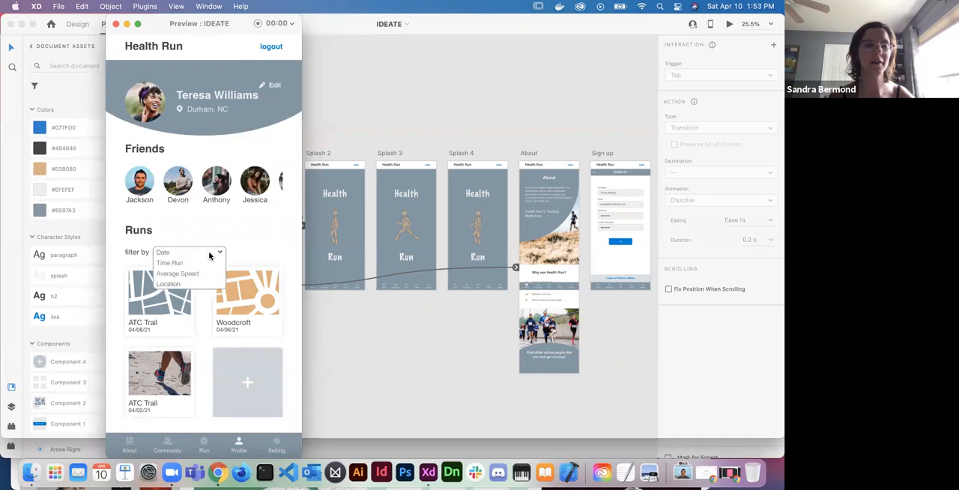
pyautogui.click(188, 275)
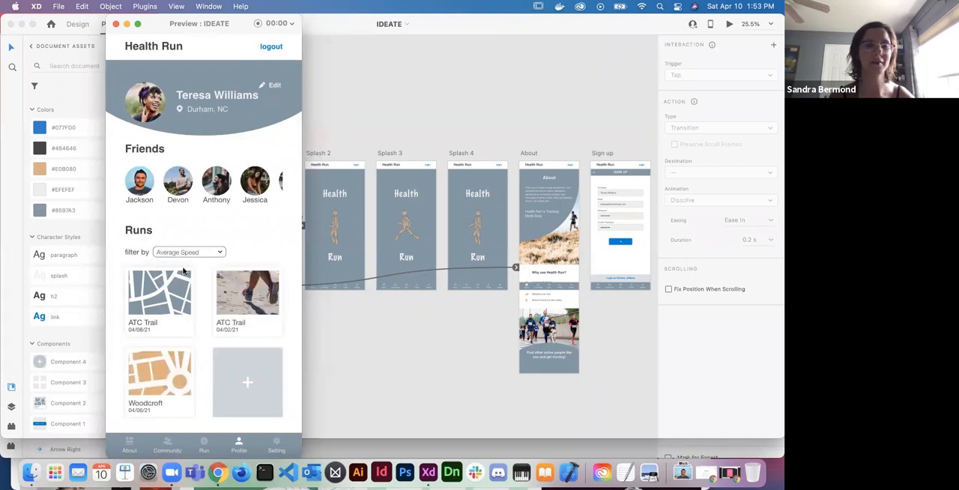
pyautogui.click(131, 444)
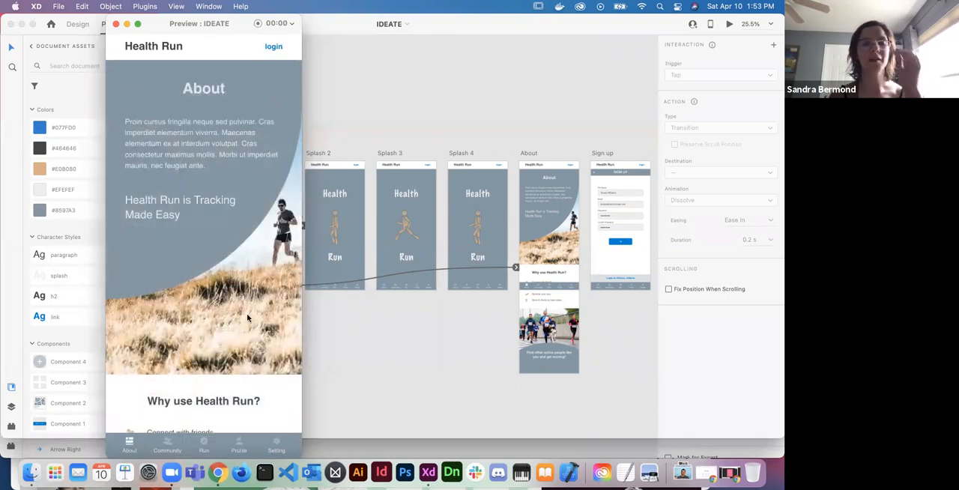
pyautogui.click(116, 25)
# - Examine the Profile, Profile – 1 and Profile – 2 artboards alongside the rest of the flow
pyautogui.hscroll(10, 274, 192)
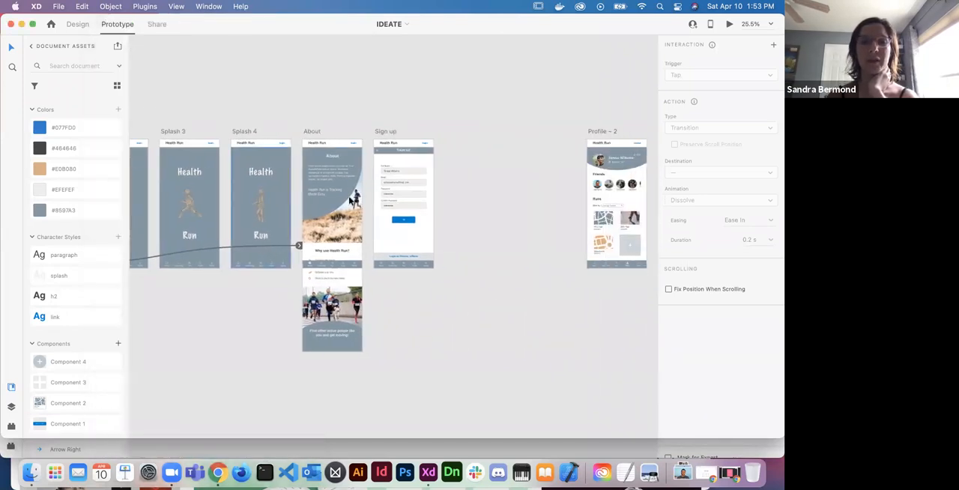
pyautogui.scroll(-3, 506, 228)
pyautogui.hscroll(5, 507, 225)
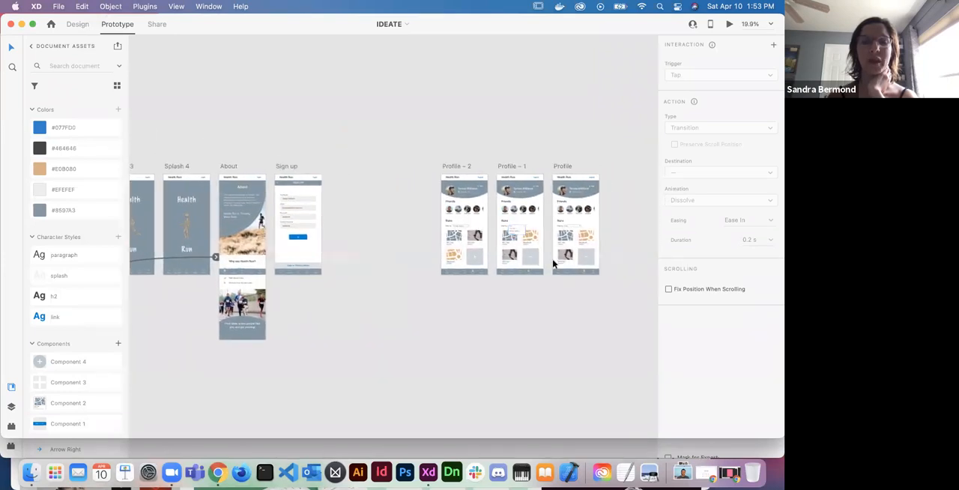
pyautogui.scroll(3, 553, 260)
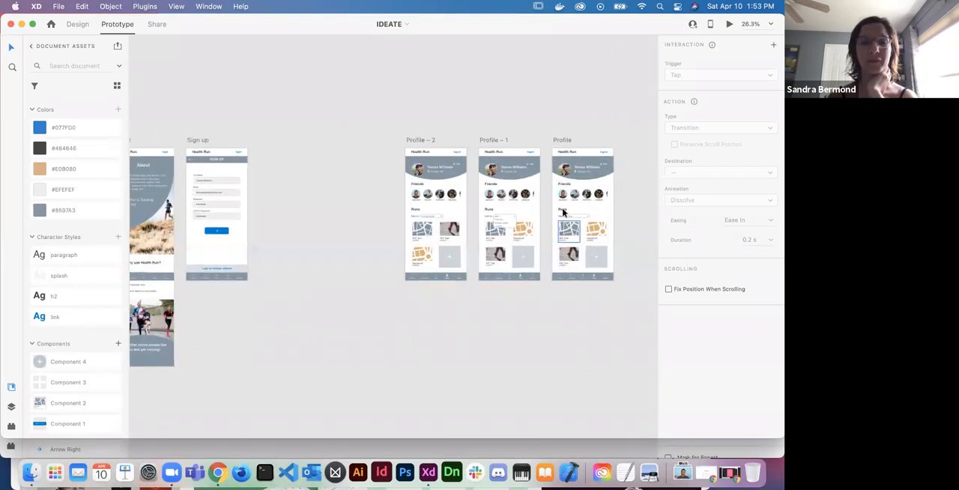
pyautogui.scroll(5, 475, 140)
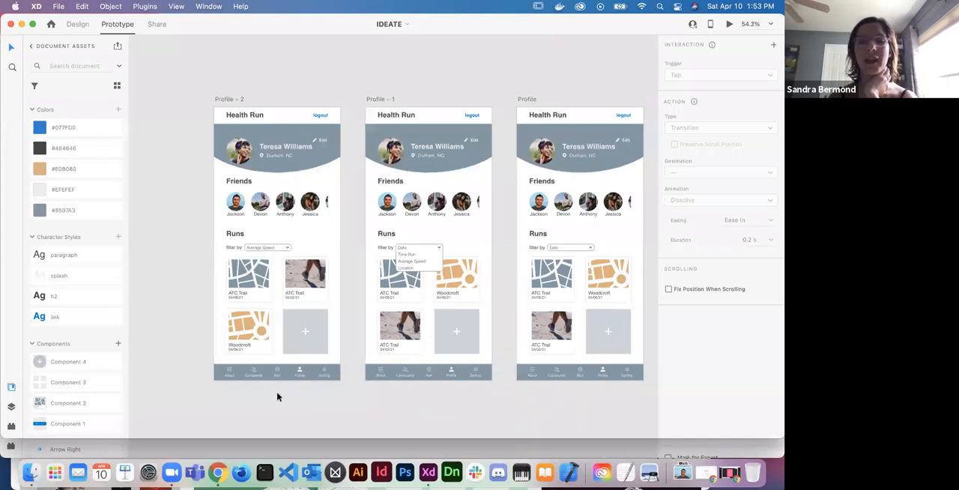
pyautogui.scroll(-1, 277, 397)
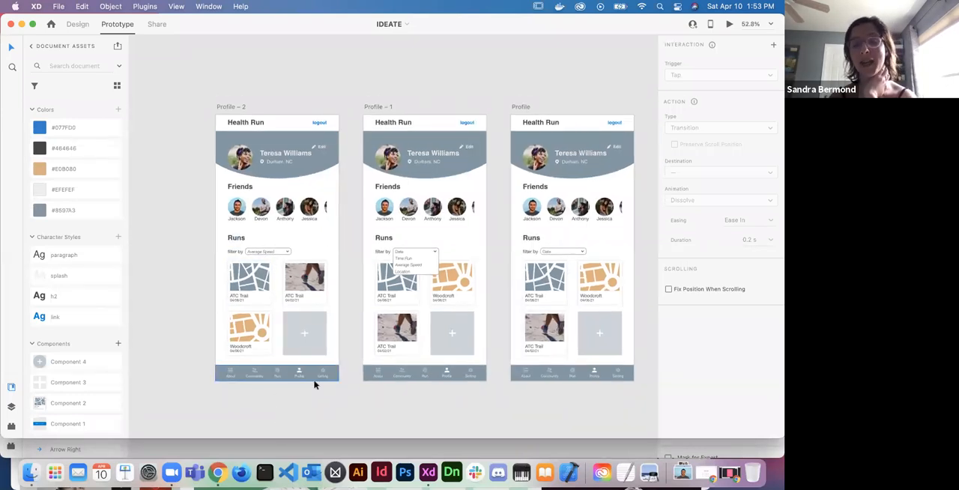
pyautogui.scroll(-5, 315, 385)
pyautogui.hscroll(-10, 315, 385)
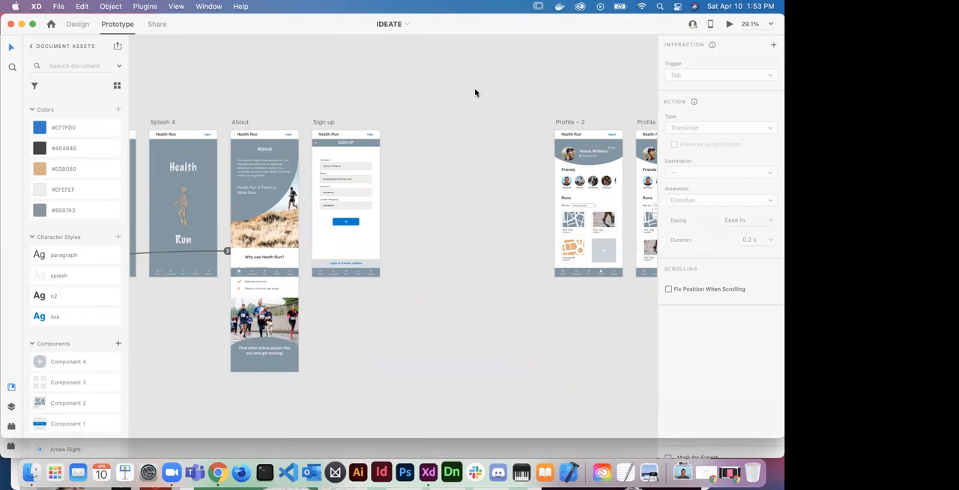
# - Switch the document to Design mode with the Profile artboard in view
pyautogui.rightClick(424, 190)
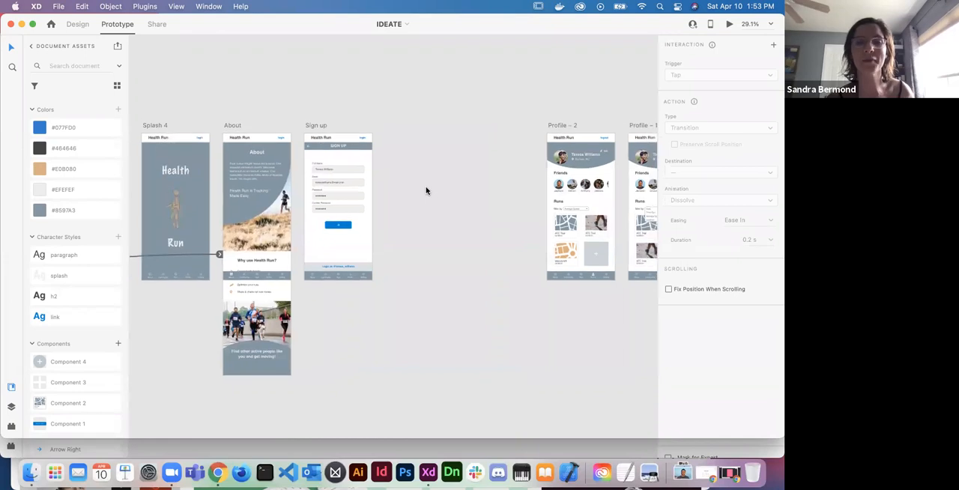
pyautogui.click(79, 26)
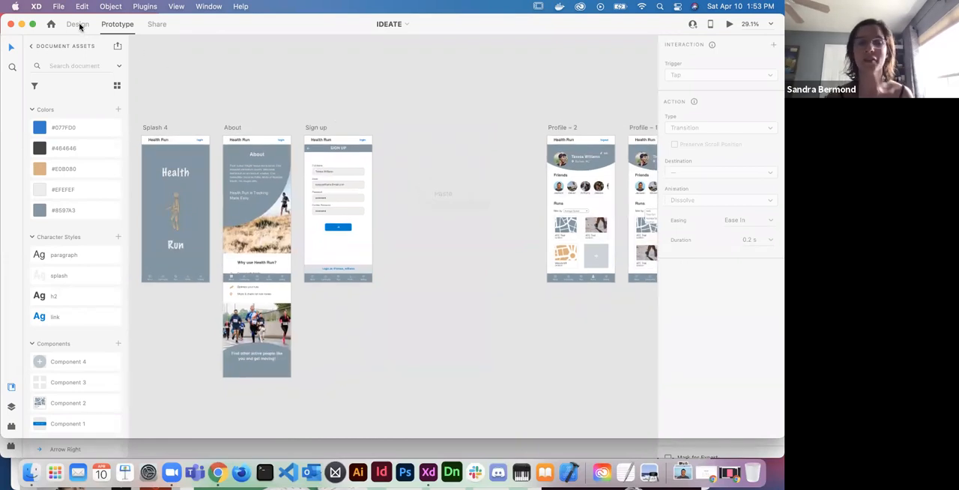
pyautogui.hscroll(5, 396, 216)
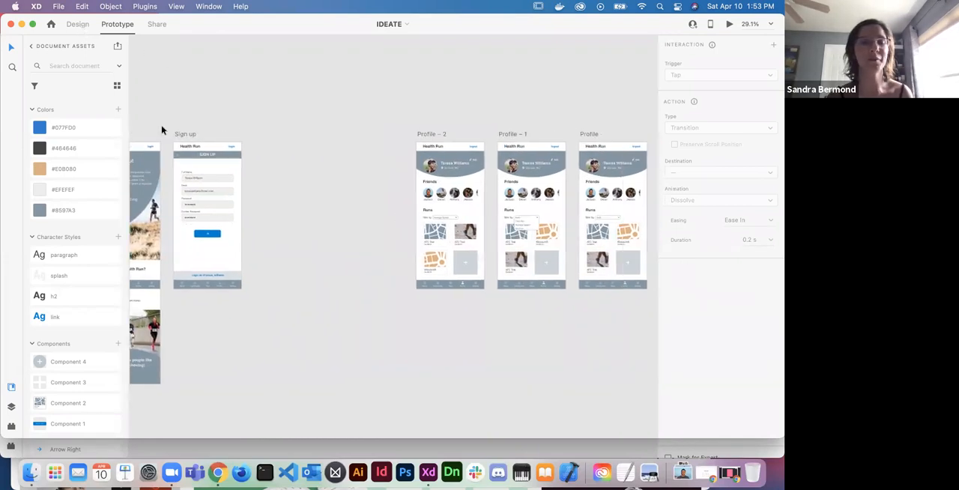
pyautogui.click(76, 26)
pyautogui.hscroll(5, 281, 152)
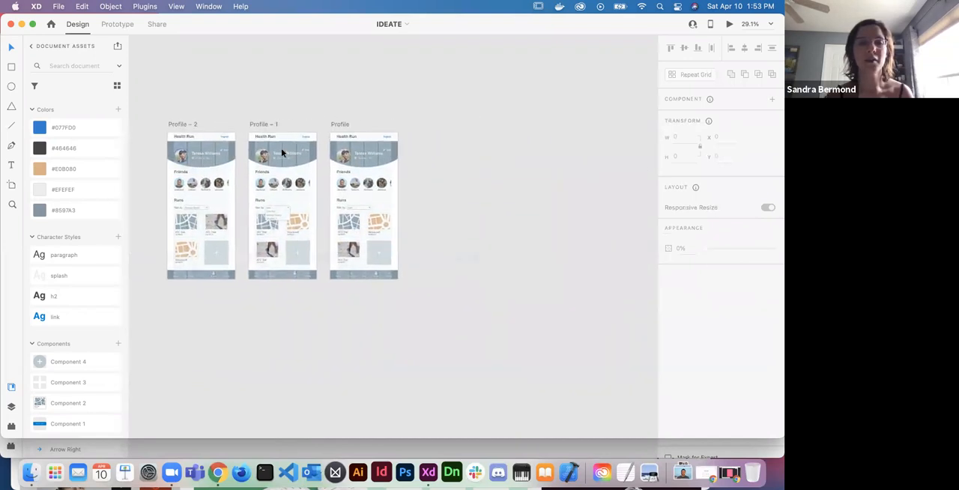
pyautogui.scroll(3, 281, 149)
pyautogui.hscroll(5, 281, 148)
pyautogui.scroll(-2, 281, 148)
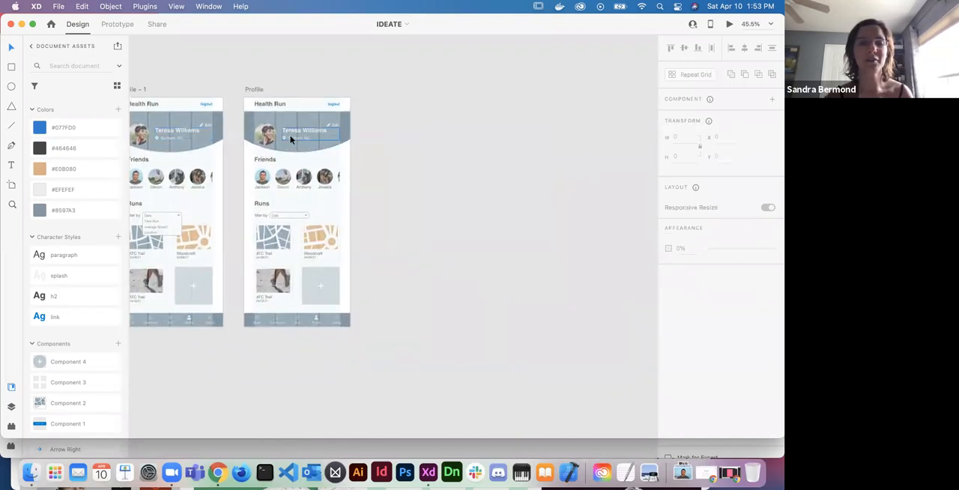
# - Turn off horizontal scrolling for the Friends row on the Profile artboard and deselect it
pyautogui.scroll(3, 291, 139)
pyautogui.click(320, 202)
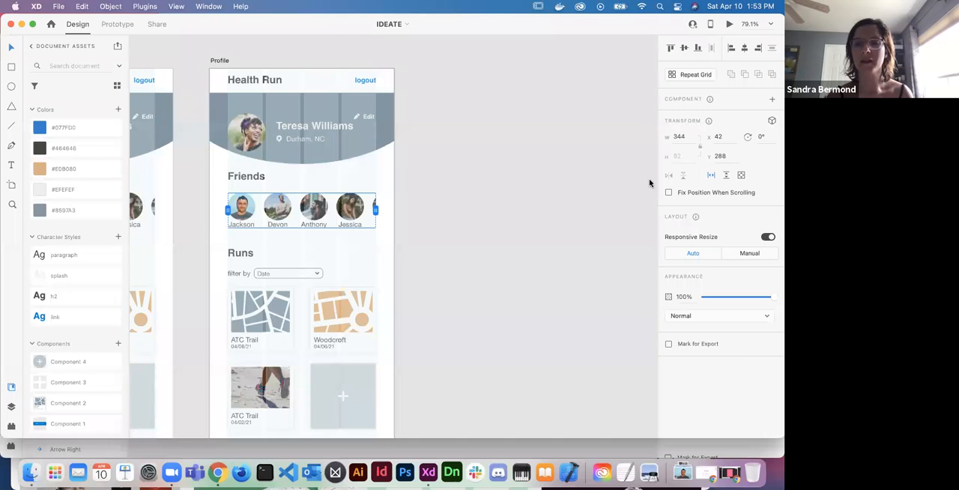
pyautogui.click(712, 175)
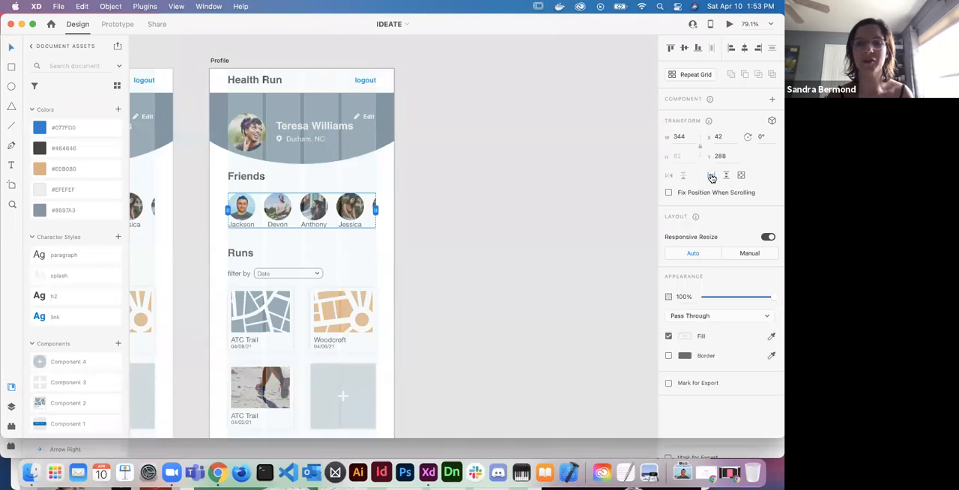
pyautogui.click(477, 295)
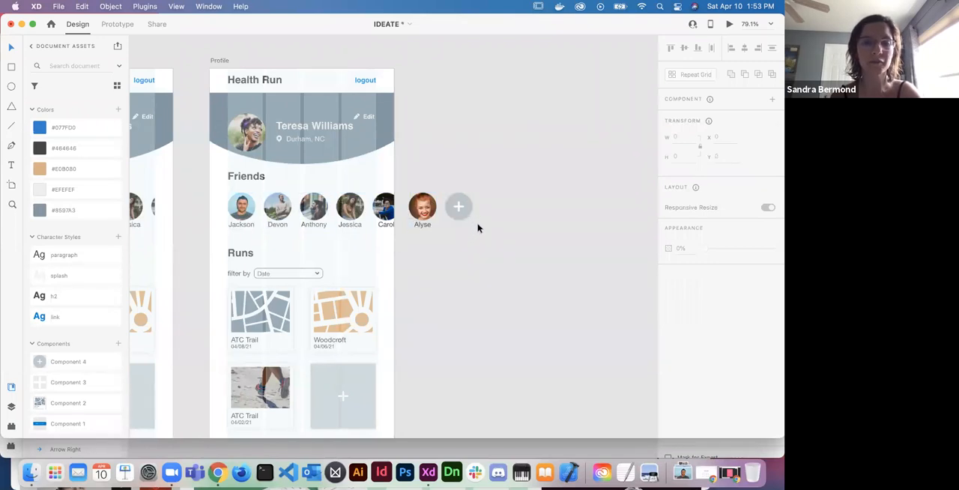
# - Make the Profile artboard's Friends items a horizontal scroll group and narrow its viewport to a width of 344
pyautogui.moveTo(476, 226); pyautogui.dragTo(240, 203)
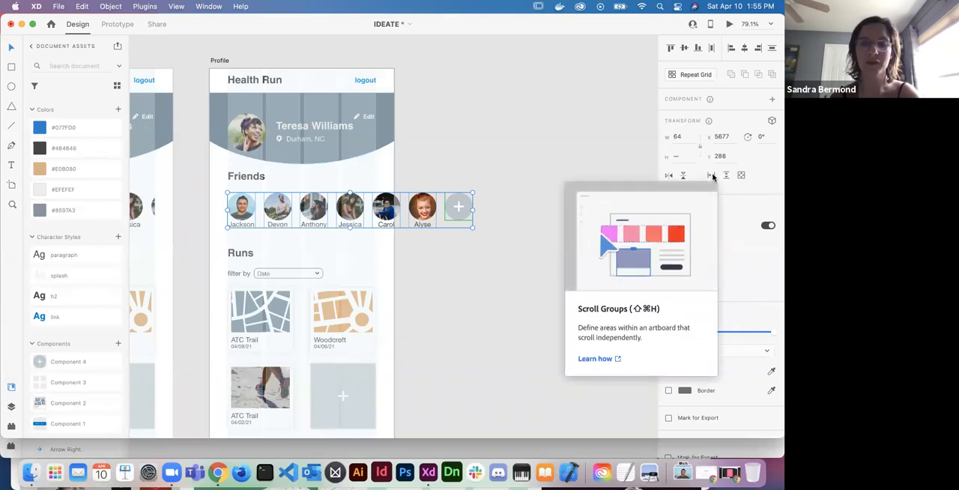
pyautogui.click(712, 176)
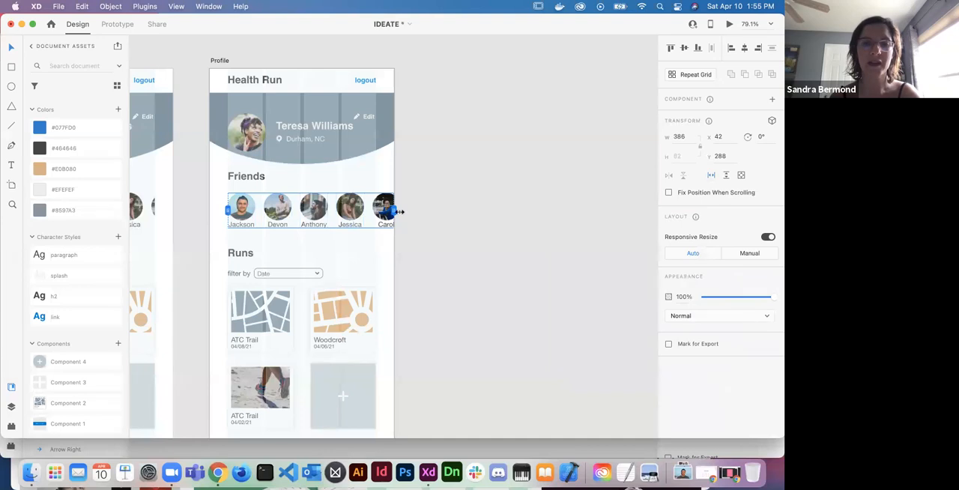
pyautogui.moveTo(394, 209); pyautogui.dragTo(375, 209)
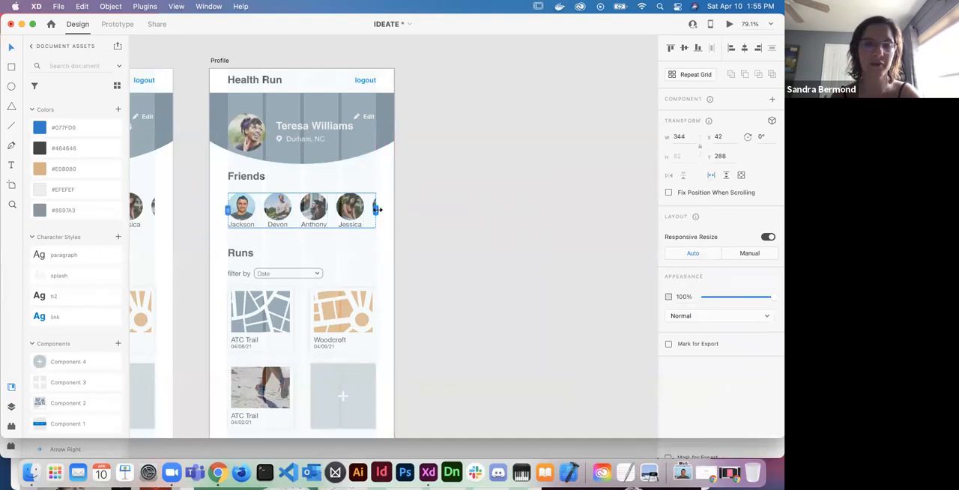
# - Preview the Profile artboard, test scrolling its Friends row through to the add button and back, and close the preview
pyautogui.click(730, 24)
pyautogui.hscroll(5, 269, 192)
pyautogui.hscroll(-5, 258, 191)
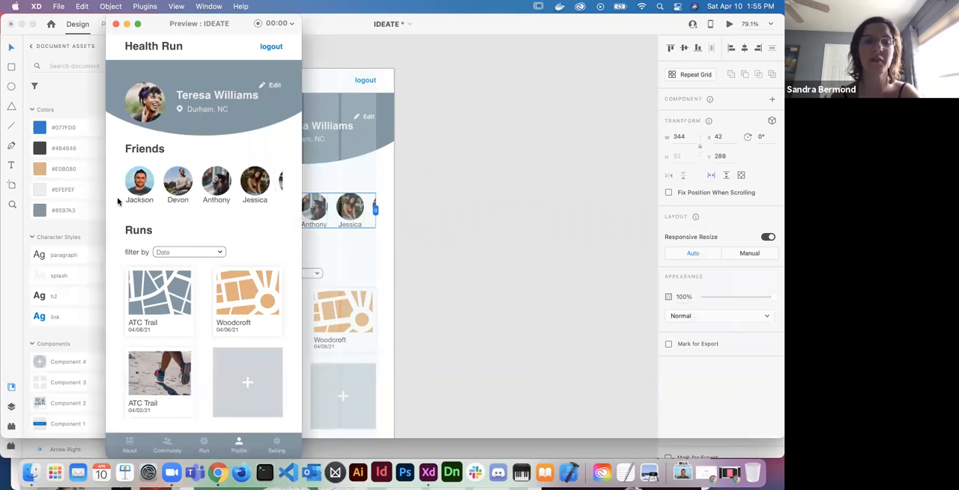
pyautogui.hscroll(2, 258, 193)
pyautogui.hscroll(3, 258, 193)
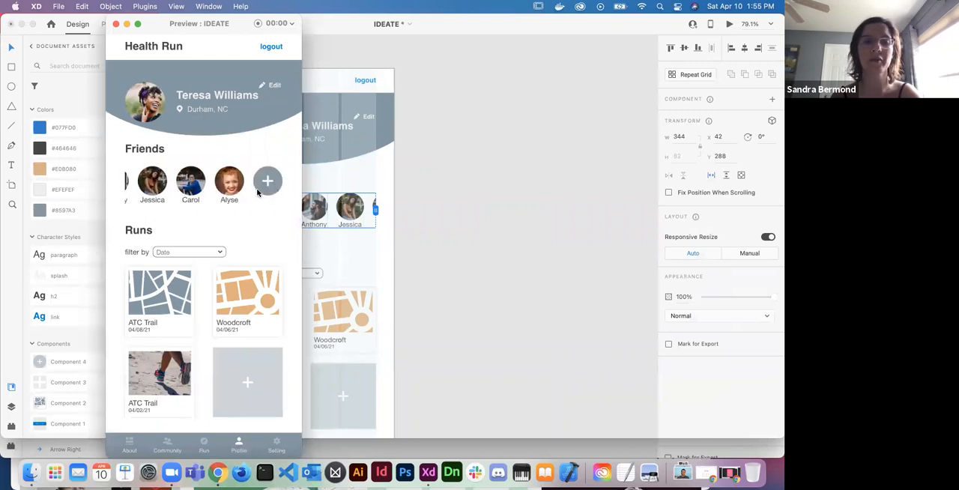
pyautogui.hscroll(-5, 258, 193)
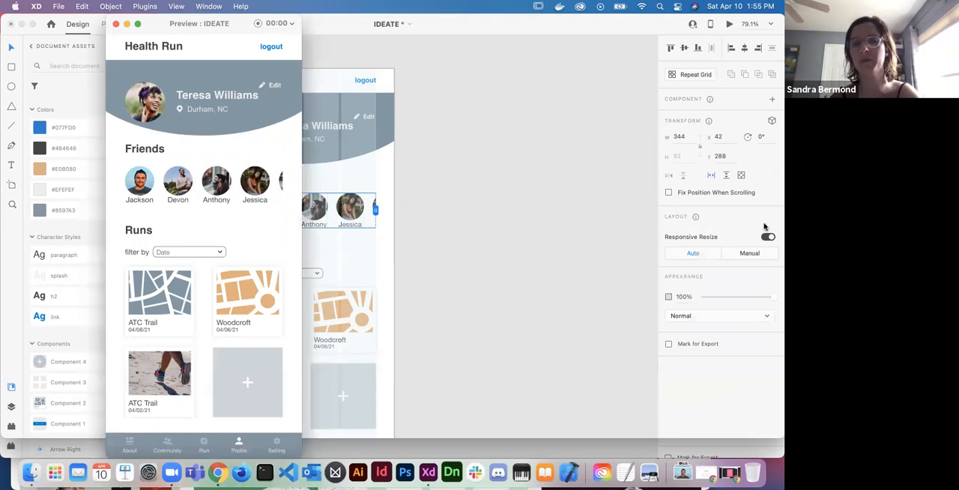
pyautogui.click(117, 26)
# - Try turning off horizontal scrolling for the Friends row on Profile – 1 and inspect where it overlaps the Profile artboard
pyautogui.scroll(-5, 258, 201)
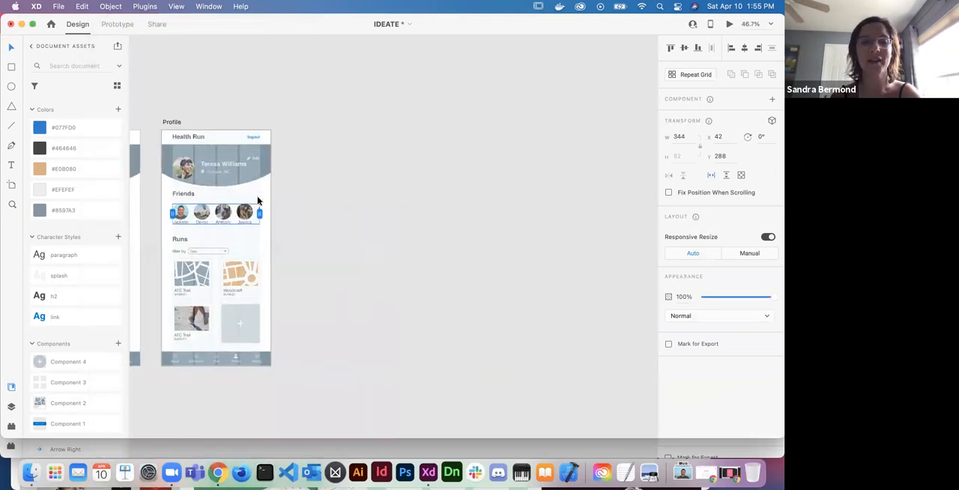
pyautogui.hscroll(3, 258, 201)
pyautogui.hscroll(2, 258, 201)
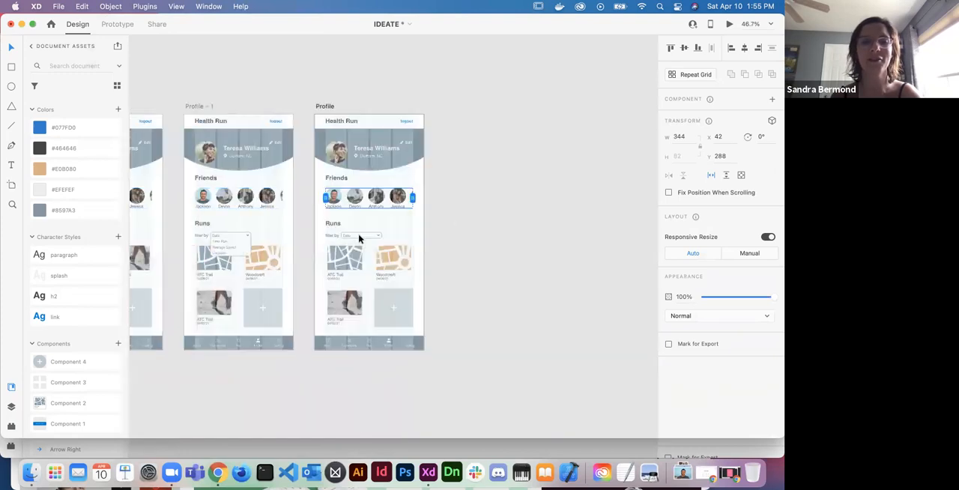
pyautogui.hscroll(-3, 359, 239)
pyautogui.hscroll(3, 358, 238)
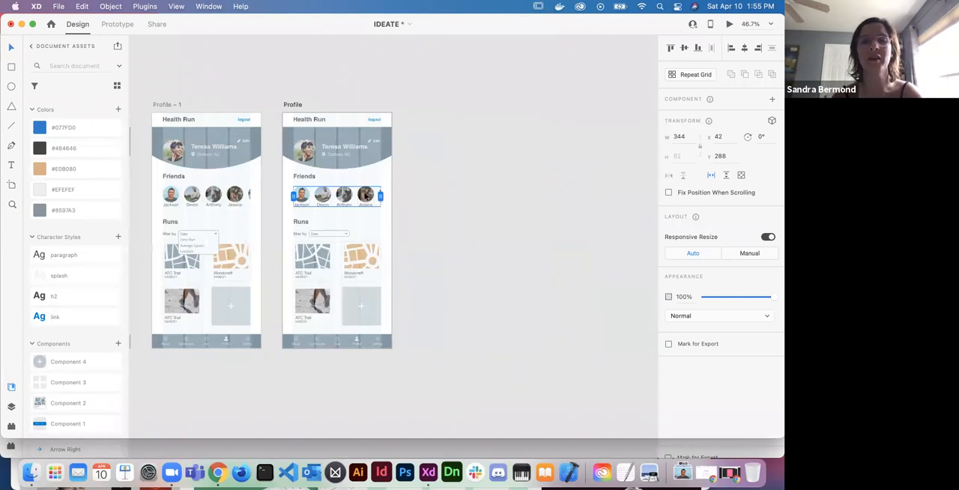
pyautogui.click(246, 200)
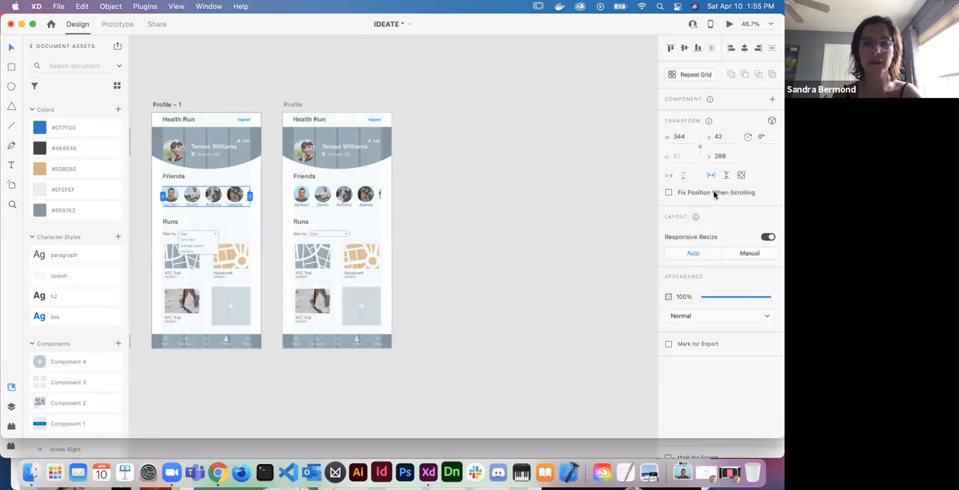
pyautogui.click(711, 176)
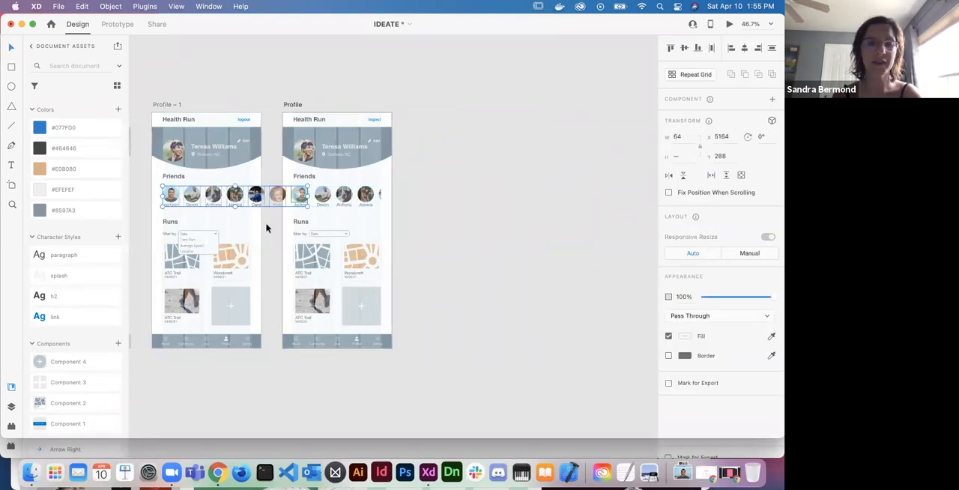
pyautogui.scroll(5, 317, 208)
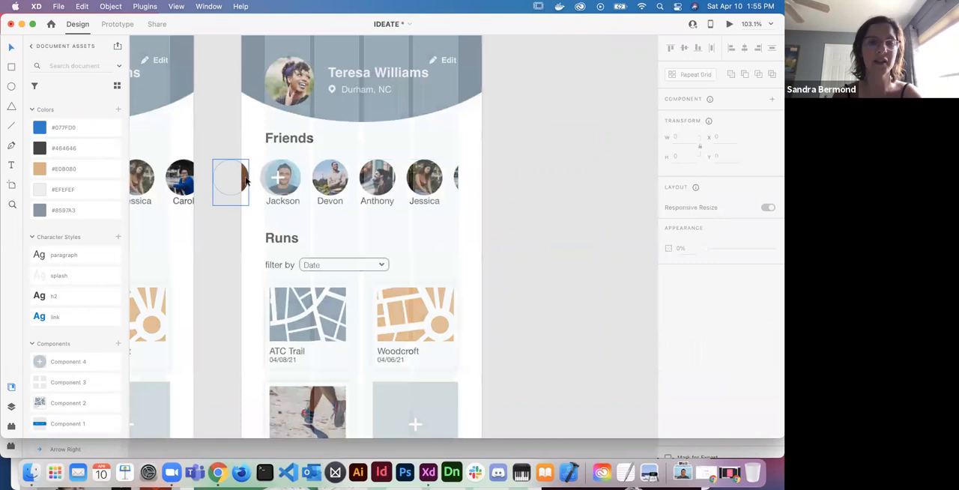
pyautogui.click(297, 180)
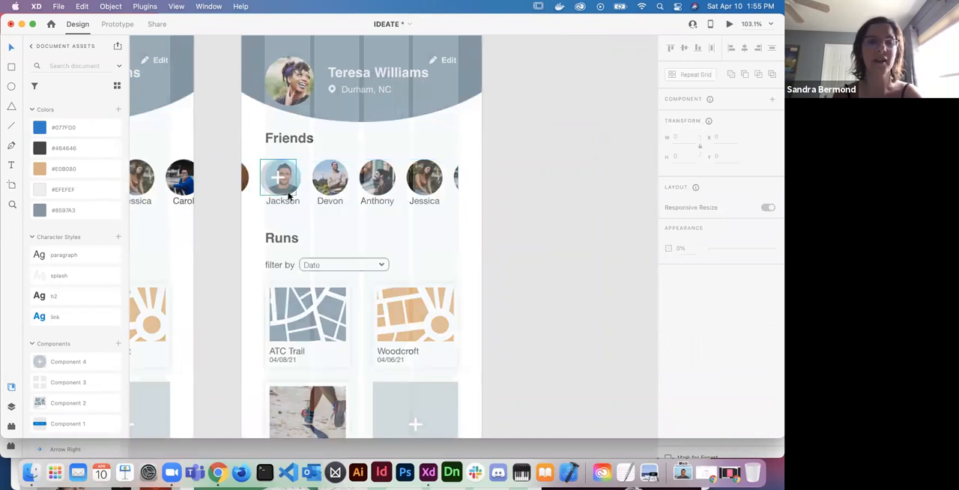
# - Move the Profile artboard away from Profile – 1, and undo both this move and the Friends row scrolling change
pyautogui.scroll(-4, 292, 180)
pyautogui.moveTo(270, 73); pyautogui.dragTo(354, 76)
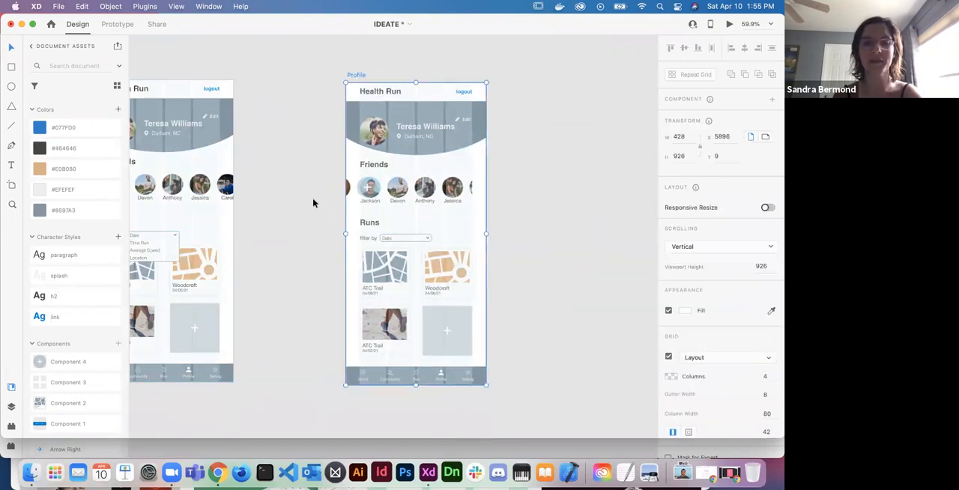
pyautogui.press('super+z')
pyautogui.press('super+z')
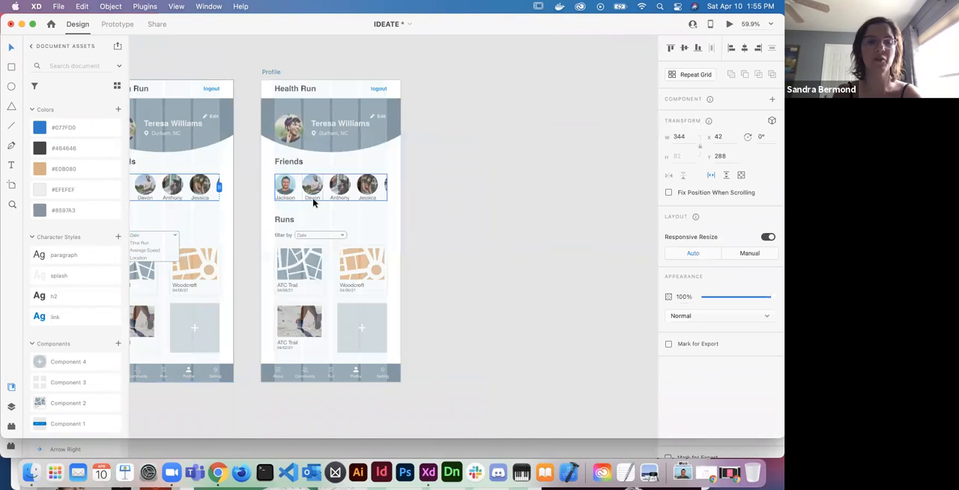
# - Recheck the Friends row's back-and-forth scrolling in a preview of the Profile artboard, and save the document after closing it
pyautogui.scroll(-3, 356, 224)
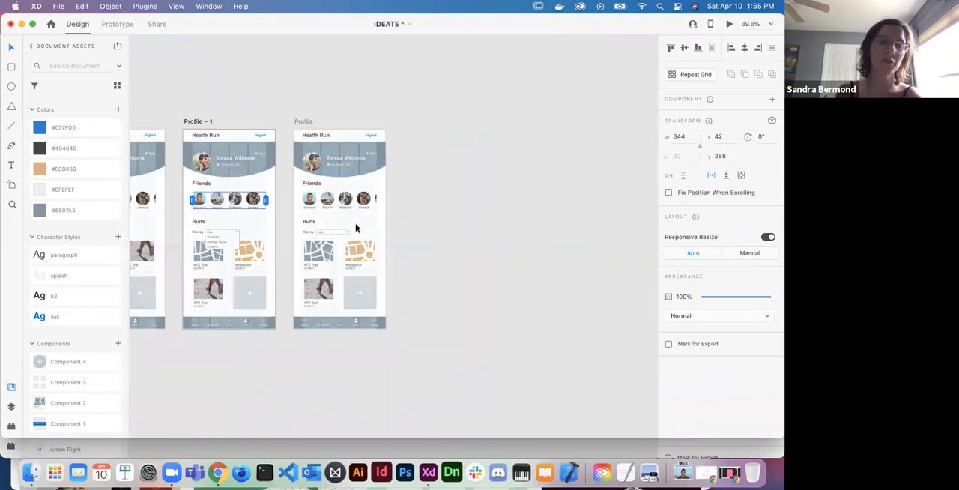
pyautogui.hscroll(-3, 355, 227)
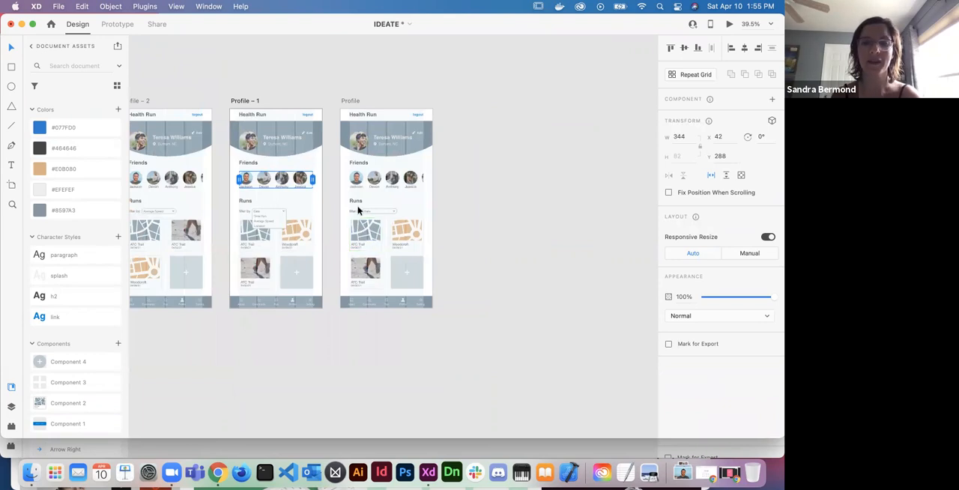
pyautogui.scroll(-2, 359, 212)
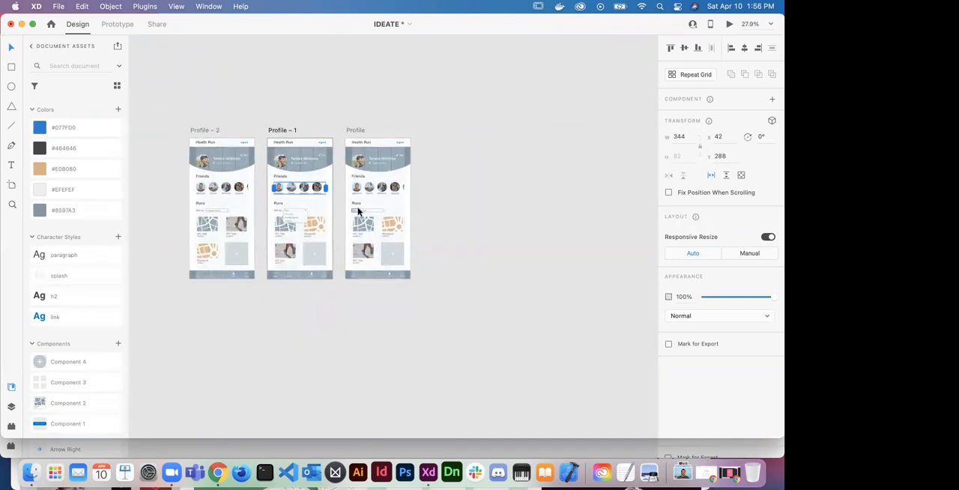
pyautogui.scroll(3, 358, 211)
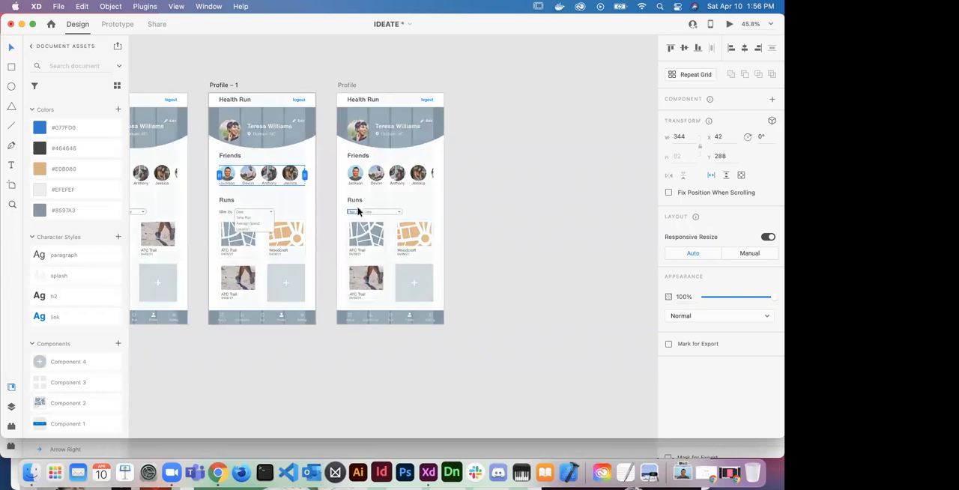
pyautogui.click(378, 174)
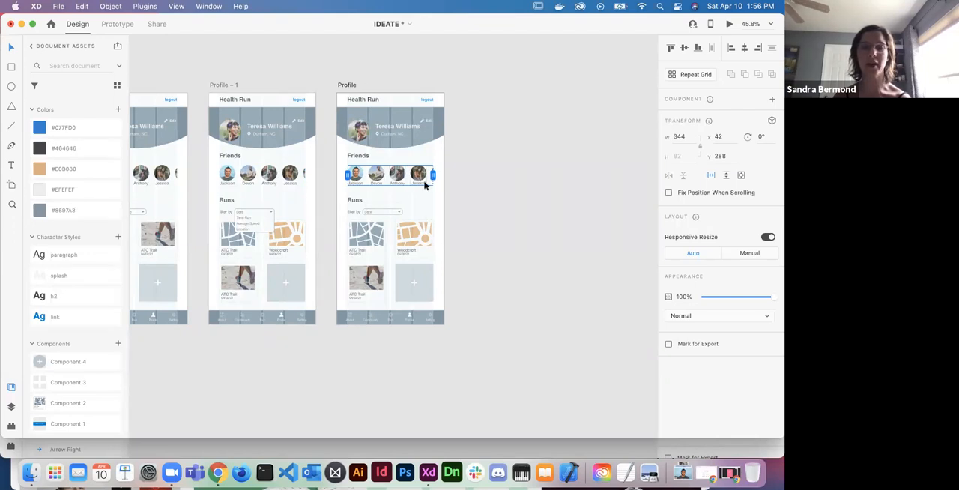
pyautogui.click(729, 24)
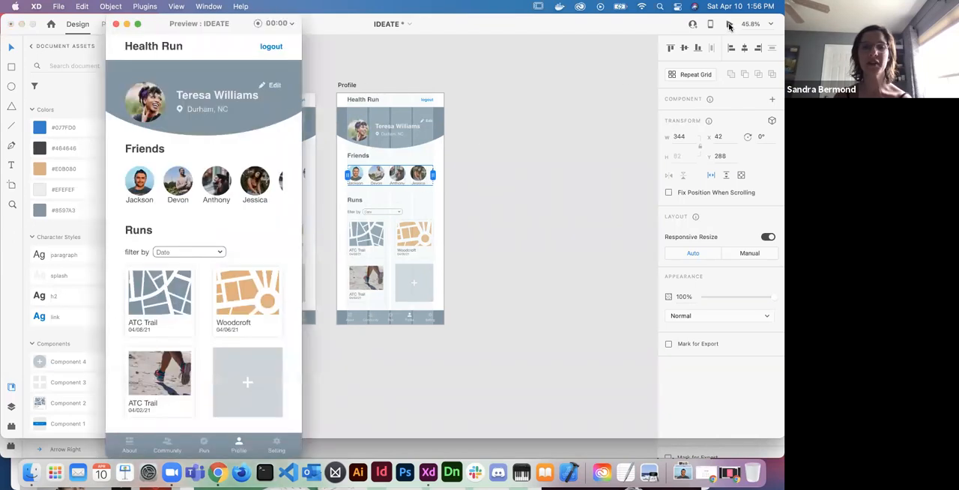
pyautogui.hscroll(5, 230, 175)
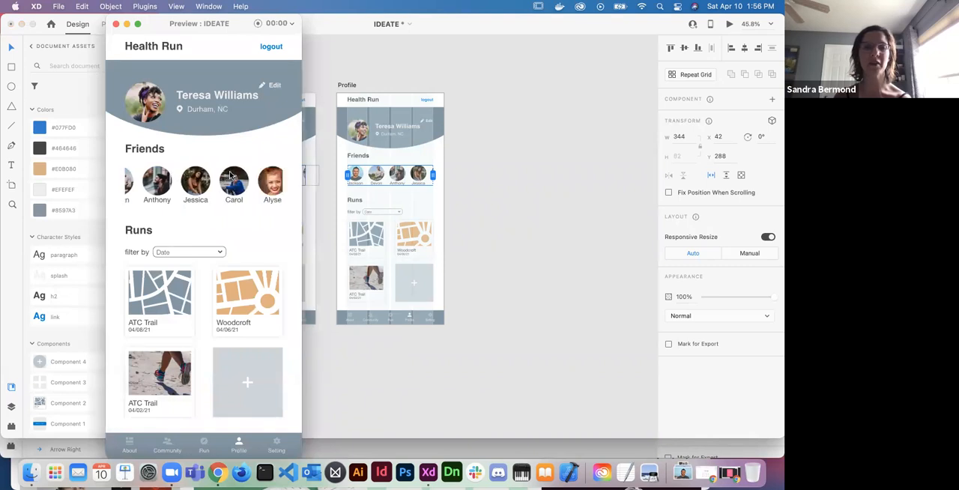
pyautogui.hscroll(-5, 217, 183)
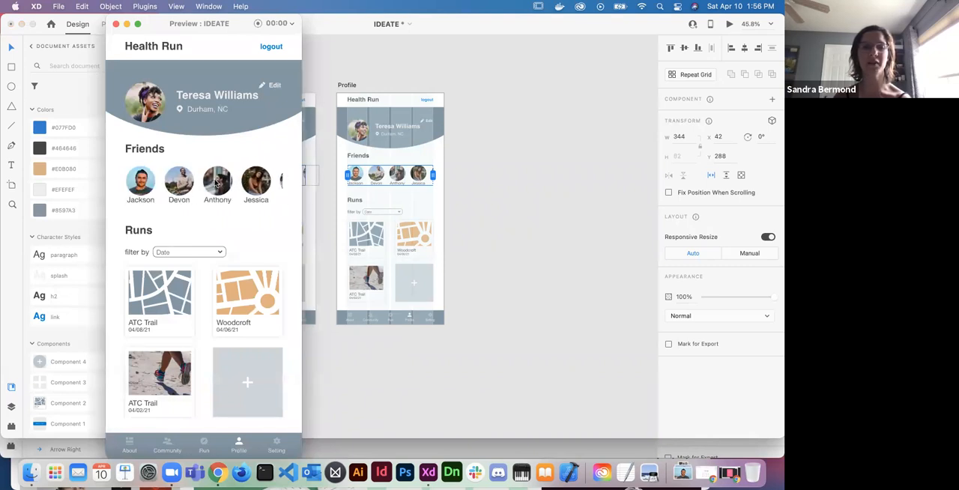
pyautogui.hscroll(2, 225, 183)
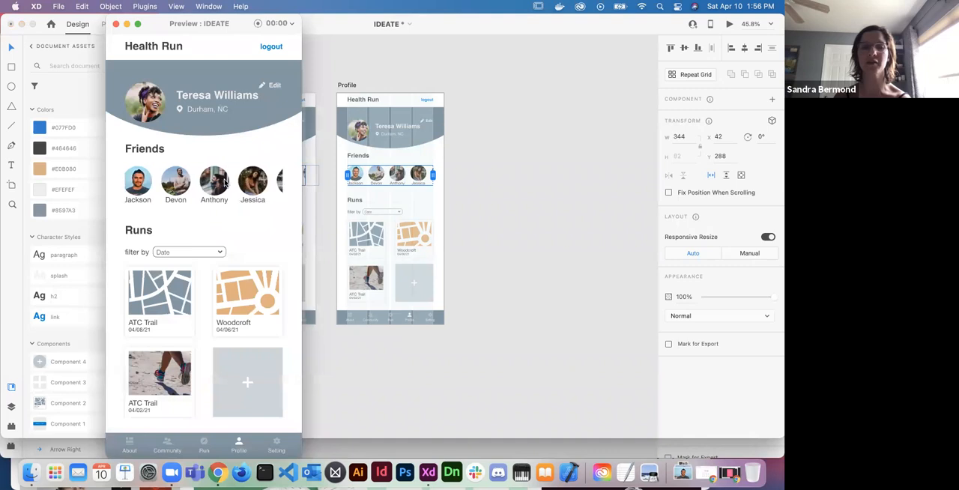
pyautogui.hscroll(-2, 225, 183)
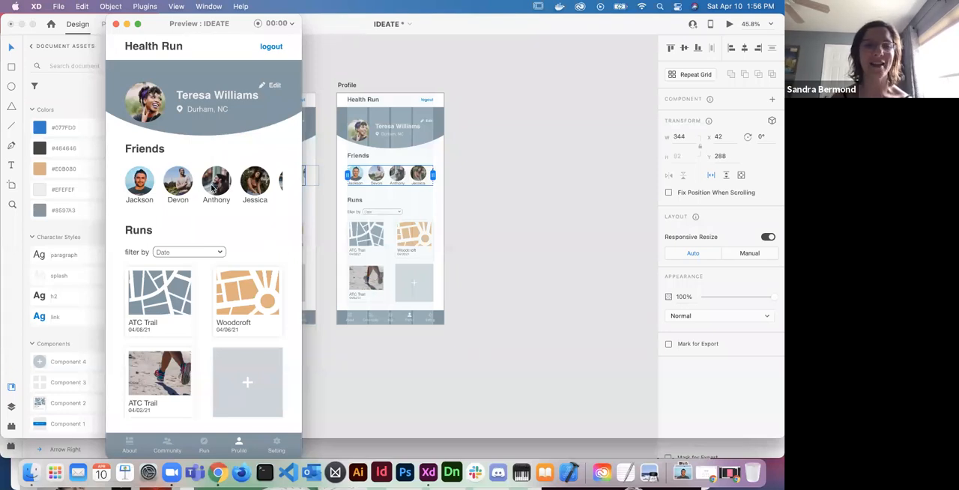
pyautogui.hscroll(5, 229, 194)
pyautogui.hscroll(-5, 229, 194)
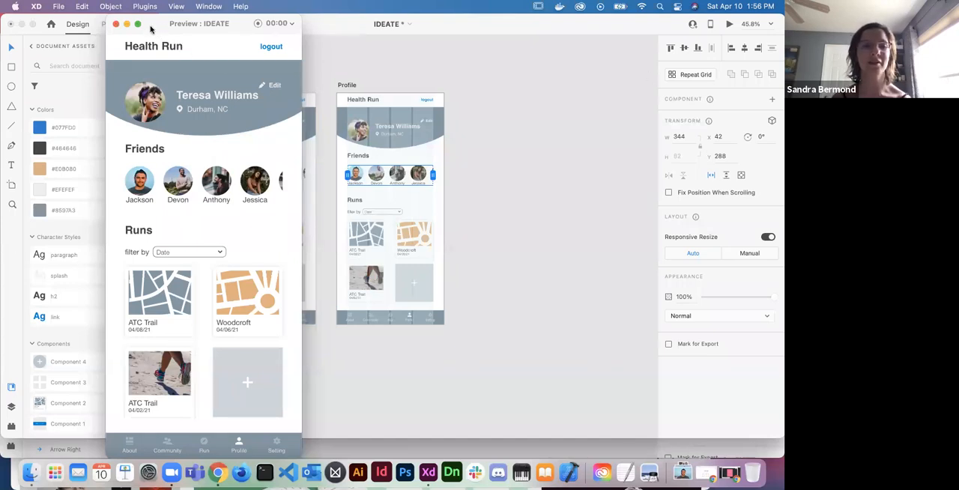
pyautogui.click(116, 24)
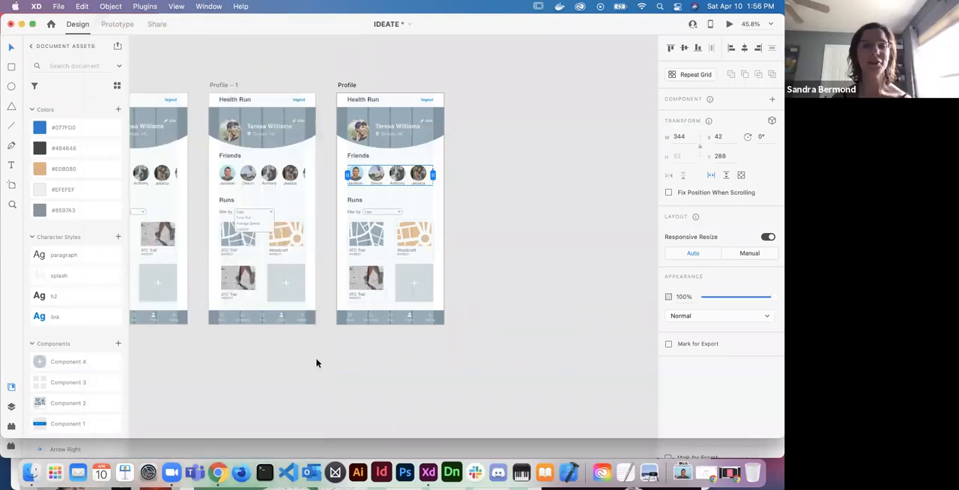
pyautogui.press('super+s')
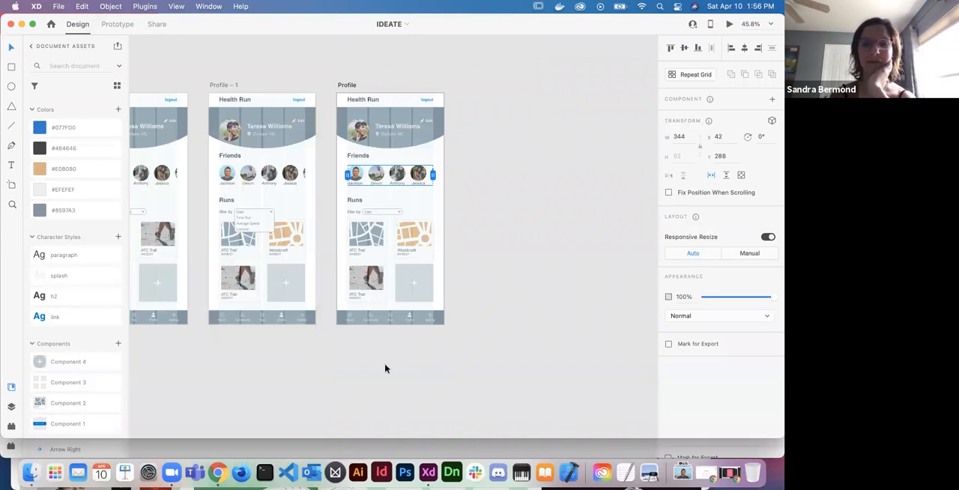
# - Examine the whole artboard flow from the splash screens through About and Sign up to the three Profile screens
pyautogui.scroll(-5, 385, 367)
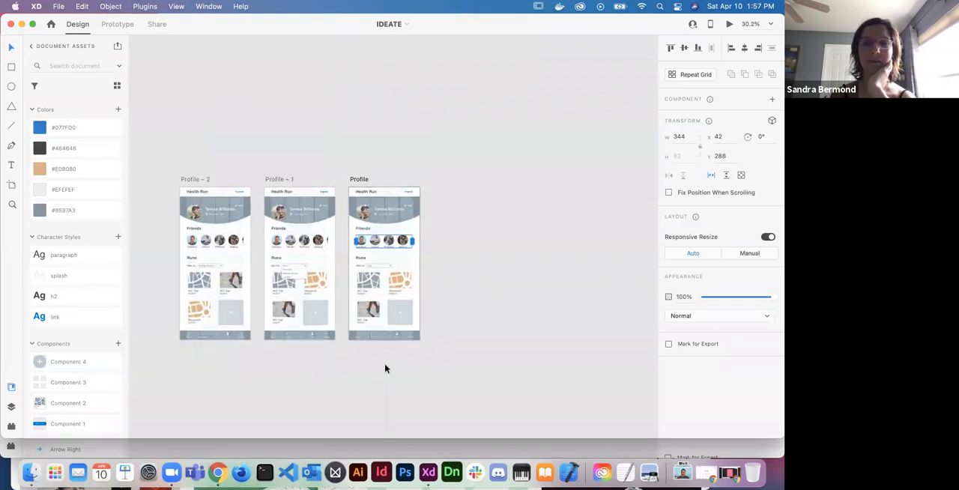
pyautogui.scroll(-4, 385, 368)
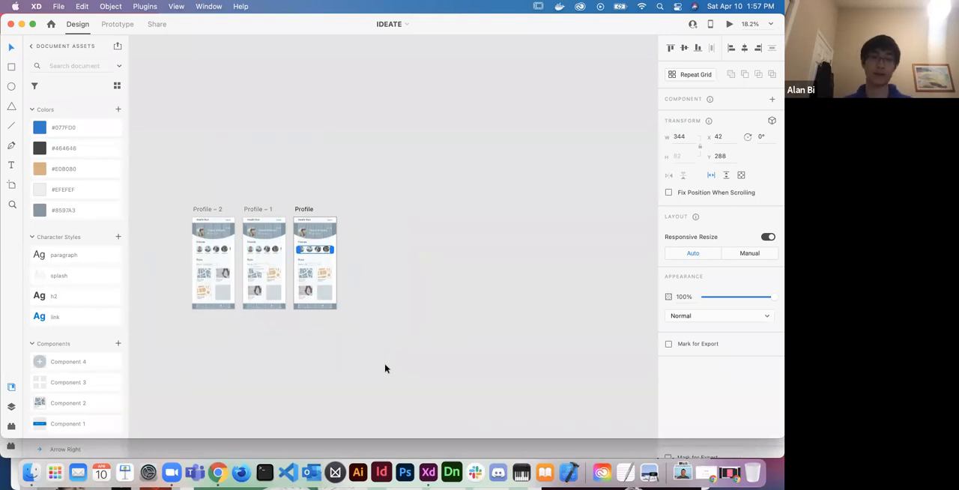
pyautogui.scroll(-2, 386, 368)
pyautogui.hscroll(1, 385, 368)
pyautogui.scroll(-2, 386, 367)
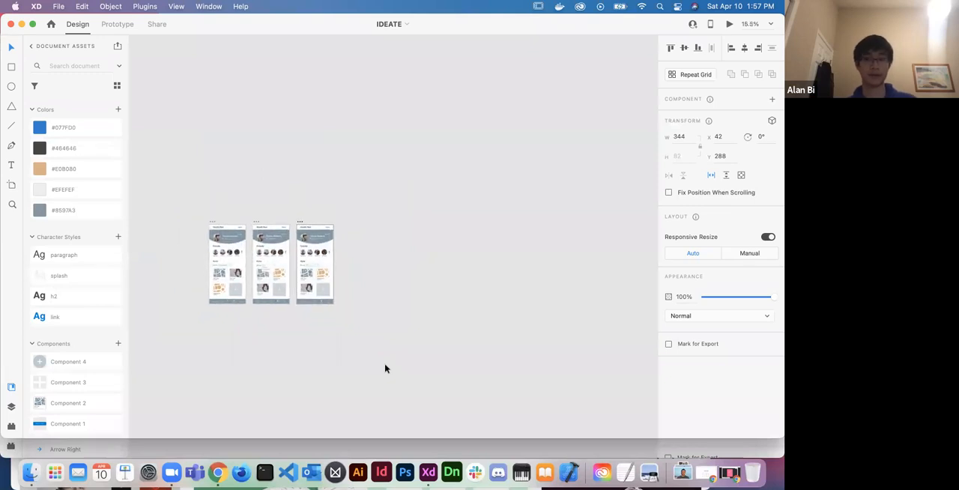
pyautogui.hscroll(-2, 385, 368)
pyautogui.hscroll(-3, 385, 368)
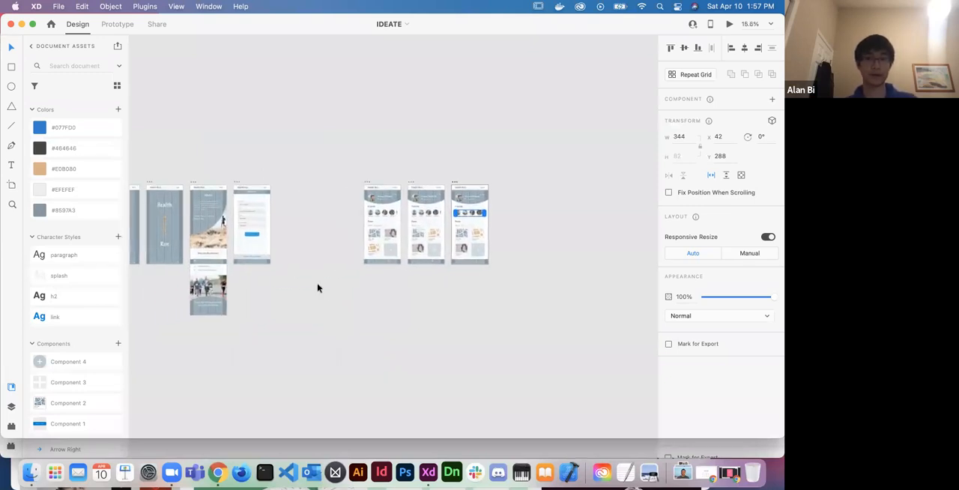
pyautogui.click(220, 127)
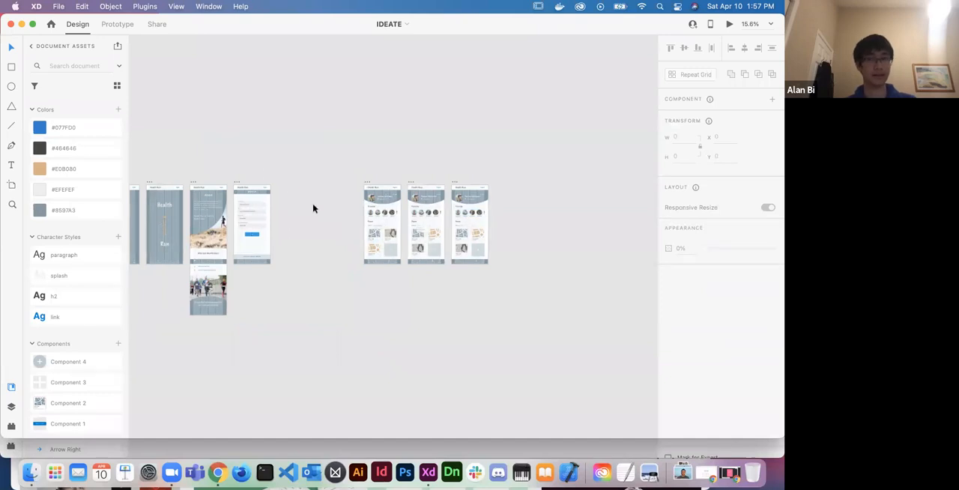
pyautogui.hscroll(-1, 313, 209)
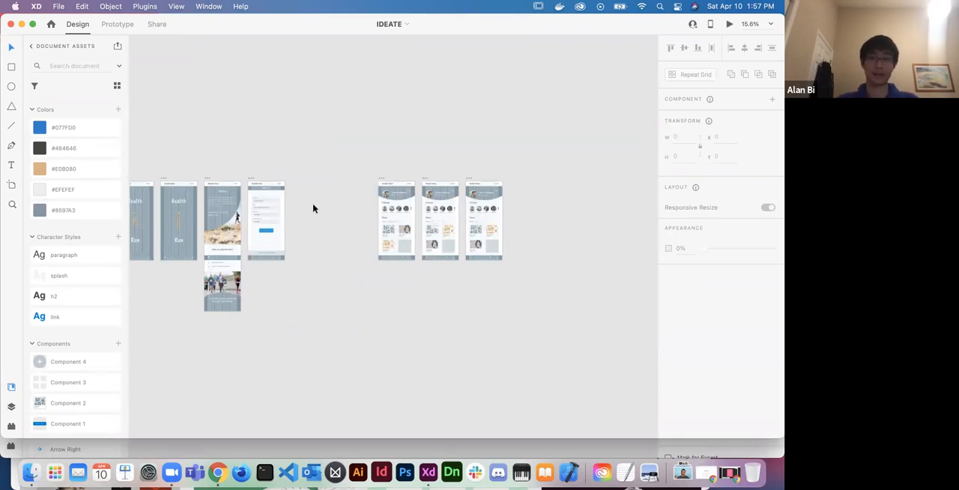
pyautogui.hscroll(-2, 313, 208)
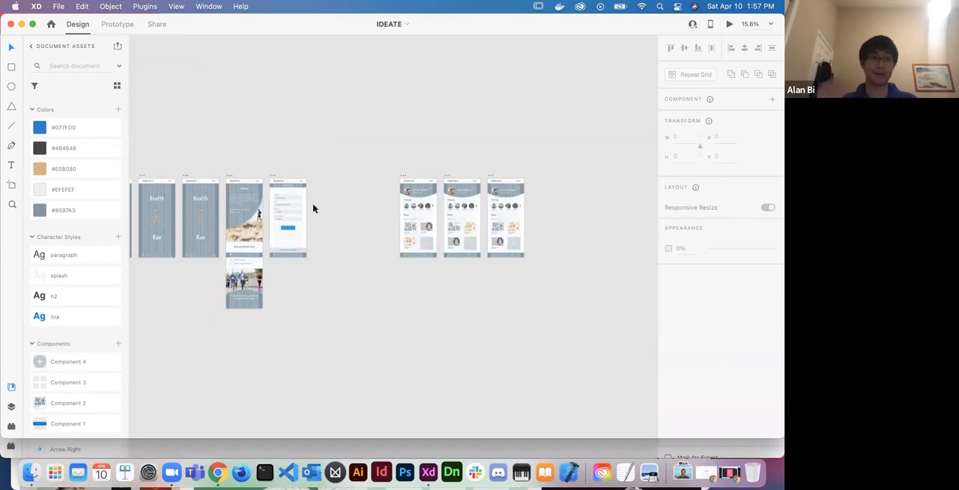